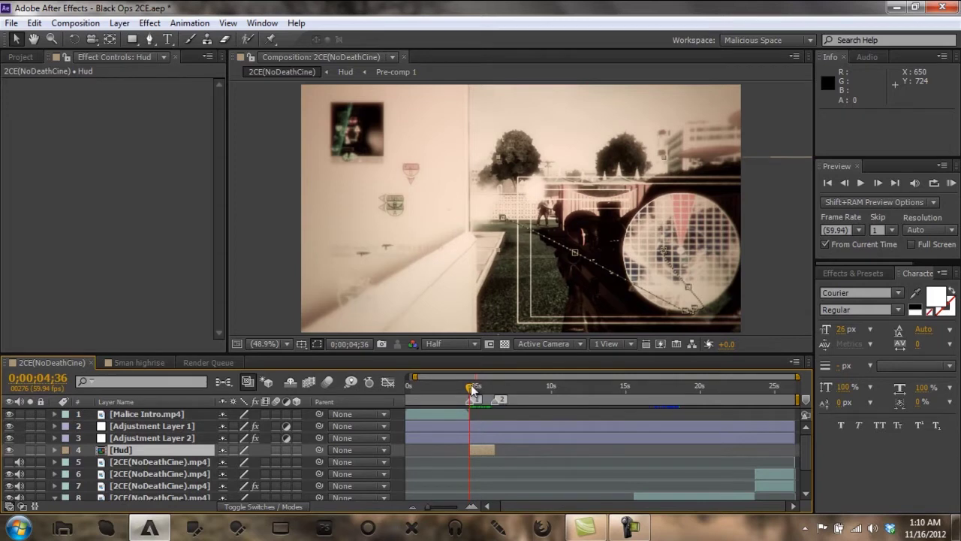
Step: Open the Hud composition and its nested Pre-comp 1 to examine the layers that make up the HUD
left_click_drag(471, 388, 500, 400)
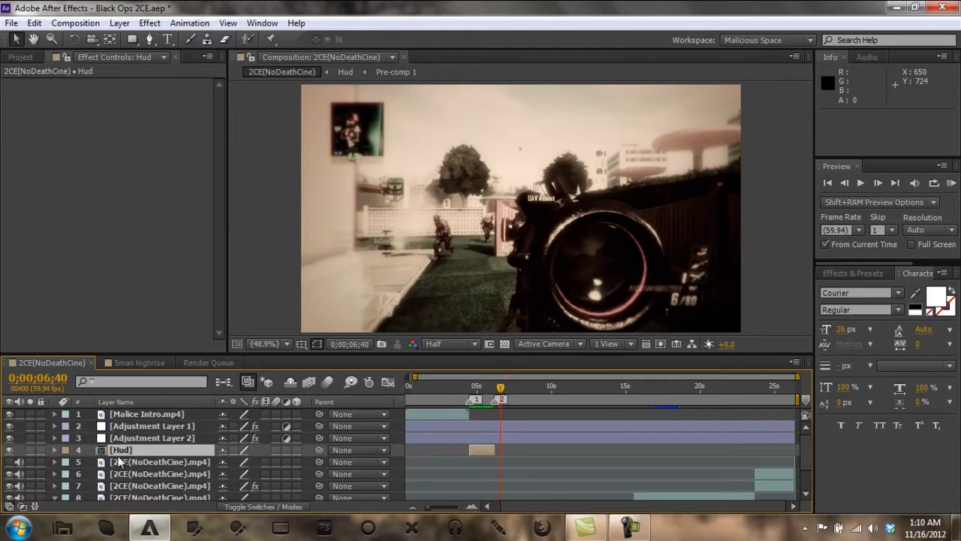
double_click(129, 450)
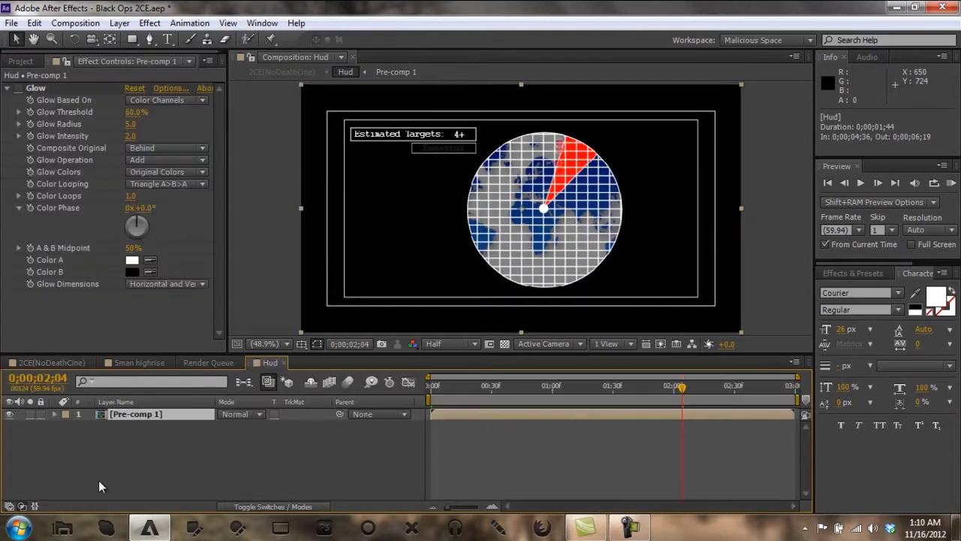
double_click(160, 415)
scroll(435, 444, "down", 5)
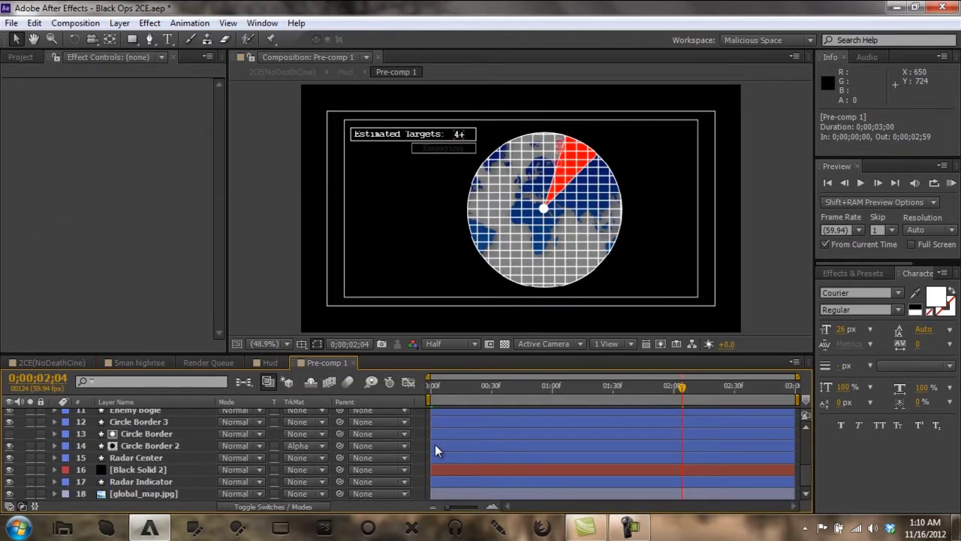
scroll(435, 444, "up", 5)
scroll(435, 444, "down", 5)
scroll(435, 444, "up", 5)
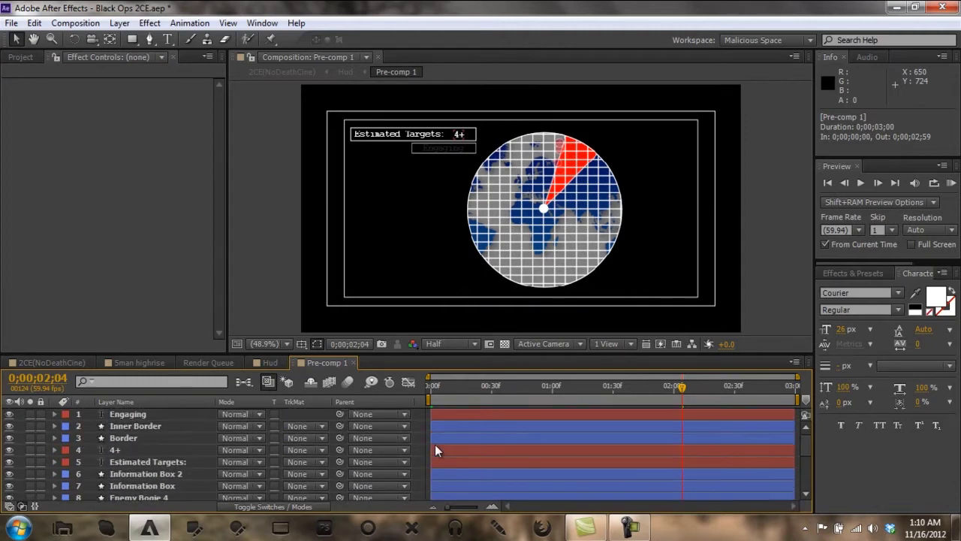
Step: Return to the Hud composition and delete the Glow effect from the Pre-comp 1 layer
left_click(268, 362)
left_click(30, 88)
key("Delete")
left_click(123, 464)
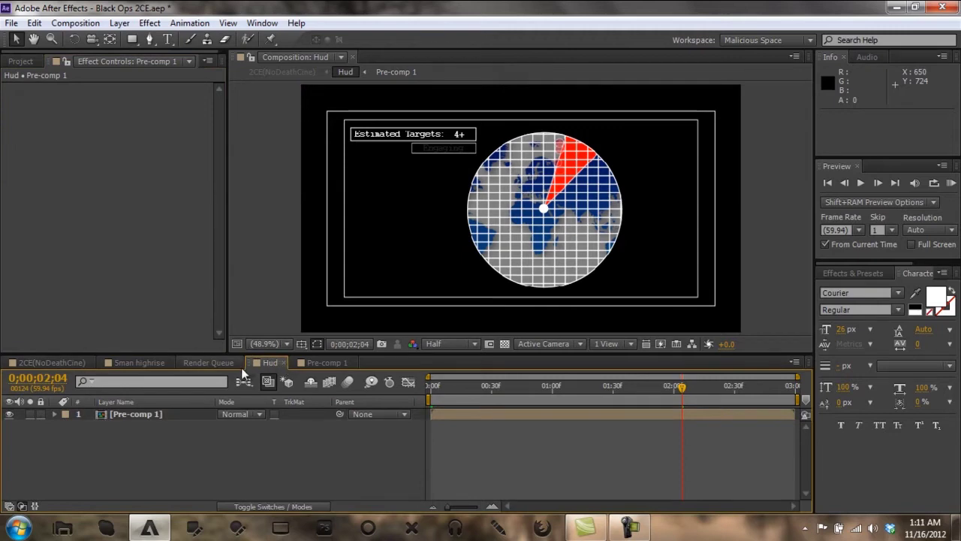
Step: Close the Hud and Pre-comp 1 timelines and bring up the 5man highrise composition
left_click(283, 363)
left_click(167, 363)
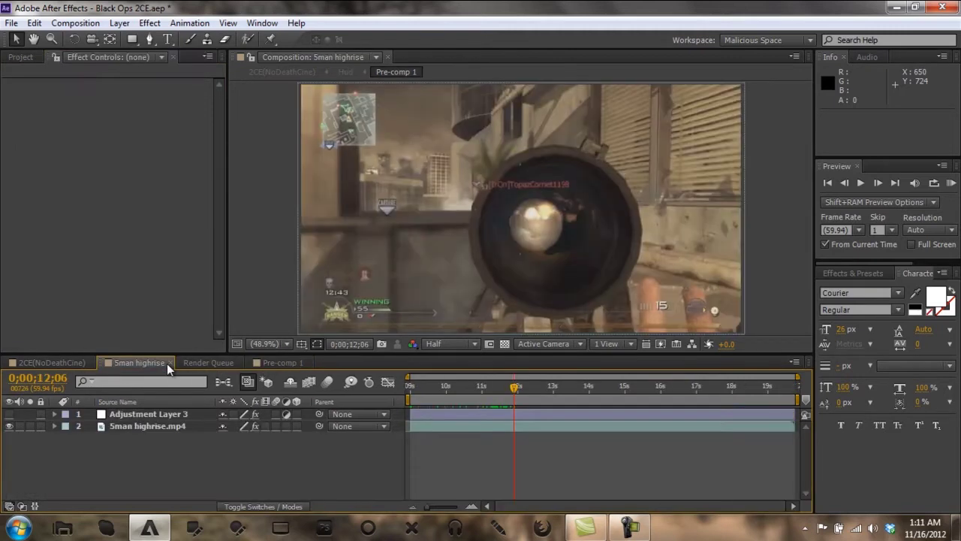
left_click(303, 364)
left_click(308, 363)
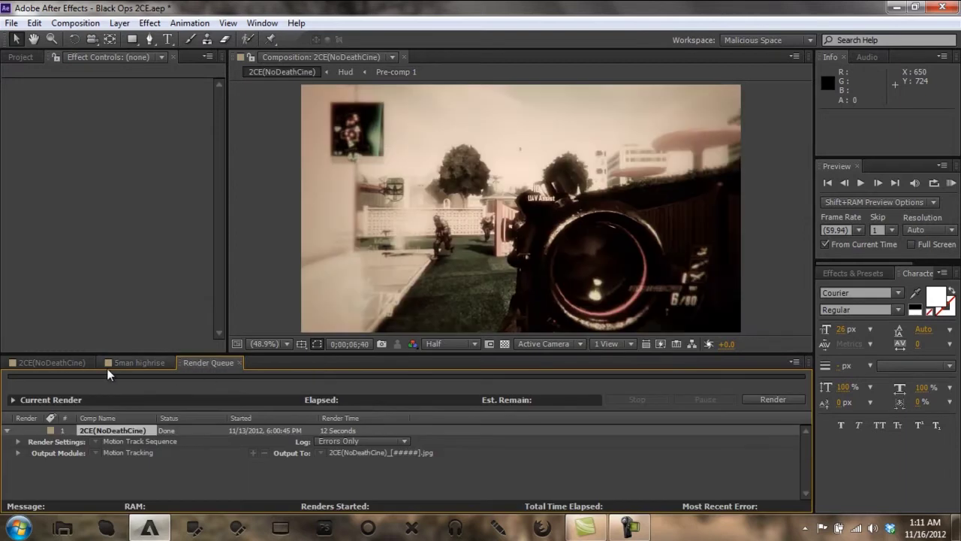
left_click(107, 367)
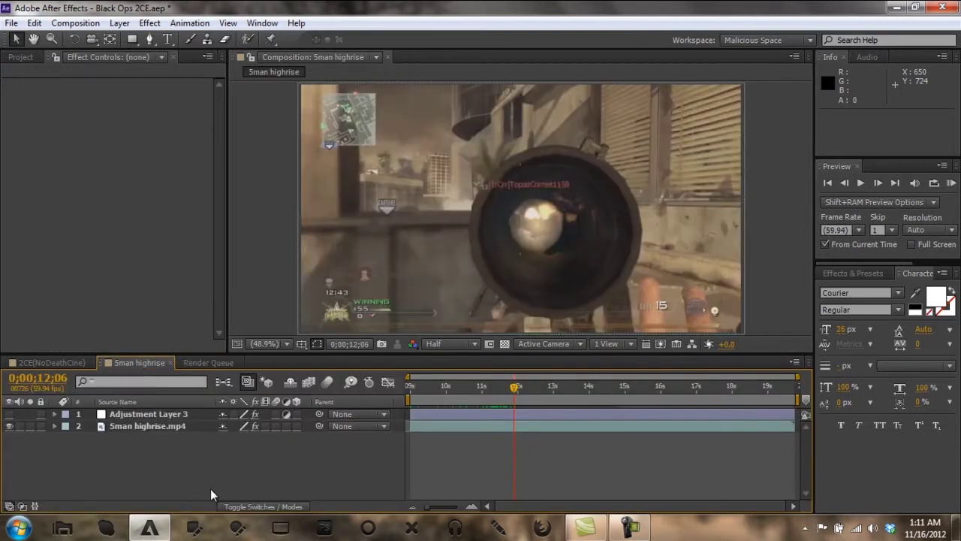
Step: Check Adjustment Layer 3 on and off, and step back through the Twixtor Speed keyframes of 5man highrise.mp4
left_click(10, 415)
left_click(11, 415)
left_click(133, 427)
key("u")
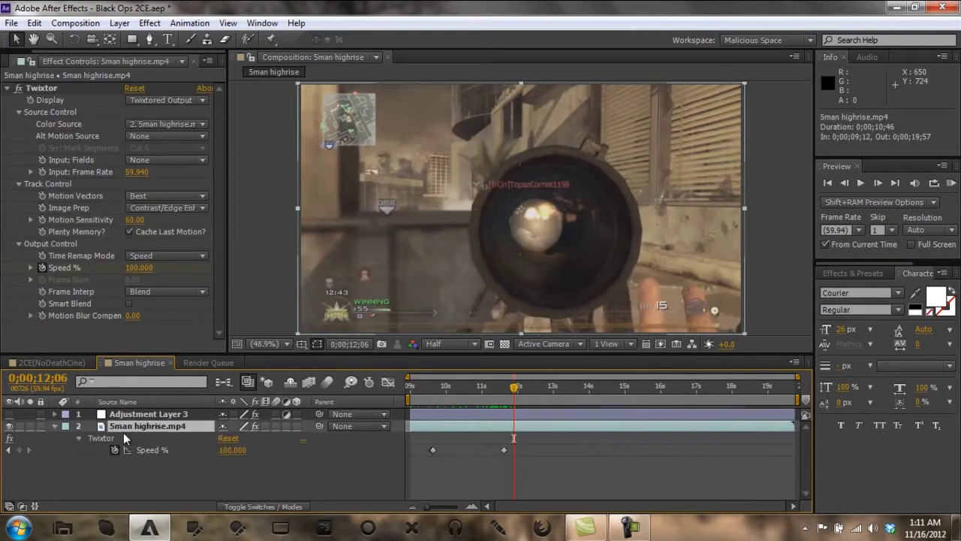
left_click(9, 450)
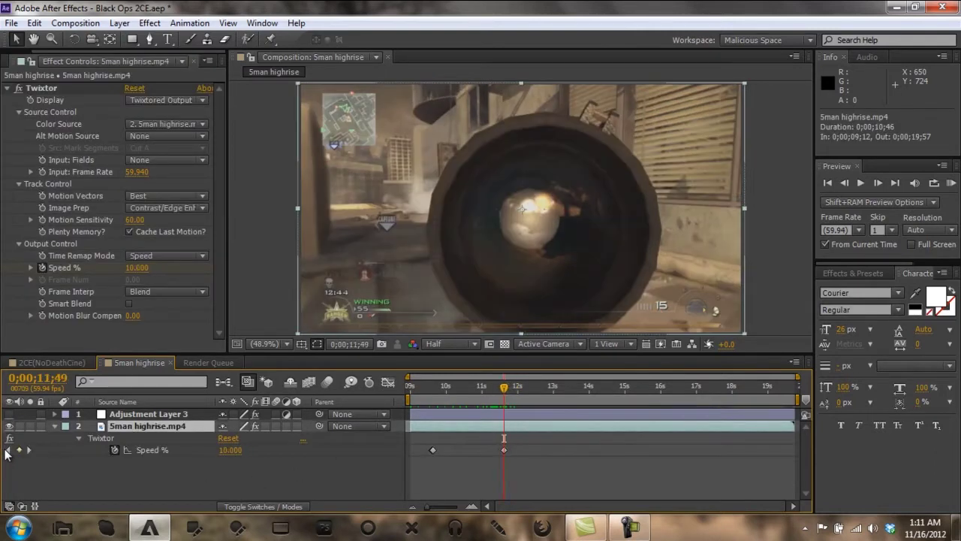
left_click(8, 450)
key("u")
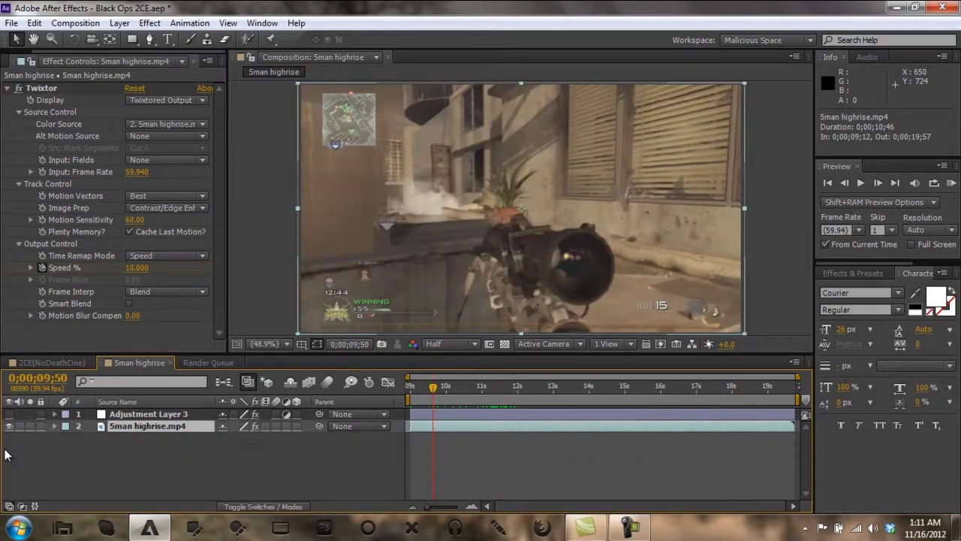
left_click(6, 492)
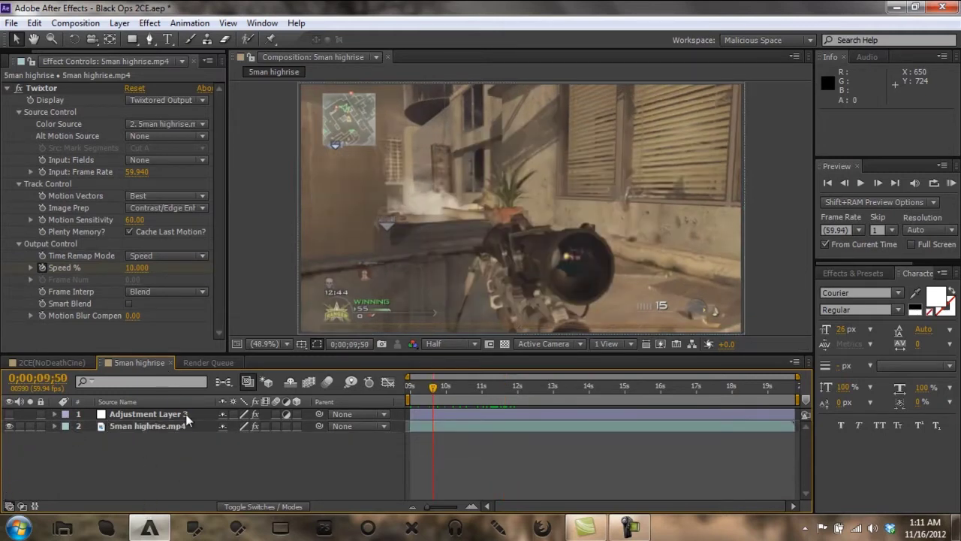
Step: Show the project items and go between the two Twixtor Speed keyframes on 5man highrise.mp4 to examine the slow-motion span
left_click(21, 60)
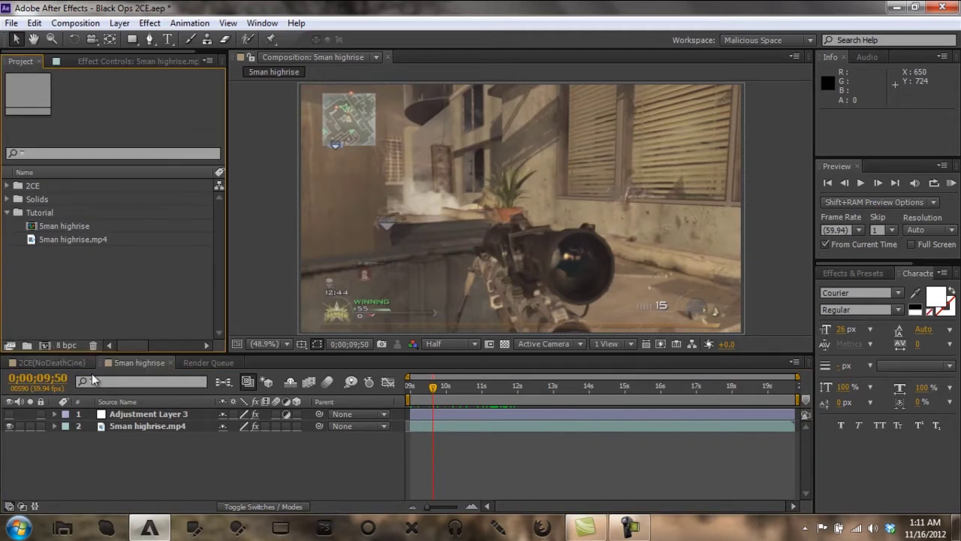
left_click(115, 424)
key("u")
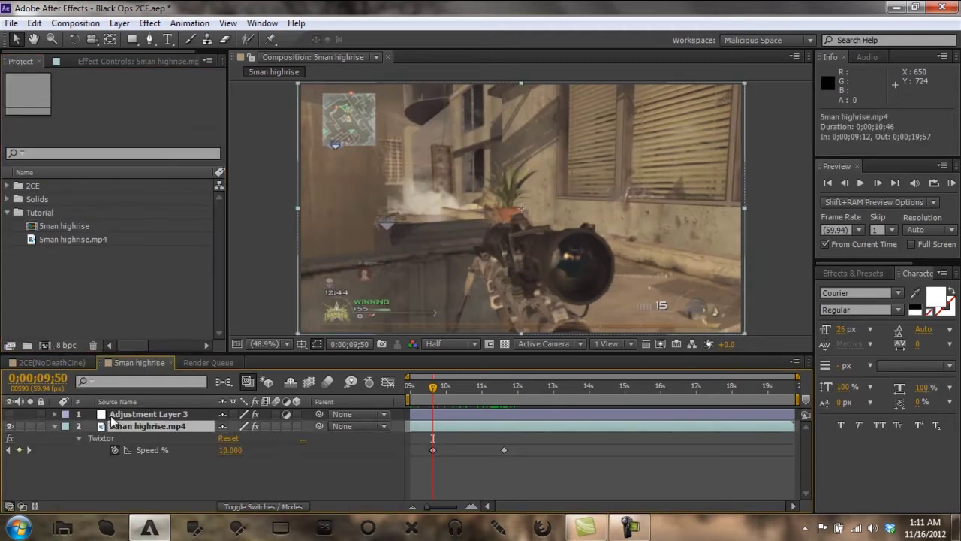
left_click(29, 450)
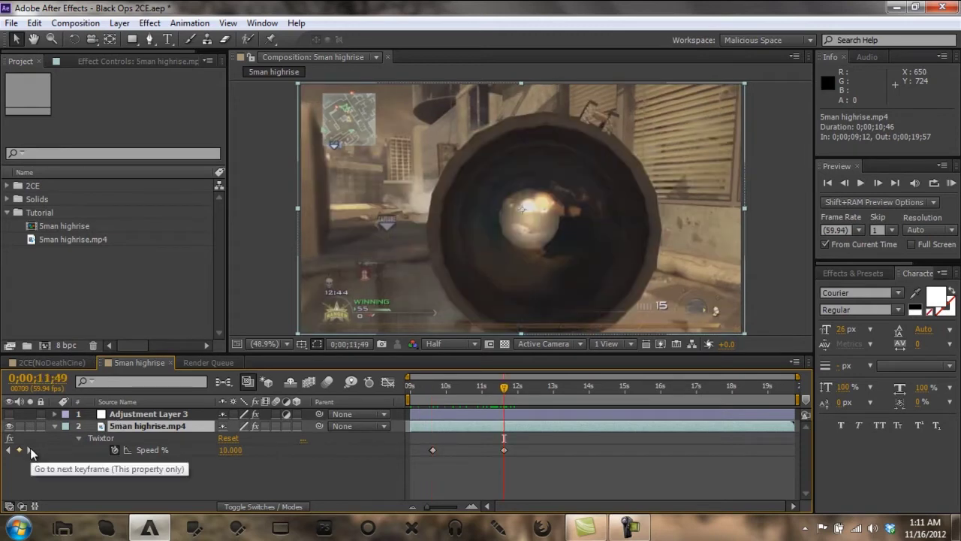
left_click(8, 451)
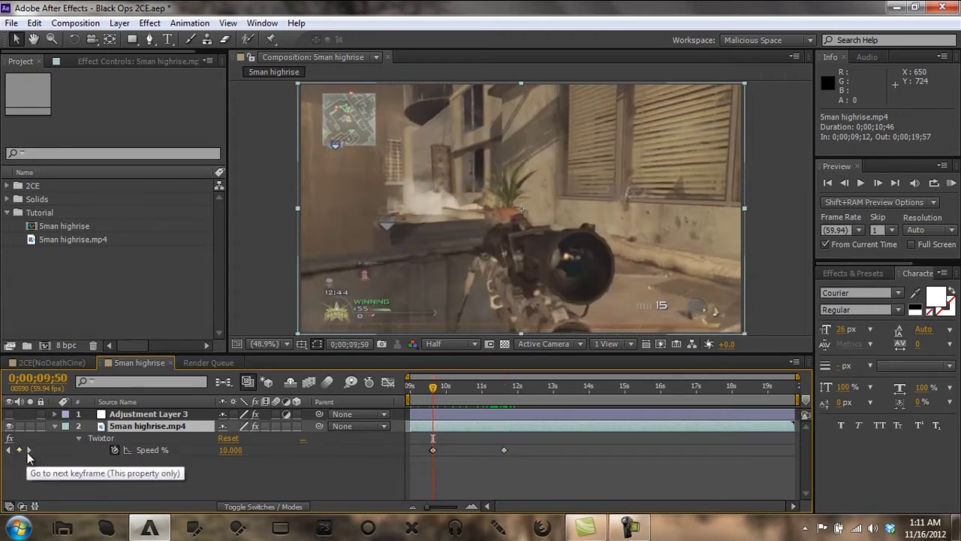
left_click(30, 451)
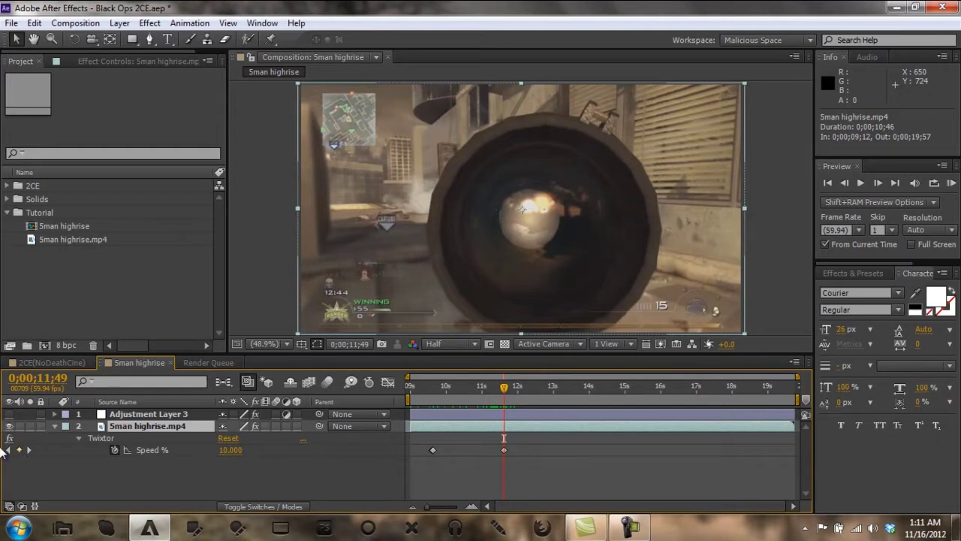
left_click(8, 450)
left_click(30, 449)
Step: Create a new 1280 x 720 composition at 59.94 fps with a duration of 0;01;59;00
left_click(45, 347)
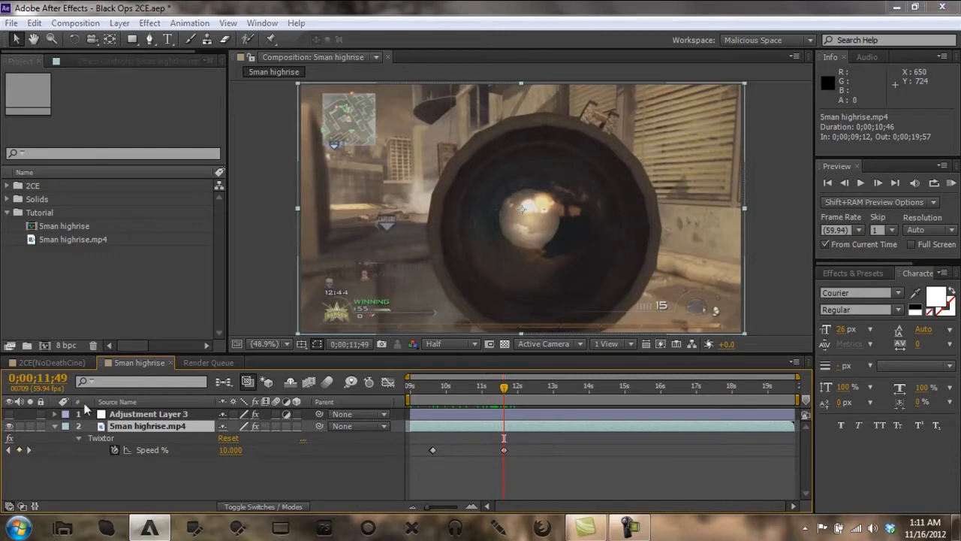
left_click(425, 347)
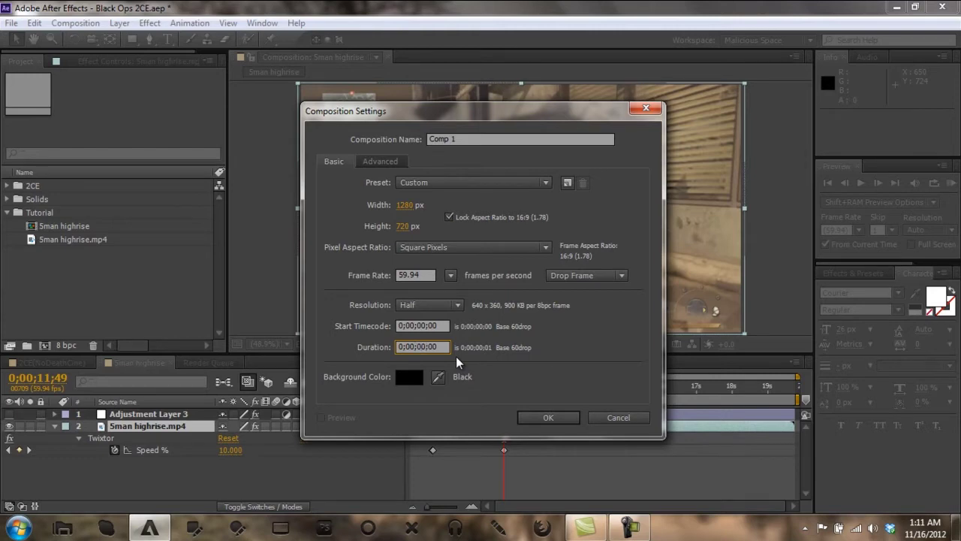
type("2")
type("1")
type("59")
left_click(548, 417)
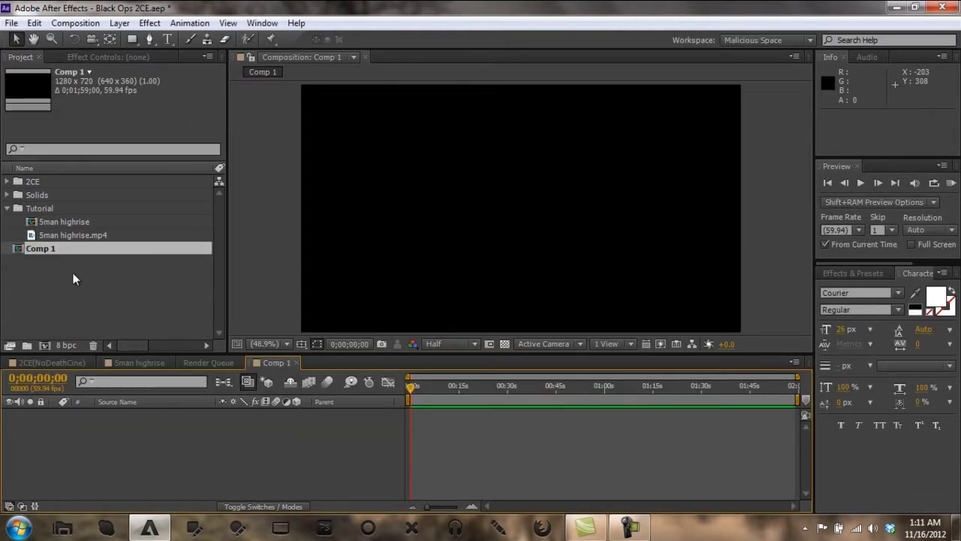
Step: Move Comp 1 into the Tutorial folder and keep it selected there
left_click_drag(53, 248, 50, 208)
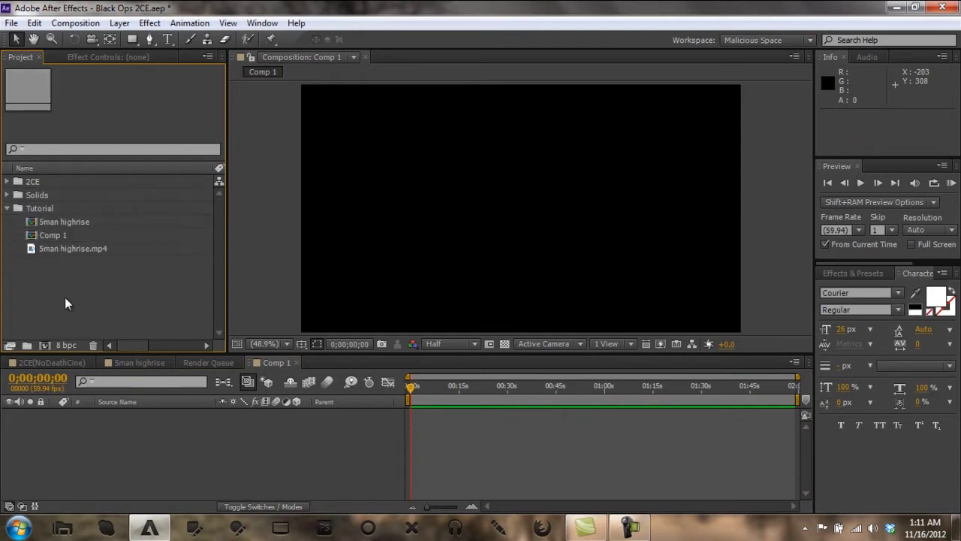
left_click(57, 236)
left_click(73, 446)
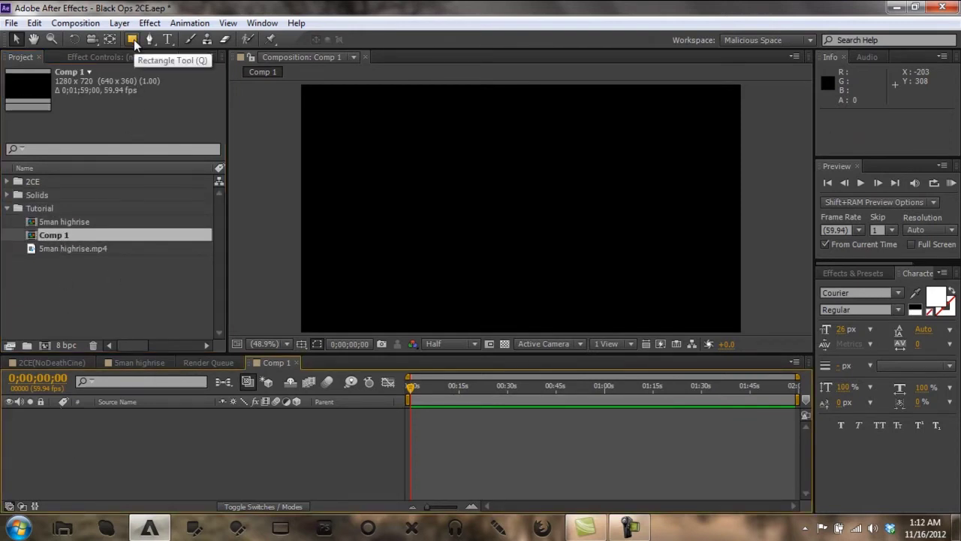
Step: Choose the Rounded Rectangle tool with no fill and a solid white 2 px stroke
mouse_move(134, 39)
left_mouse_down()
mouse_move(167, 52)
mouse_move(130, 44)
mouse_move(167, 65)
mouse_move(171, 55)
left_mouse_up()
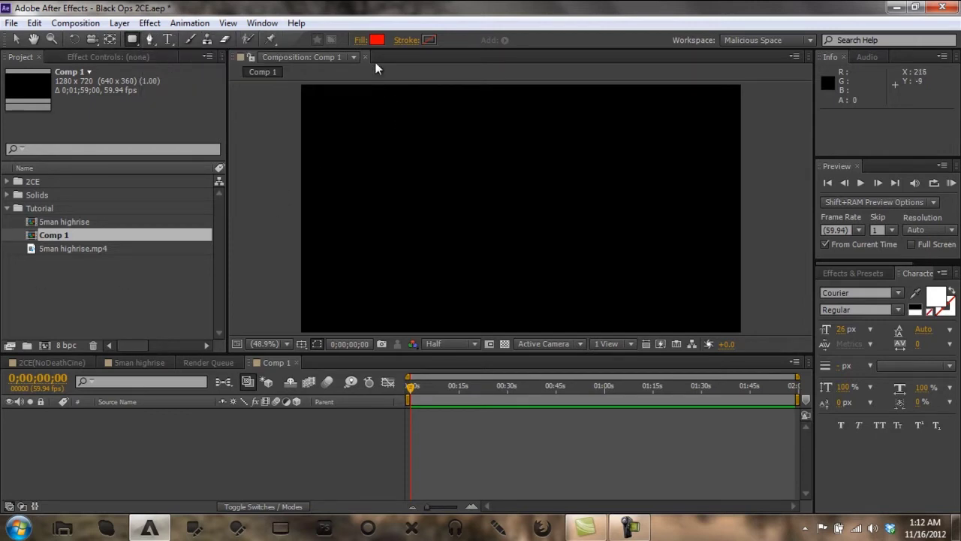
left_click(381, 42, "alt")
left_click(431, 44, "alt")
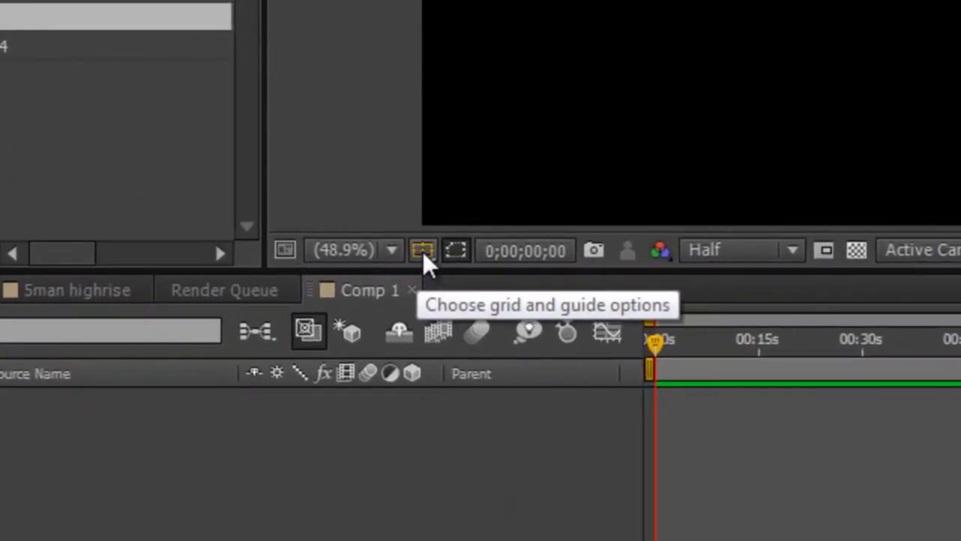
Step: Show the composition grid and draw a centred rounded rectangle about 1120 by 560 px as the outer border
left_click(422, 250)
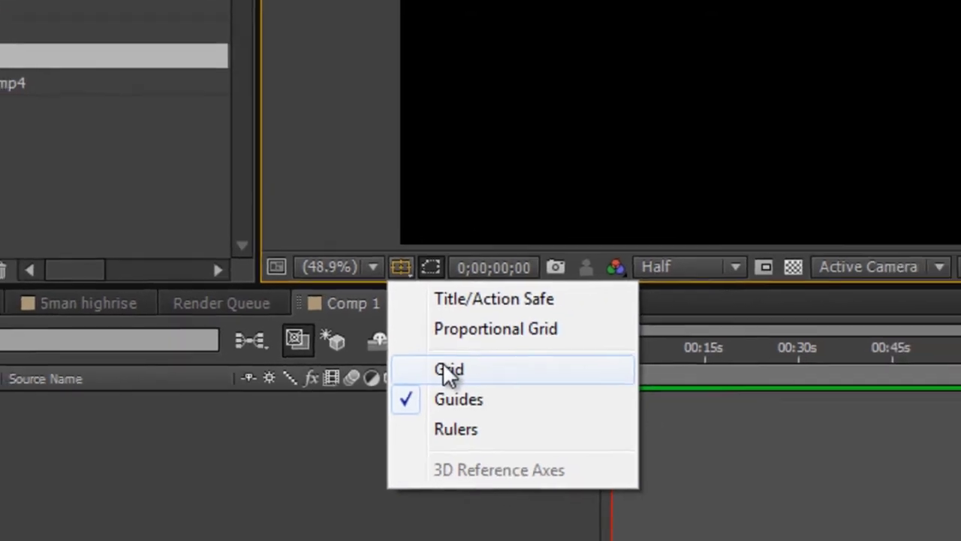
left_click(445, 366)
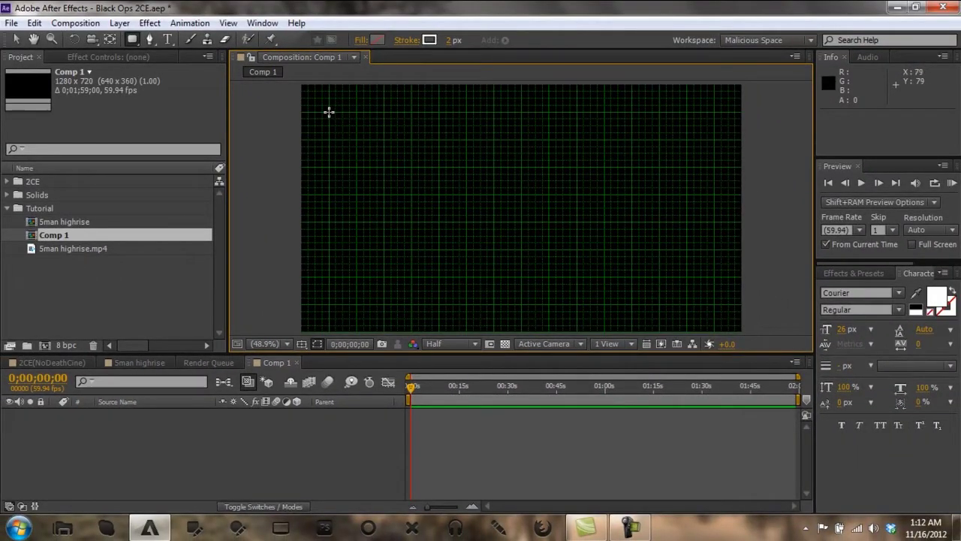
mouse_move(329, 112)
left_mouse_down()
mouse_move(444, 181)
mouse_move(560, 219)
mouse_move(626, 251)
mouse_move(668, 289)
mouse_move(714, 304)
left_mouse_up()
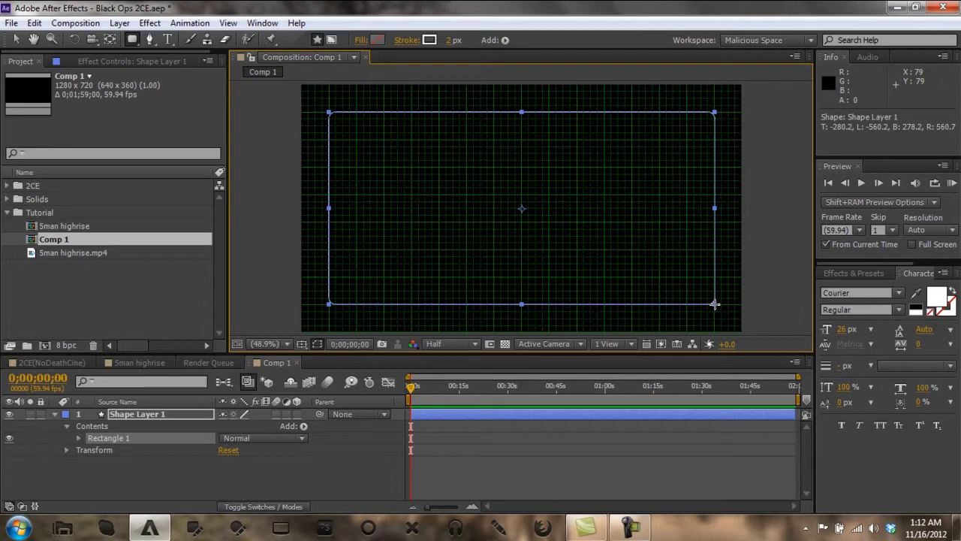
left_click_drag(715, 304, 714, 304)
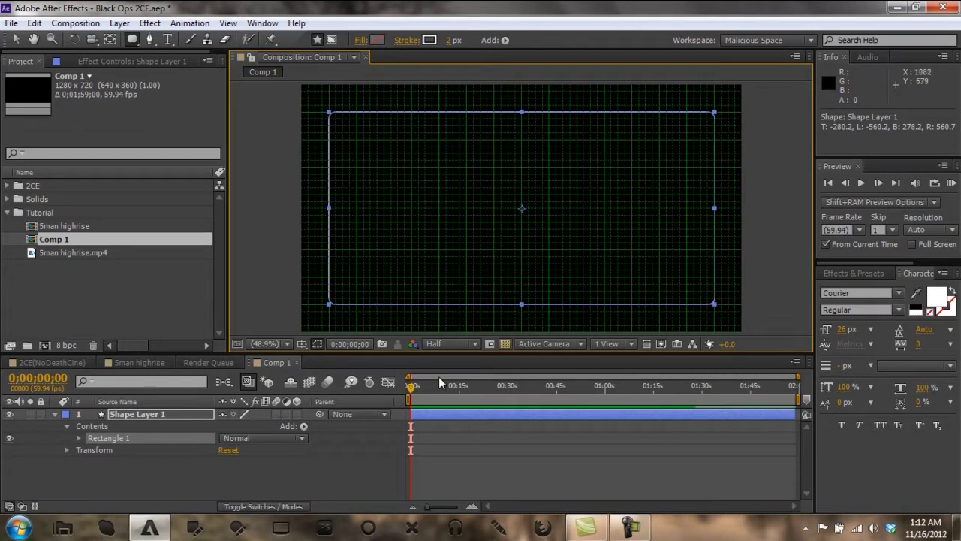
left_click(346, 460)
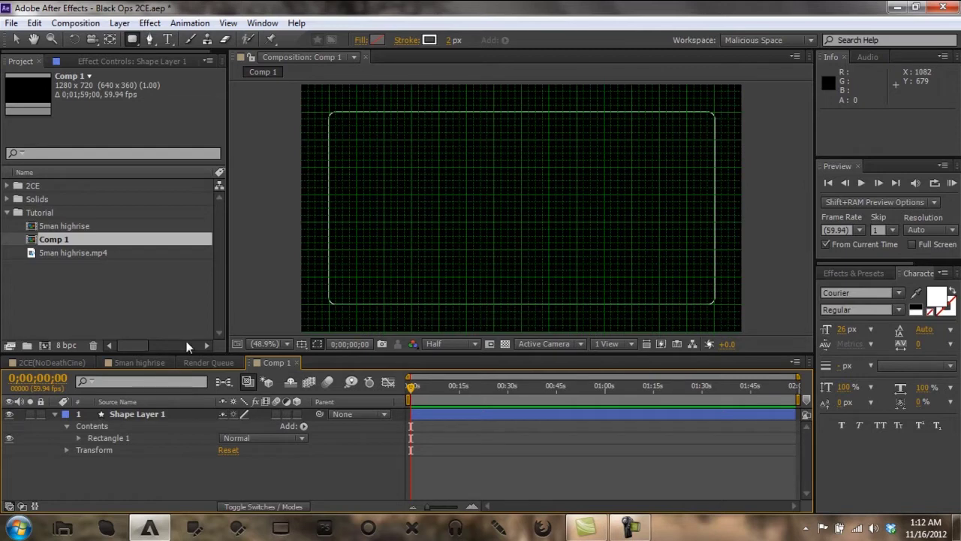
left_click(55, 413)
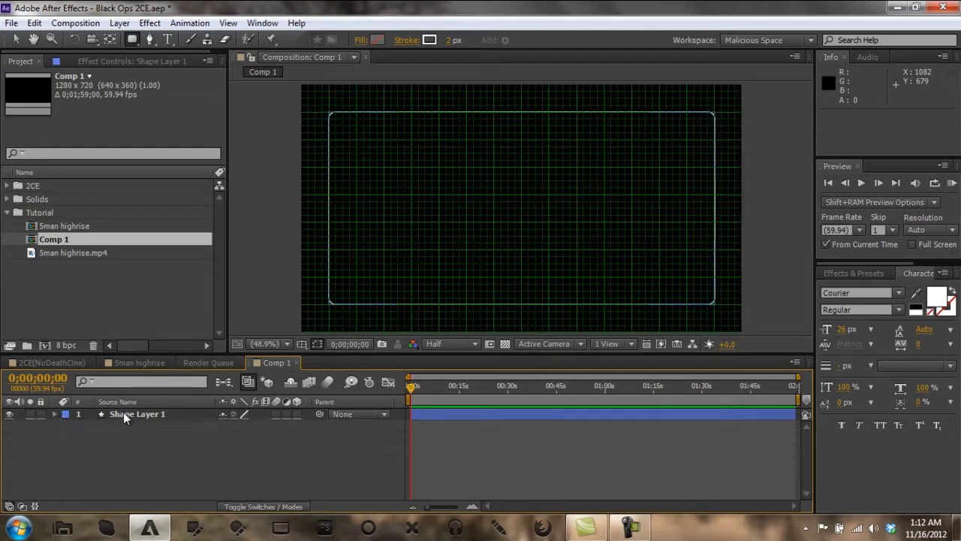
Step: Duplicate the border's shape layer and scale the copy to 91% to form an inner border
left_click(125, 413)
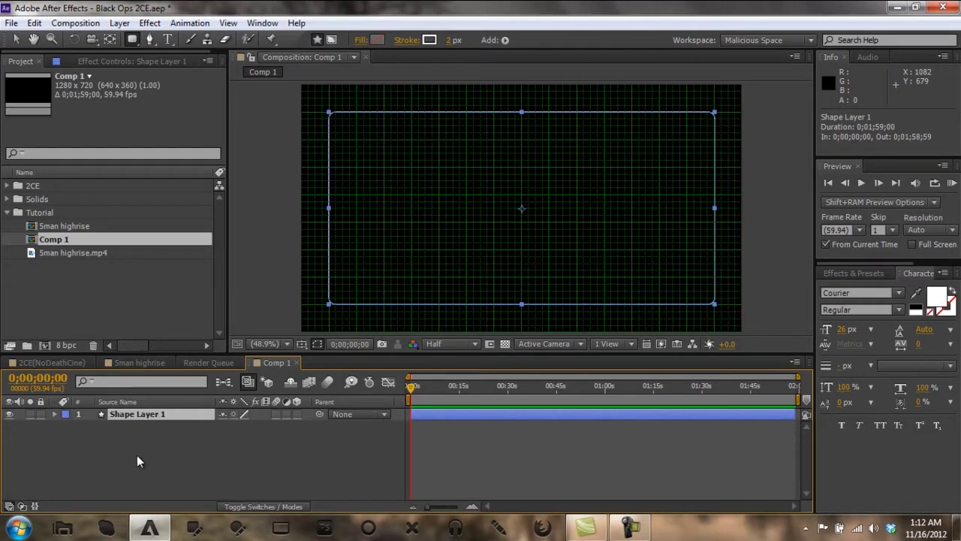
key("ctrl+d")
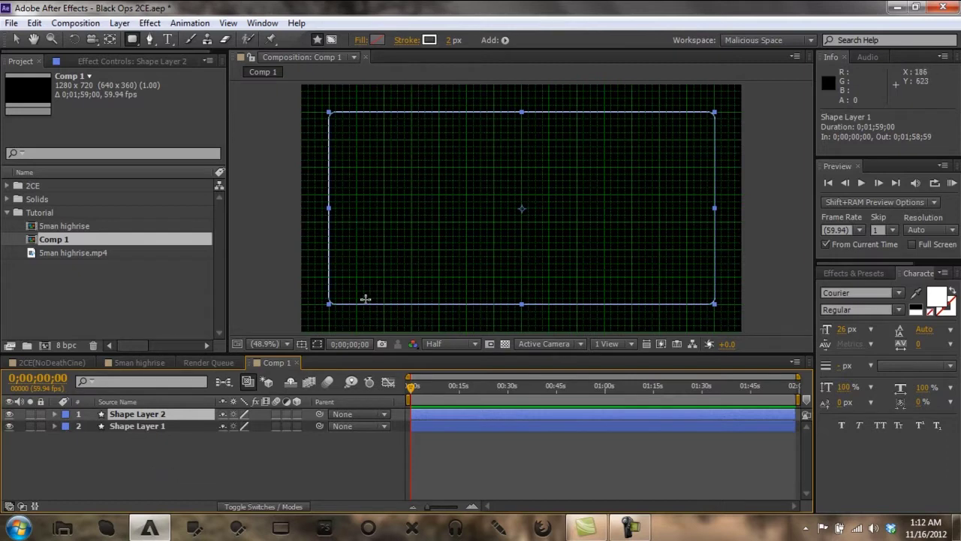
key("s")
left_click_drag(239, 426, 232, 427)
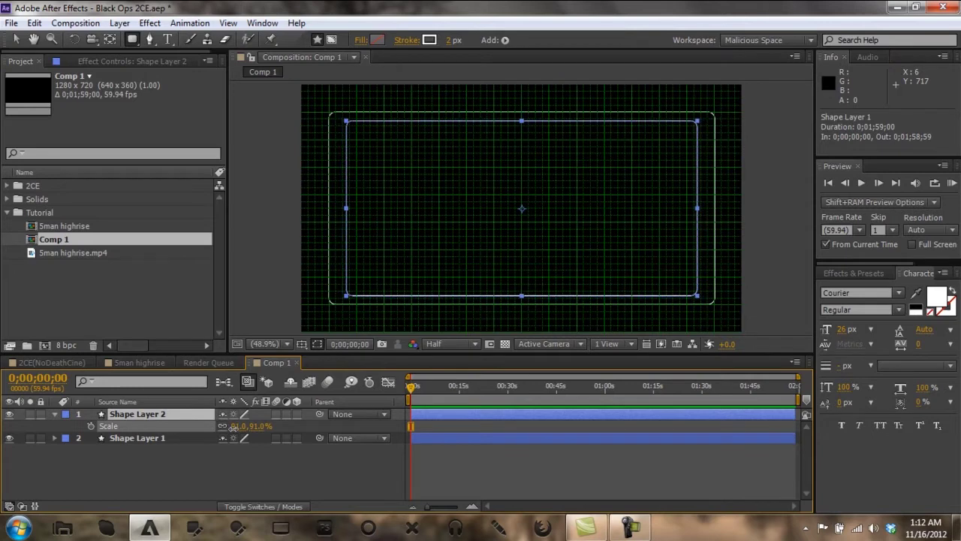
Step: Deselect the inner border layer and turn off the composition grid
left_click(242, 461)
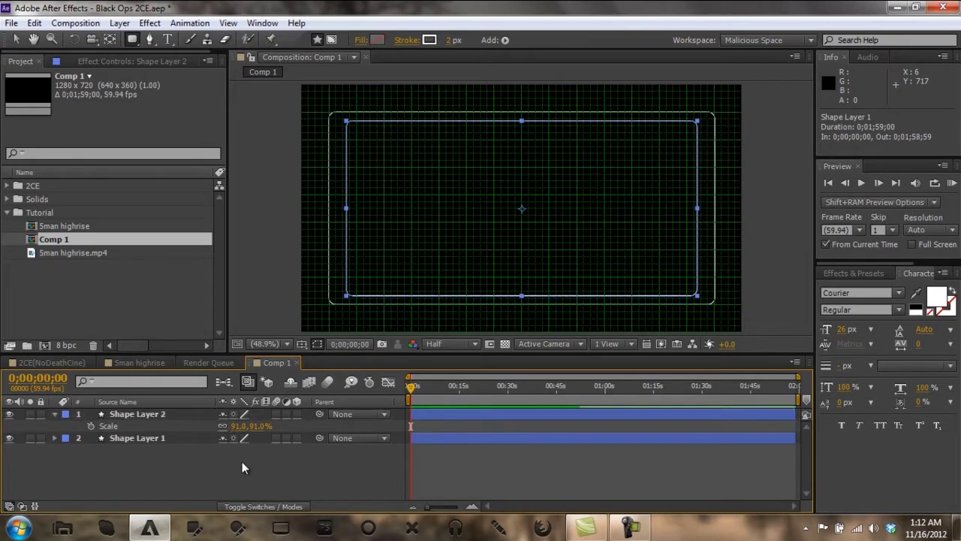
left_click(302, 344)
left_click(324, 393)
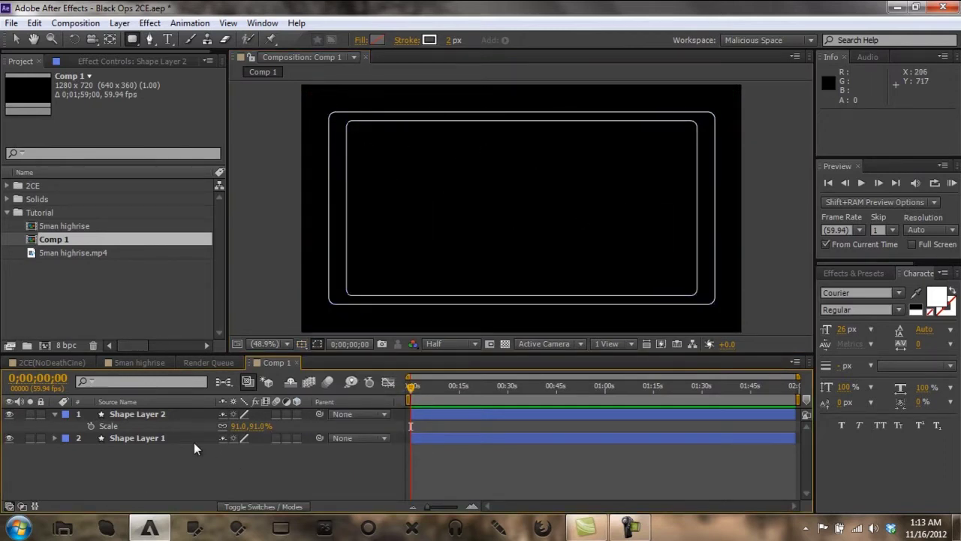
Step: Collapse the inner border layer's properties and move the Solids folder into the Tutorial folder
left_click(56, 412)
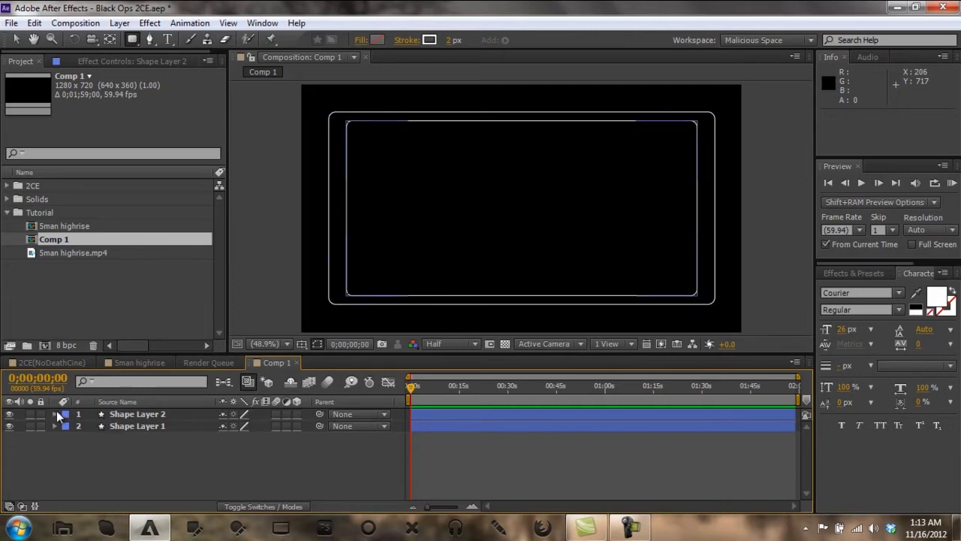
left_click(135, 423)
left_click(135, 417, "shift")
left_click(112, 443)
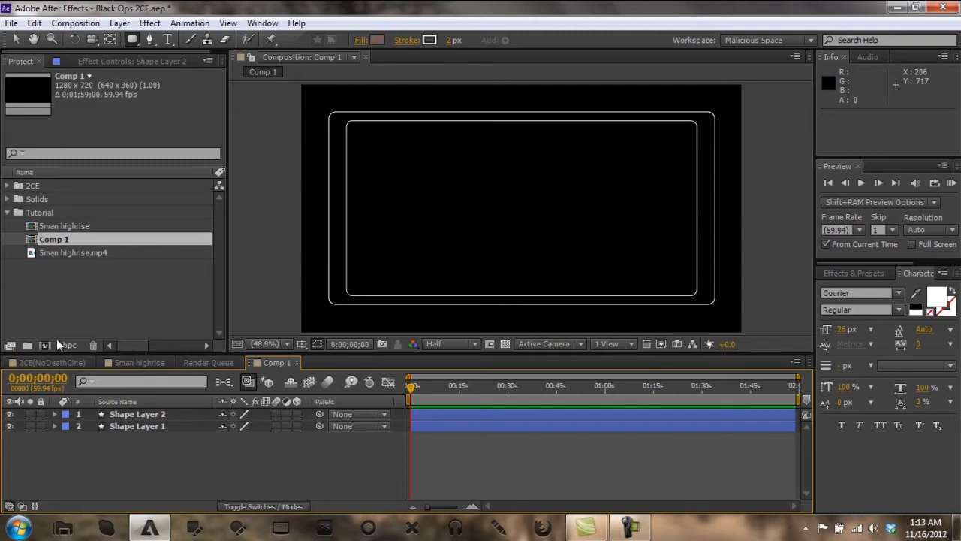
left_click_drag(30, 197, 24, 213)
Step: Open the Hud composition from the 2CE project folder as a reference, and collapse that folder again
left_click(7, 185)
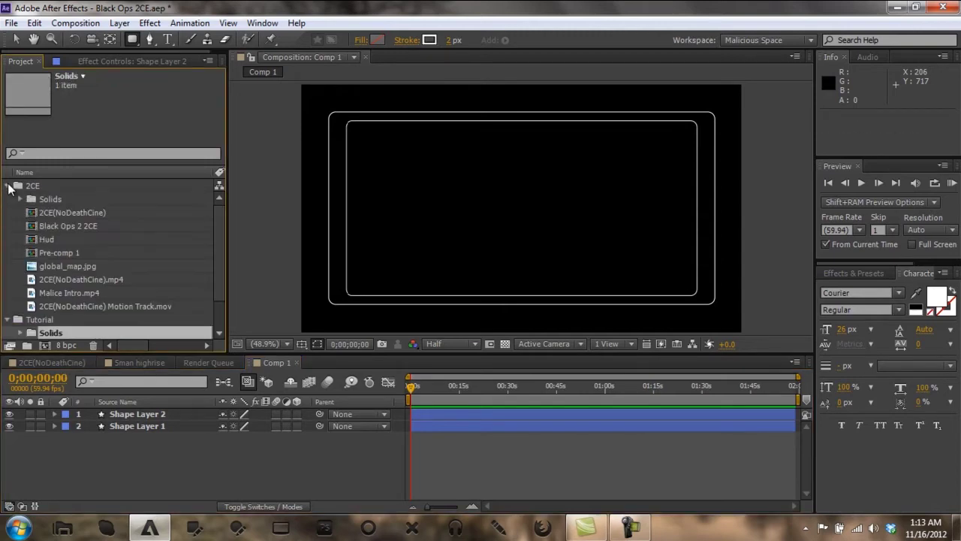
double_click(53, 238)
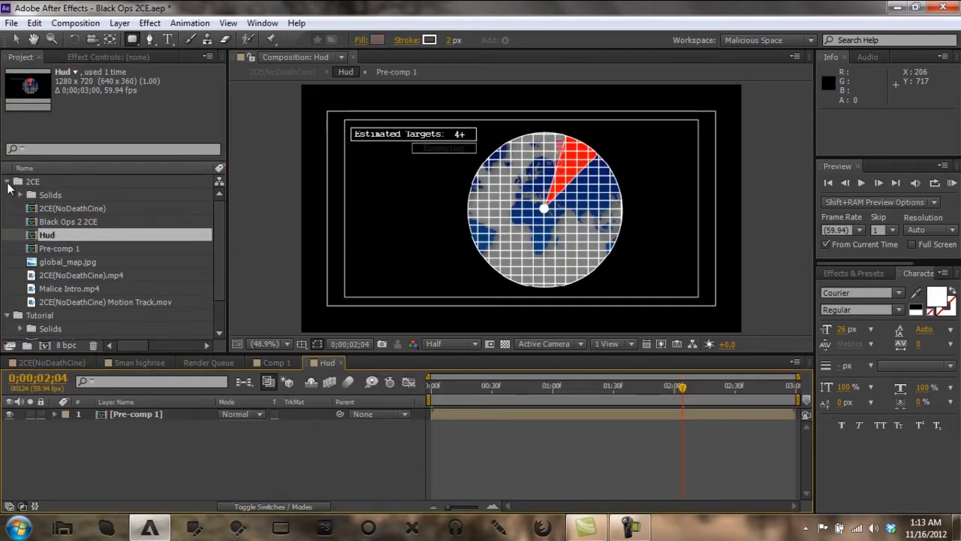
left_click(9, 181)
left_click(42, 269)
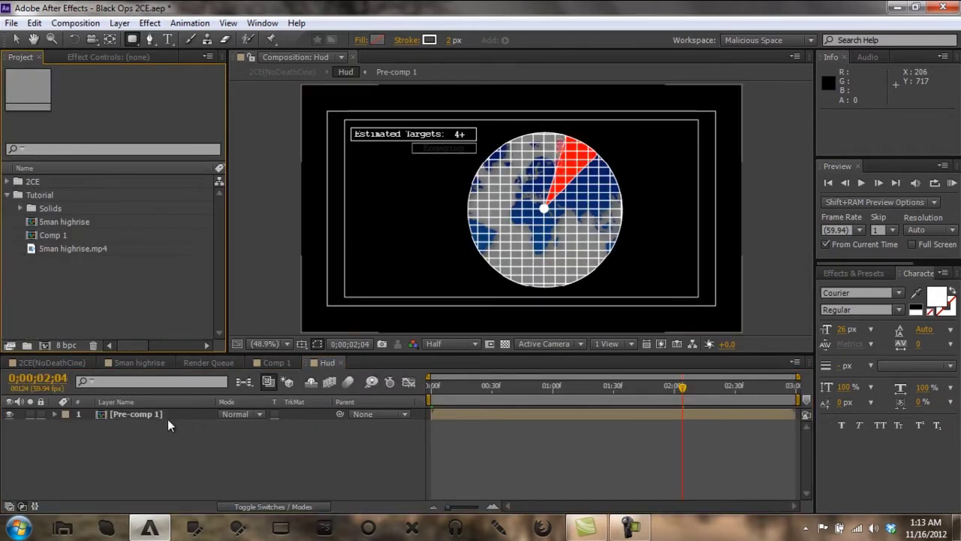
Step: Open the nested Pre-comp 1 and examine its layer stack, including the Radar Indicator and Radar Center layers
left_click(147, 414)
double_click(147, 414)
scroll(331, 448, "down", 3)
scroll(332, 448, "down", 2)
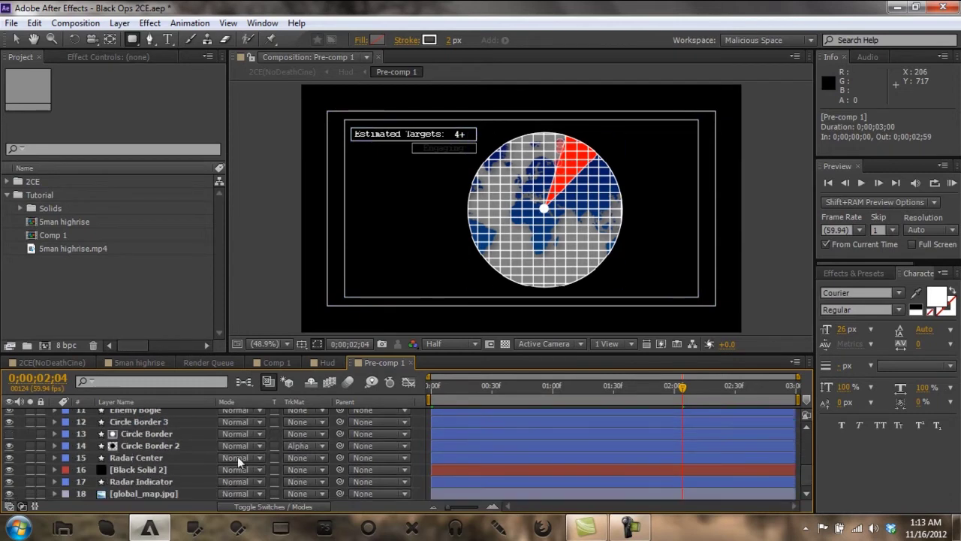
left_click(149, 480)
left_click(148, 456)
scroll(147, 455, "up", 5)
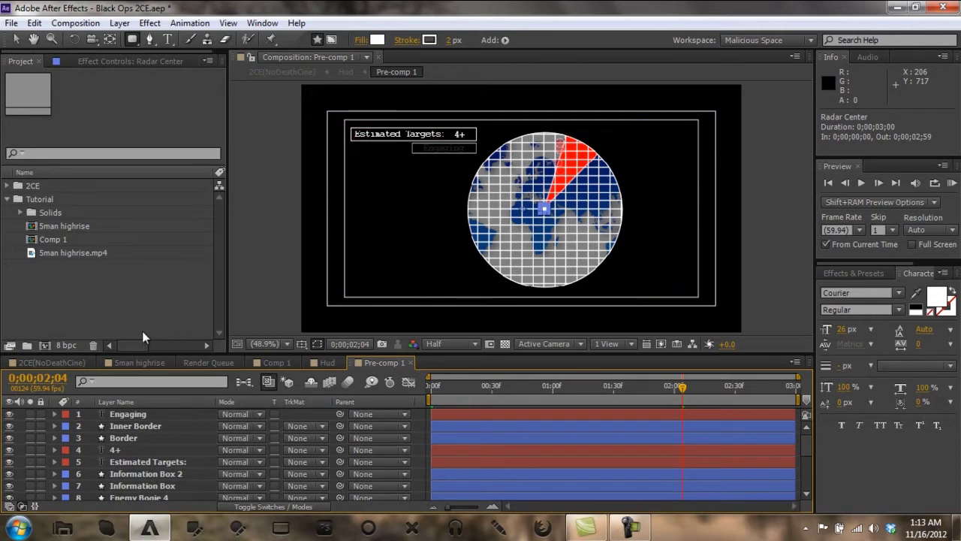
Step: Close the Hud reference composition and return to Comp 1
left_click(76, 287)
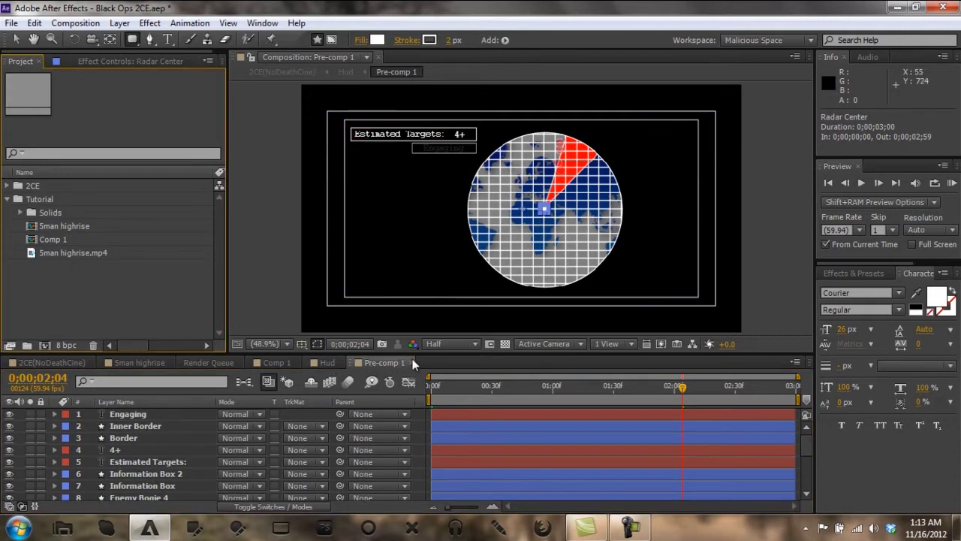
left_click(343, 362)
left_click(343, 361)
left_click(295, 363)
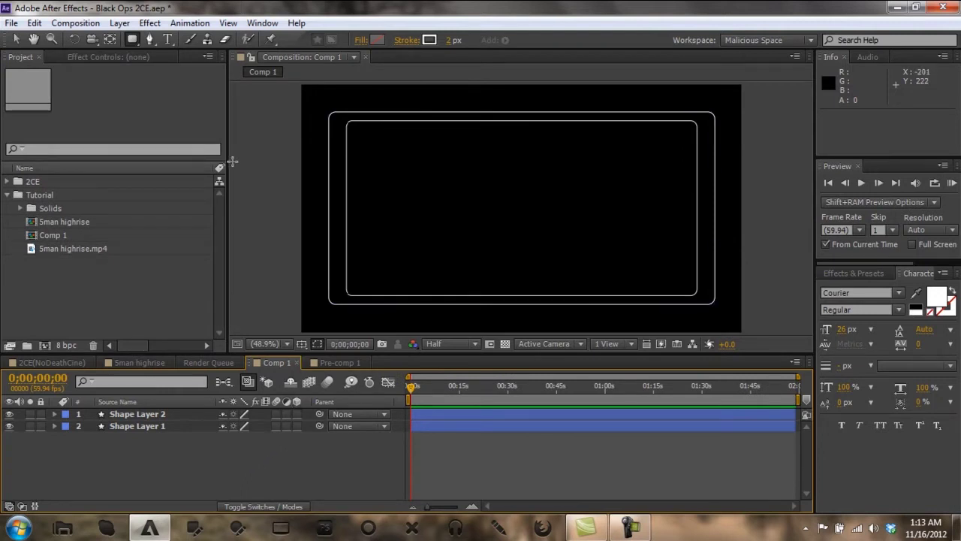
Step: Draw an unfilled circle about 415 px in diameter on a new shape layer with the Ellipse tool
left_click(134, 40)
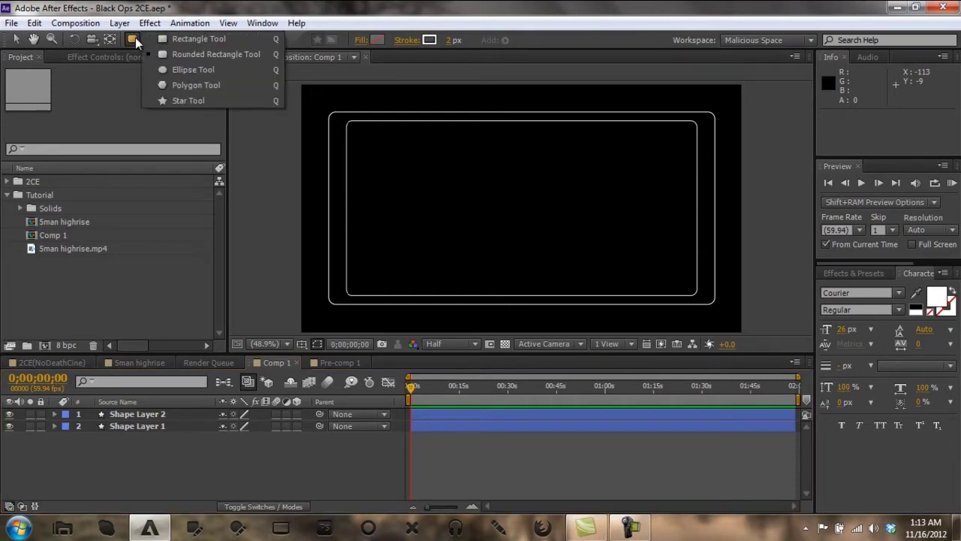
left_click(193, 73)
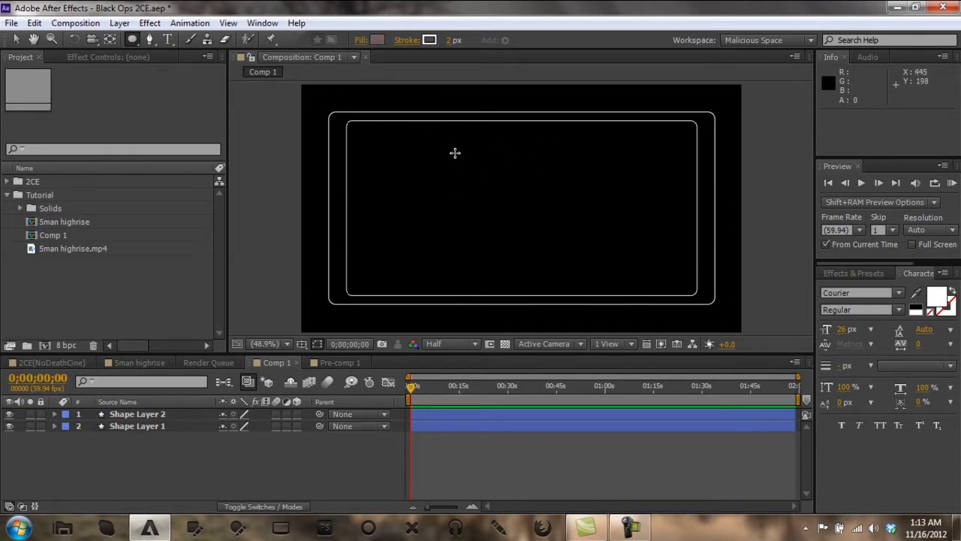
left_click_drag(440, 145, 463, 161)
left_click_drag(468, 166, 411, 119)
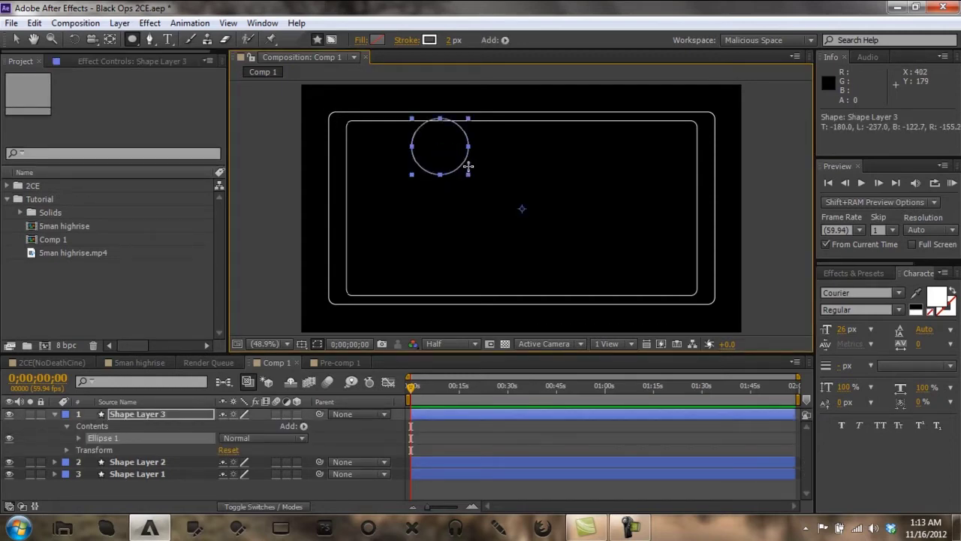
left_click_drag(468, 166, 515, 208)
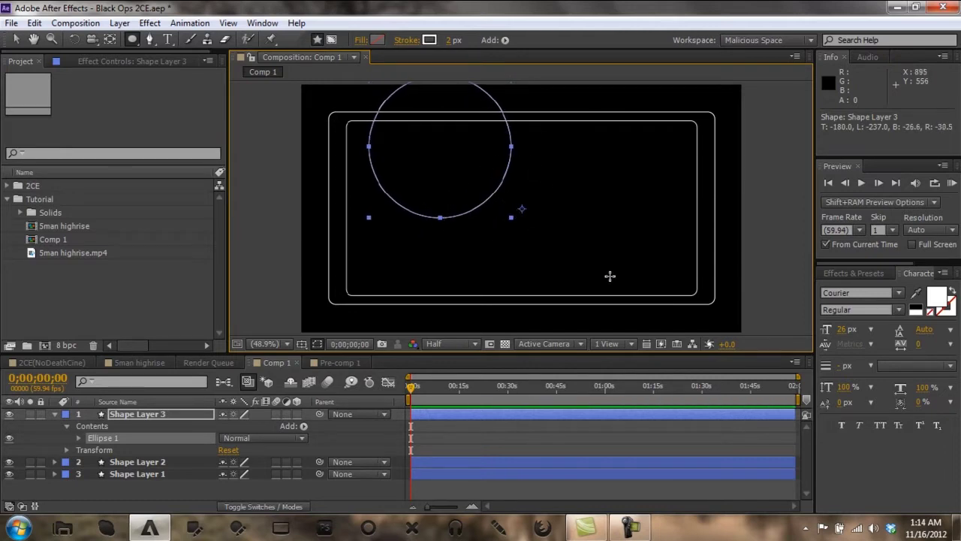
Step: Move the circle into the right half of the inner border, vertically centred, and collapse its layer's properties
key("v")
left_click_drag(485, 173, 617, 238)
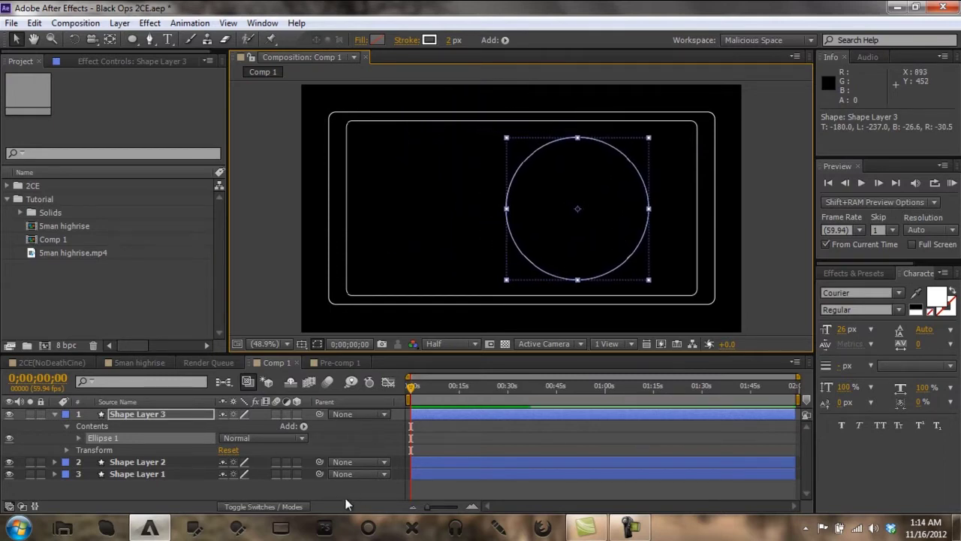
left_click(222, 496)
left_click(188, 439)
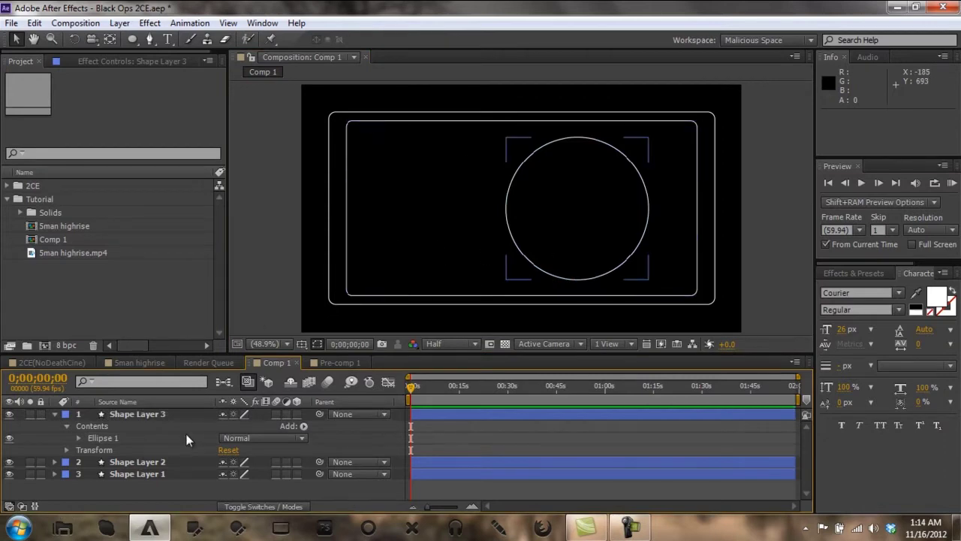
left_click(56, 414)
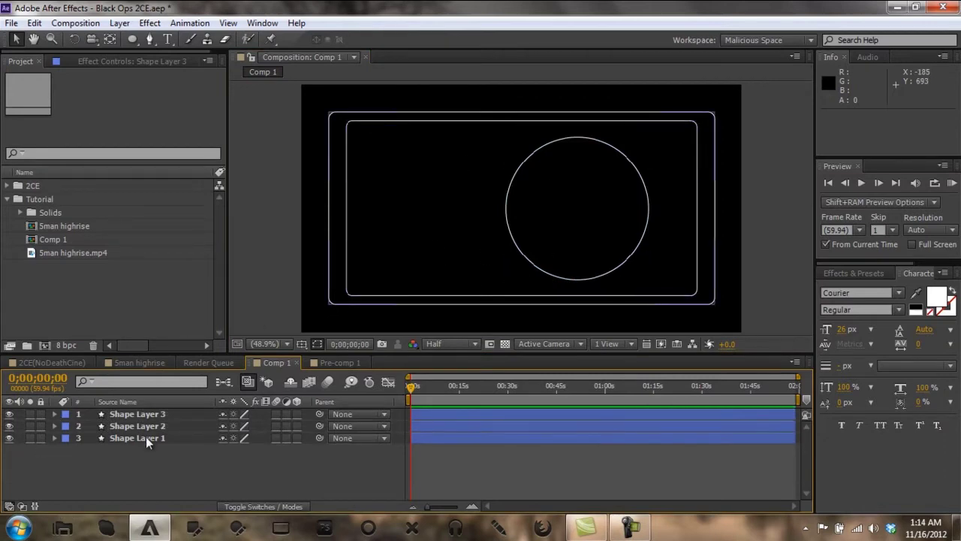
Step: Rename Shape Layer 1 as Outer Border and Shape Layer 2 as Inner Border
right_click(146, 437)
left_click(329, 71)
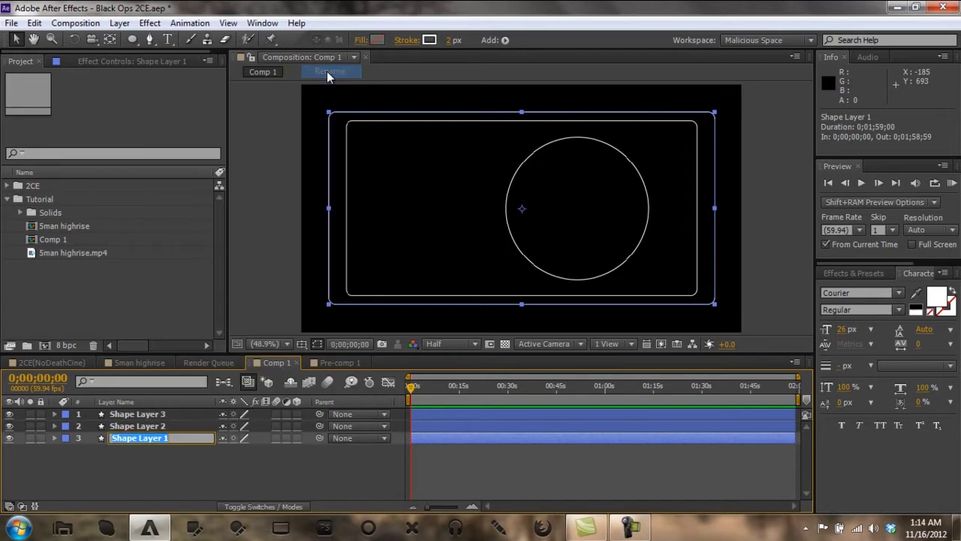
type("Outer Border")
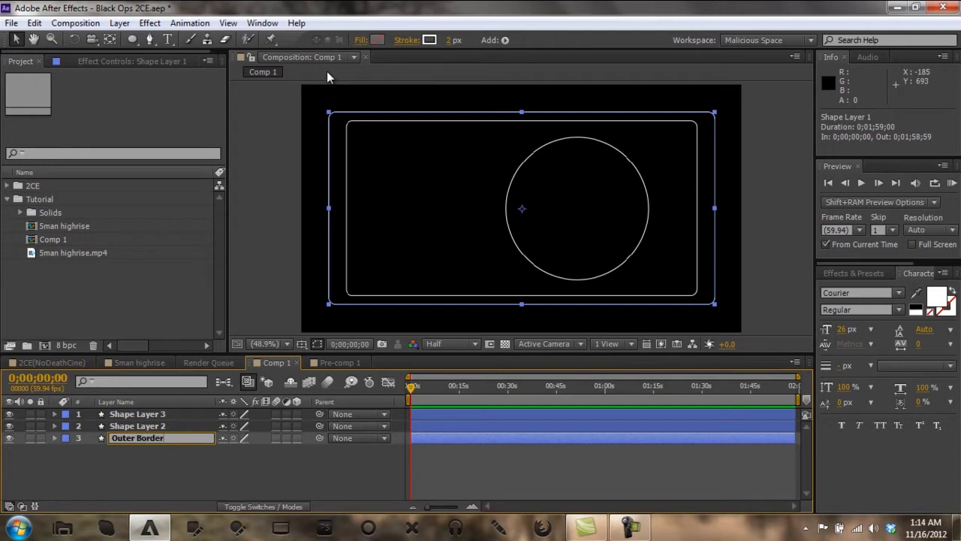
left_click(150, 426)
right_click(150, 426)
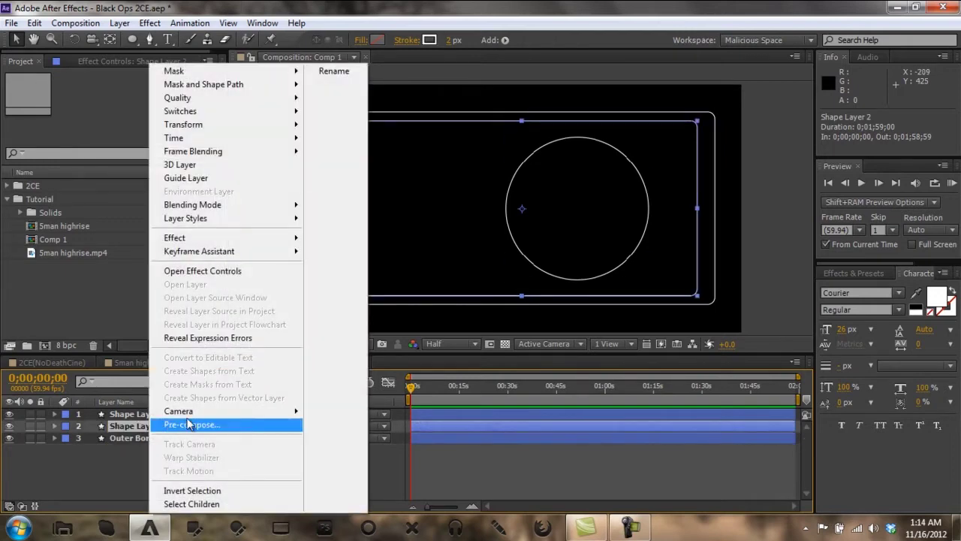
left_click(353, 71)
type("In")
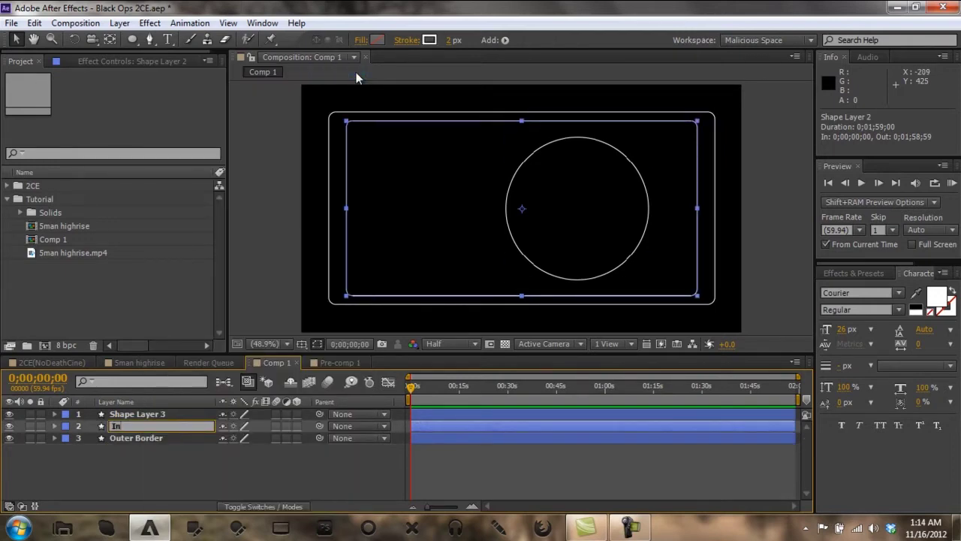
type("ner Border")
key("Return")
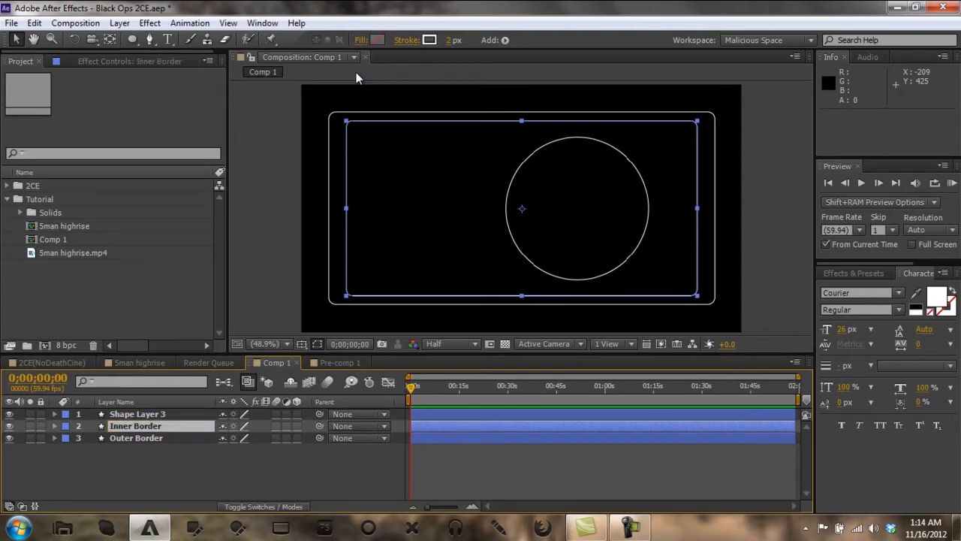
Step: Rename the circle's shape layer as Radar Border and deselect it
left_click(199, 448)
right_click(154, 415)
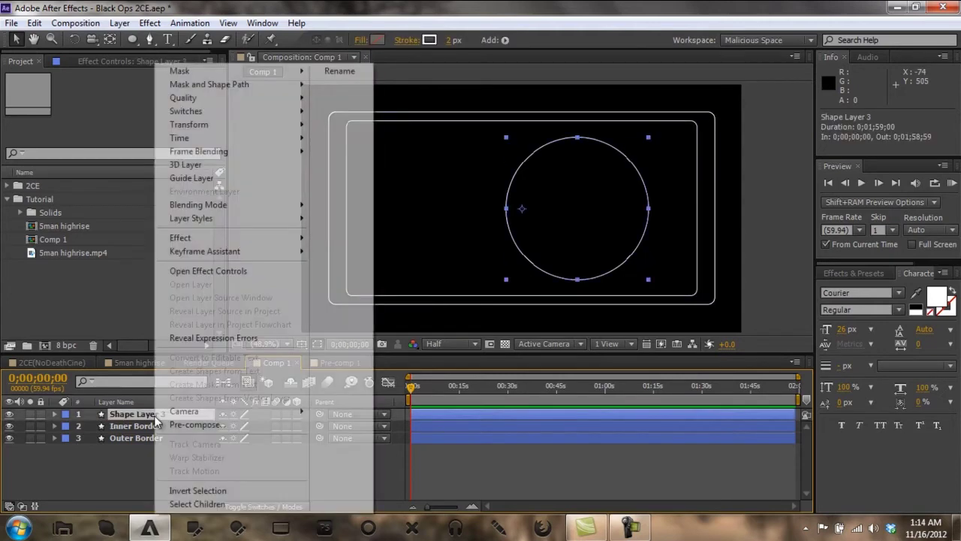
left_click(353, 71)
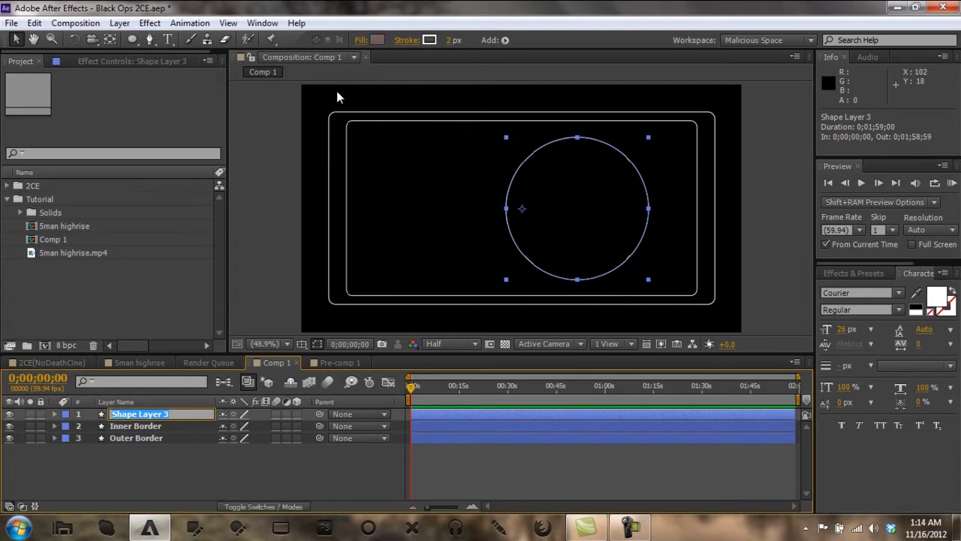
type("Radar Border")
key("Return")
left_click(232, 460)
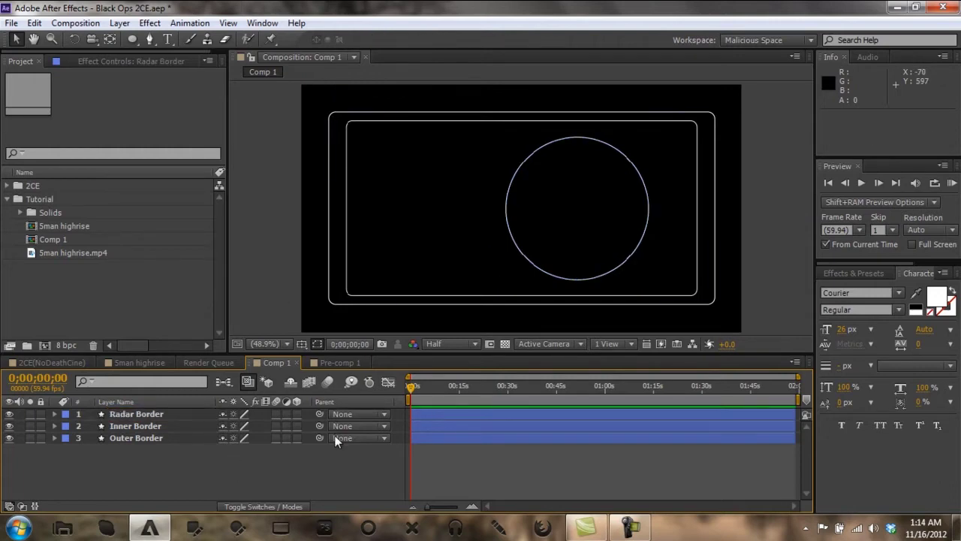
left_click(632, 527)
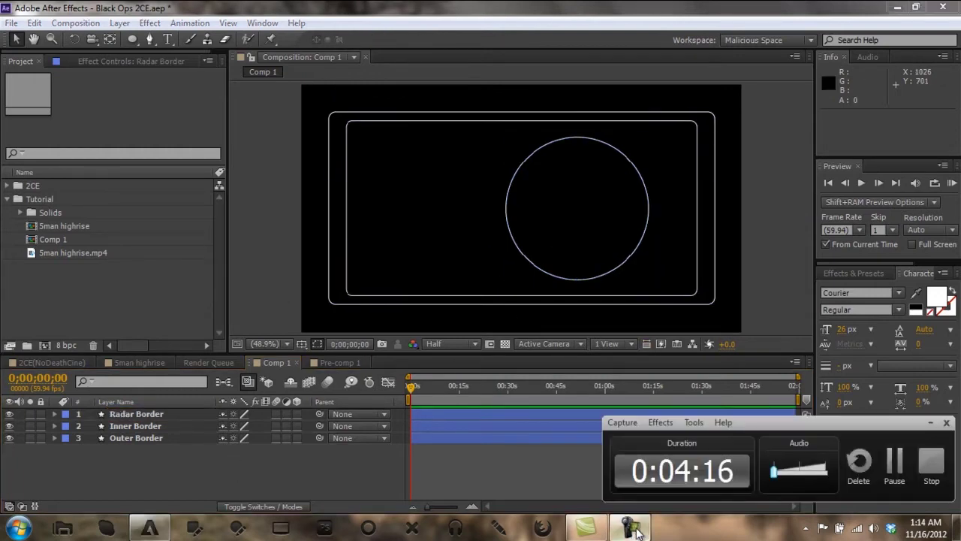
left_click(634, 530)
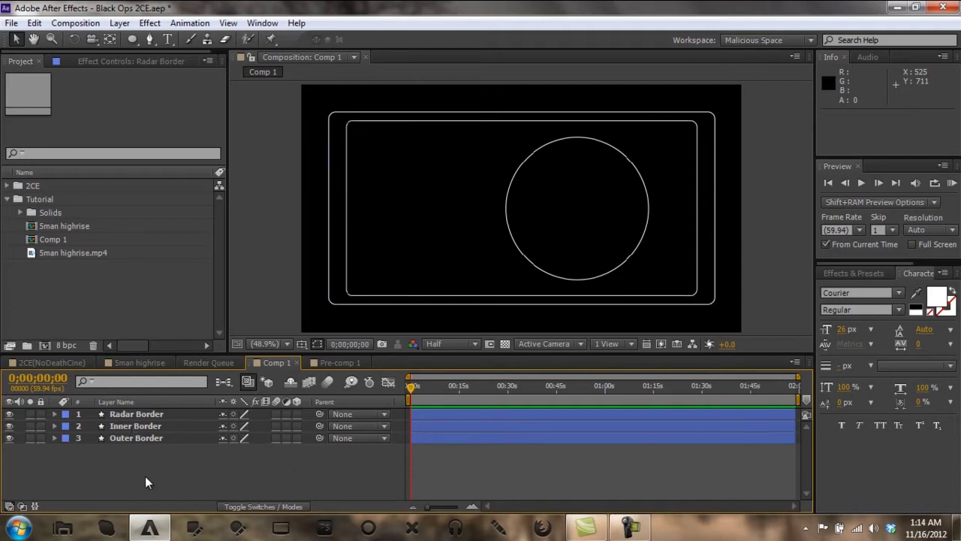
Step: Duplicate the Radar Border layer and give the copy a solid white FFFFFF fill
left_click(142, 416)
left_click(142, 416)
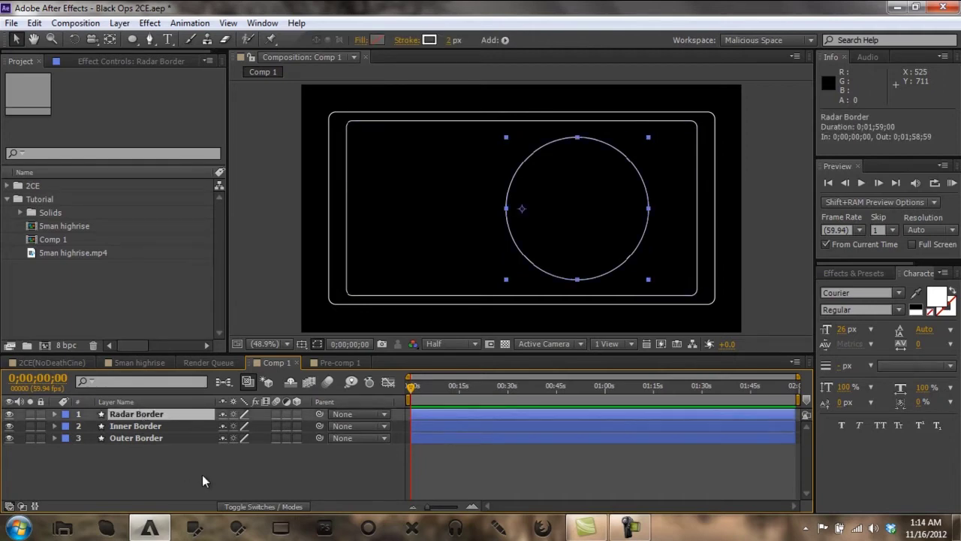
key("ctrl+d")
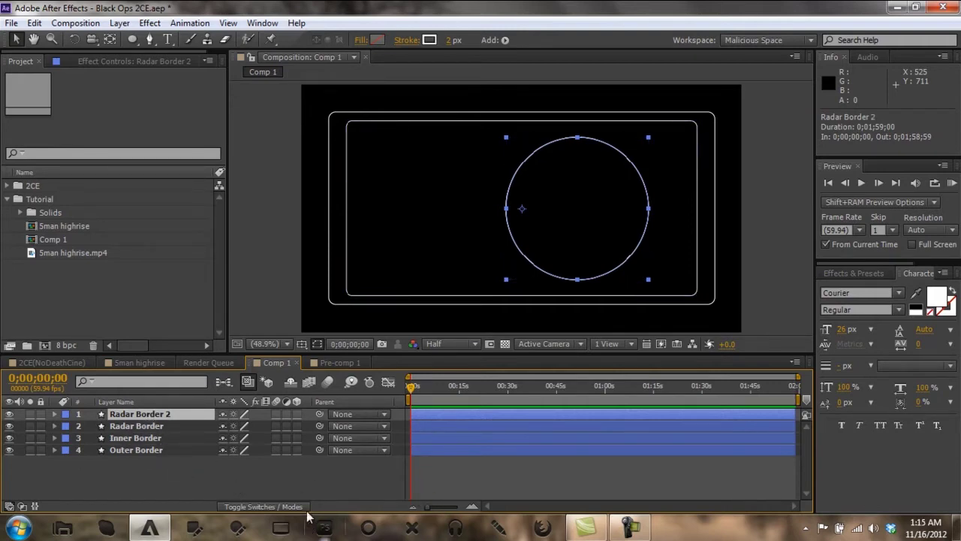
left_click(378, 39, "alt")
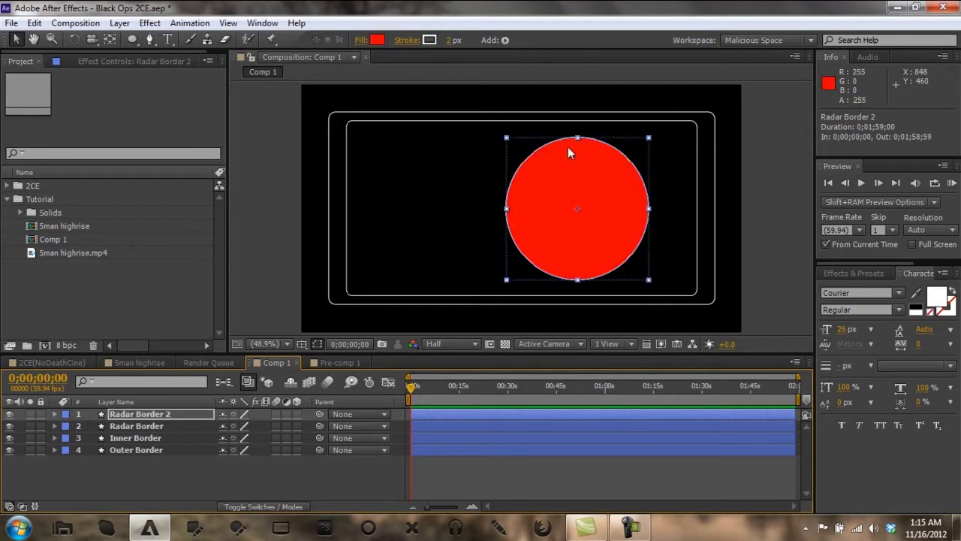
left_click(375, 42)
left_click(53, 298)
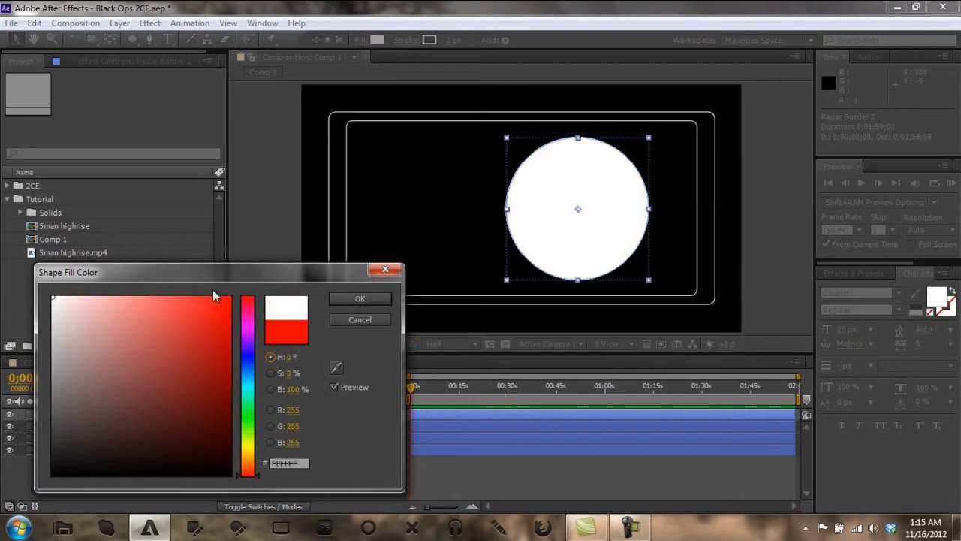
left_click(367, 300)
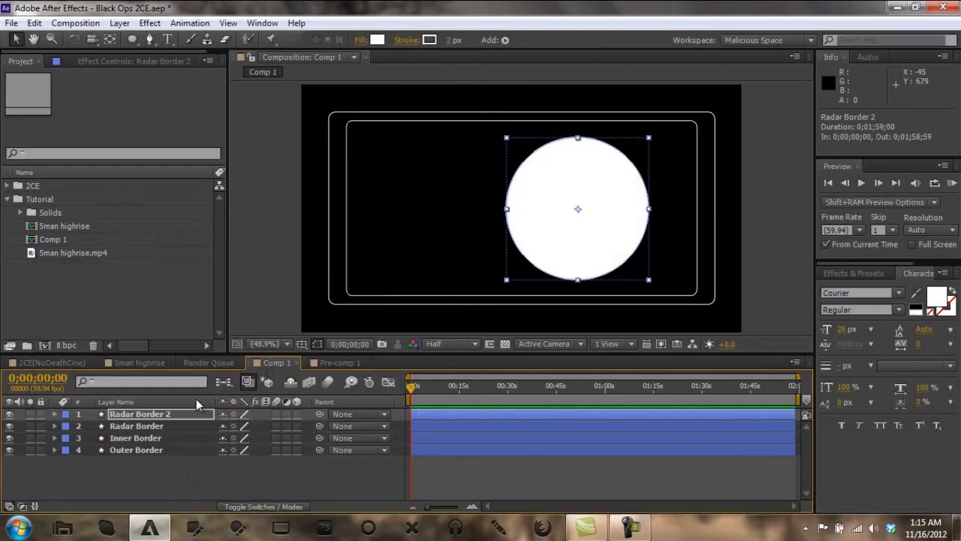
left_click(191, 485)
Step: Apply the Generate Grid effect to the Radar Border layer and size it from Width & Height Sliders
right_click(155, 433)
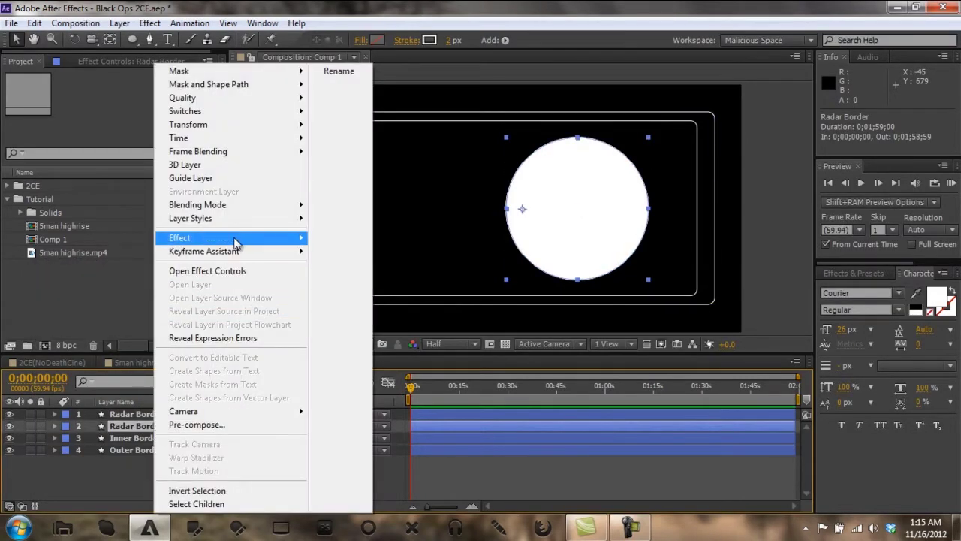
mouse_move(236, 244)
mouse_move(429, 221)
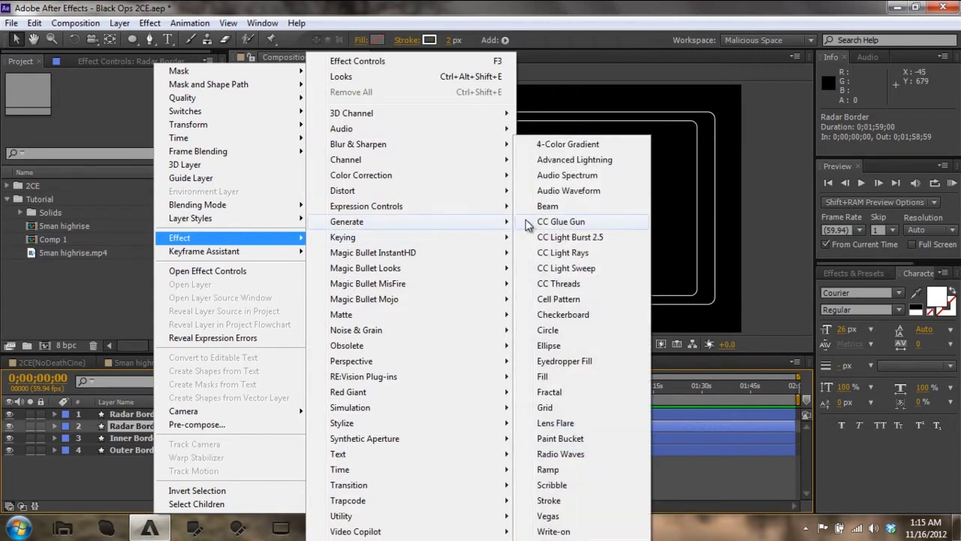
left_click(554, 409)
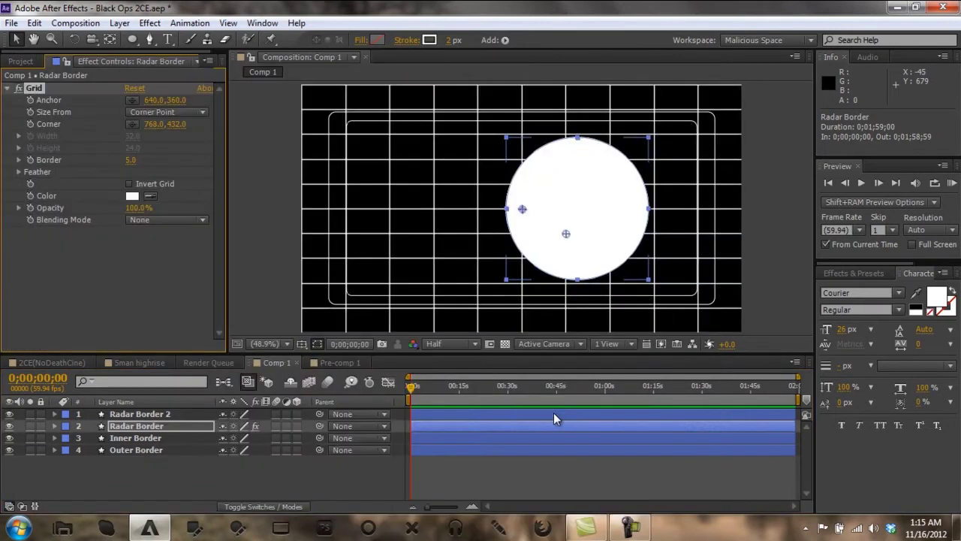
left_click(166, 114)
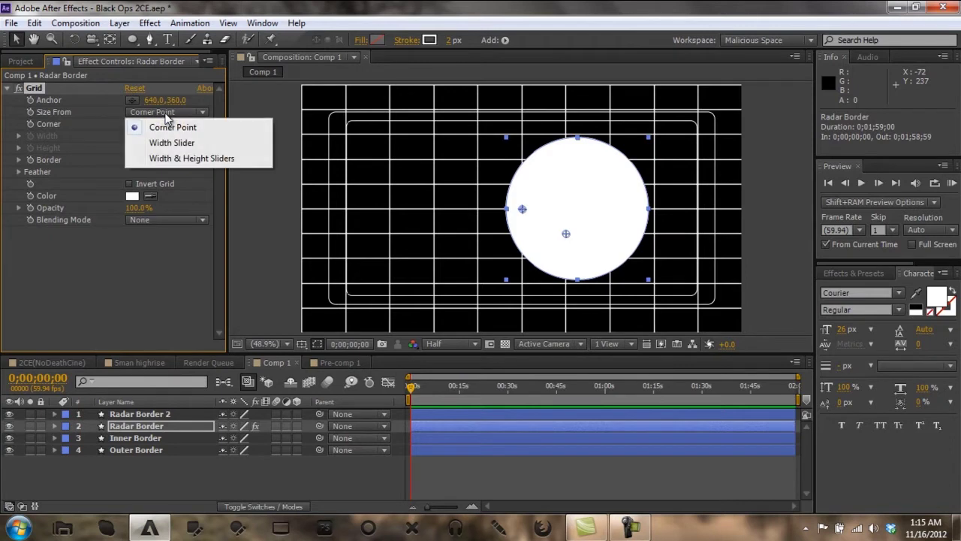
left_click(169, 159)
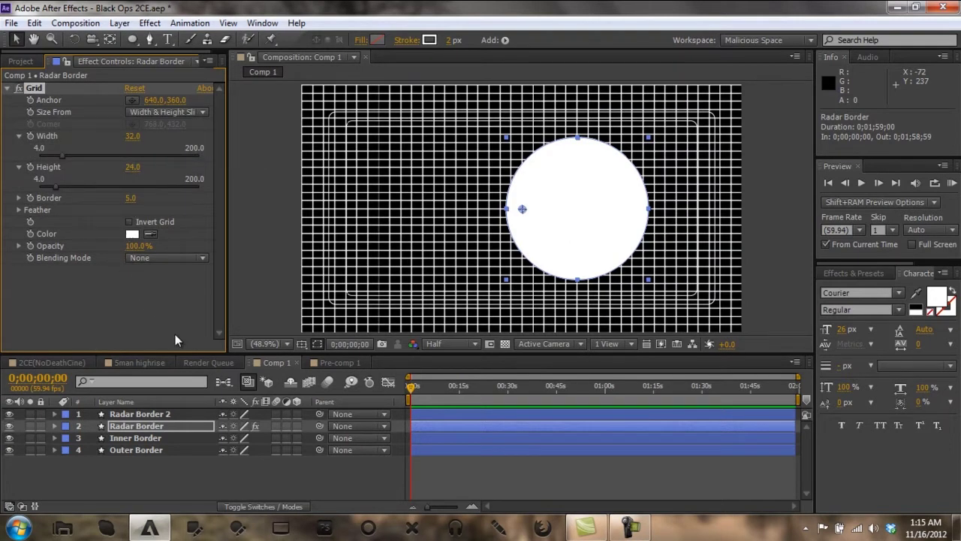
Step: Set the gridded Radar Border layer's track matte to Alpha so Radar Border 2 masks the grid, and deselect it
left_click(162, 428)
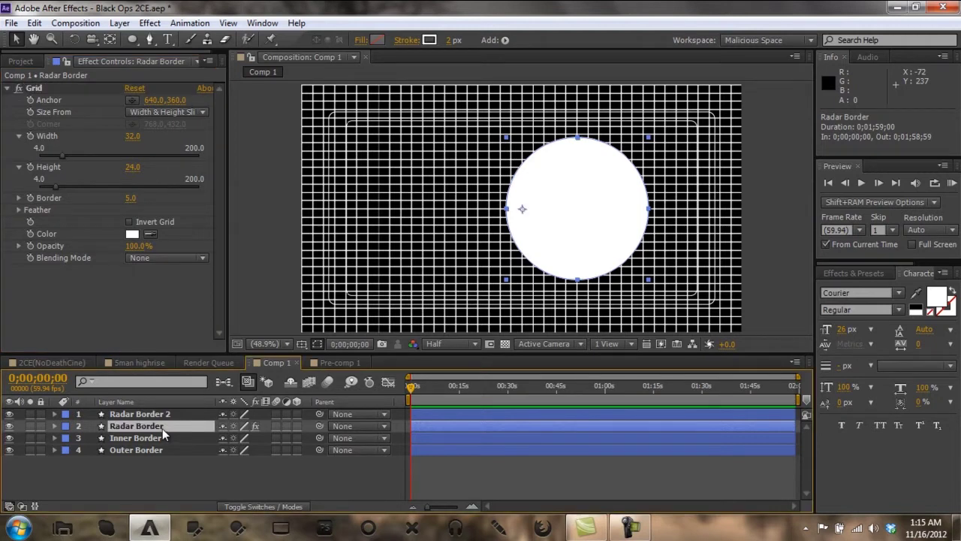
key("F4")
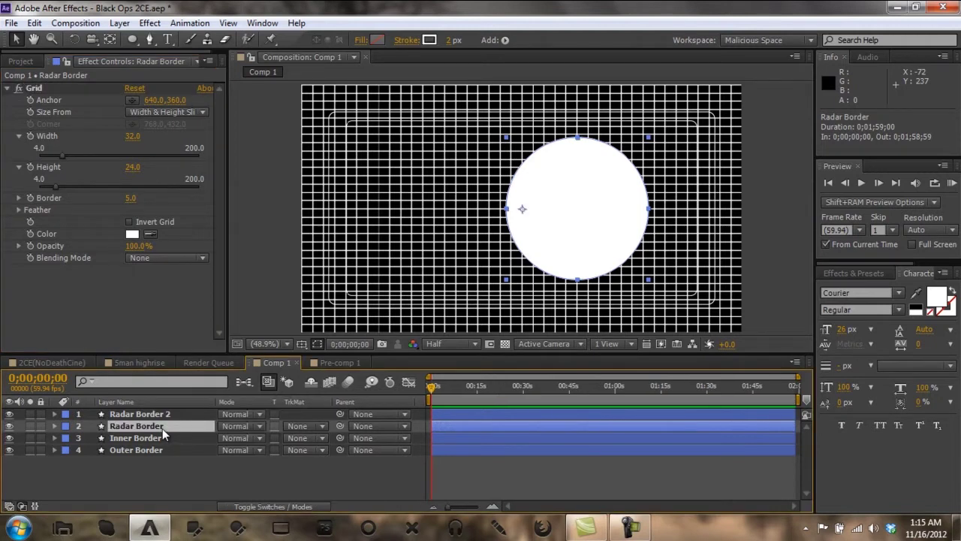
left_click(301, 426)
left_click(335, 367)
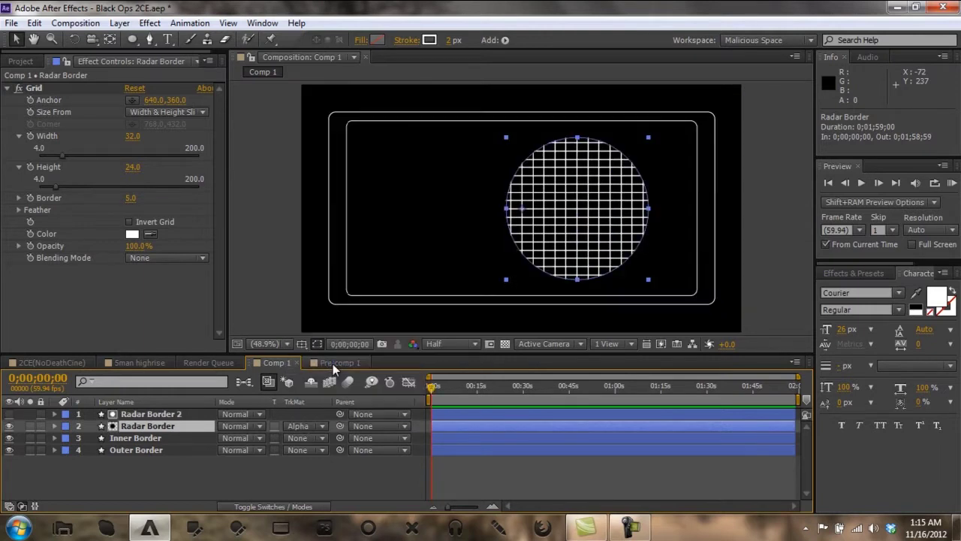
left_click(270, 474)
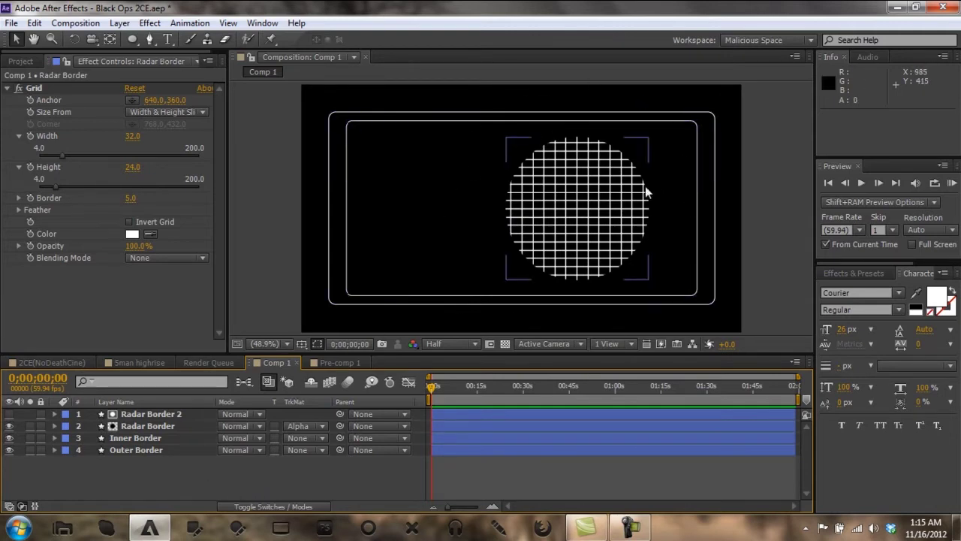
Step: Duplicate Radar Border 2, place the copy directly below the Radar Border layer and make it visible
left_click(137, 415)
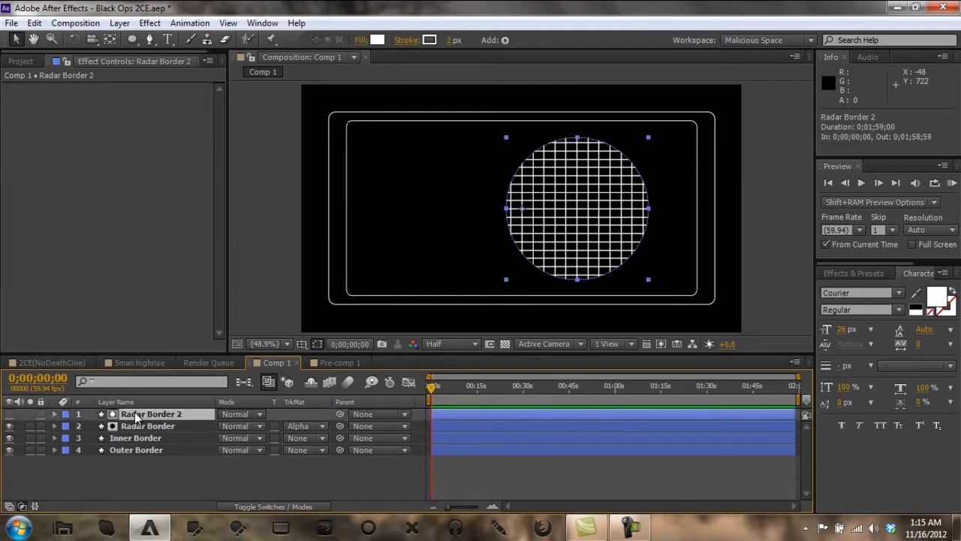
key("ctrl+d")
left_click_drag(135, 414, 145, 440)
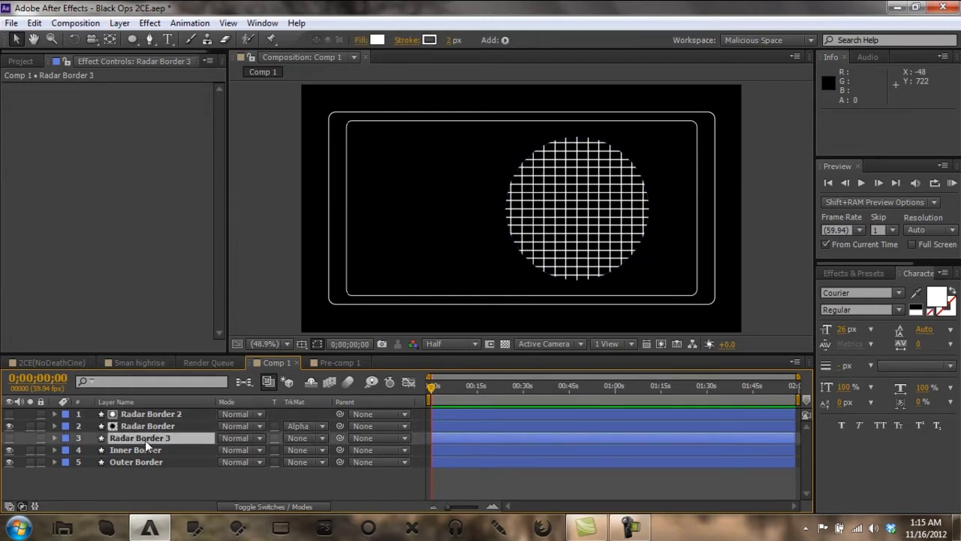
left_click(9, 438)
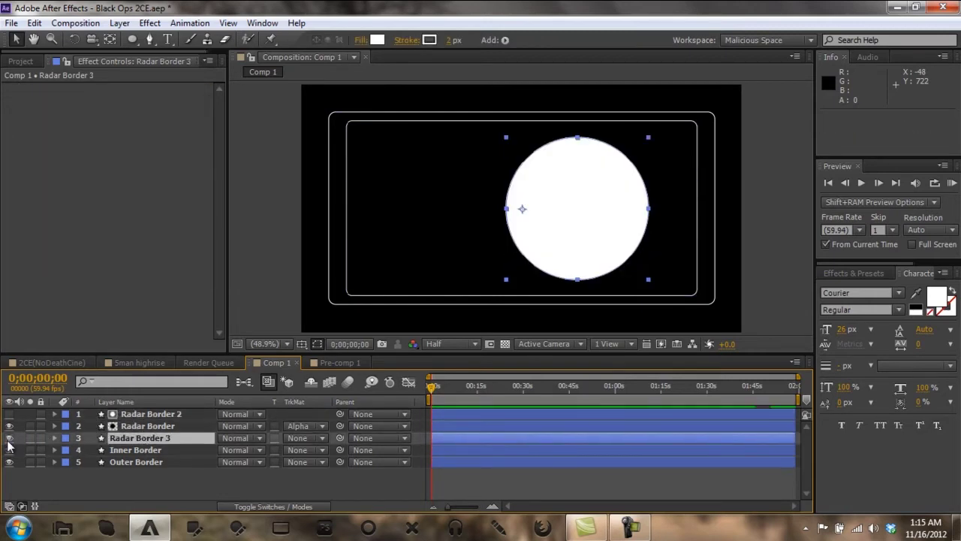
Step: Set Radar Border 3's fill to none, leaving only its stroke, and collapse the layer's properties
left_click(384, 41, "alt")
left_click(383, 41, "alt")
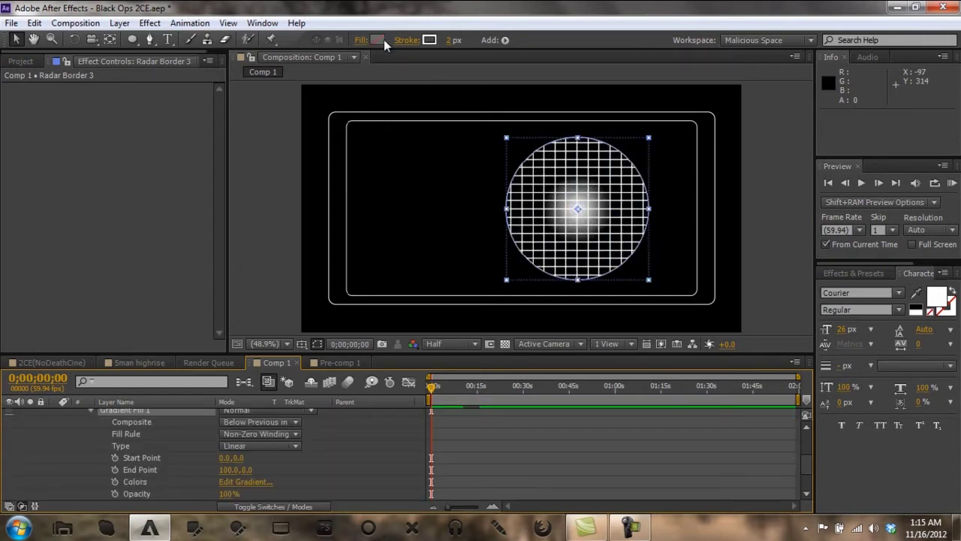
left_click(384, 41, "alt")
left_click(337, 430)
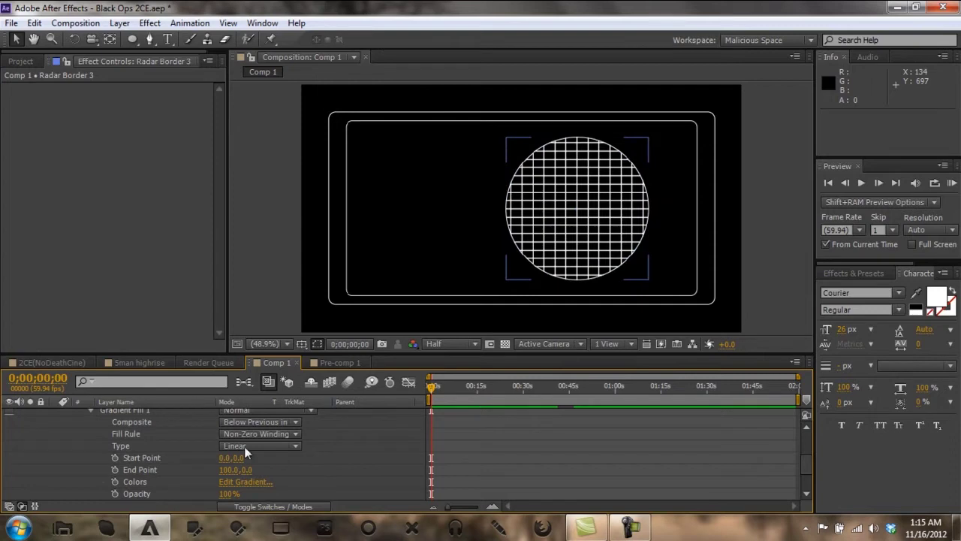
left_click(90, 410)
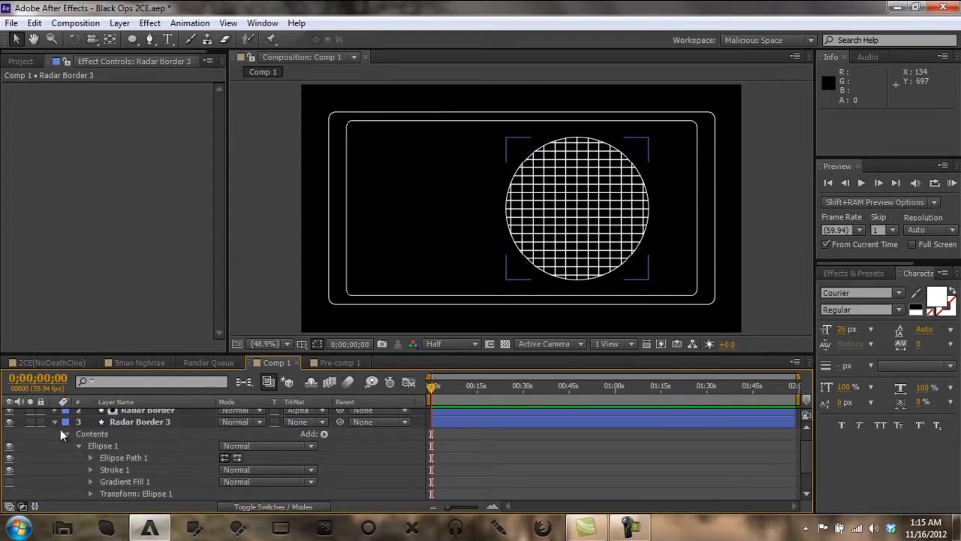
left_click(54, 421)
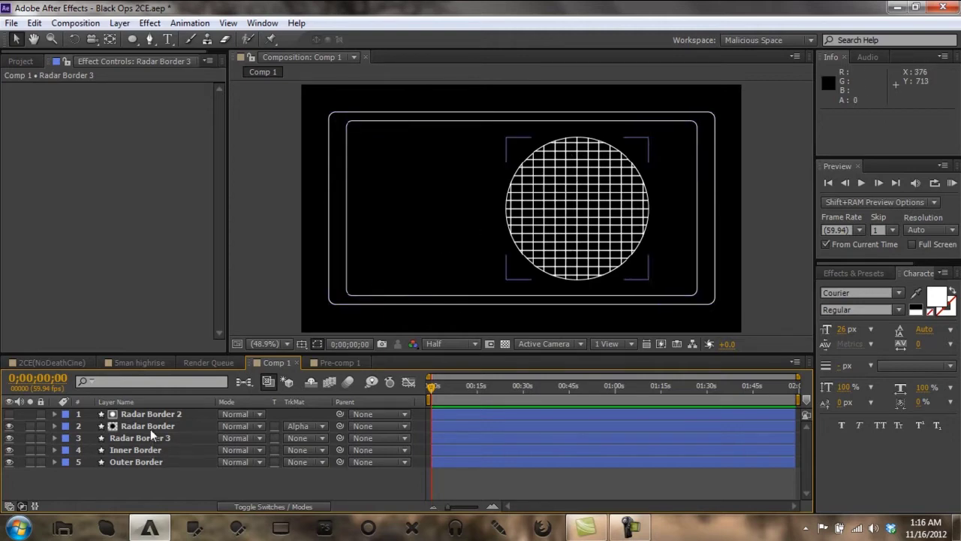
left_click(149, 426)
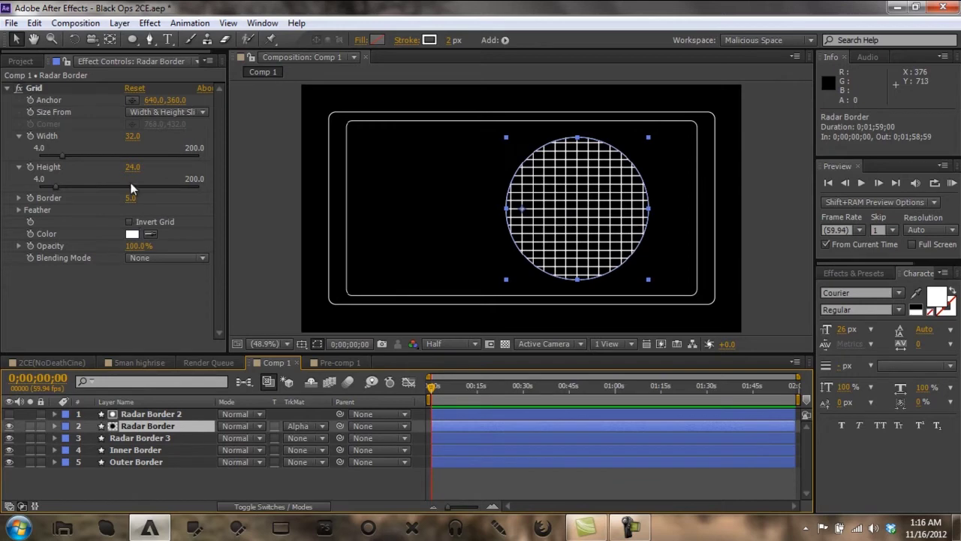
mouse_move(154, 101)
left_mouse_down()
mouse_move(146, 101)
mouse_move(155, 103)
left_mouse_up()
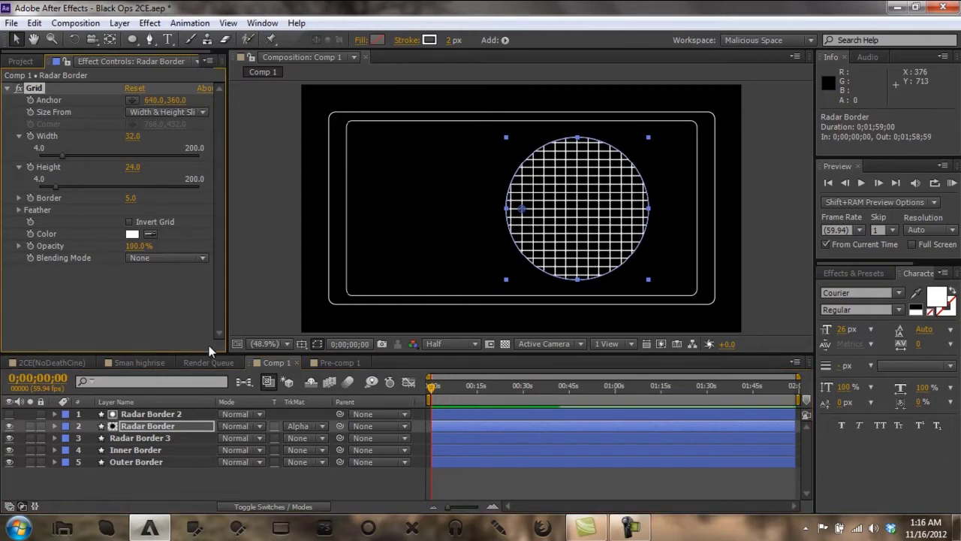
left_click(274, 476)
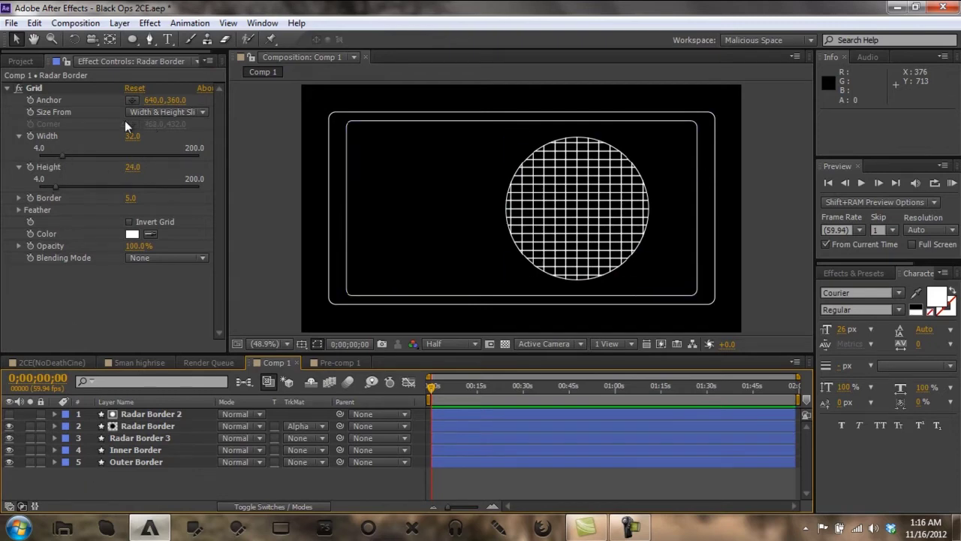
left_click(142, 425)
Step: Draw a small circle at the centre of the radar grid on a new shape layer and give it a solid white fill
left_click(166, 491)
left_click(132, 39)
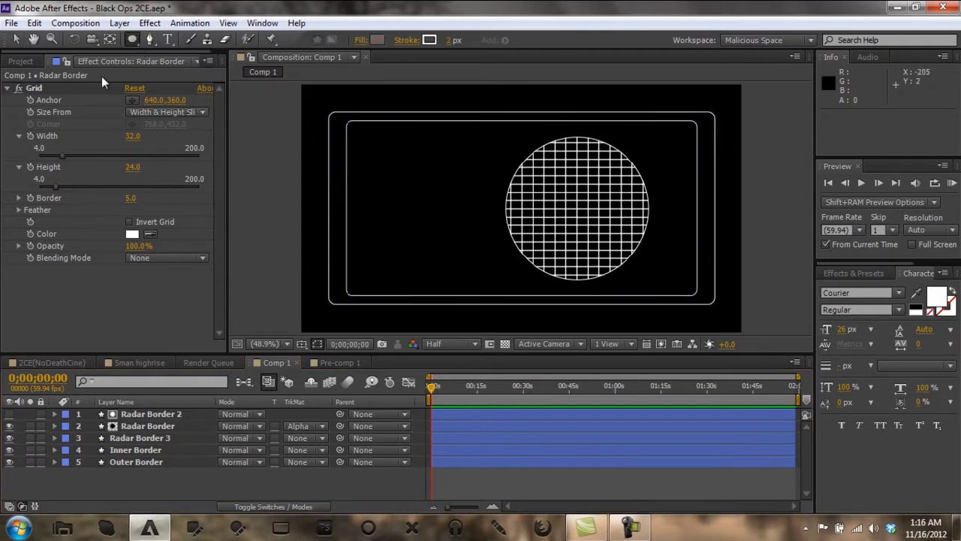
left_click(577, 208)
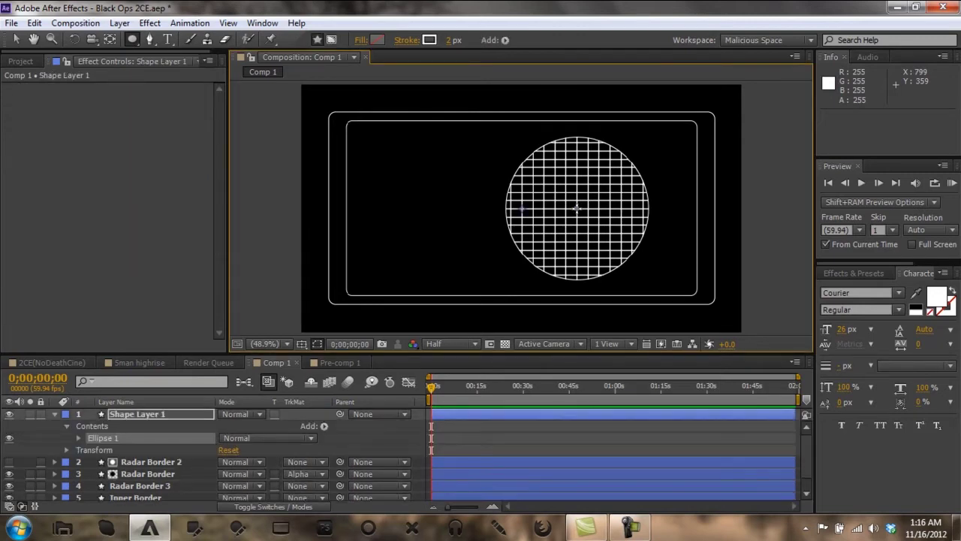
left_click_drag(577, 208, 581, 210)
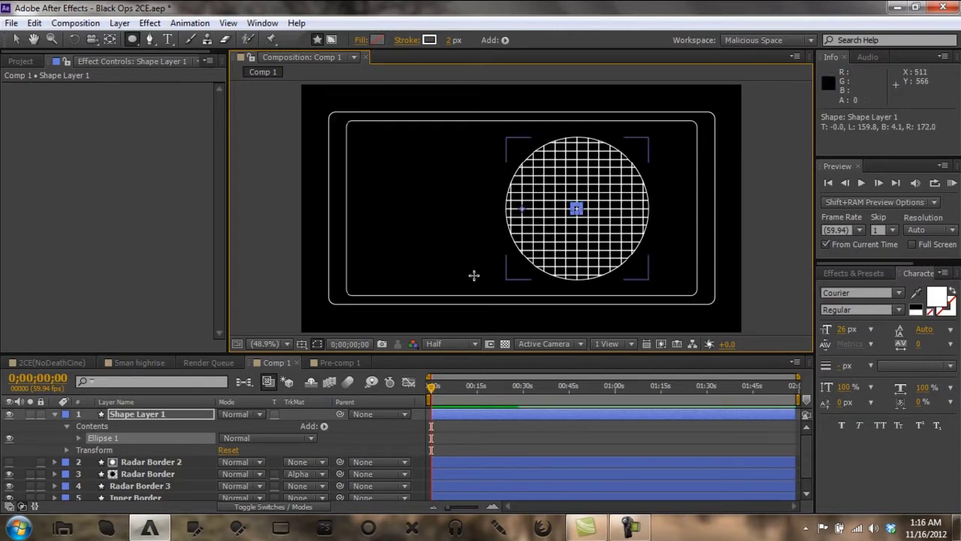
left_click(377, 40, "alt")
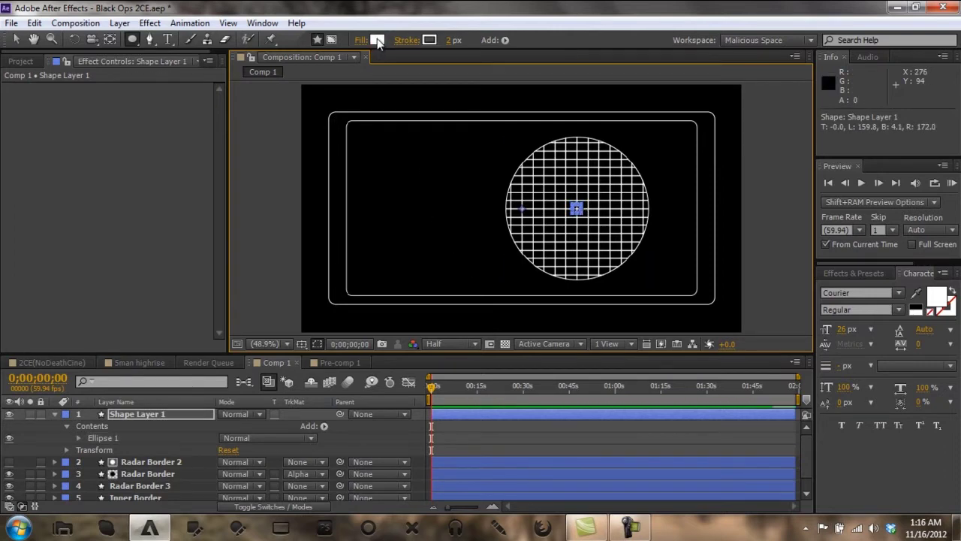
left_click(369, 446)
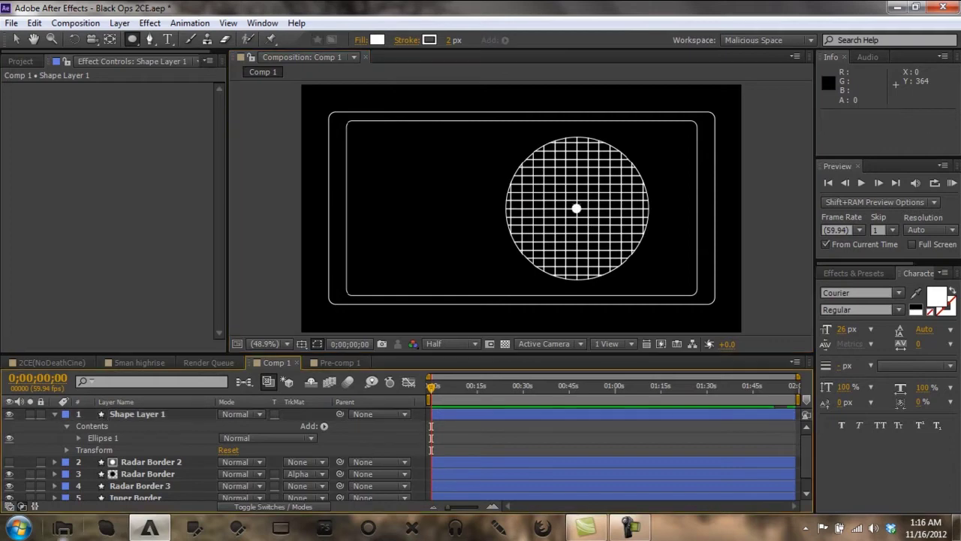
Step: Collapse the small dot's shape layer and rename it Self Indicator
left_click(55, 414)
right_click(133, 414)
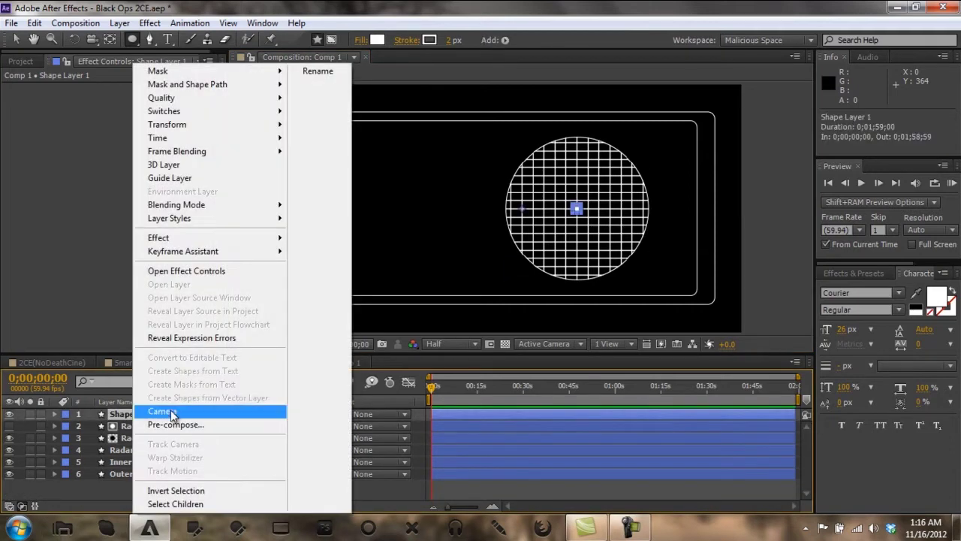
left_click(328, 72)
key("BackSpace")
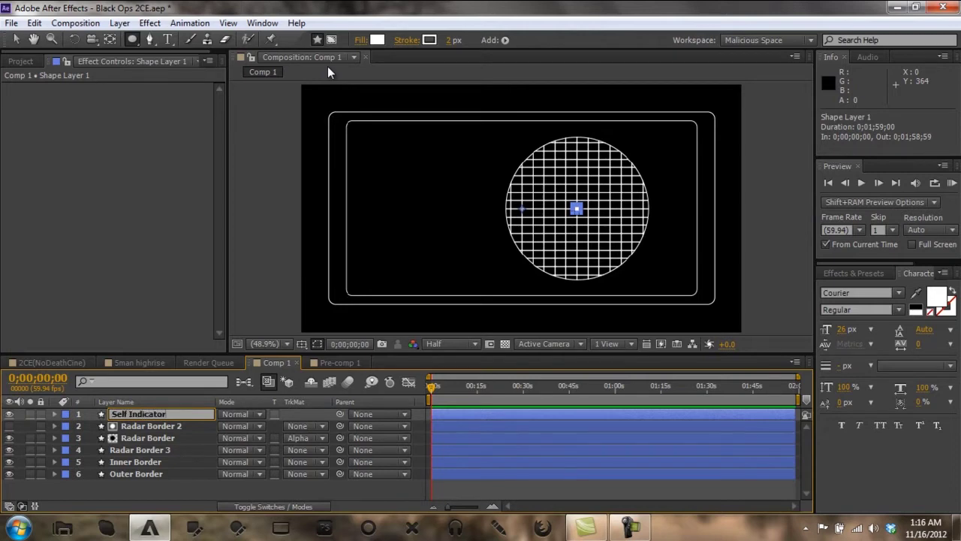
type("Self Indicator")
key("Return")
left_click(150, 199)
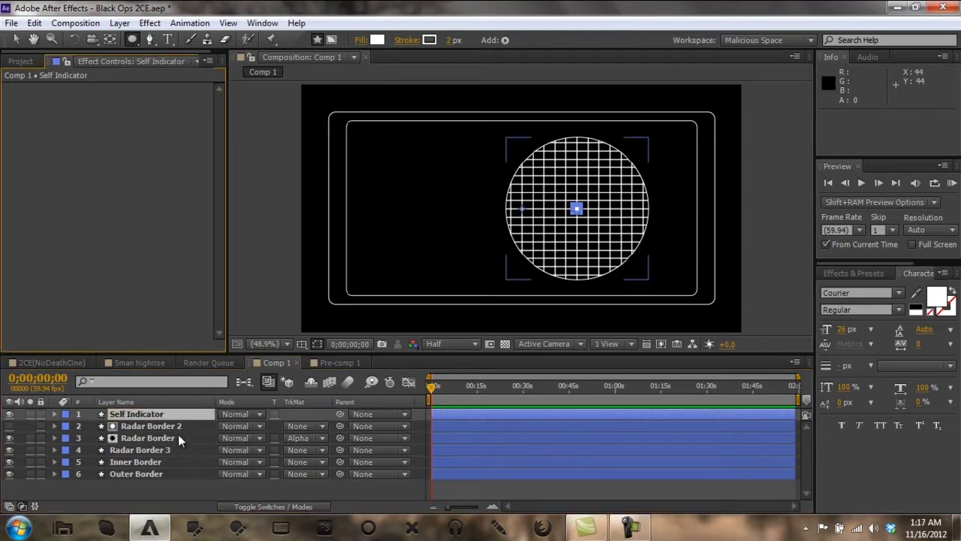
Step: Nudge the Self Indicator layer right to X position 642 and slightly down to centre the dot on the grid, then deselect it
key("F4")
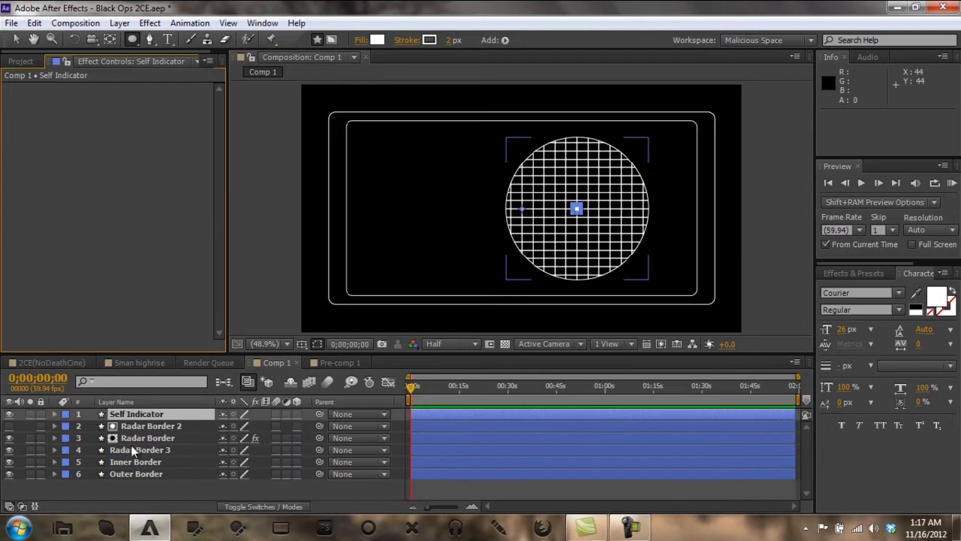
left_click(151, 496)
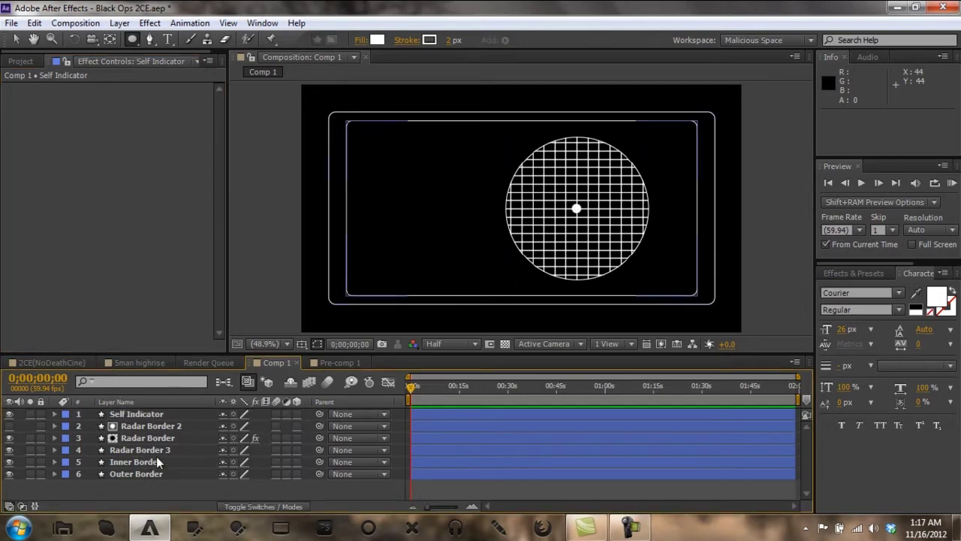
left_click(150, 418)
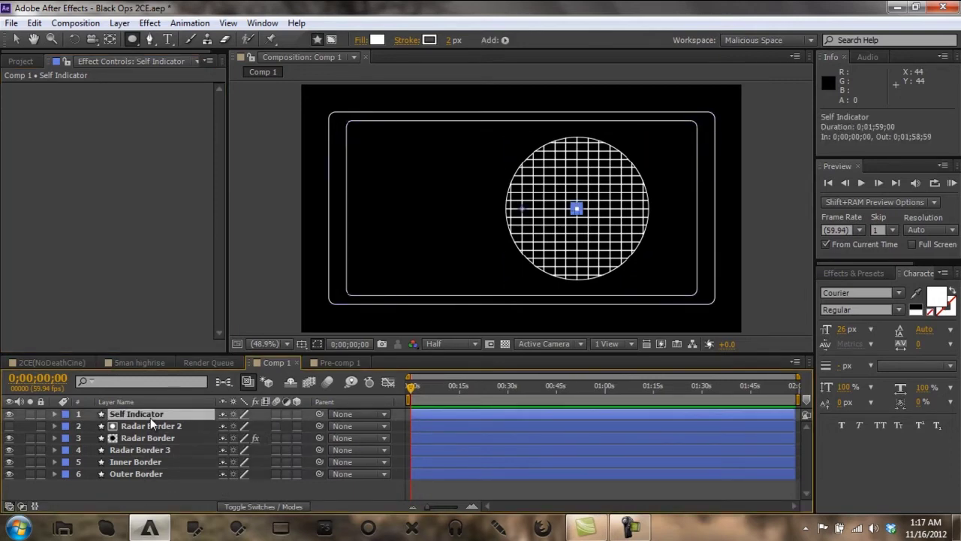
key("Right")
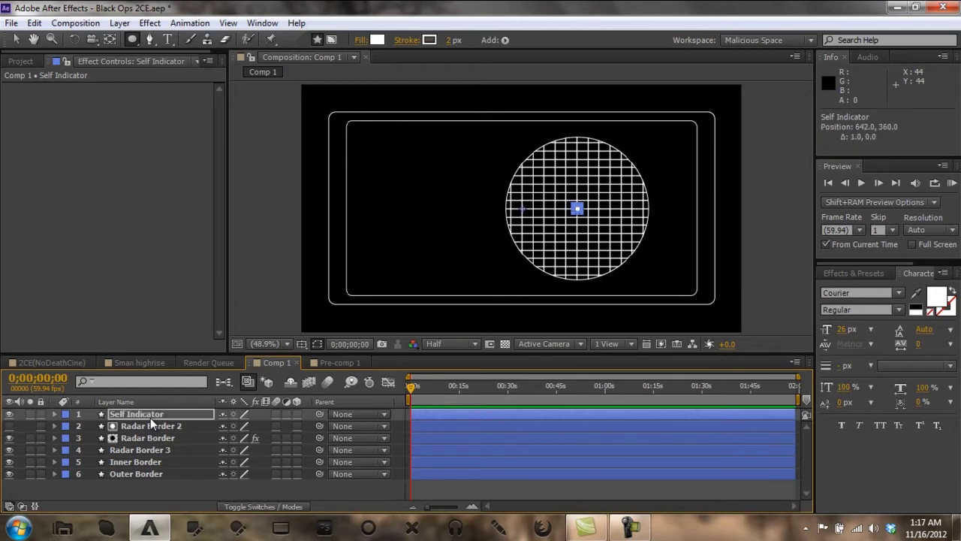
left_click(152, 478)
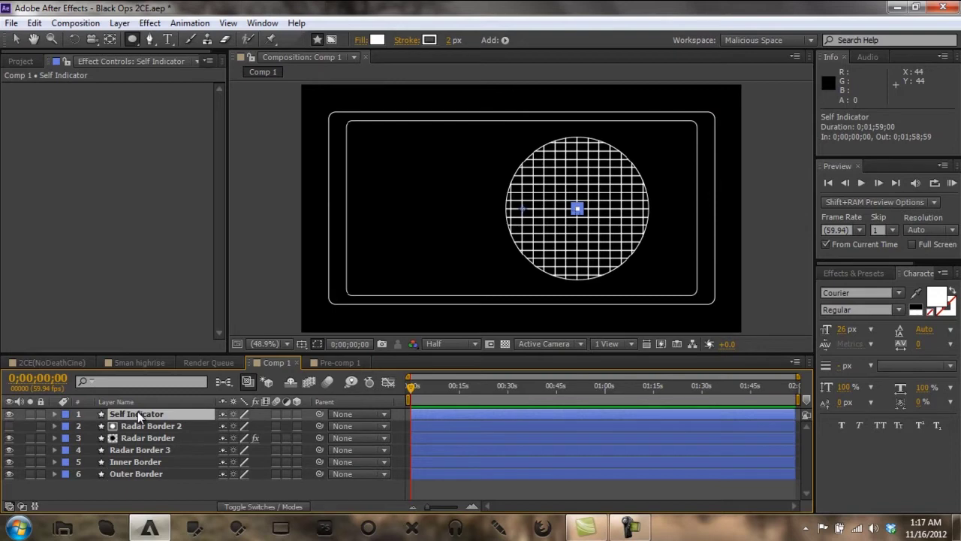
key("Down")
left_click(134, 505)
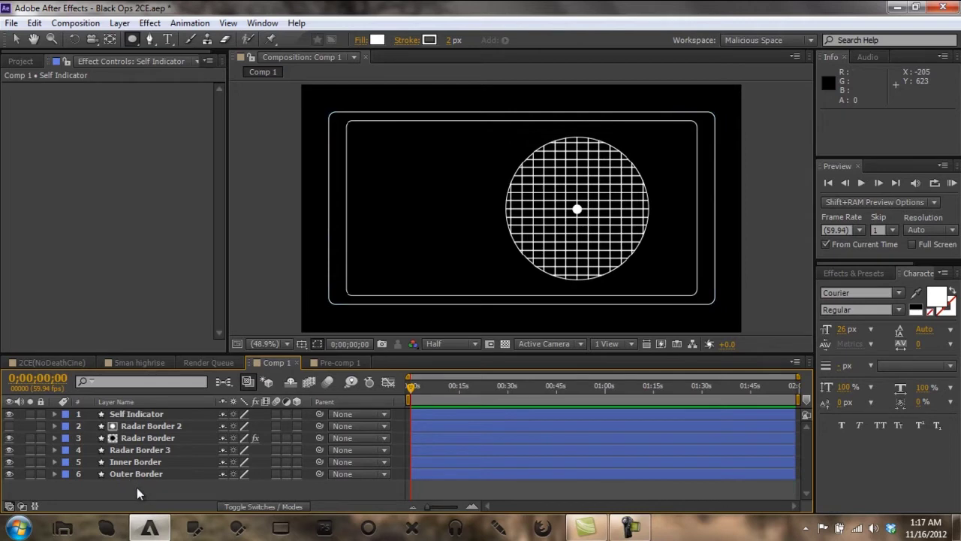
Step: Draw a closed wedge with the Pen tool on a new shape layer, from the radar centre to two points on its upper edge, with a curved outer side
left_click(131, 42)
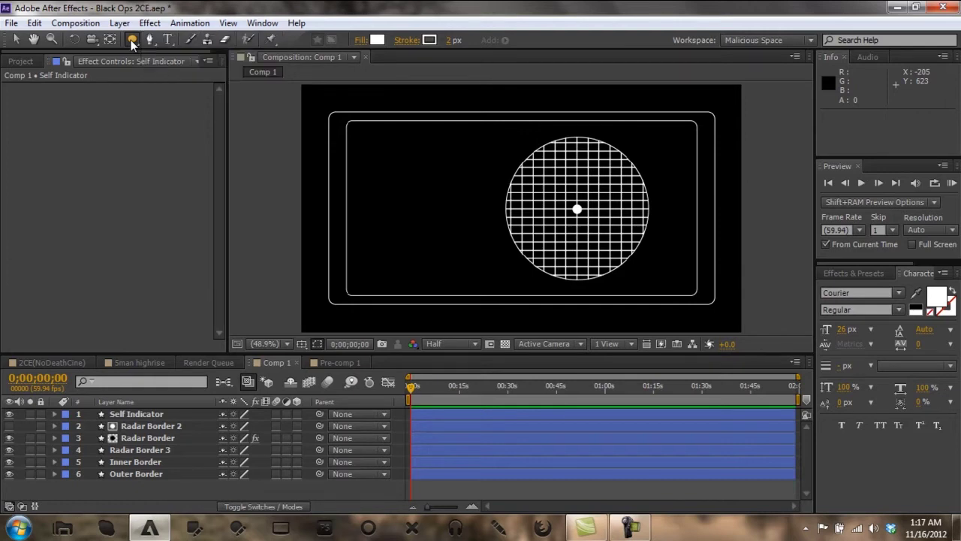
left_click(150, 41)
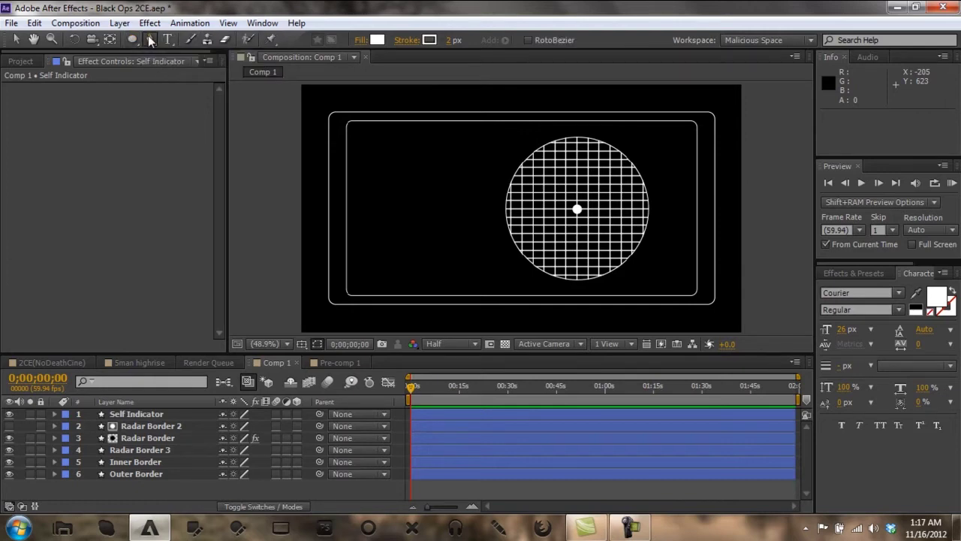
left_click(121, 426)
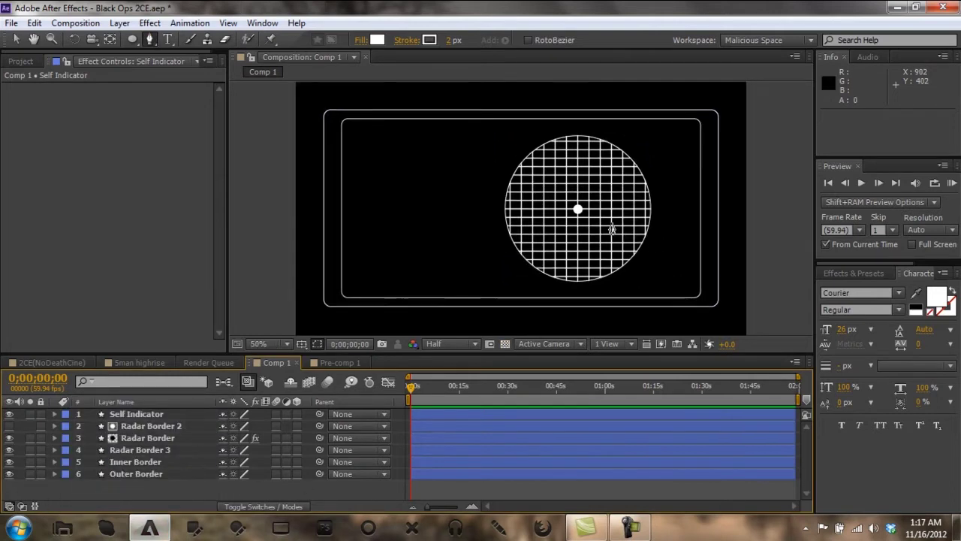
scroll(611, 226, "up", 3)
scroll(611, 225, "down", 1)
key("h")
left_click_drag(696, 182, 561, 250)
key("g")
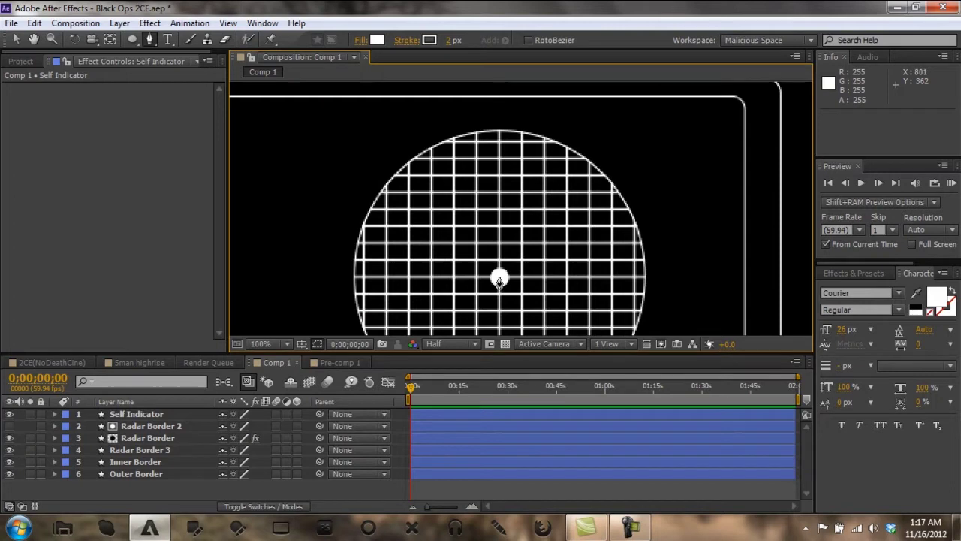
left_click(500, 277)
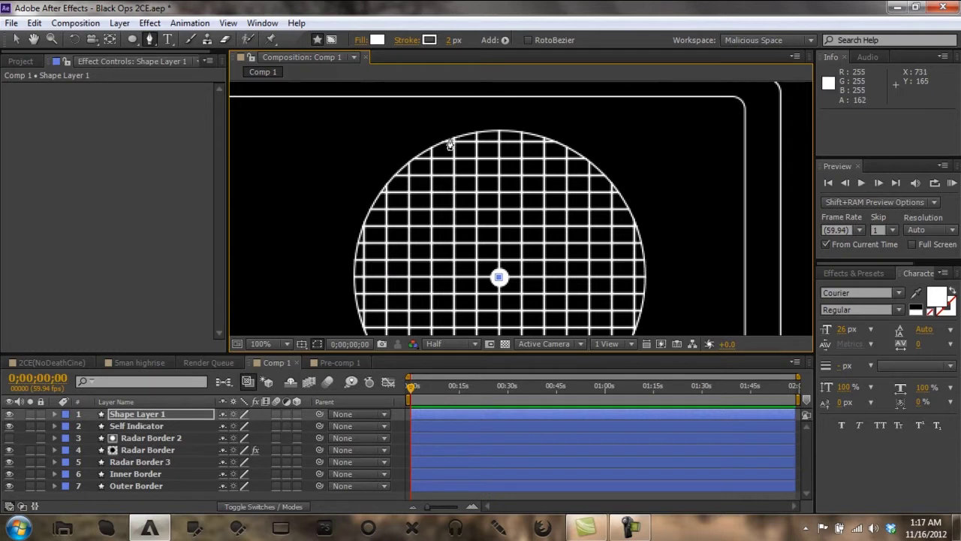
left_click(444, 141)
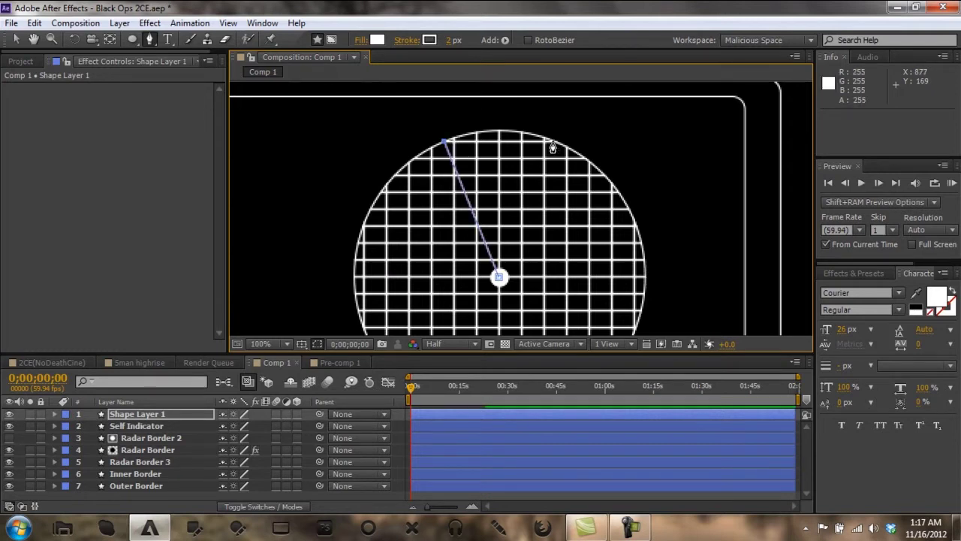
left_click_drag(553, 143, 606, 171)
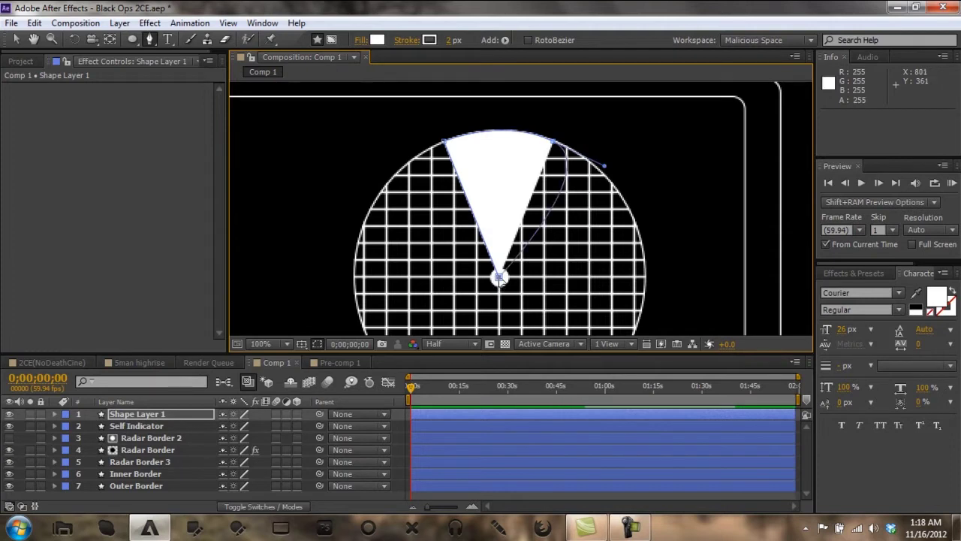
left_click(500, 278)
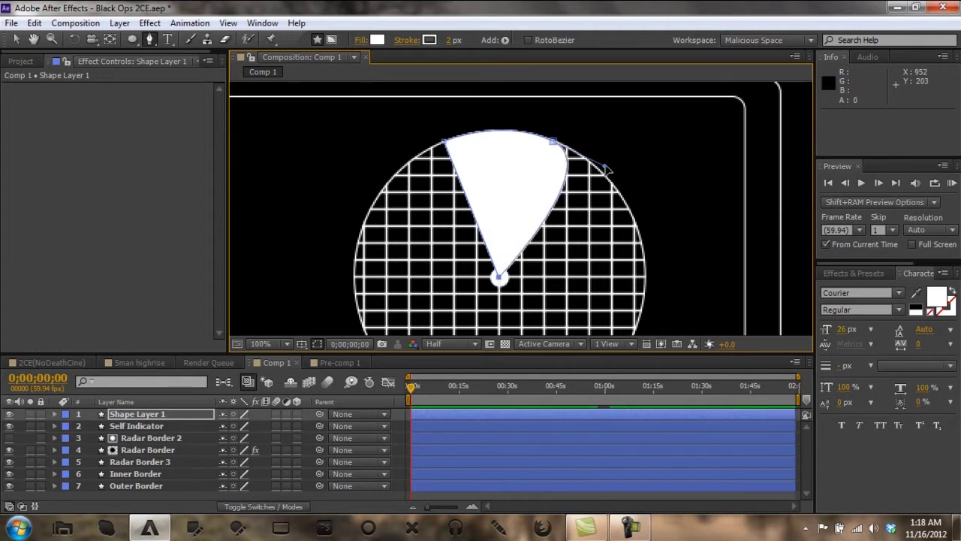
left_click_drag(602, 173, 604, 196)
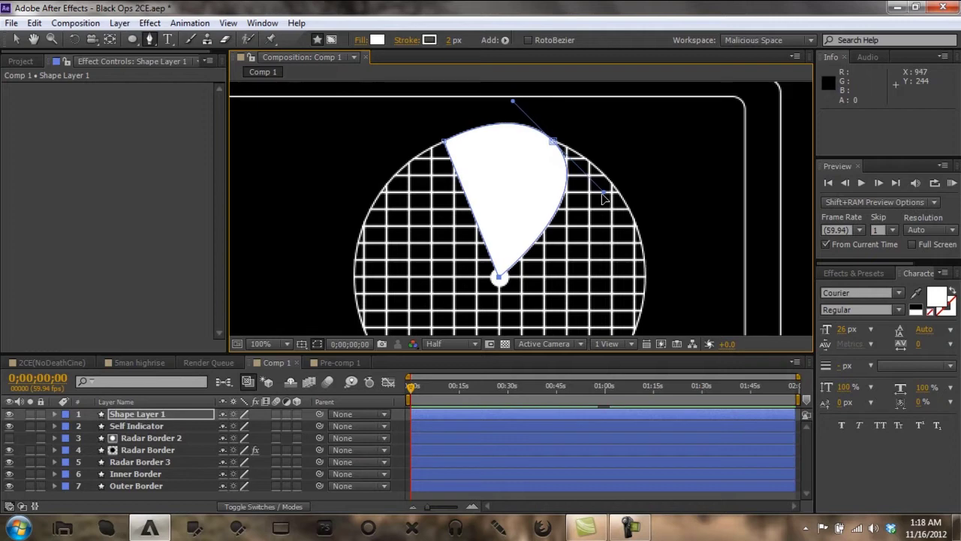
key("ctrl+z")
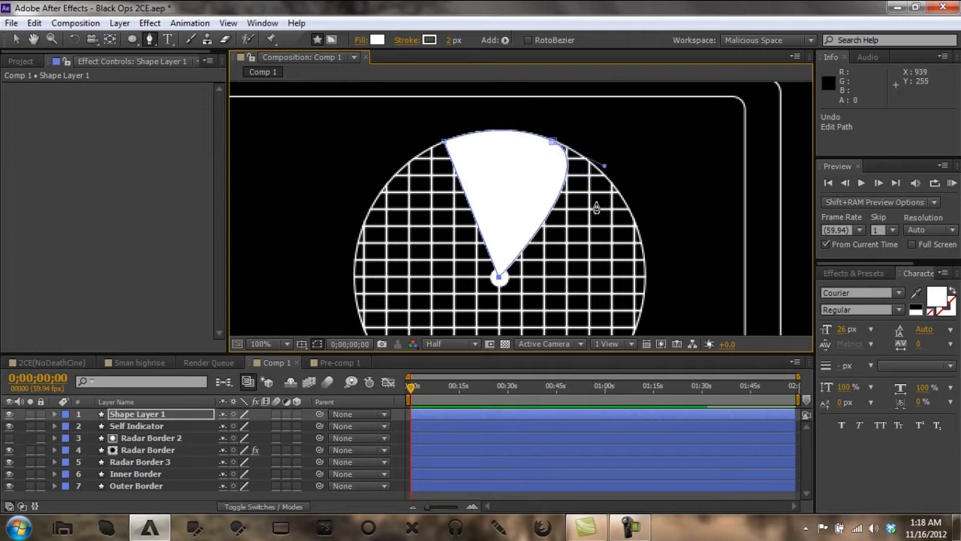
key("v")
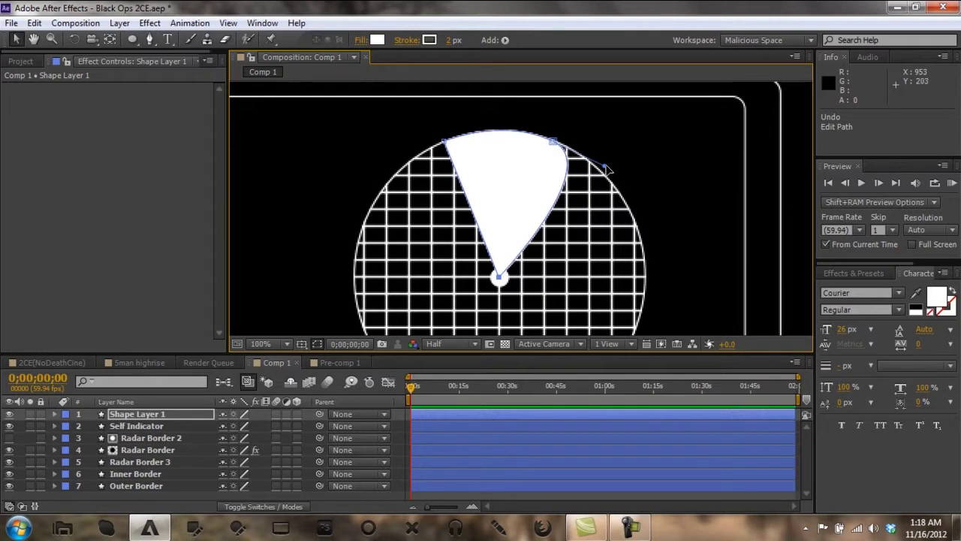
left_click_drag(608, 171, 594, 196)
key("ctrl+z")
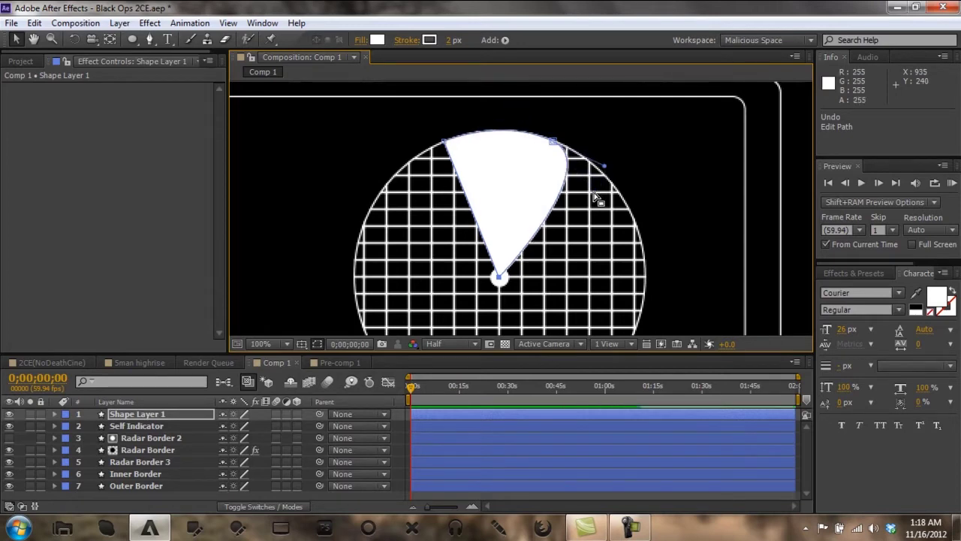
Step: Pull in the outgoing curve handle of the wedge's outer right vertex to straighten that side down to the radar centre, and deselect the layer
key("g")
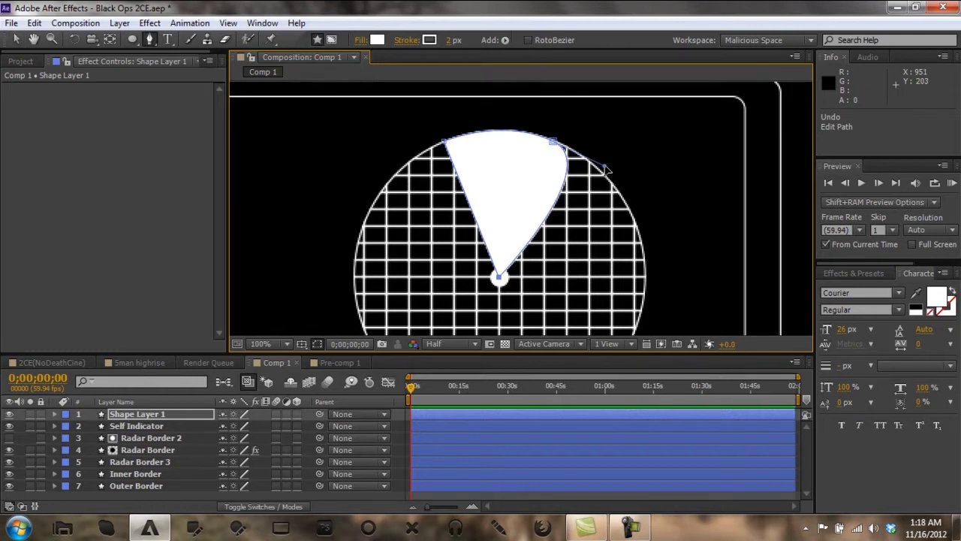
left_click_drag(607, 171, 502, 279)
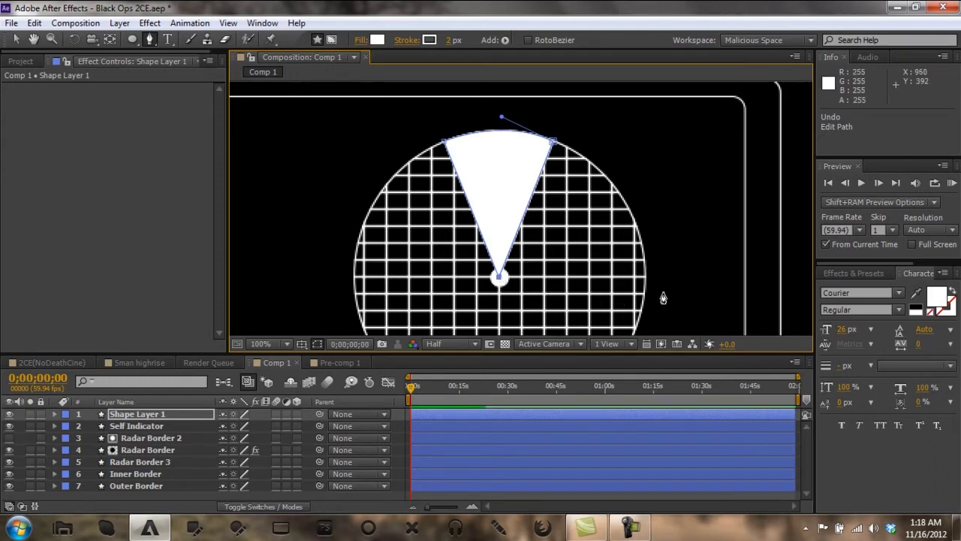
left_click(399, 455)
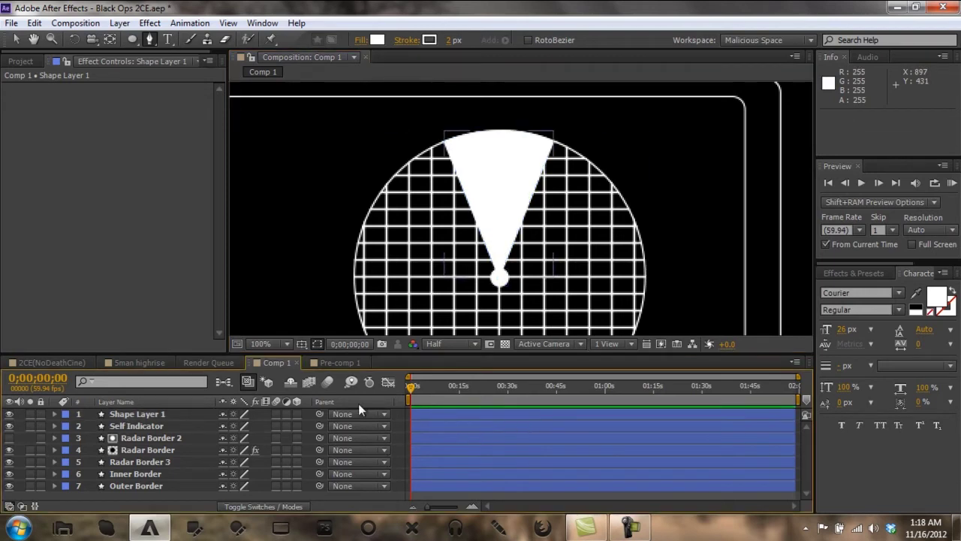
scroll(423, 221, "down", 2)
left_click(258, 344)
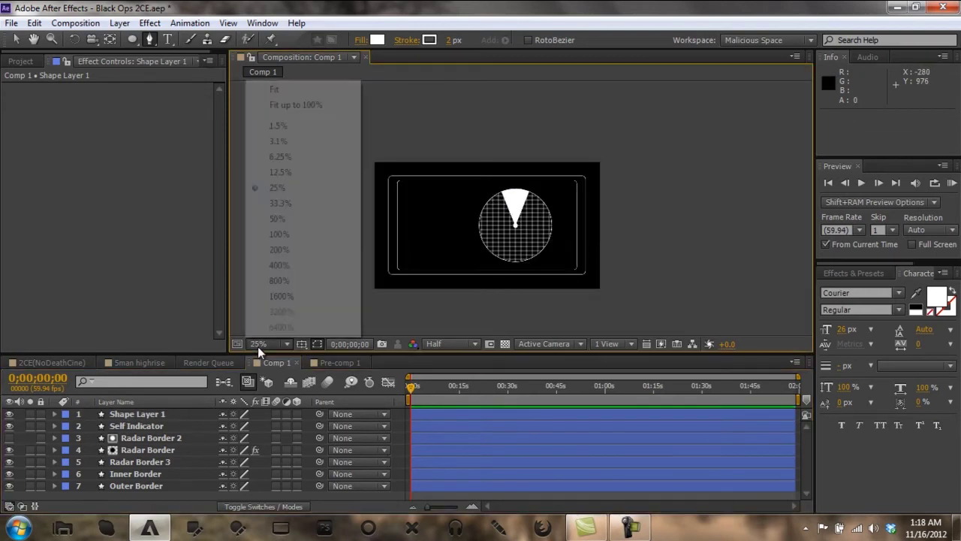
left_click(295, 104)
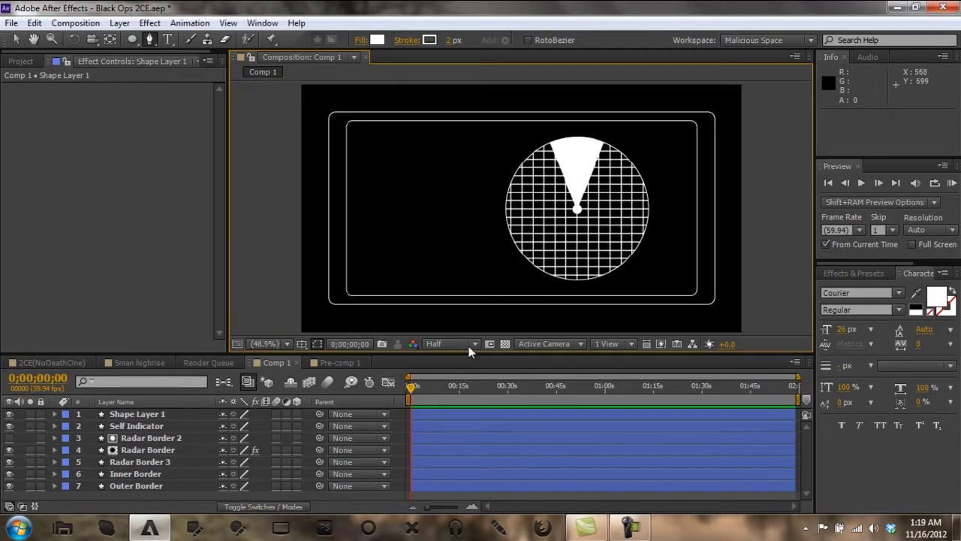
left_click(190, 493)
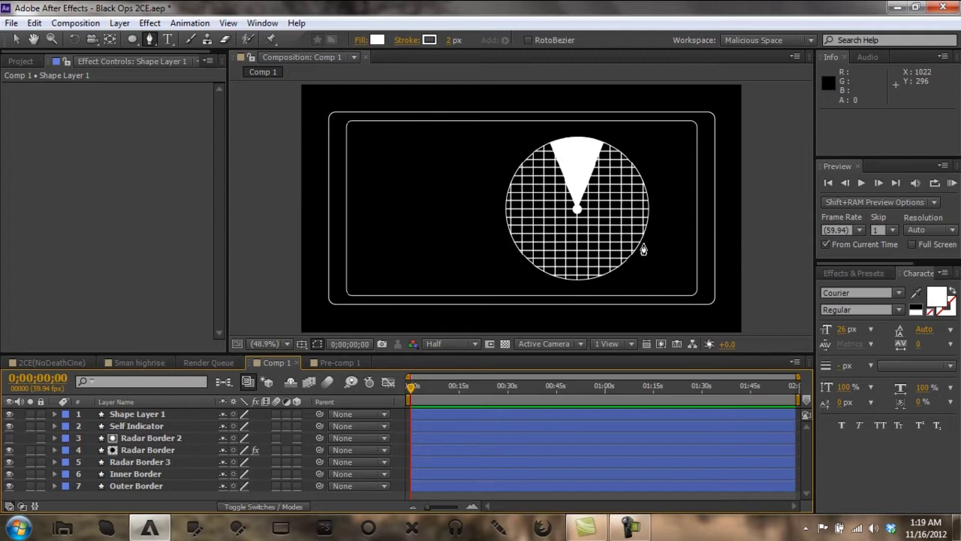
Step: Rename the wedge's shape layer Radar Wipe
left_click(151, 415)
right_click(151, 416)
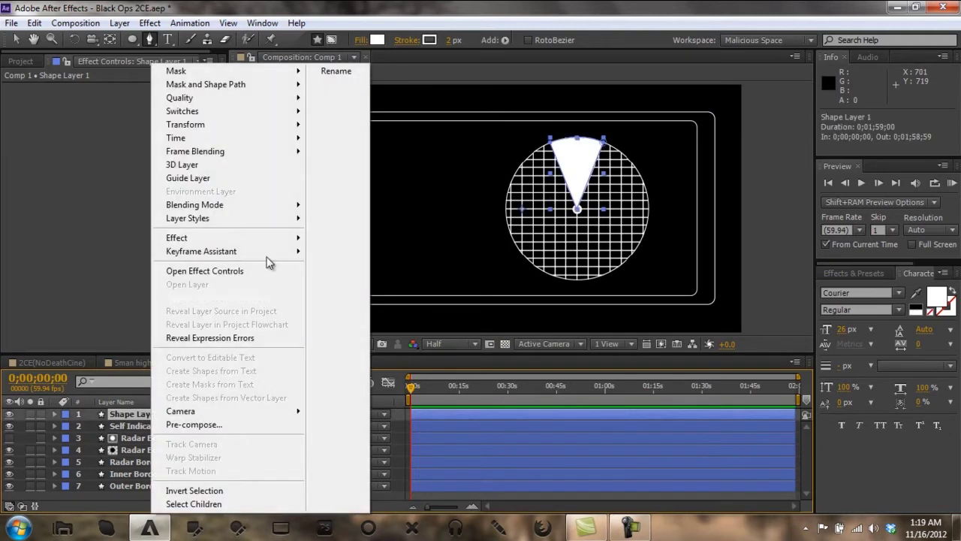
left_click(336, 71)
key("BackSpace")
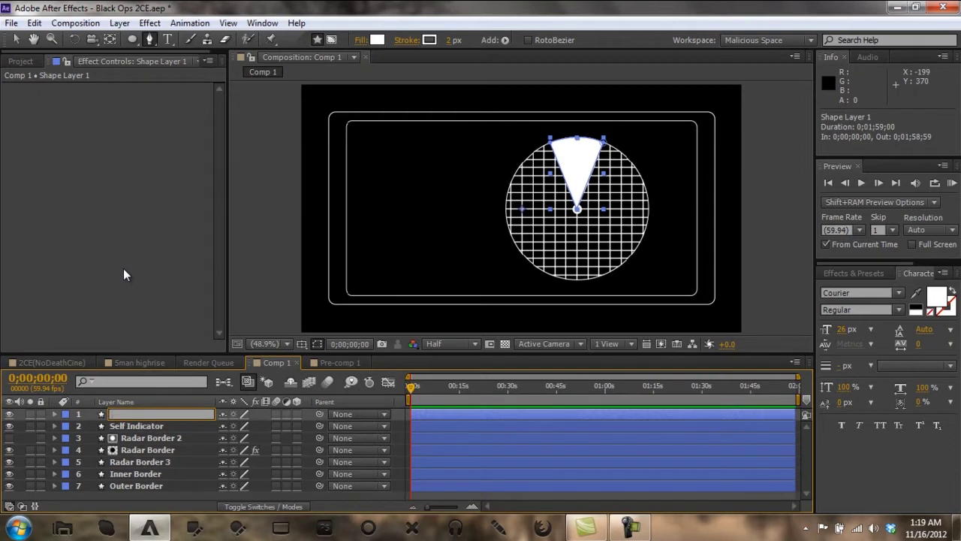
type("Radar Wipe")
key("Return")
left_click(123, 268)
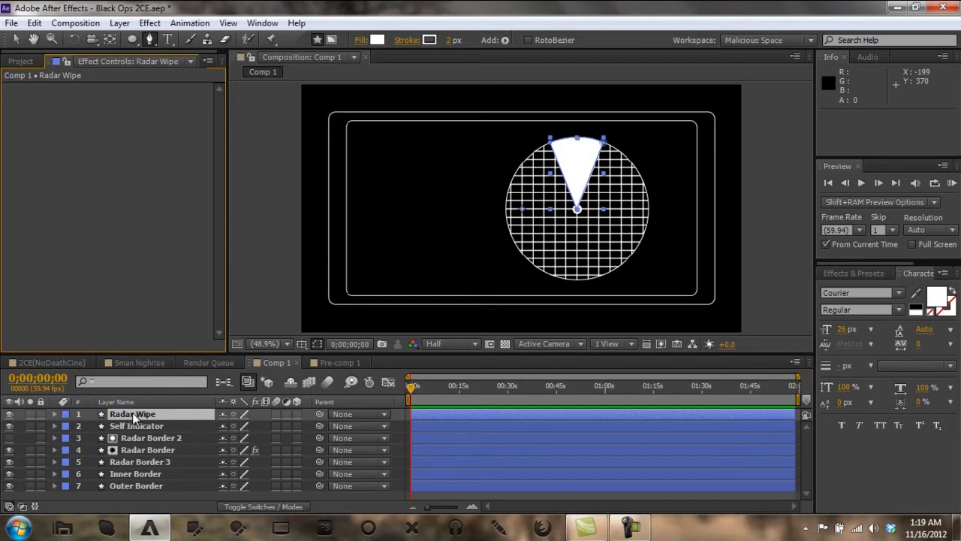
Step: Apply the Distort Transform effect to the Radar Wipe layer and place its anchor point on the radar centre at 799.8, 360
right_click(132, 412)
mouse_move(194, 240)
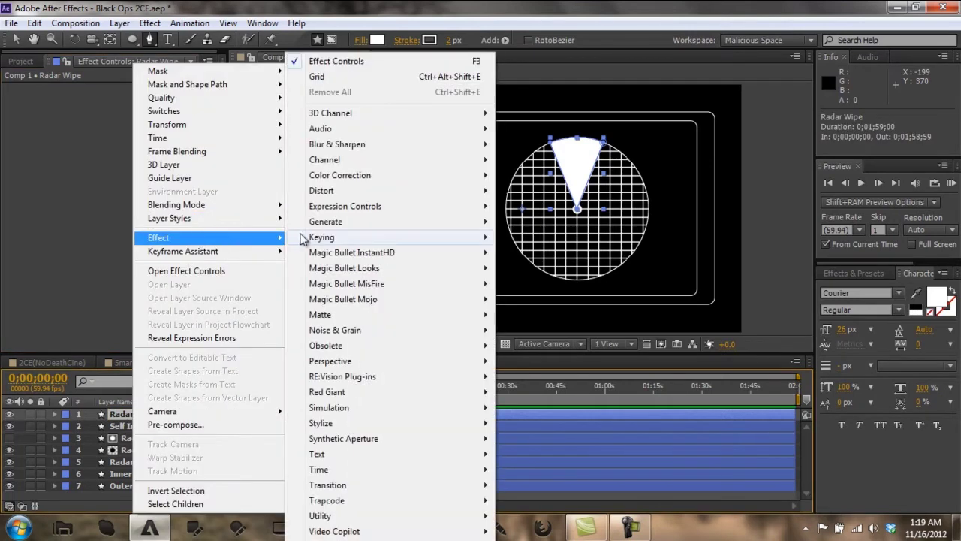
mouse_move(338, 237)
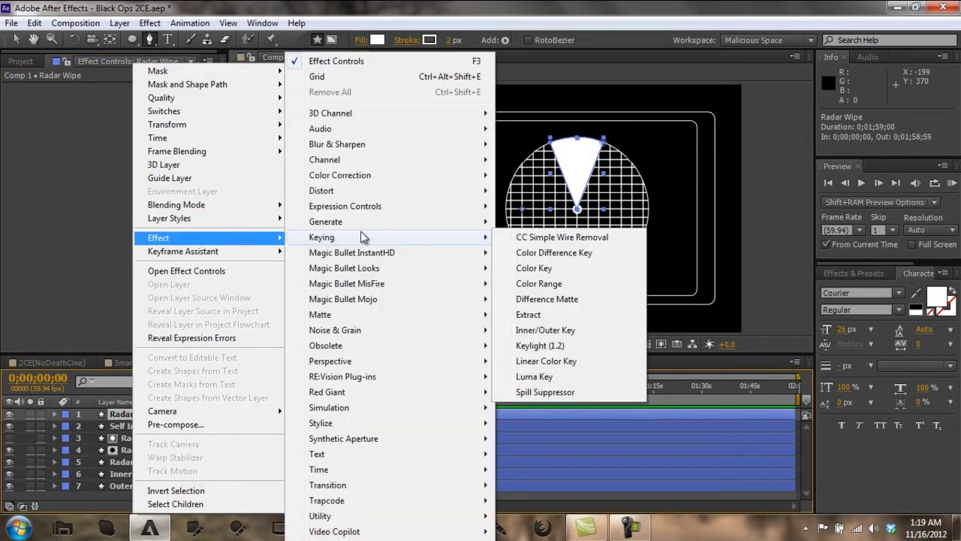
mouse_move(376, 190)
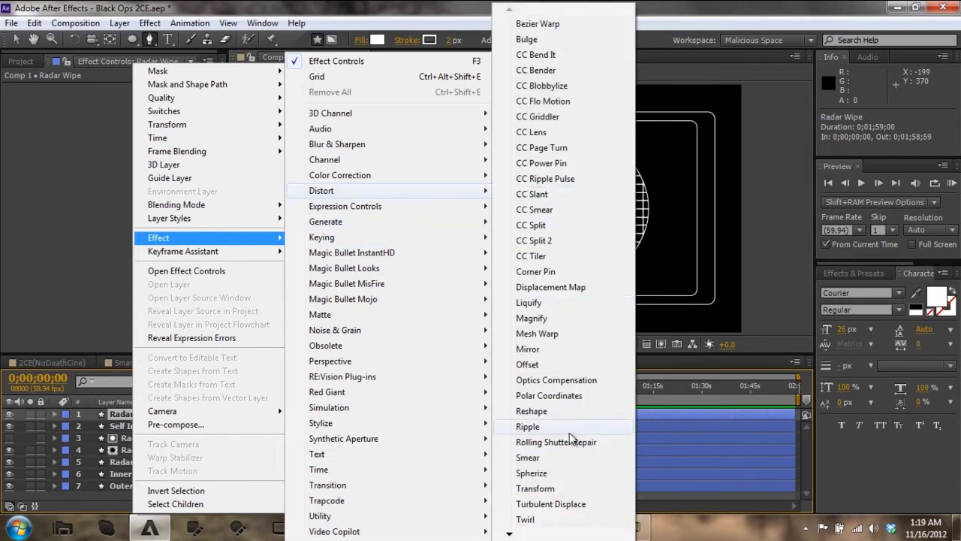
left_click(547, 488)
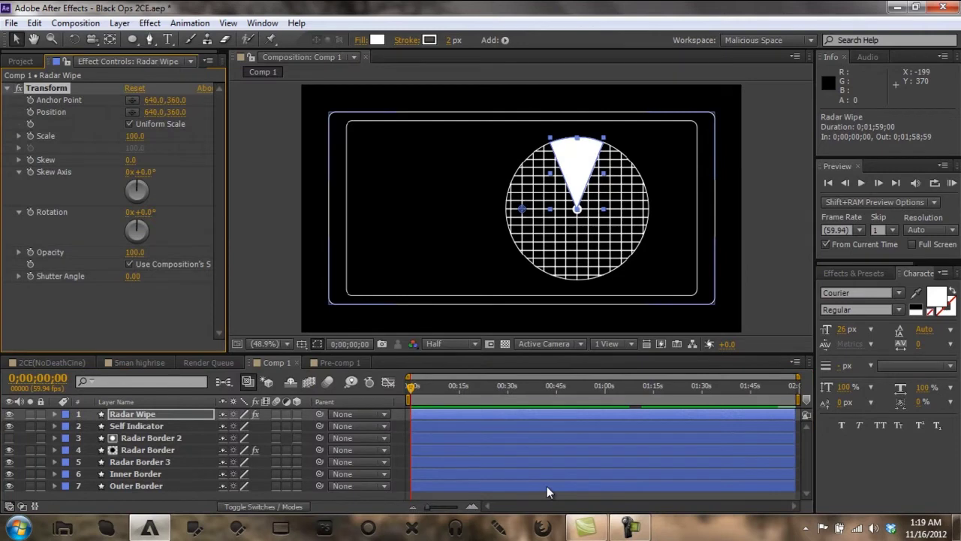
left_click(132, 100)
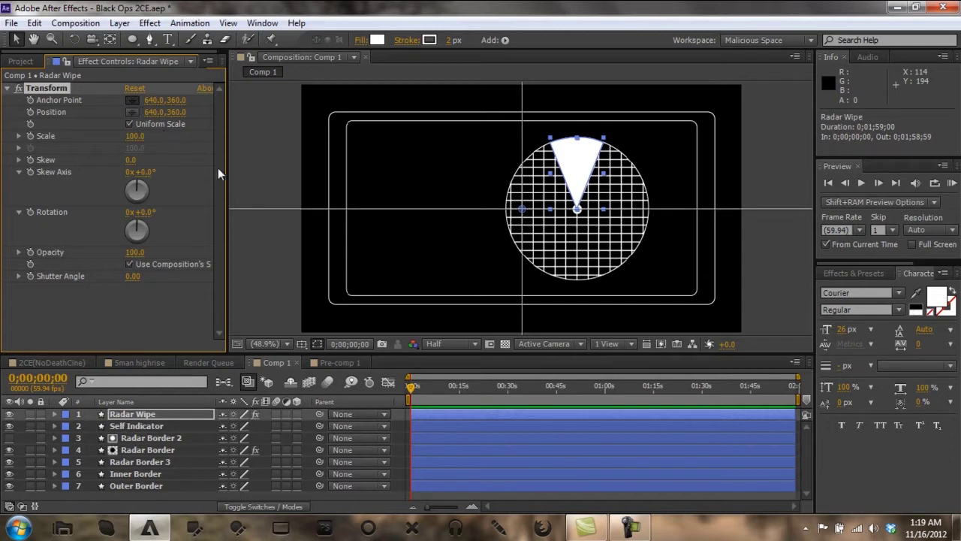
left_click(576, 209)
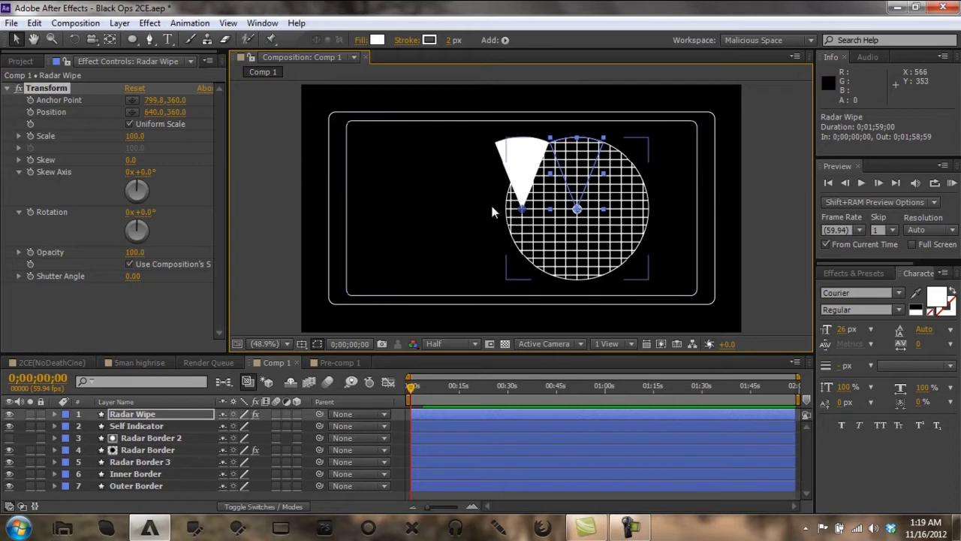
Step: Set the Transform effect's X position to 799.8 to match the anchor point, and deselect the layer
left_click(154, 112)
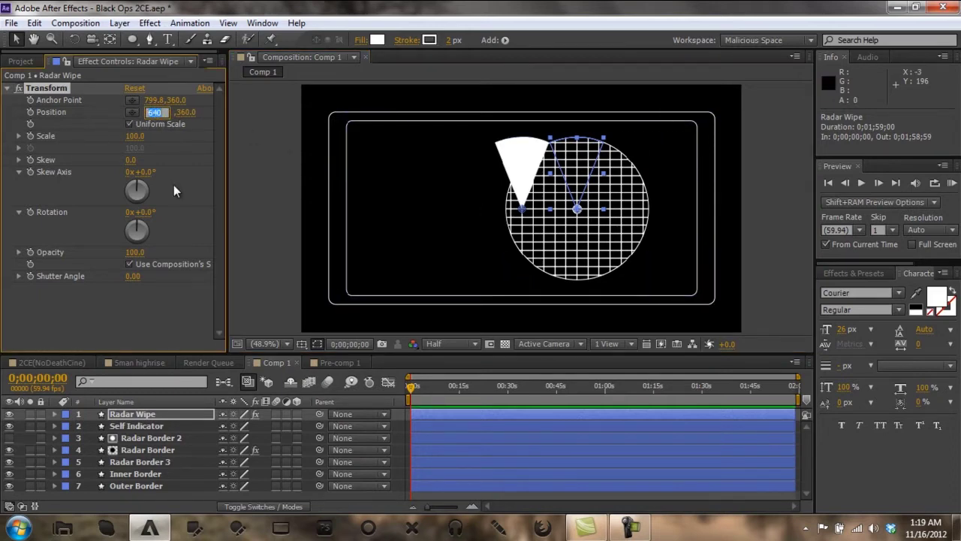
type("799.8")
key("BackSpace")
key("BackSpace")
type(".8")
key("Return")
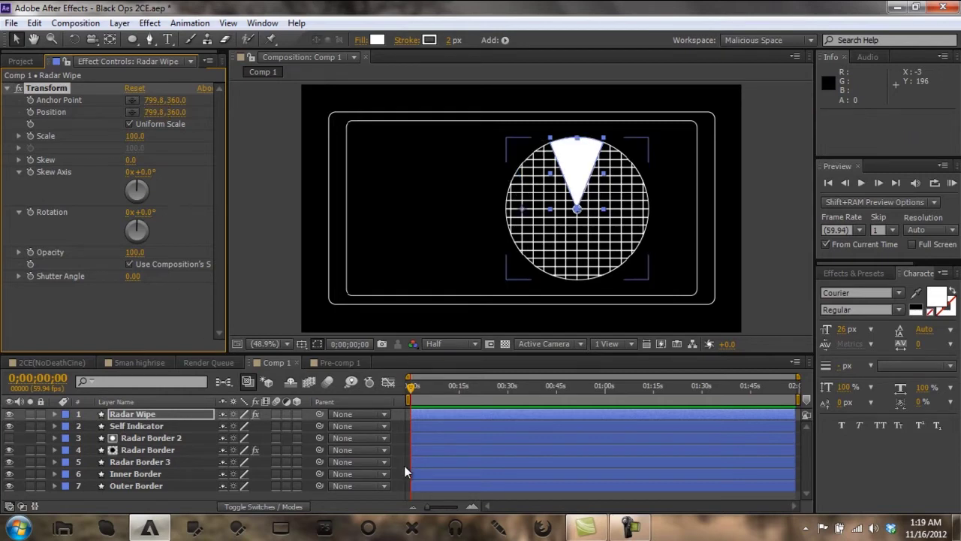
left_click(401, 449)
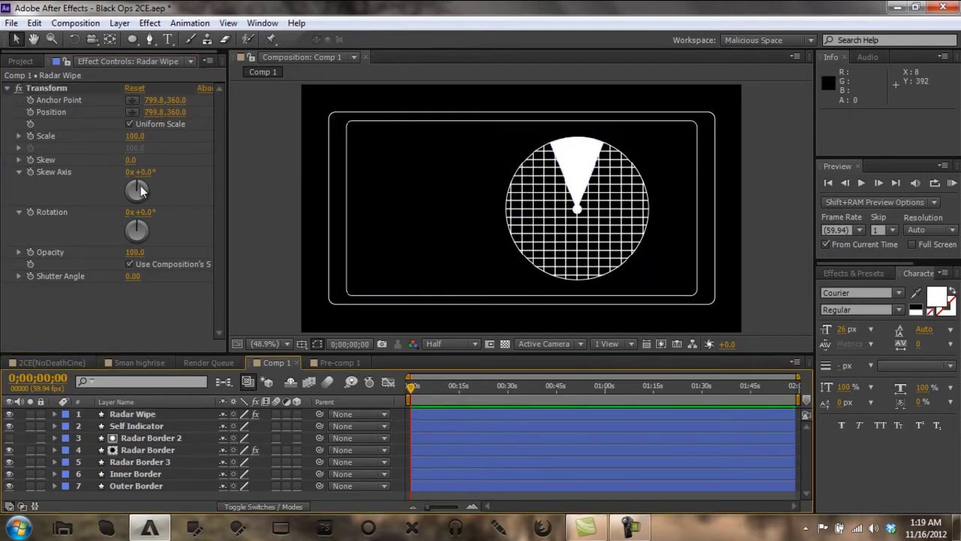
Step: Test the Radar Wipe's effect rotation around the radar centre and reset it to 0°
left_click_drag(148, 210, 216, 255)
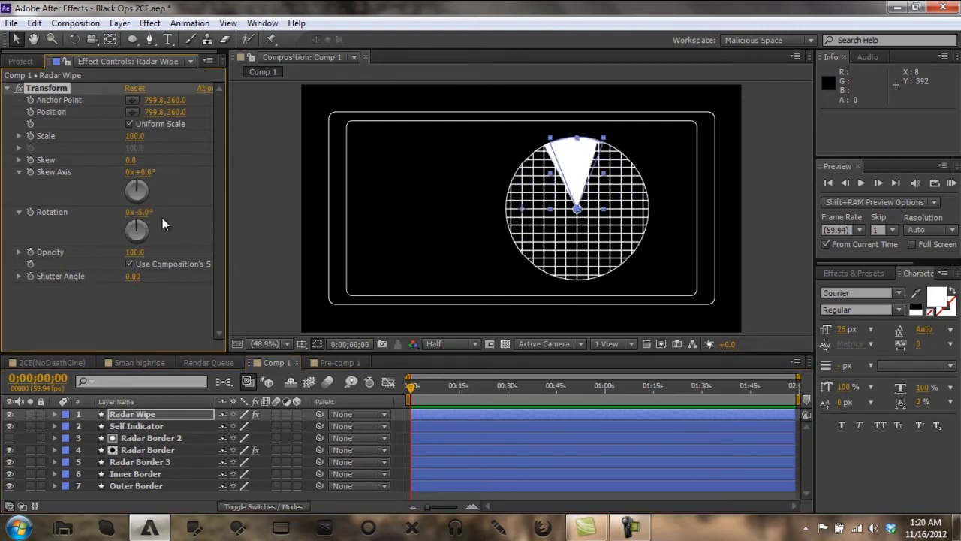
left_click(148, 212)
type("0")
key("Return")
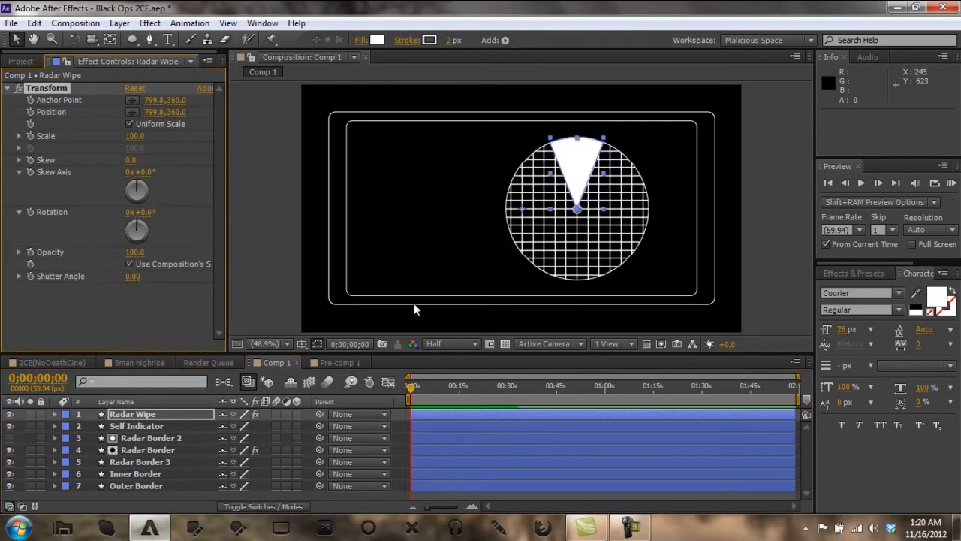
Step: Keyframe the Radar Wipe's effect rotation from 0° at the first frame to 3 revolutions at 0;01;58;59, and deselect the layer
left_click(137, 415)
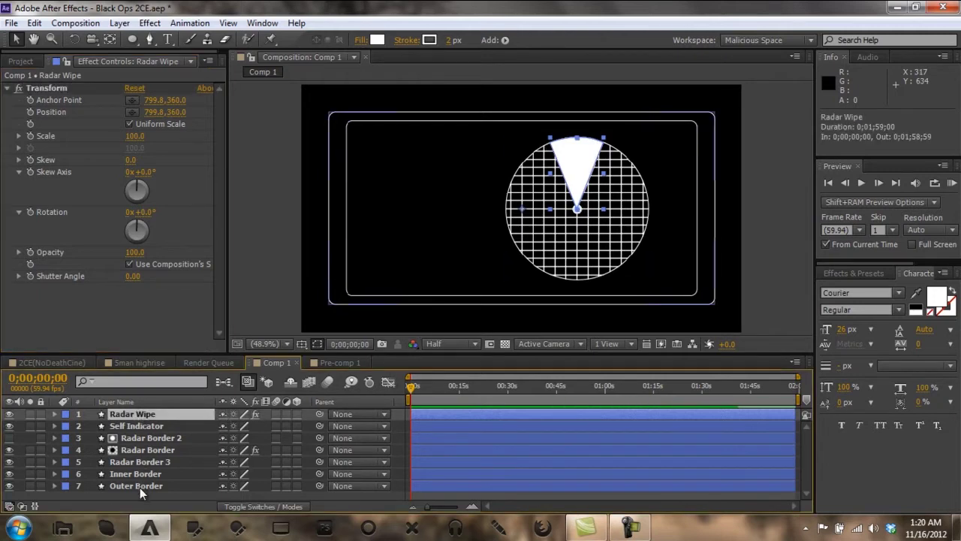
left_click(32, 211)
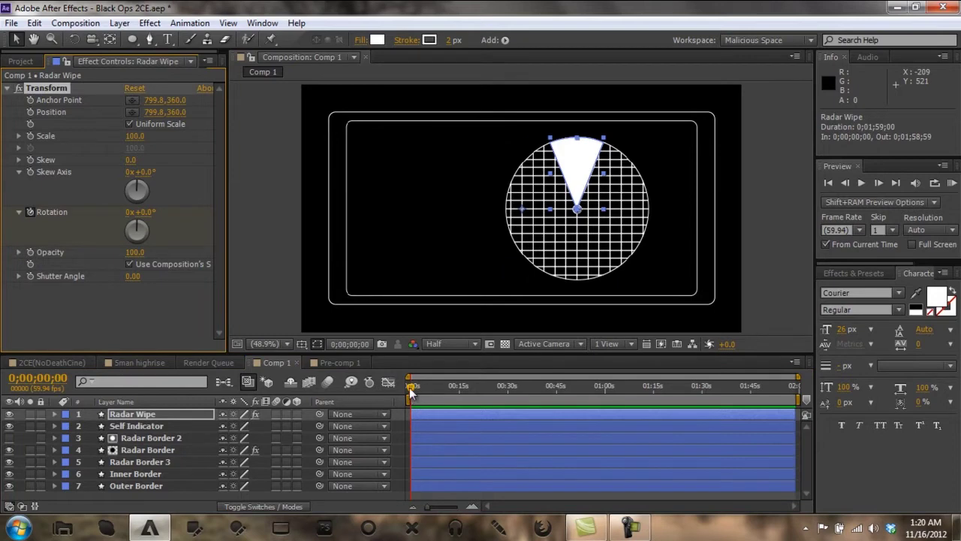
left_click_drag(412, 390, 848, 402)
left_click(130, 213)
type("3")
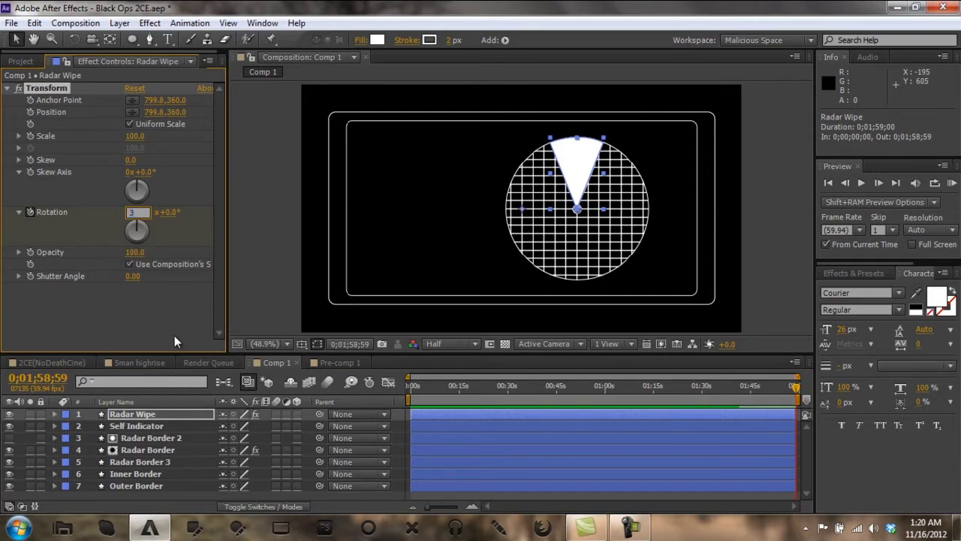
key("Return")
left_click_drag(415, 391, 807, 426)
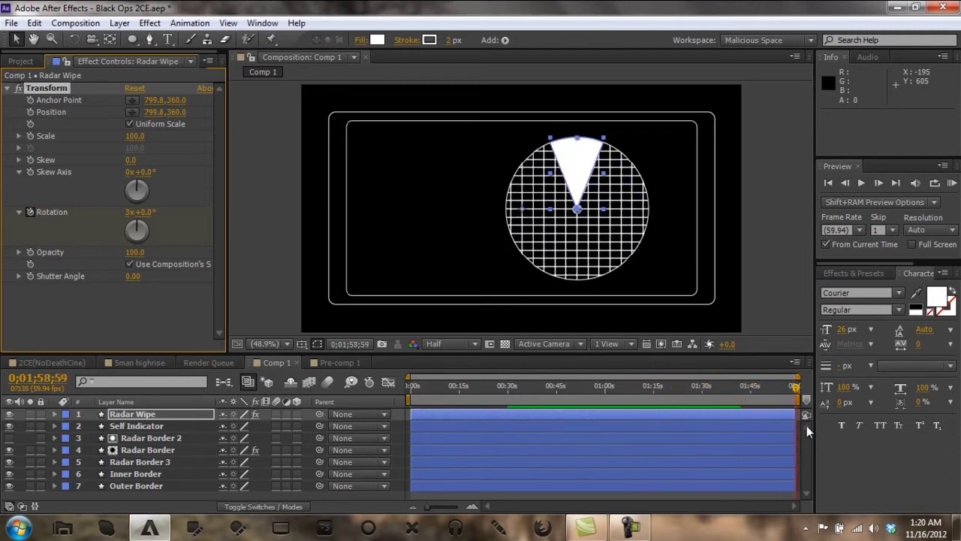
left_click(401, 441)
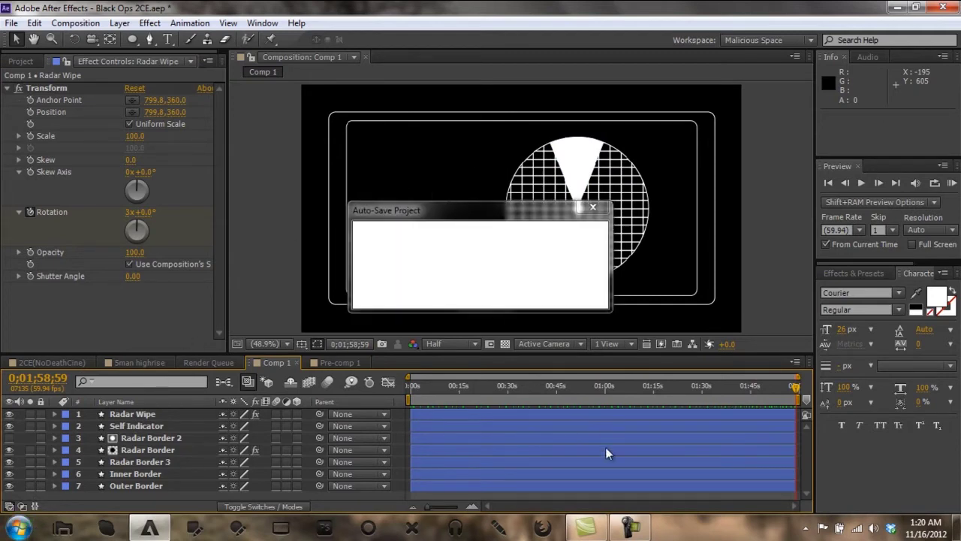
left_click(629, 525)
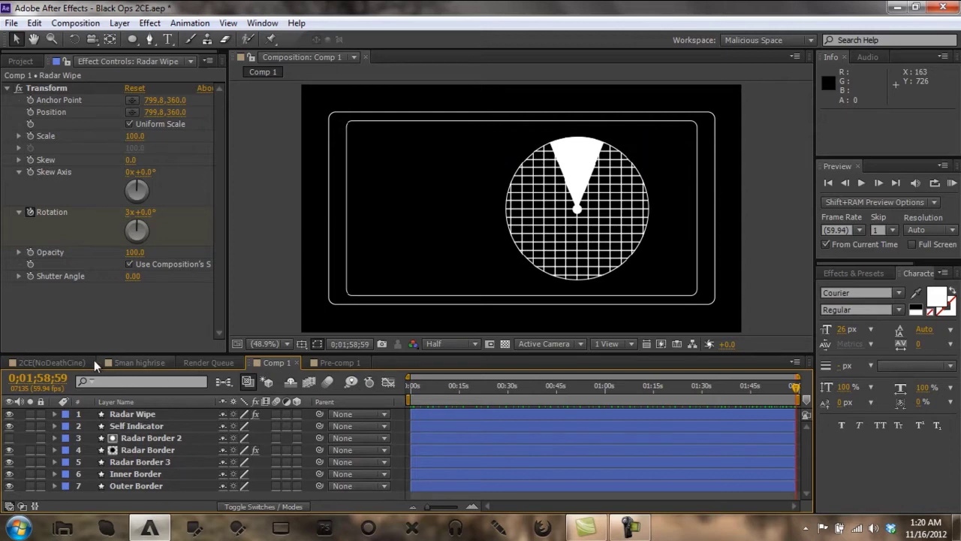
Step: Examine the finished HUD in 2CE(NoDeathCine), the wipe's rotation in Comp 1, and the 5man highrise clip
left_click(59, 361)
mouse_move(501, 386)
left_mouse_down()
mouse_move(475, 386)
mouse_move(490, 388)
left_mouse_up()
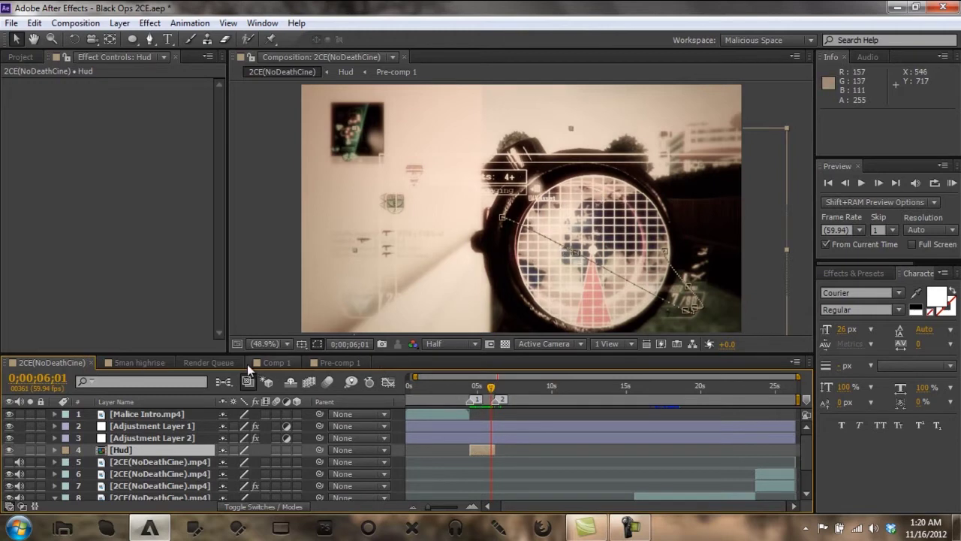
left_click(340, 362)
left_click(275, 363)
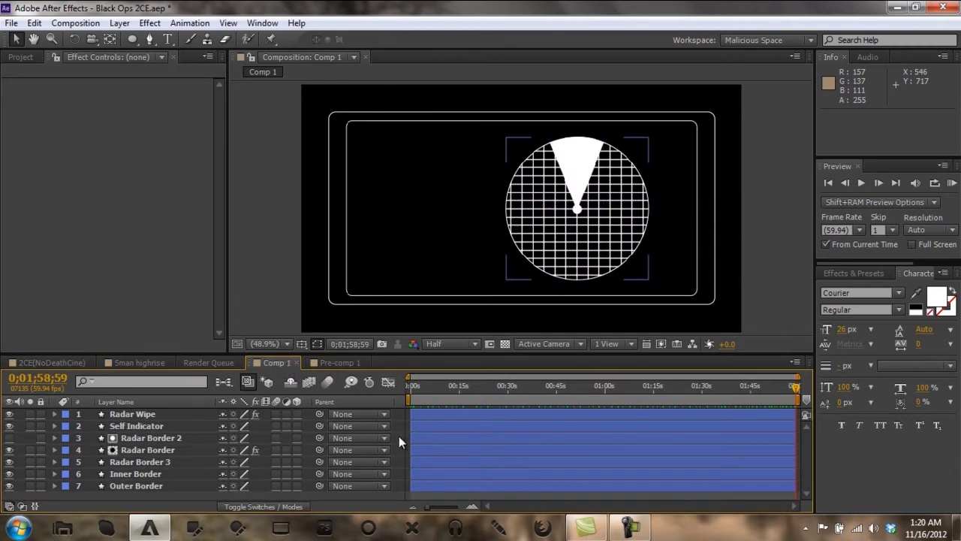
left_click_drag(414, 399, 558, 415)
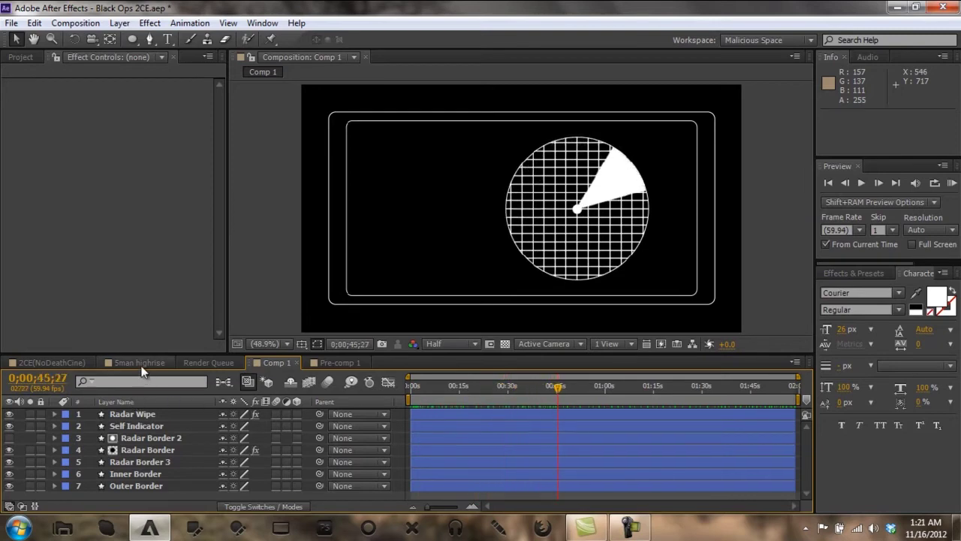
left_click(140, 363)
left_click(446, 387)
left_click(448, 388)
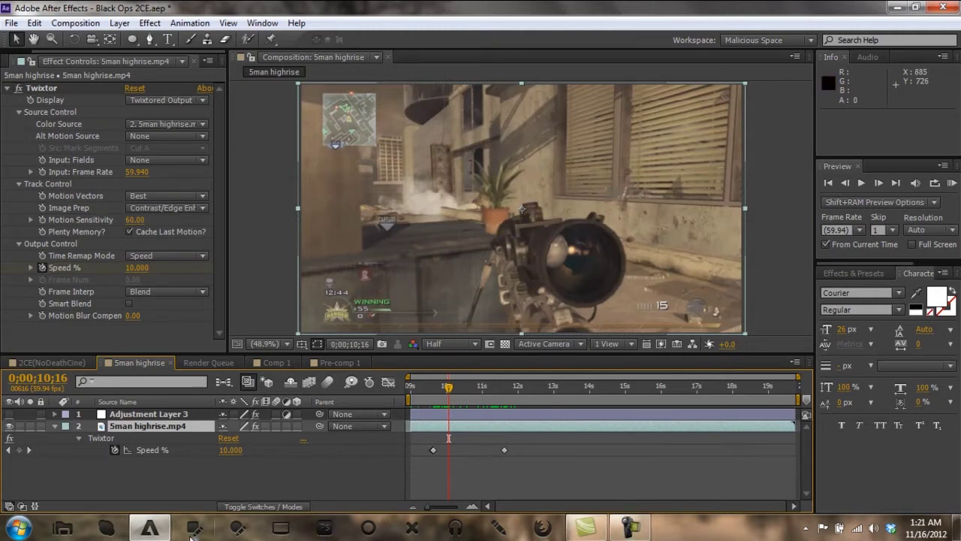
left_click(277, 362)
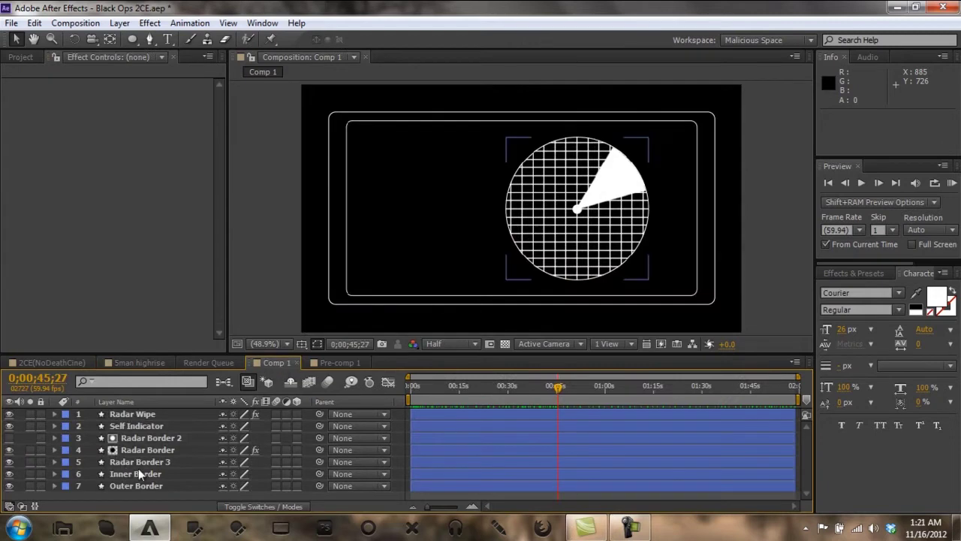
Step: Hide the Radar Wipe at the first frame, and duplicate the Self Indicator, moving the copy straight up to position 642, 242
key("Home")
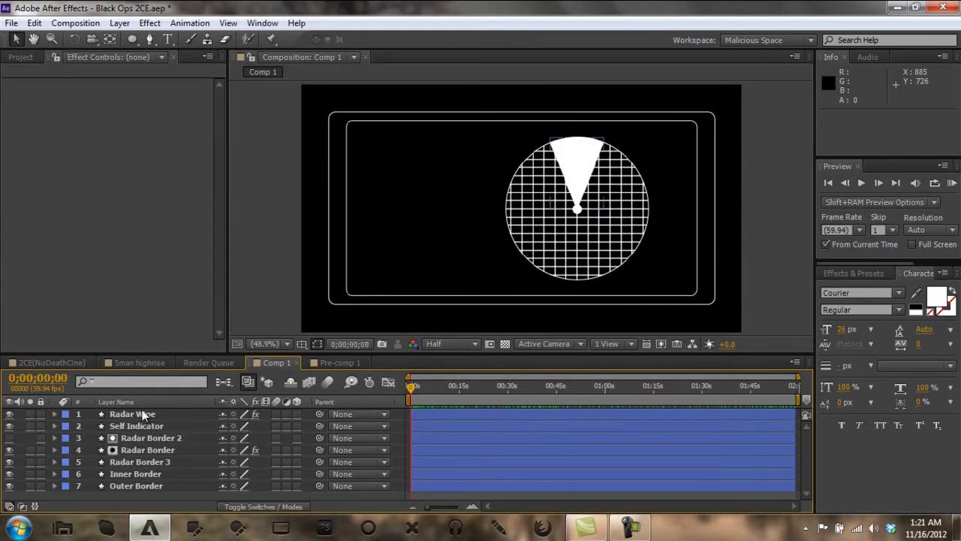
left_click(9, 414)
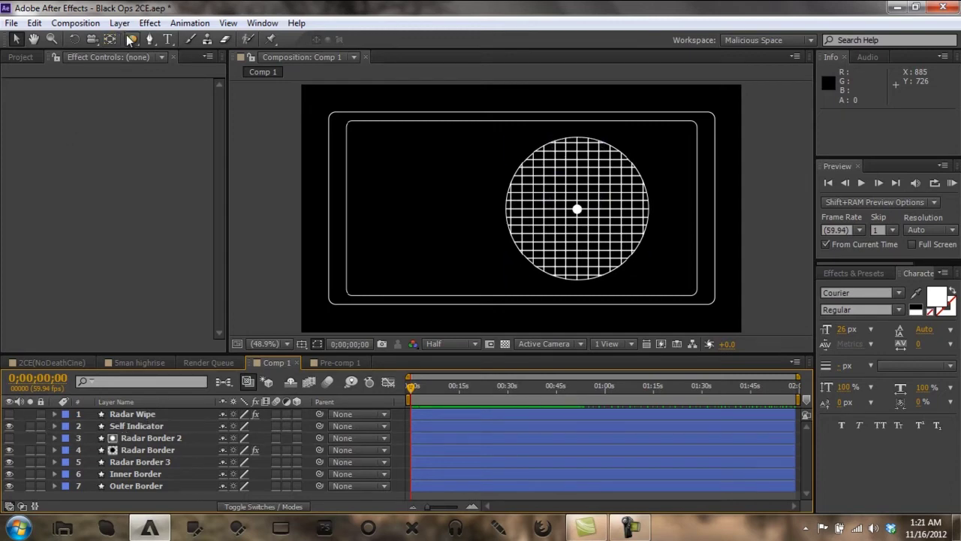
left_click(136, 429)
key("ctrl+d")
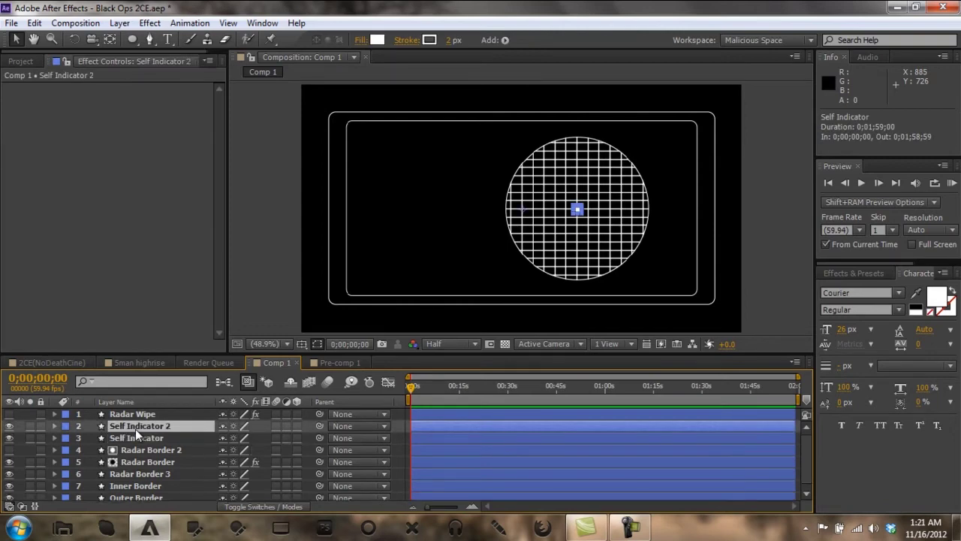
key("shift+Up")
key("shift+Up")
key("shift+Up")
key("shift+Up")
key("shift+Up")
key("shift+Up")
key("shift+Up")
key("shift+Up")
key("shift+Up")
key("shift+Up")
key("shift+Up")
key("shift+Up")
key("shift+Up")
key("shift+Up")
key("shift+Up")
key("shift+Up")
key("shift+Up")
key("shift+Down")
key("shift+Down")
key("shift+Down")
key("shift+Down")
key("shift+Down")
key("shift+Down")
key("shift+Down")
key("shift+Down")
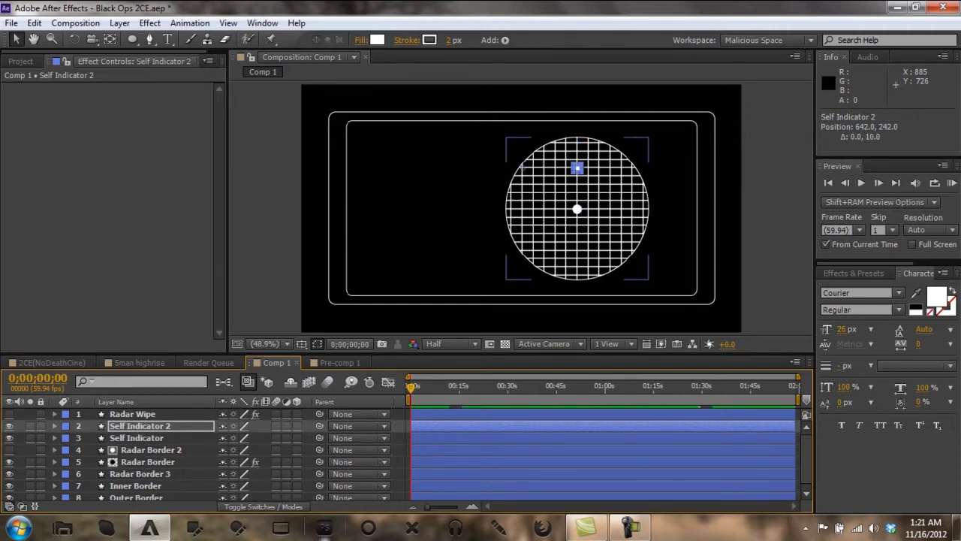
left_click(397, 429)
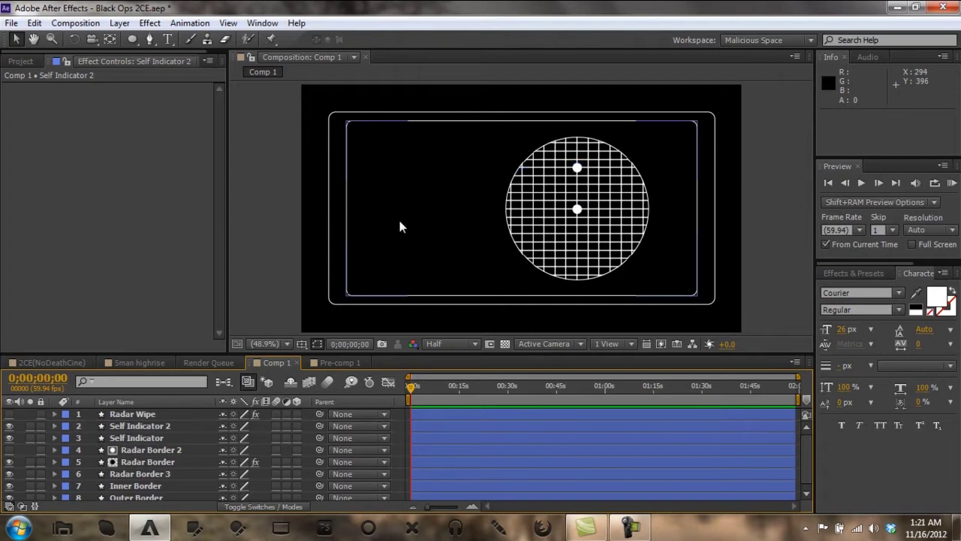
Step: Rename the duplicated Self Indicator layer Bogie
right_click(137, 430)
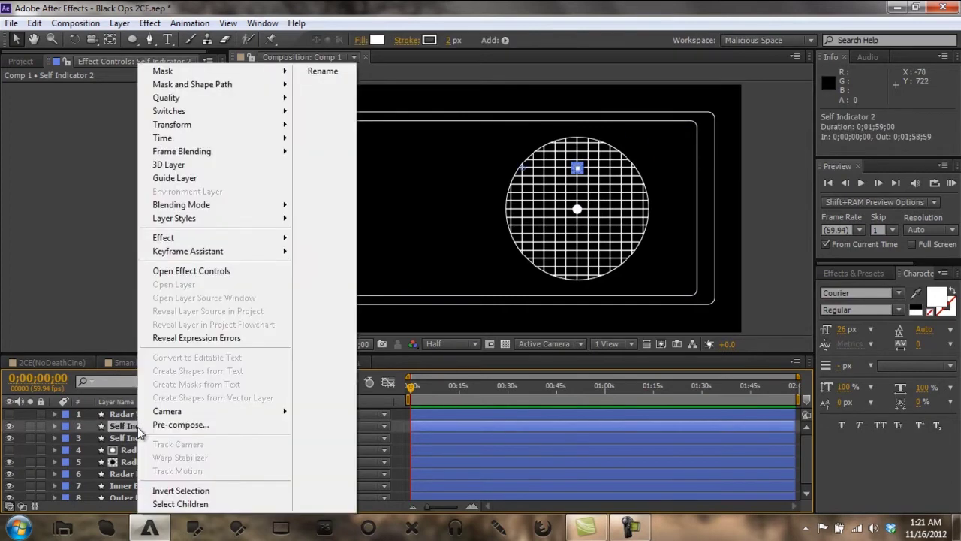
left_click(335, 79)
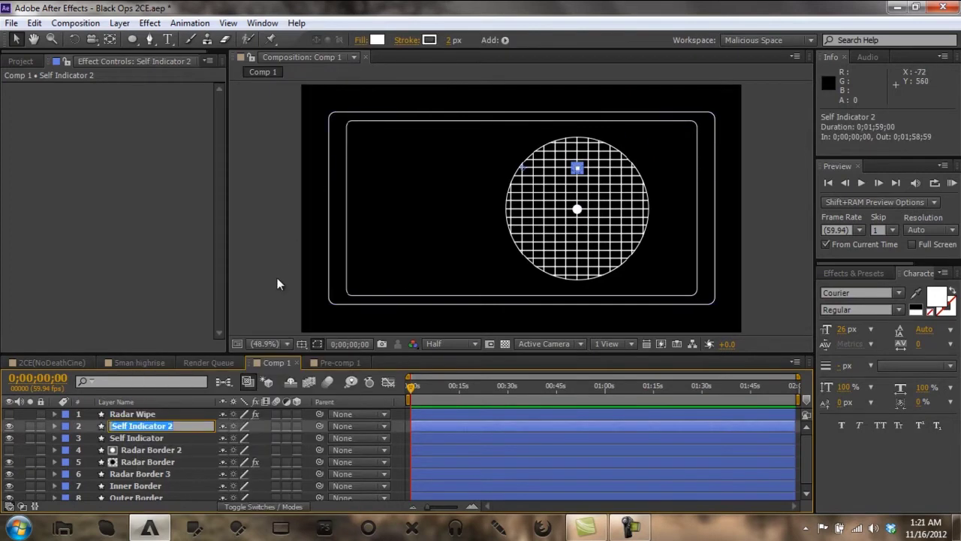
key("BackSpace")
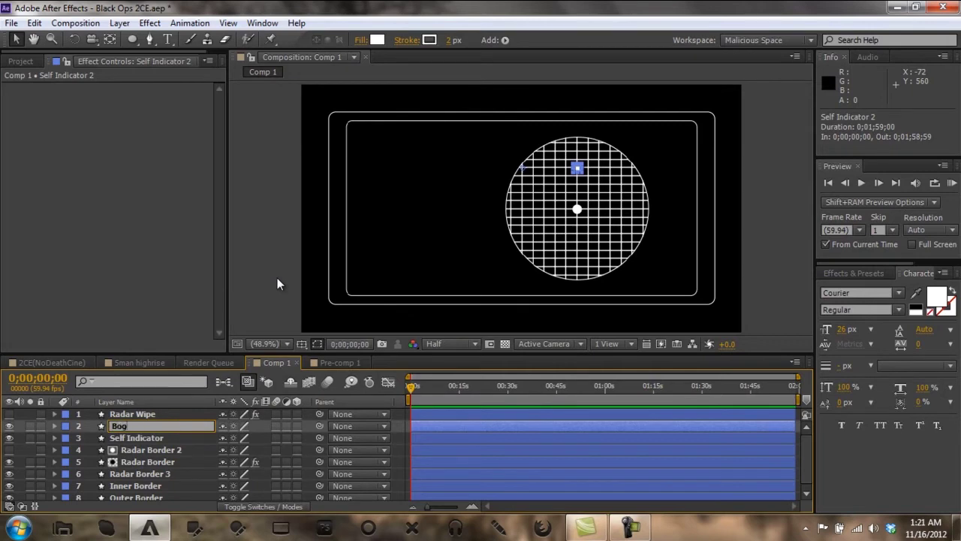
key("Return")
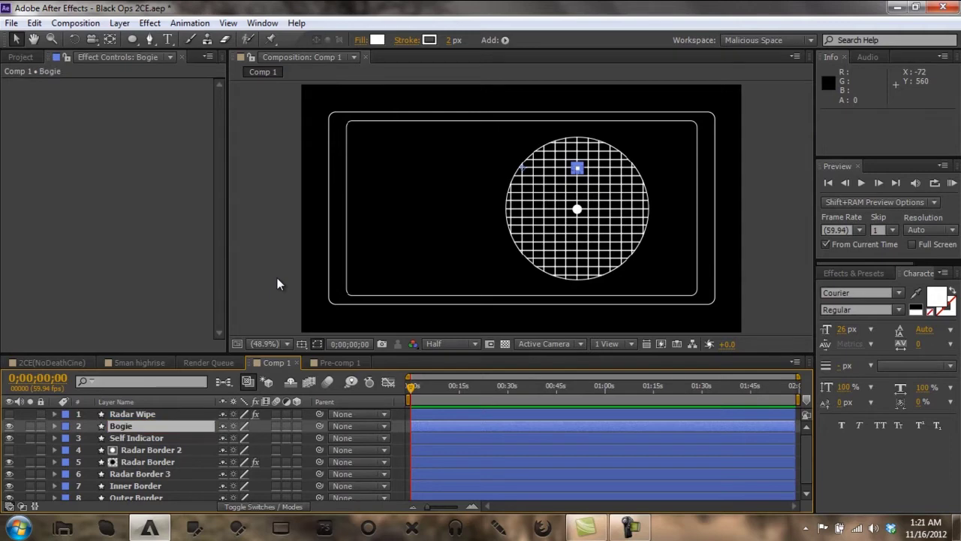
Step: Set the Bogie's fill colour to red FF0000 and deselect the layer
left_click(376, 40)
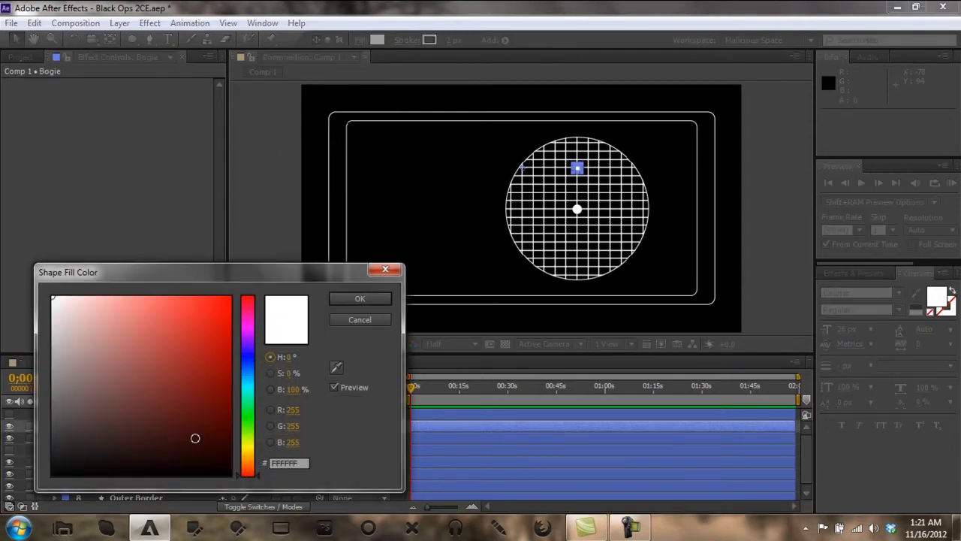
left_click(229, 298)
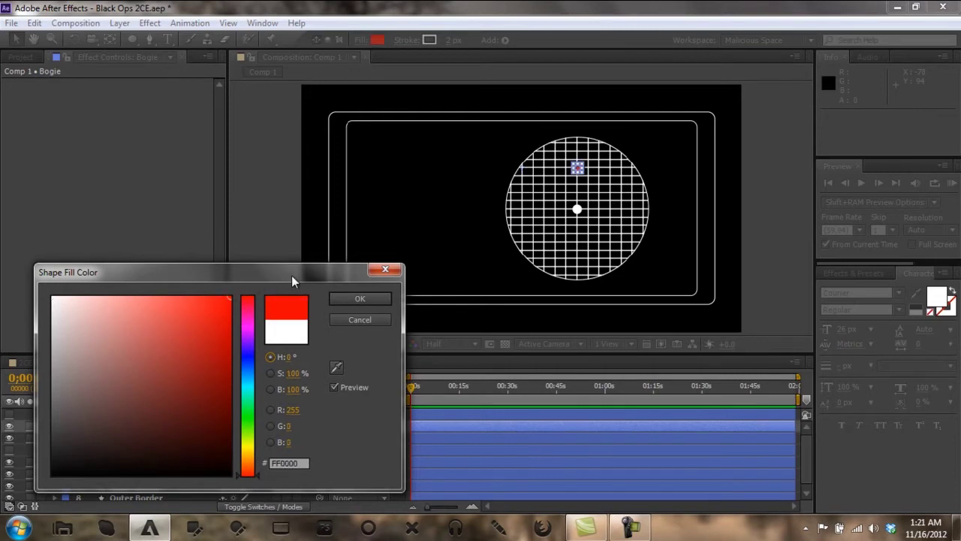
left_click(360, 299)
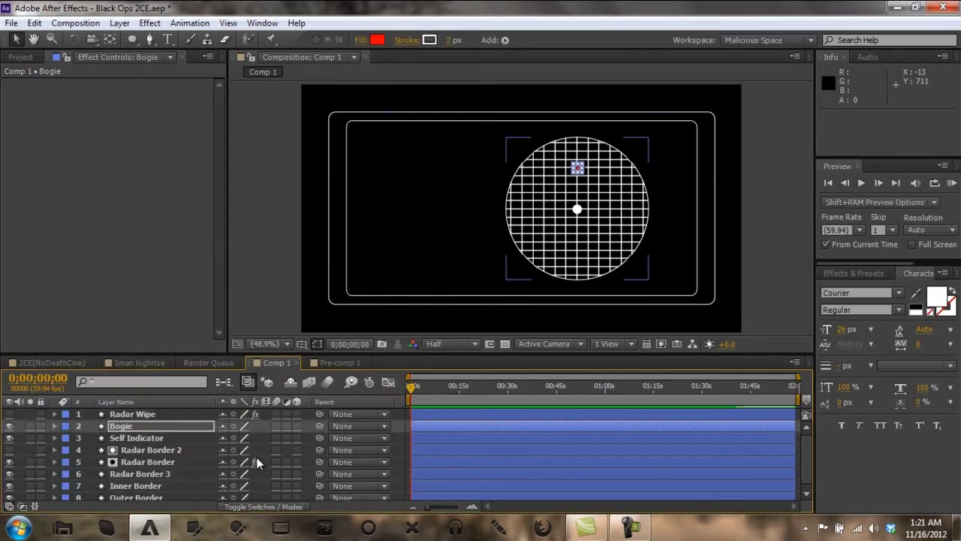
left_click(401, 429)
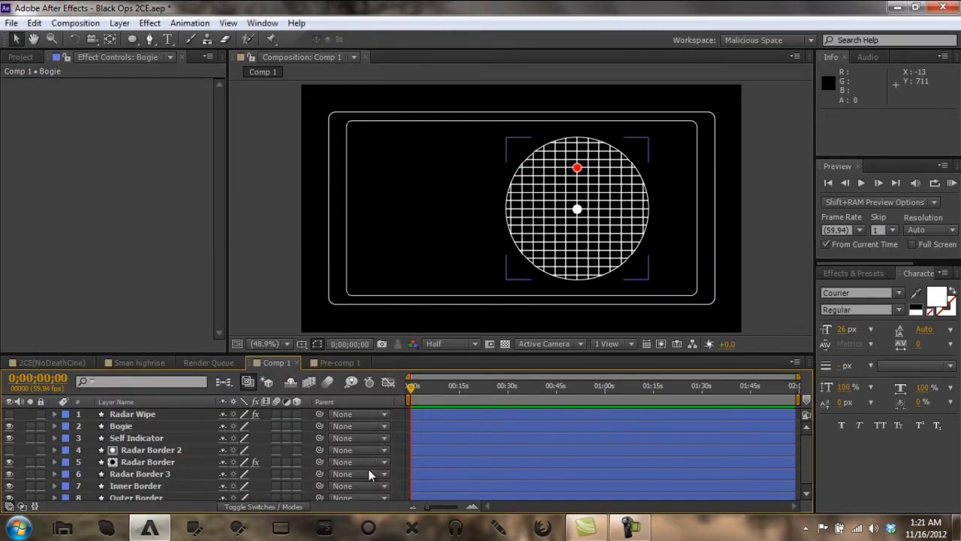
Step: Set the Bogie's stroke to none, collapse its layer properties and deselect it
left_click(136, 427)
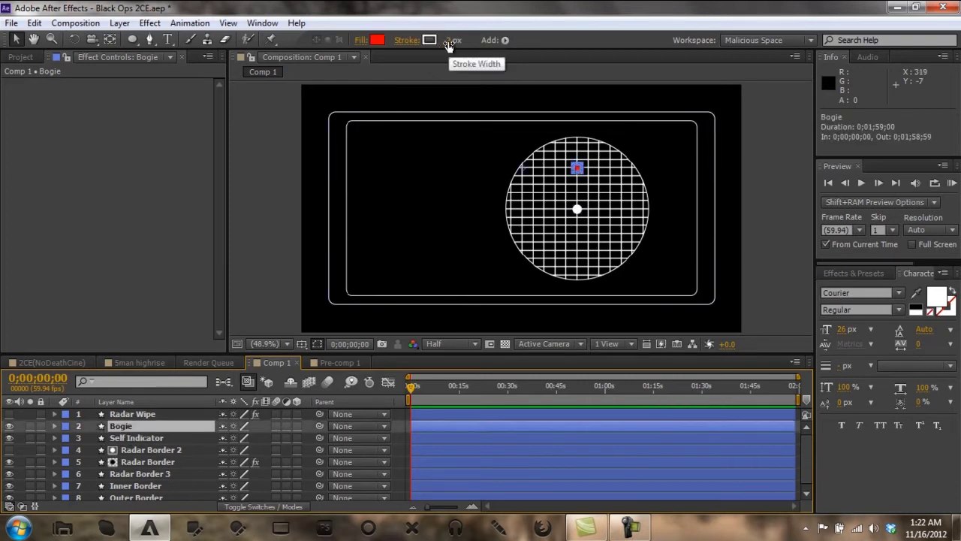
left_click(427, 42, "alt")
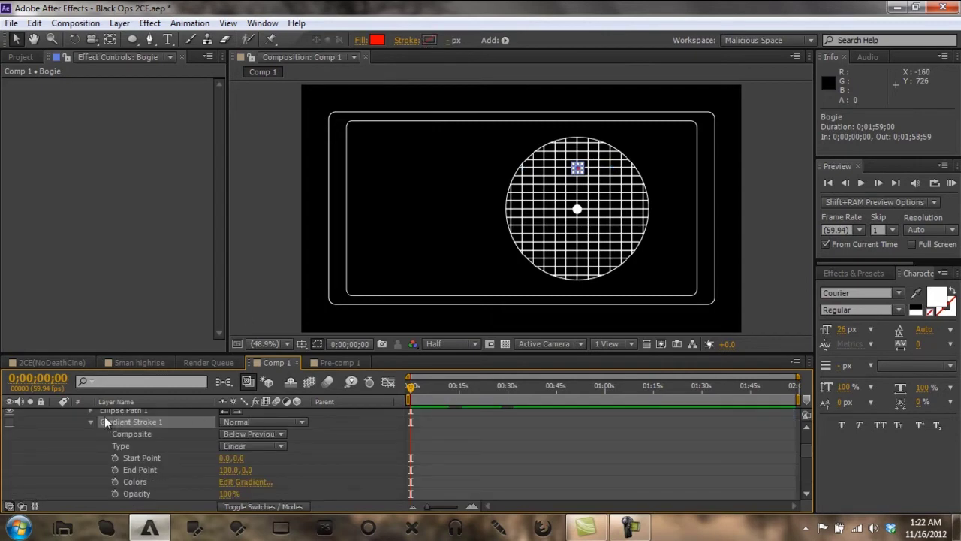
scroll(66, 442, "up", 1)
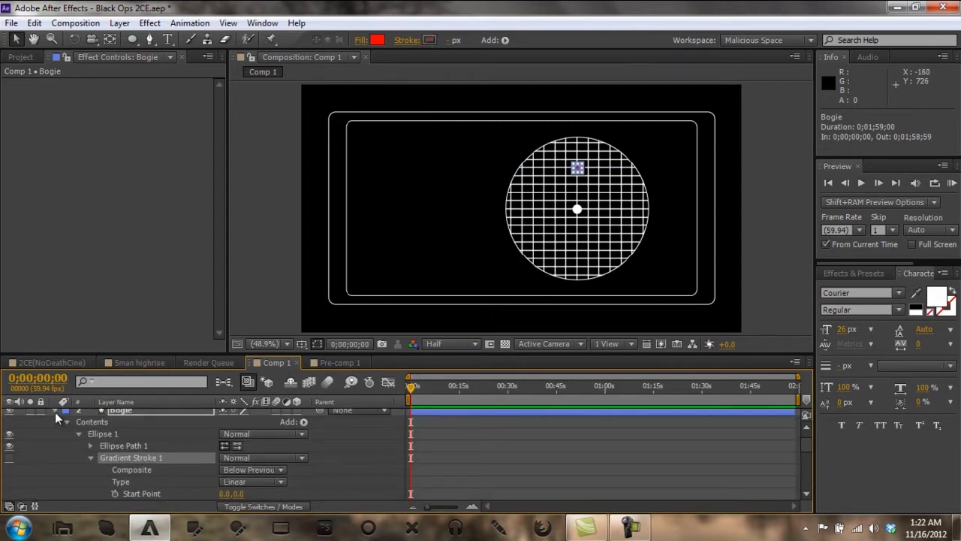
left_click(54, 411)
key("F2")
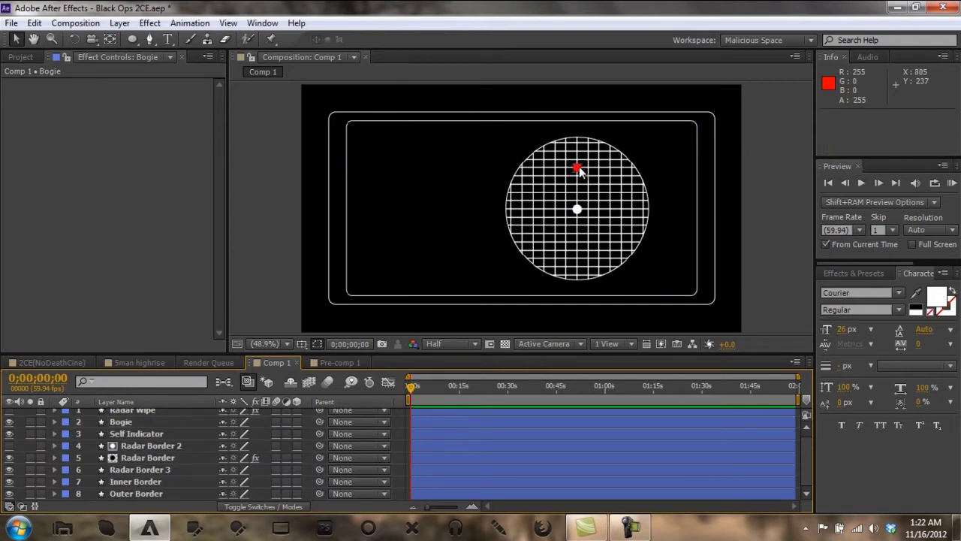
left_click(578, 168)
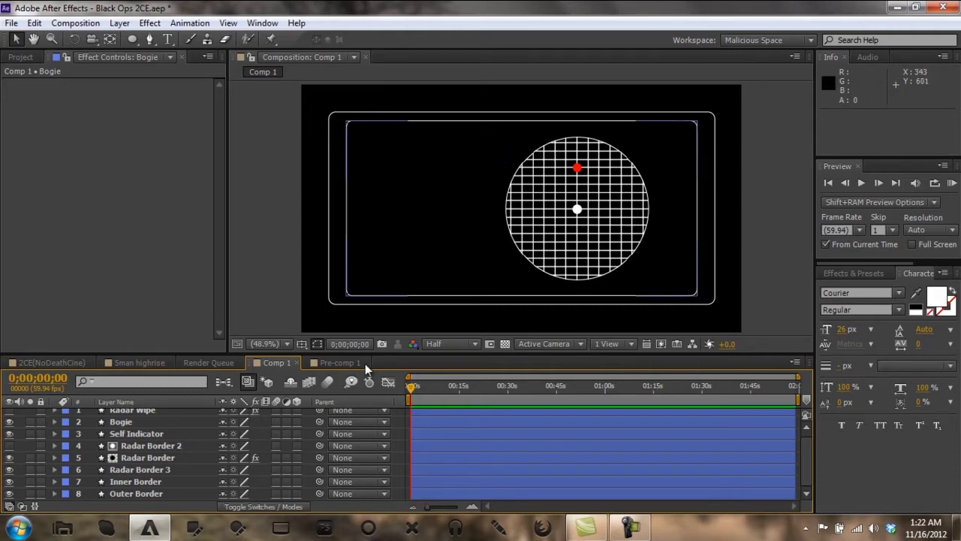
Step: Duplicate the Bogie layer, move the copy up and left to position 562, 222 on the radar, and deselect it
left_click(131, 423)
key("ctrl+d")
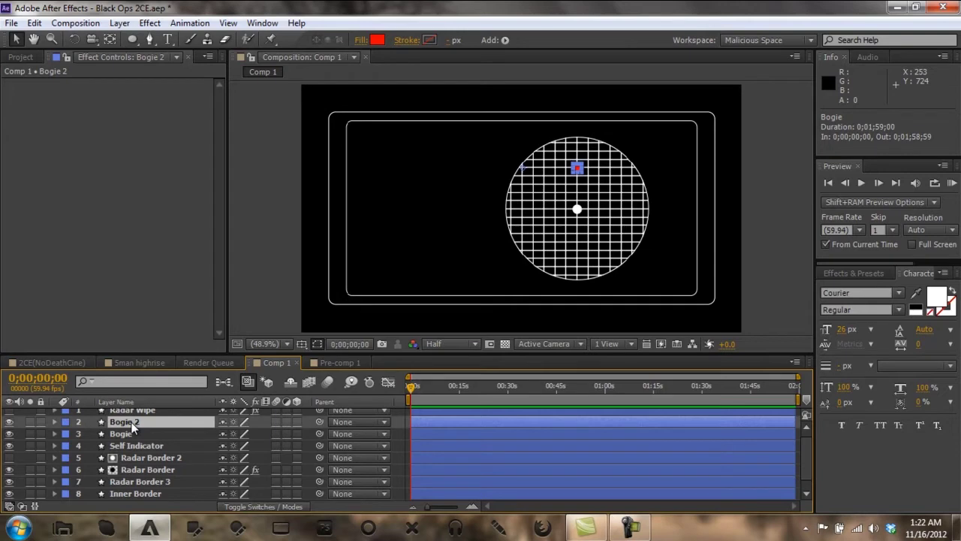
key("shift+Left")
key("shift+Left")
key("shift+Left")
key("shift+Left")
key("shift+Left")
key("shift+Left")
key("shift+Left")
key("shift+Left")
key("shift+Left")
key("shift+Up")
key("shift+Up")
key("shift+Up")
key("shift+Down")
key("shift+Down")
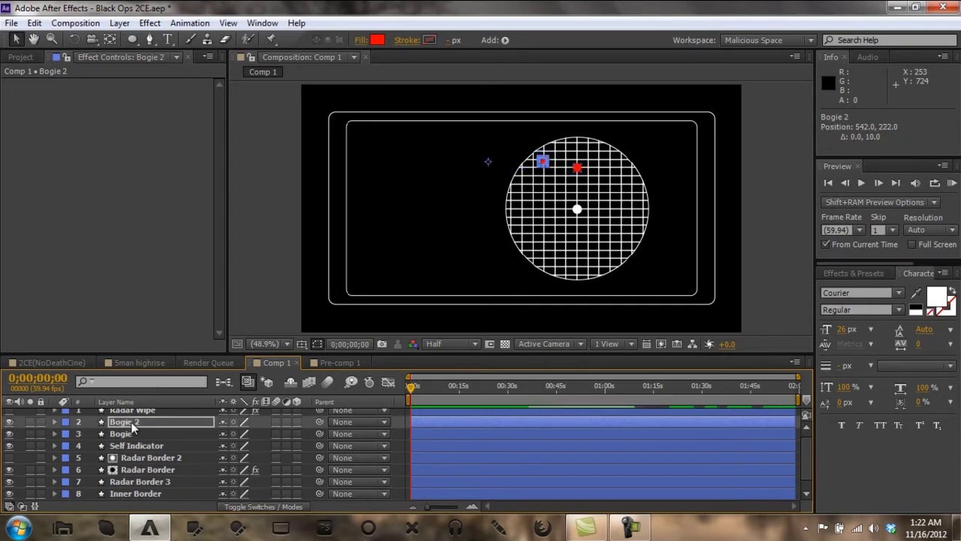
key("shift+Right")
key("shift+Right")
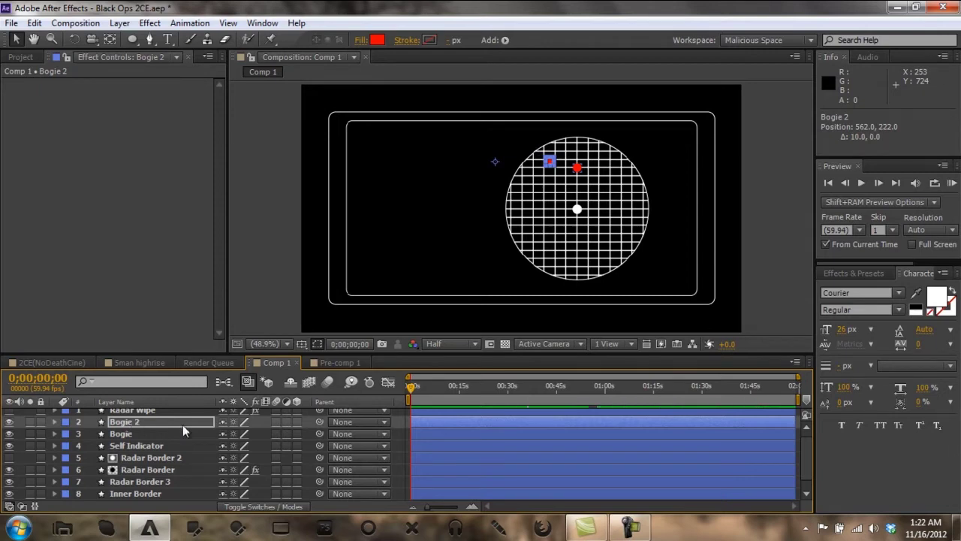
key("F2")
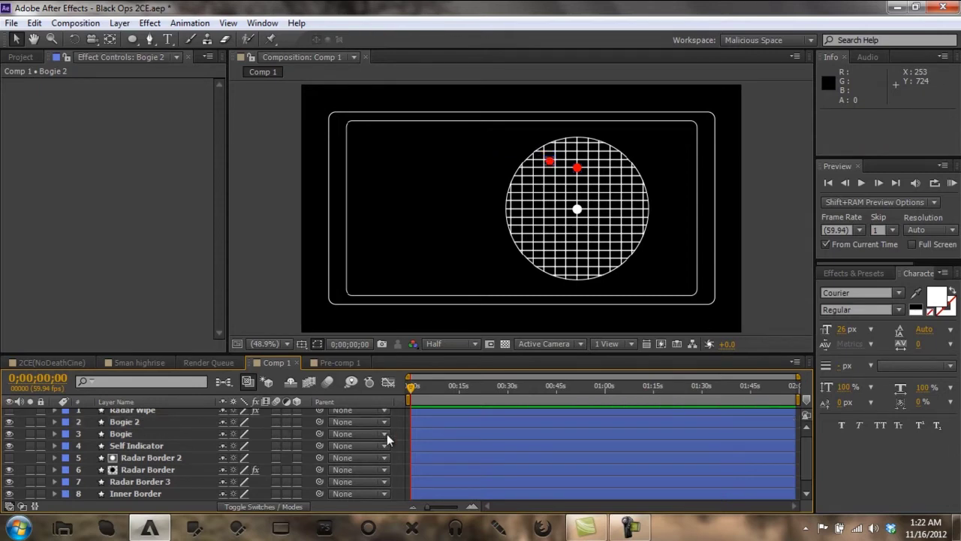
Step: Duplicate the original Bogie layer and move the copy up and right on the radar to position 702, 182
left_click(131, 433)
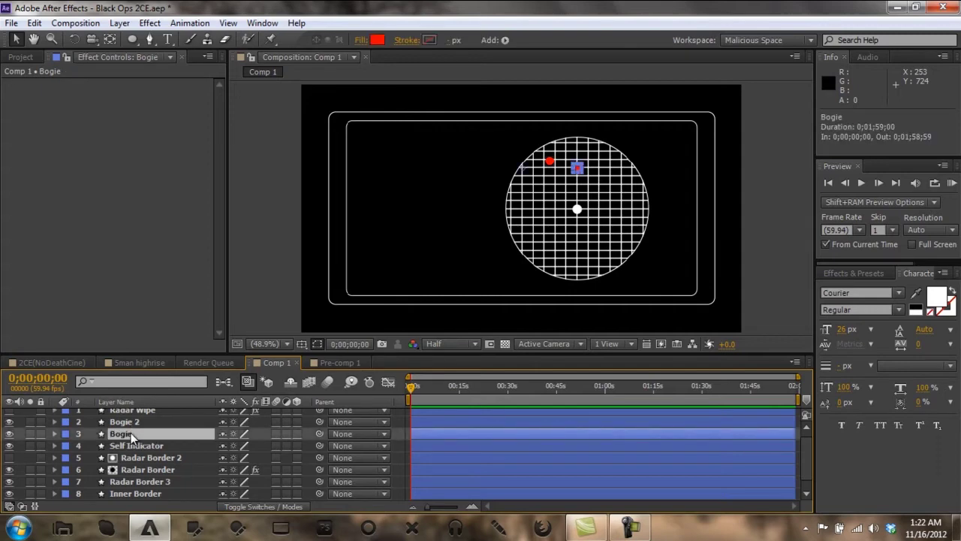
key("ctrl+d")
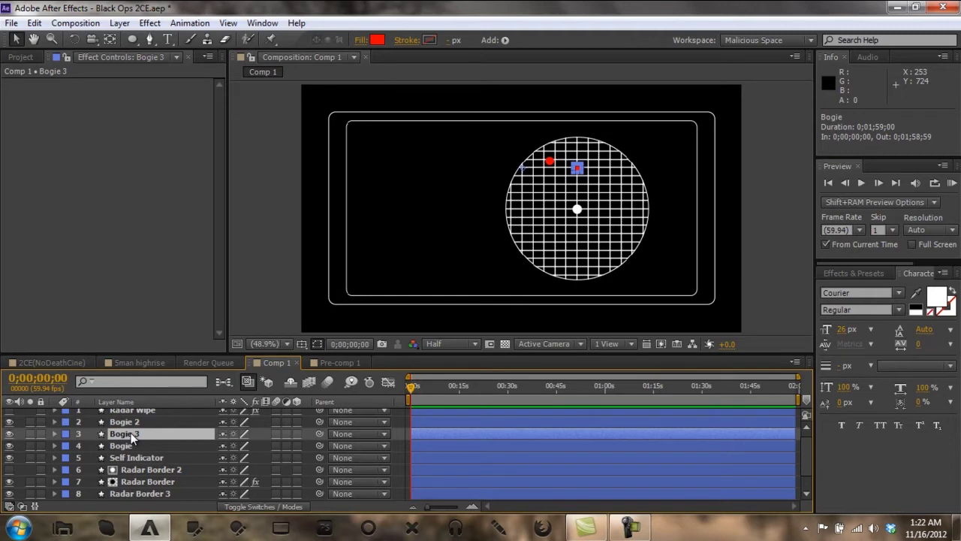
key("shift+Right")
key("shift+Right")
key("shift+Right")
key("shift+Right")
key("shift+Right")
key("shift+Right")
key("shift+Up")
key("shift+Up")
key("shift+Up")
key("shift+Up")
key("shift+Up")
key("shift+Up")
key("shift+Up")
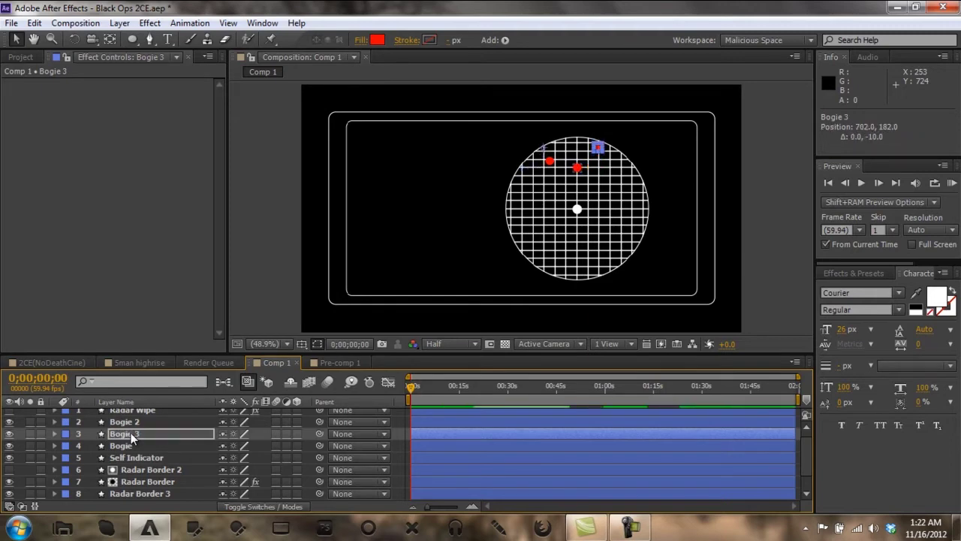
Step: Duplicate the newest Bogie copy and shift the duplicate right and down to position 722, 202
key("ctrl+d")
key("shift+Right")
key("shift+Right")
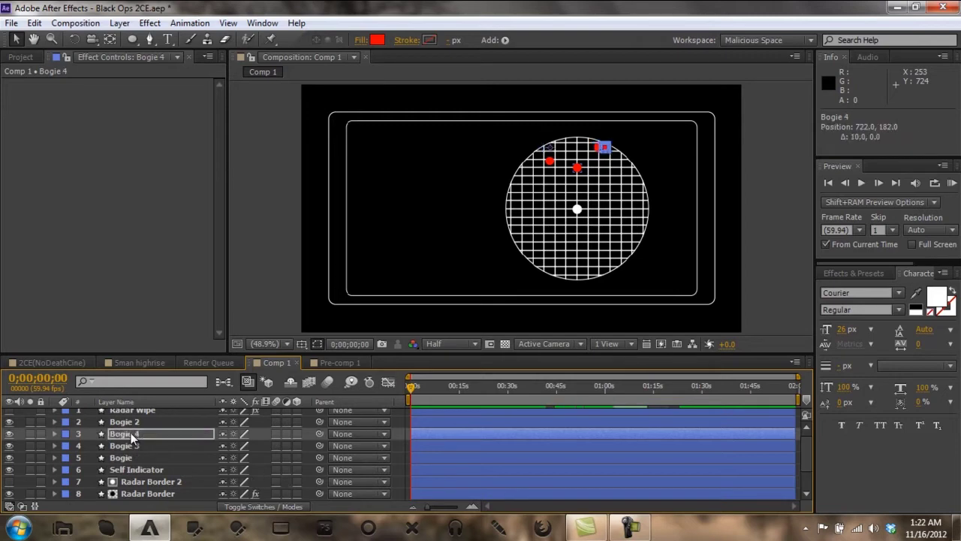
key("shift+Down")
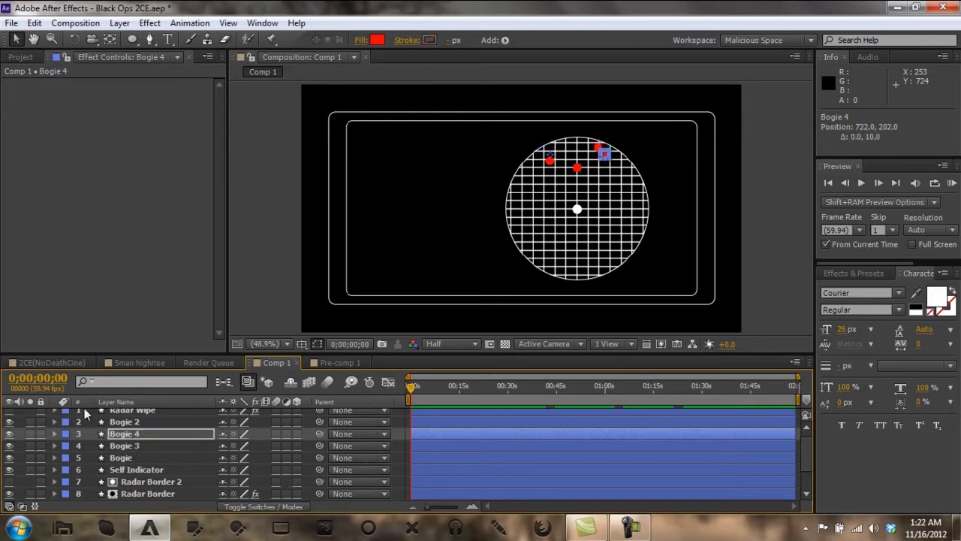
Step: Duplicate the Bogie dot at 722, 202, move the new copy left and up to position 682, 182, and deselect it
left_click(114, 434)
key("ctrl+d")
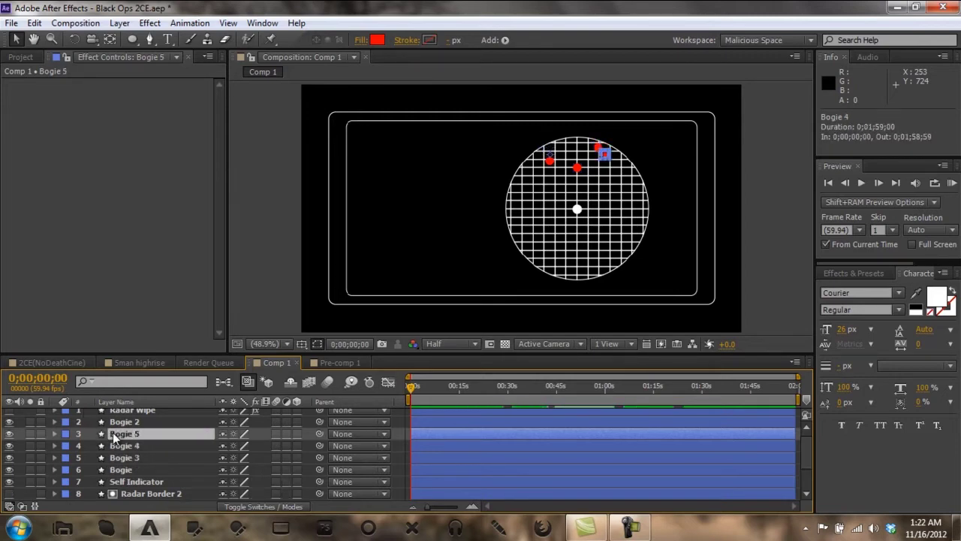
key("shift+Left")
key("shift+Left")
key("shift+Left")
key("shift+Left")
key("shift+Left")
key("shift+Left")
key("shift+Up")
key("shift+Right")
key("shift+Right")
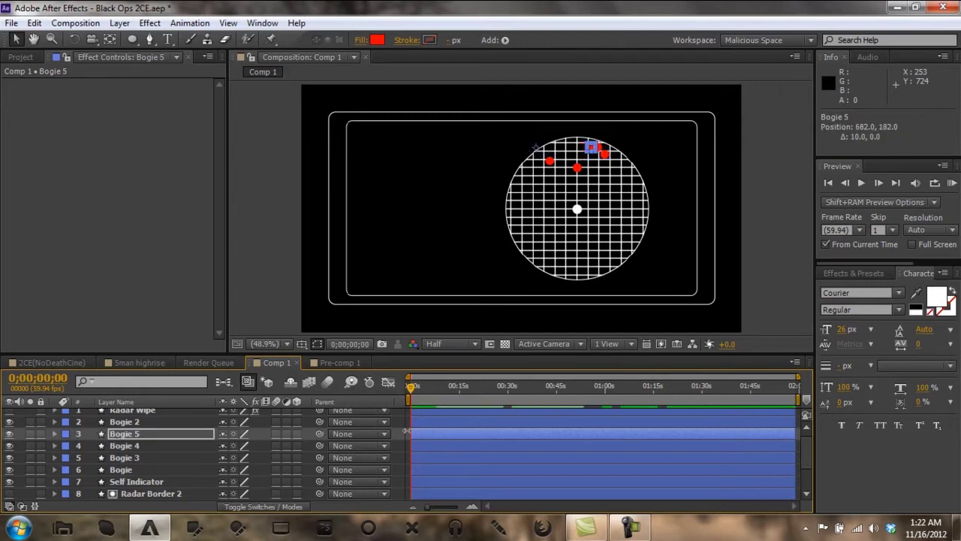
key("F2")
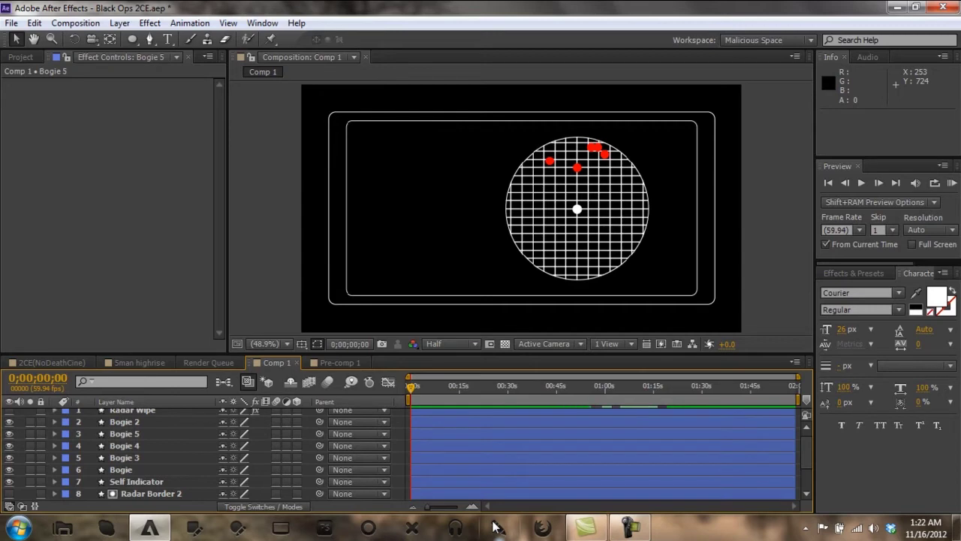
Step: Move the Bogie 5 dot down and right to position 702, 202 and deselect it
left_click(138, 434)
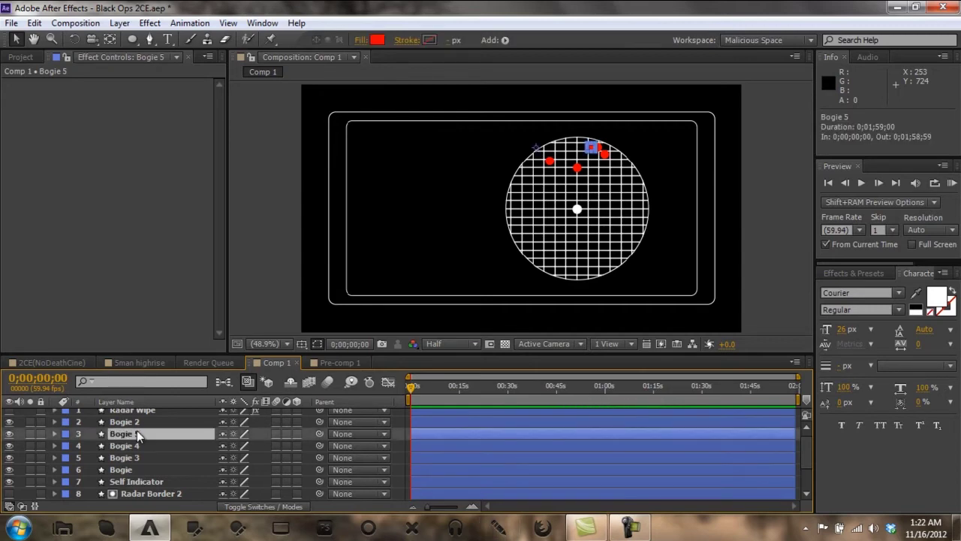
key("shift+Down")
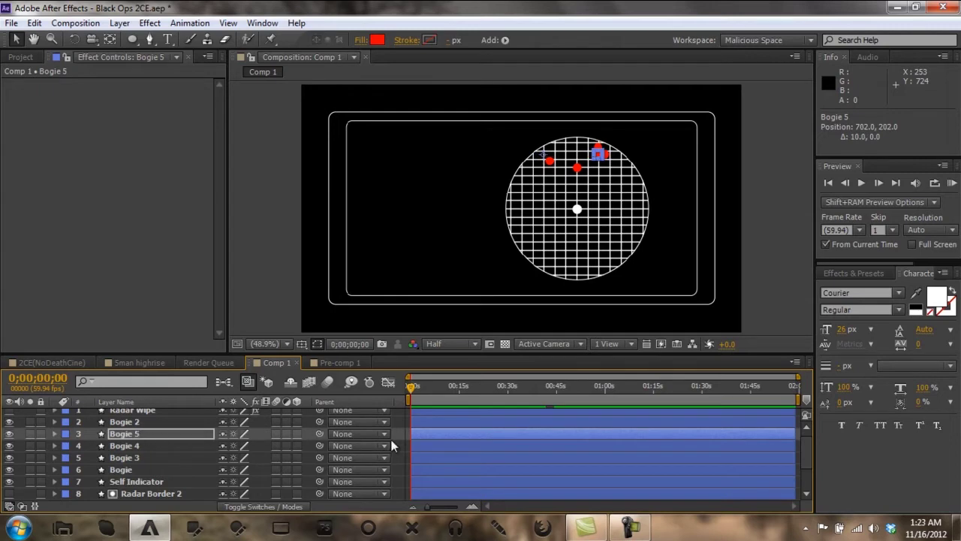
left_click(388, 458)
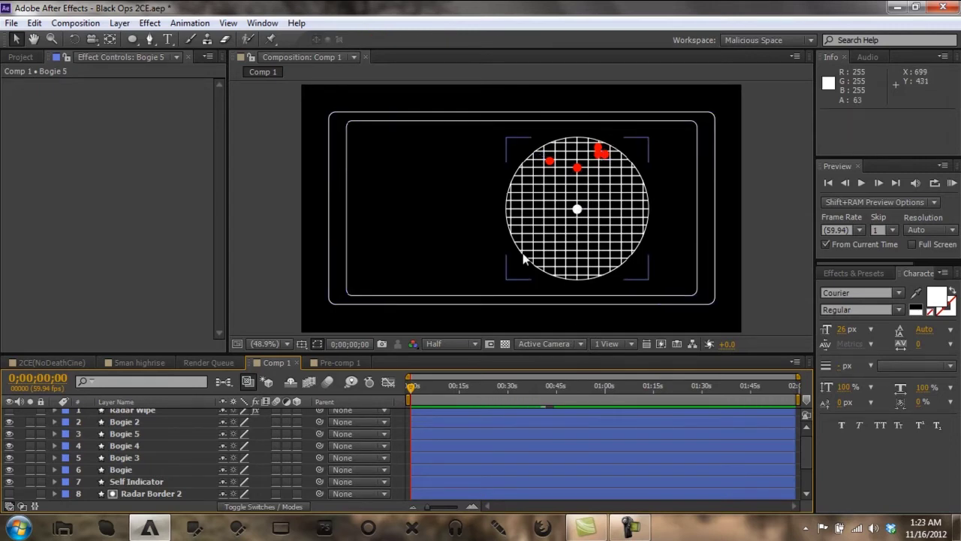
Step: Make the Radar Wipe layer visible and set the opacity of all five Bogie layers to 0%
scroll(19, 430, "up", 1)
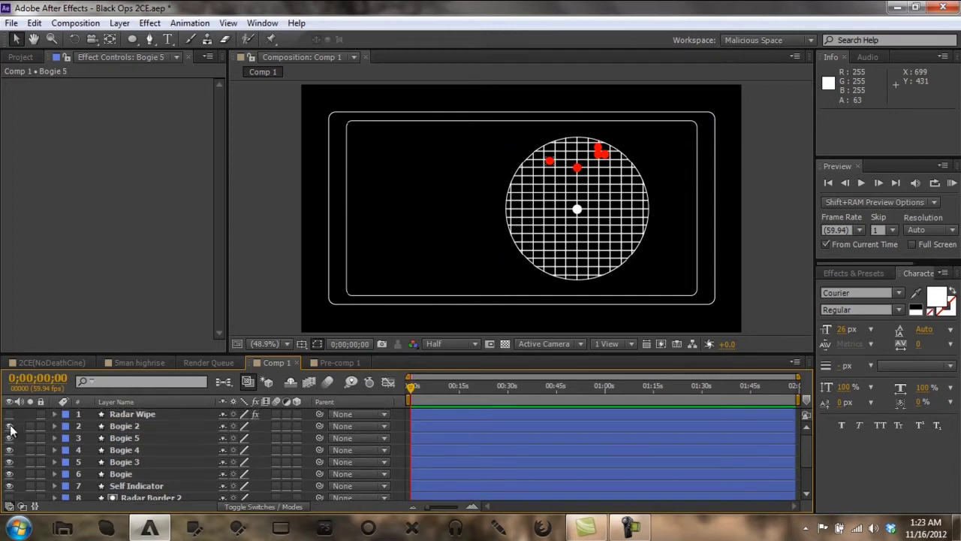
left_click(9, 413)
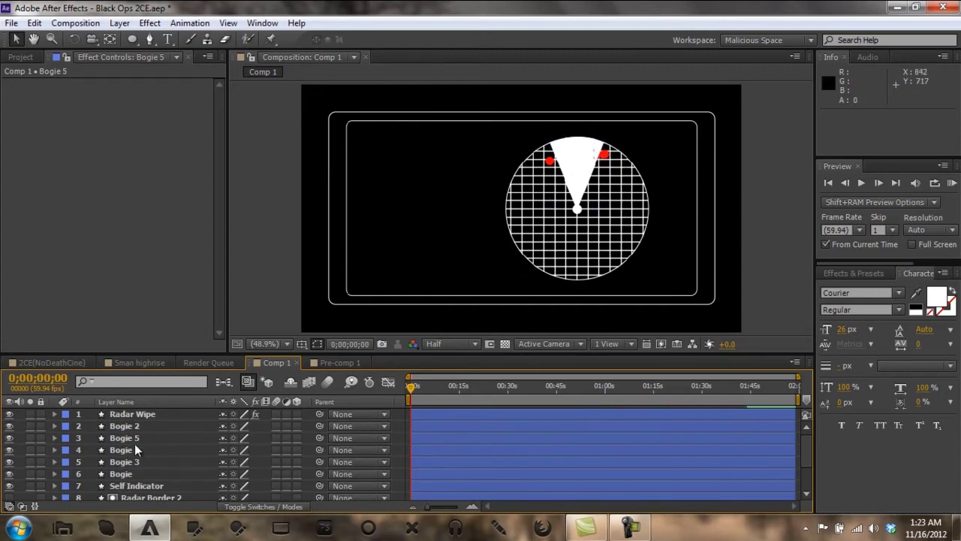
left_click(124, 426)
left_click(123, 474, "shift")
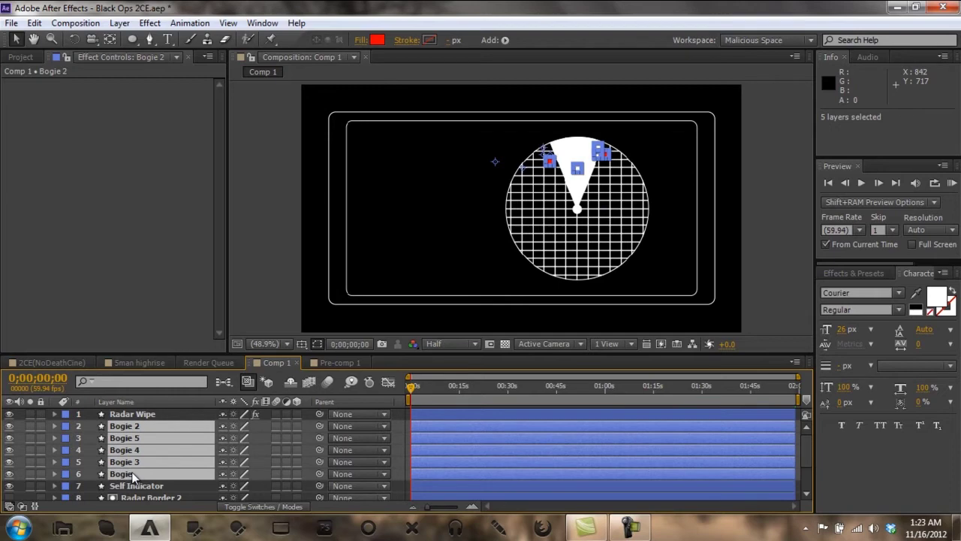
key("t")
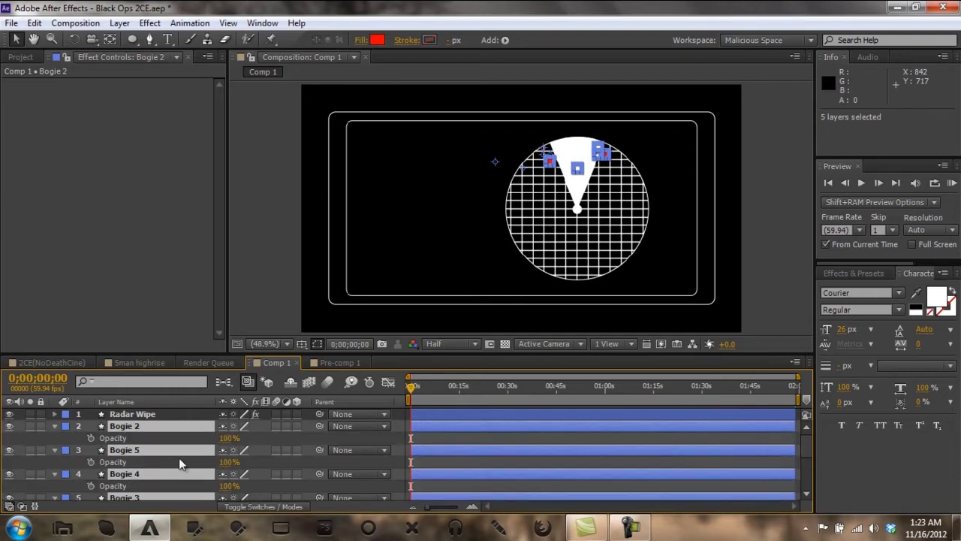
left_click(229, 438)
type("0")
key("Return")
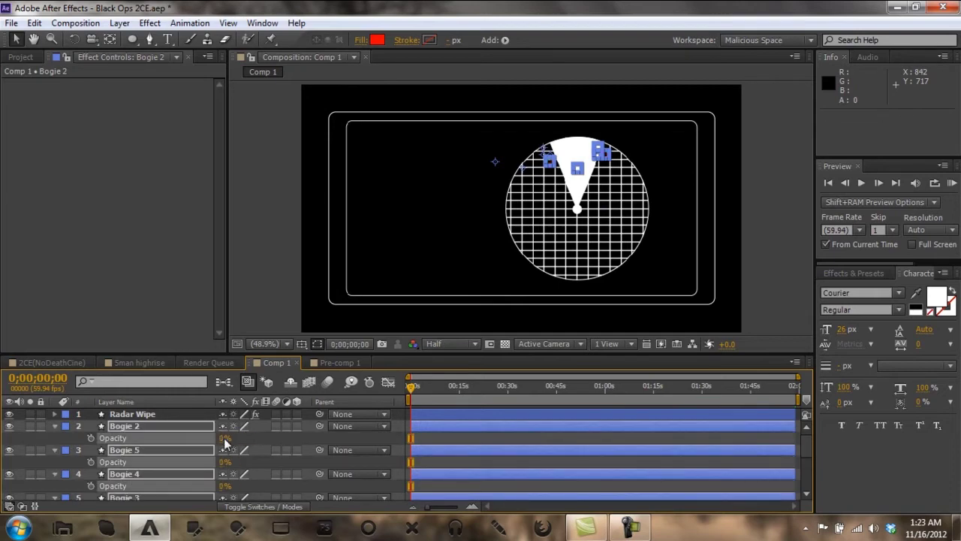
Step: Deselect the five Bogie layers and collapse their opacity properties
left_click(300, 442)
left_click(54, 426)
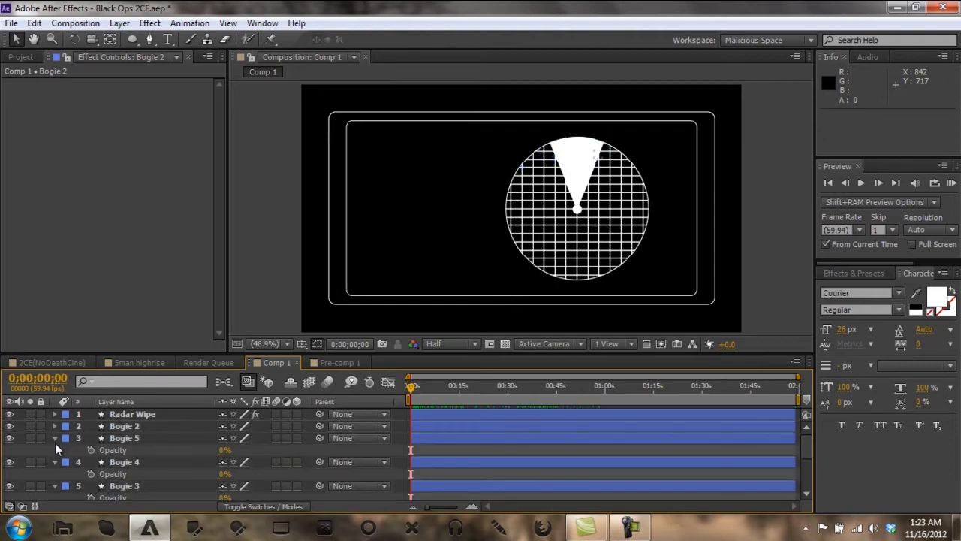
left_click(54, 437)
left_click(55, 450)
left_click(55, 462)
left_click(55, 476)
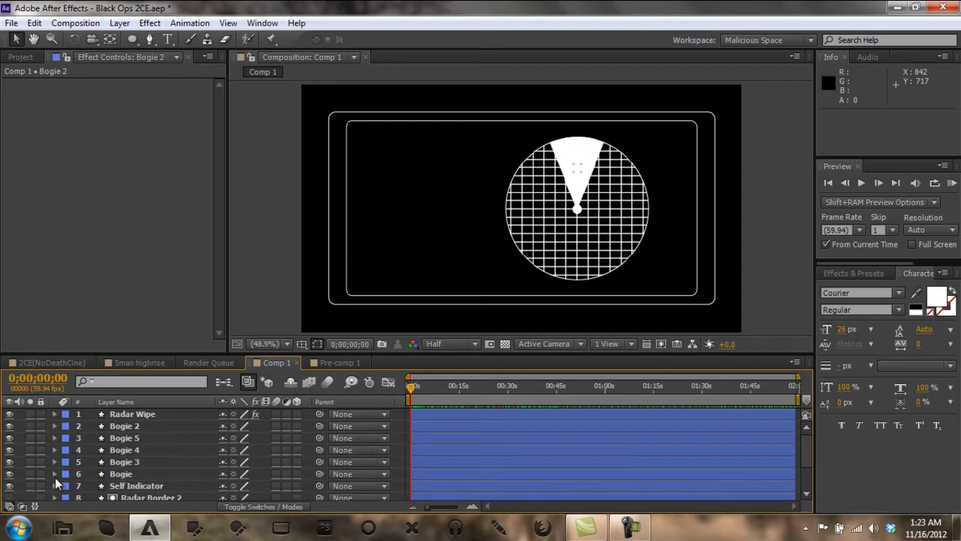
Step: Enable opacity keyframing on all five Bogie layers at 0;00;00;00 and deselect them
left_click(118, 431)
left_click(121, 473, "shift")
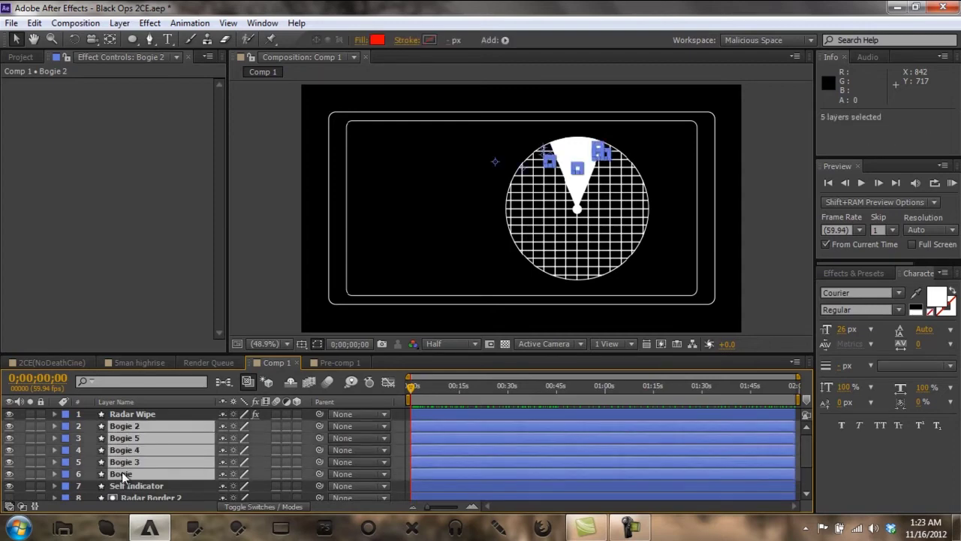
key("t")
left_click(90, 439)
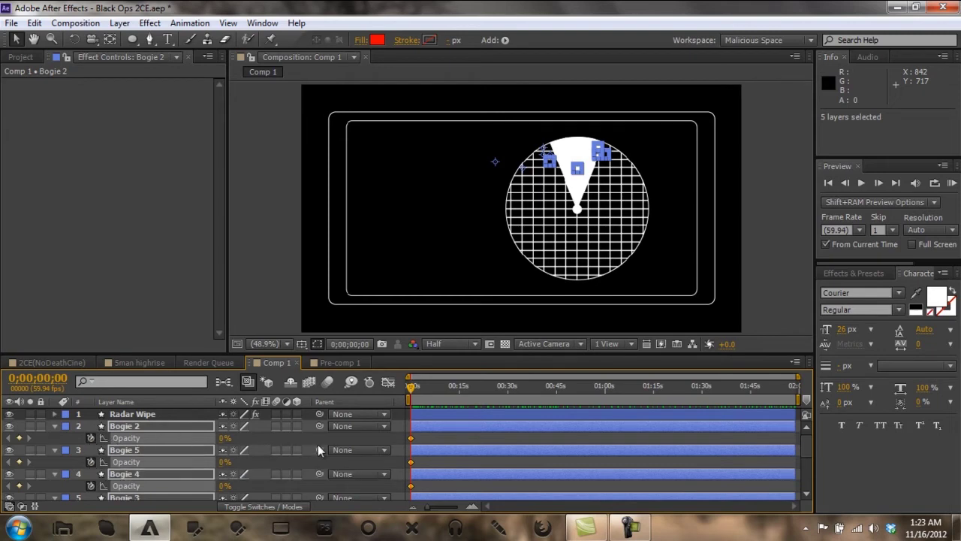
key("F2")
Step: Add a 0% opacity keyframe to the original Bogie layer at 0;00;01;57, while the radar wipe covers the dot
scroll(292, 451, "down", 2)
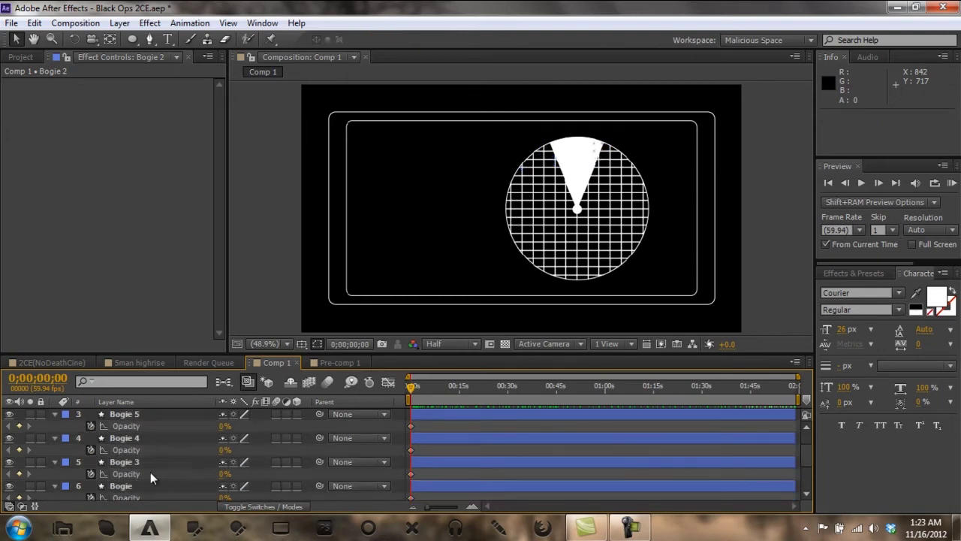
scroll(165, 475, "down", 1)
left_click(128, 485)
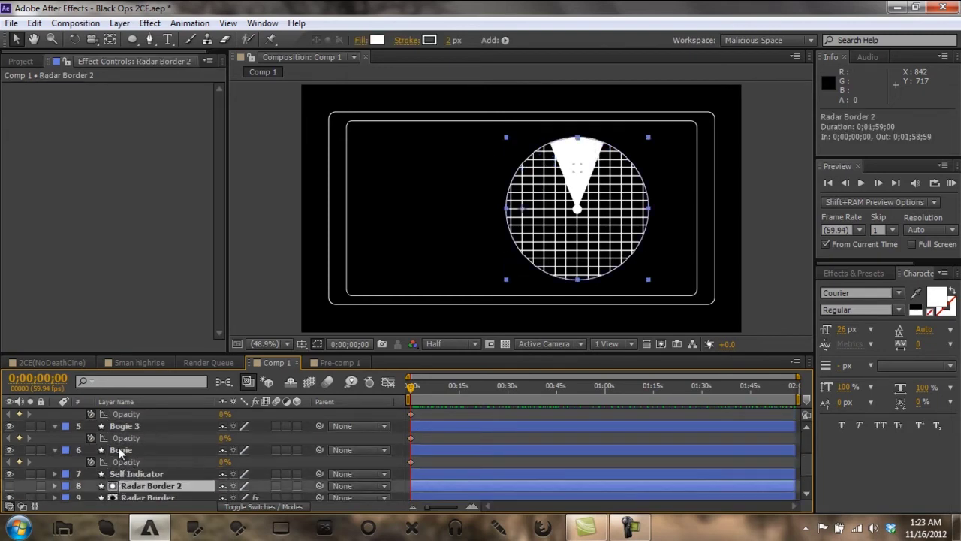
left_click(120, 451)
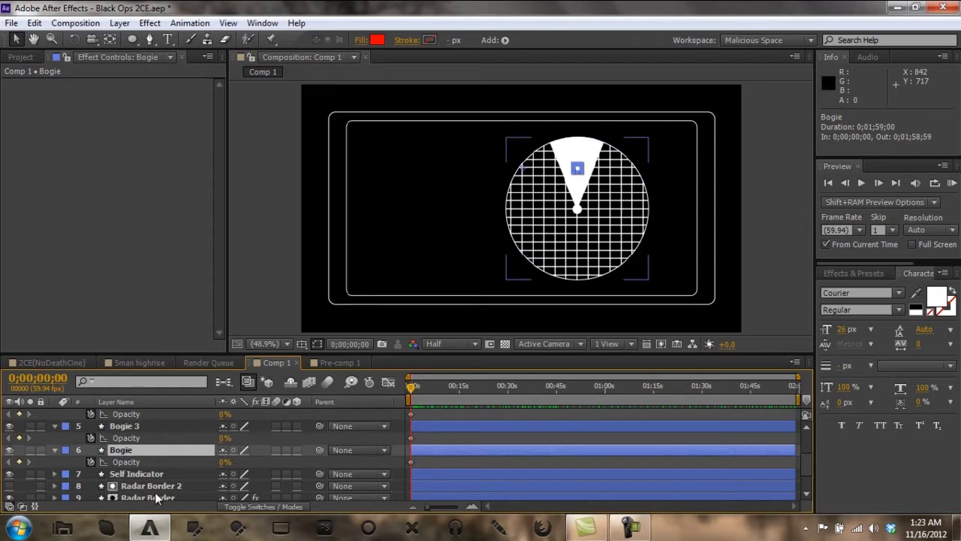
left_click(879, 183)
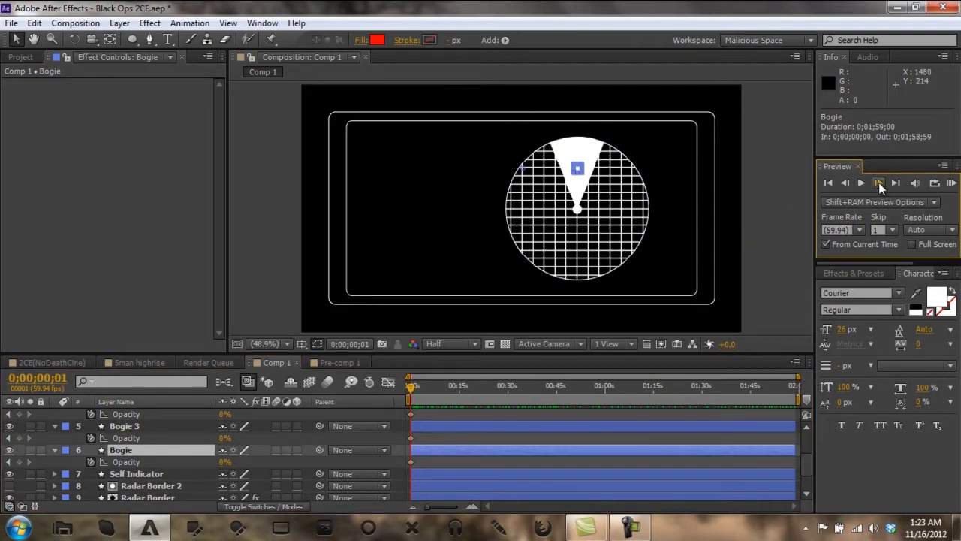
left_click_drag(410, 389, 417, 392)
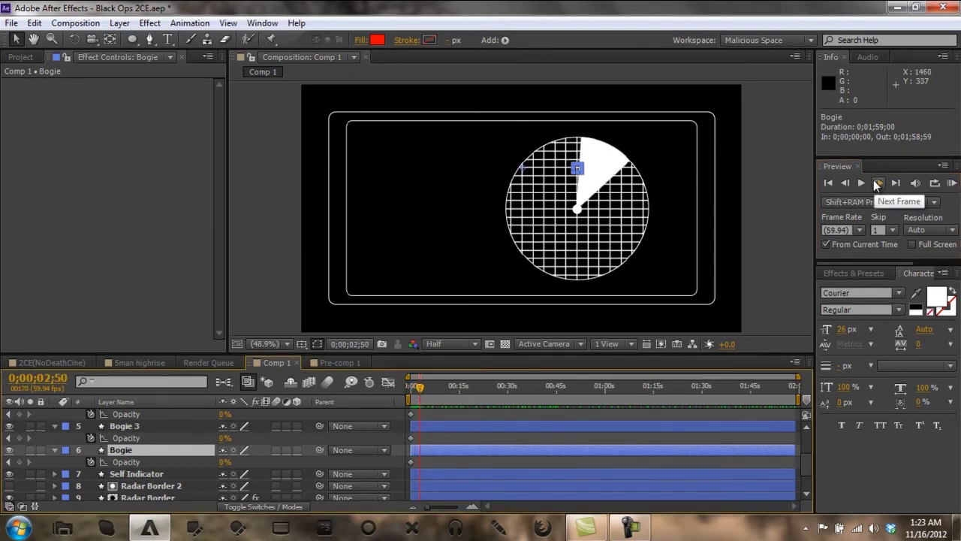
left_click(844, 183)
left_click(844, 183)
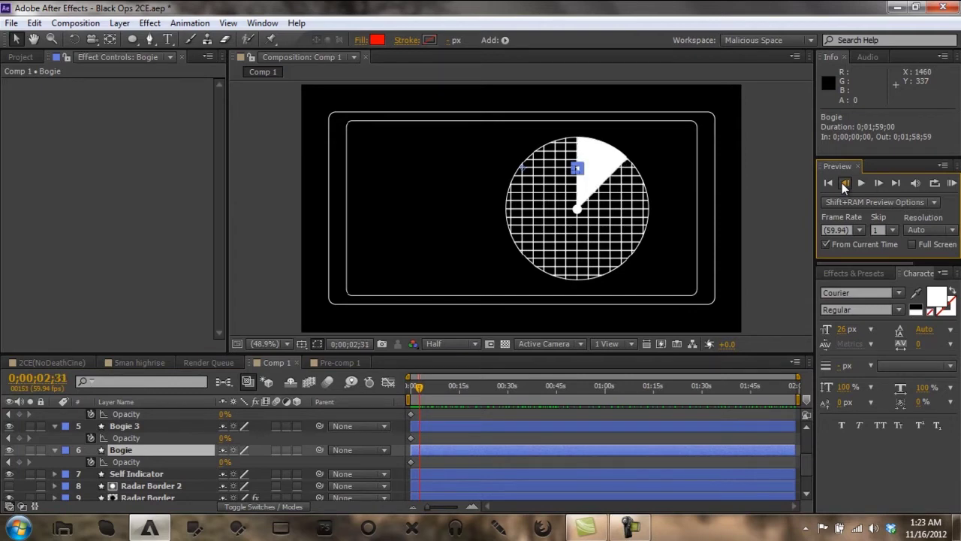
left_click_drag(420, 386, 419, 383)
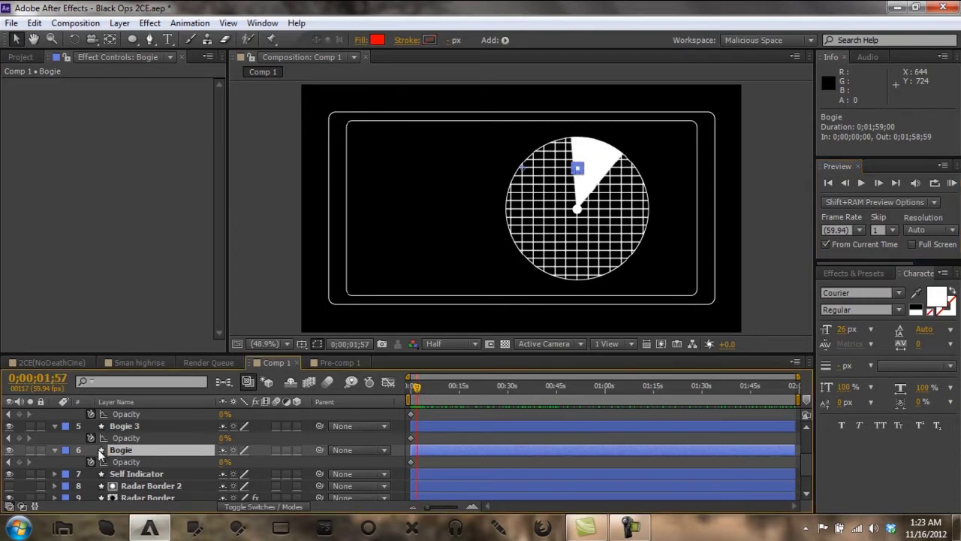
left_click(19, 461)
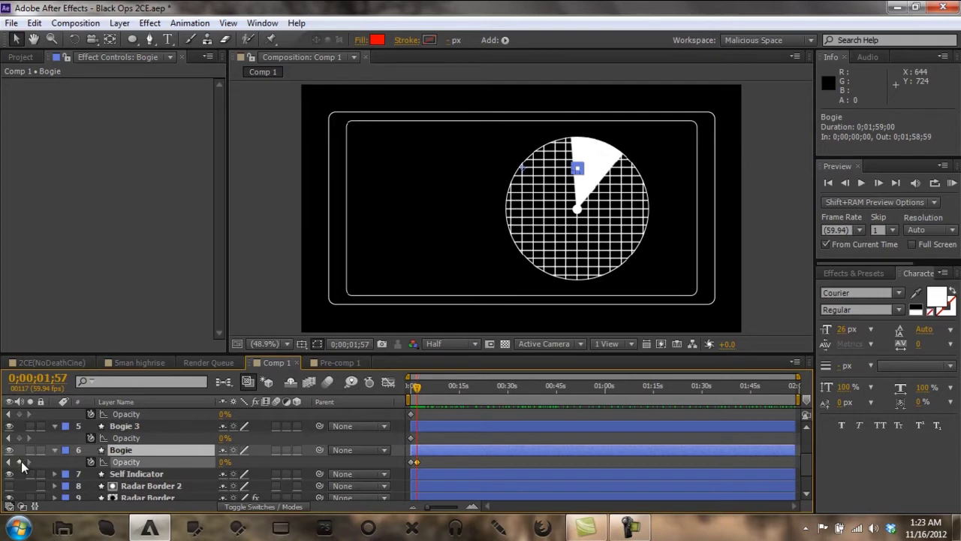
Step: Set the original Bogie layer's opacity to 80% at 0;00;03;29 and deselect it
left_click_drag(415, 380, 423, 390)
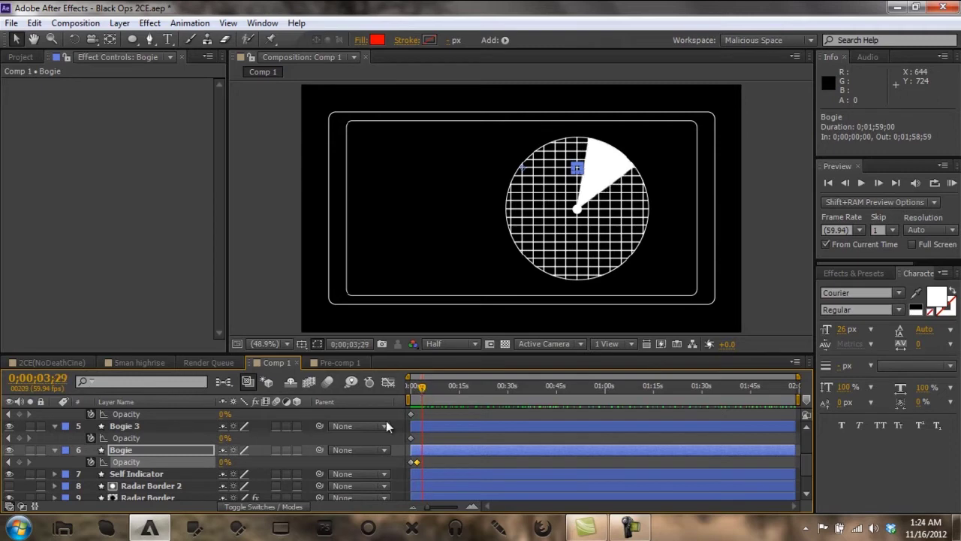
left_click(225, 462)
type("80")
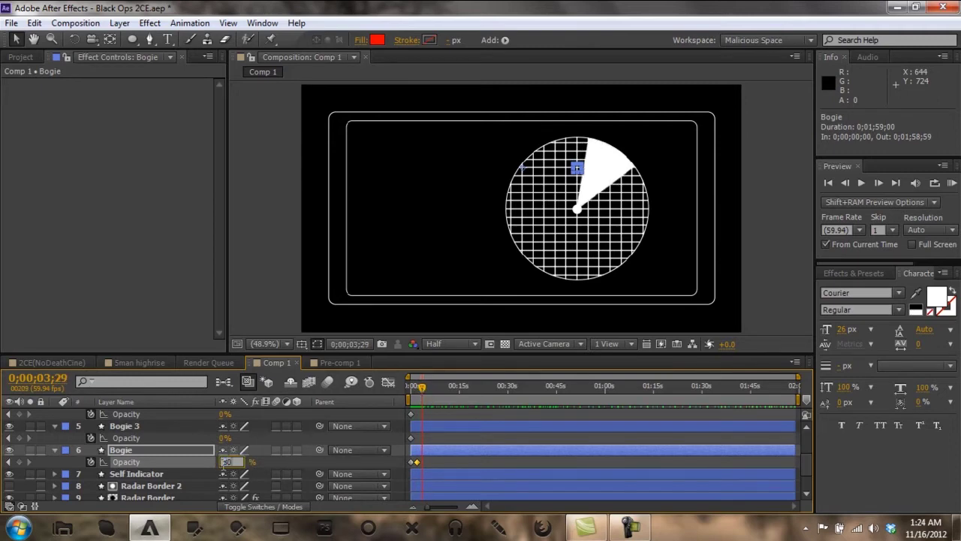
key("Return")
left_click(366, 464)
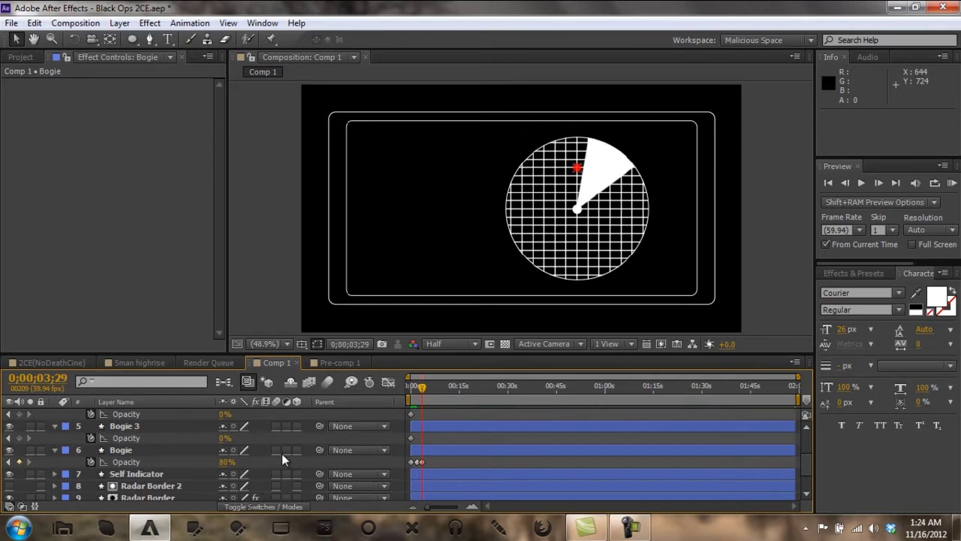
key("shift+Page_Down")
key("shift+Page_Down")
key("shift+Page_Down")
key("shift+Page_Down")
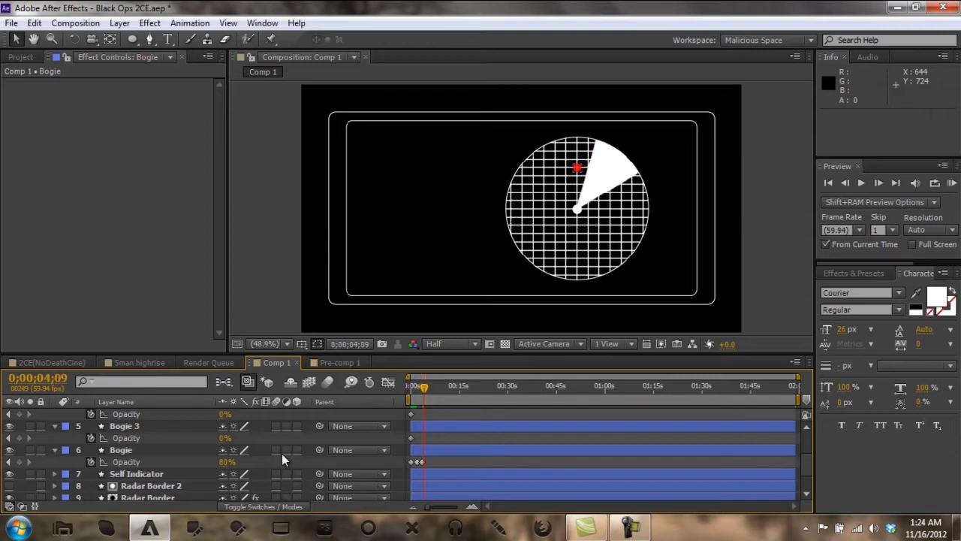
left_click(9, 461)
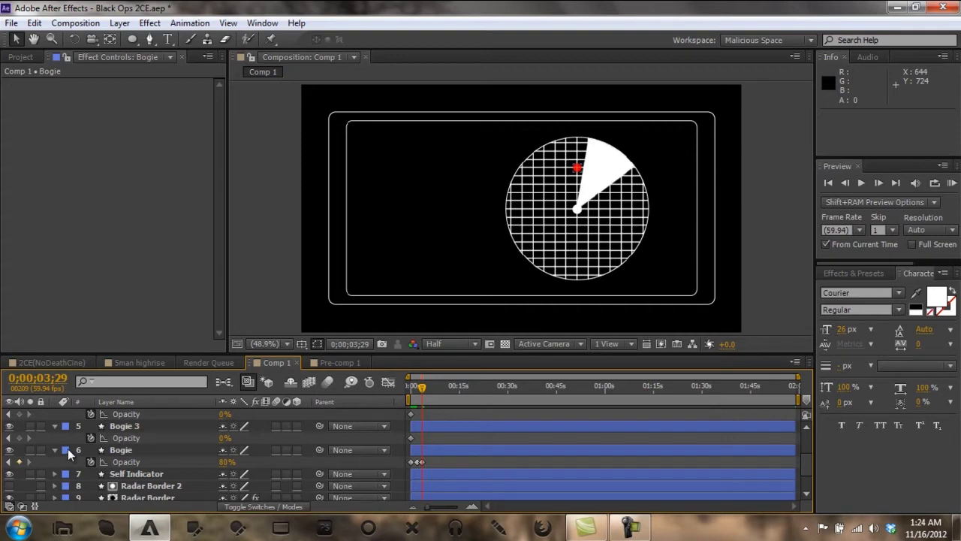
Step: Set the original Bogie layer's opacity to 0% at 0;00;04;29
key("shift+Page_Down")
key("shift+Page_Down")
key("shift+Page_Down")
key("shift+Page_Down")
key("shift+Page_Down")
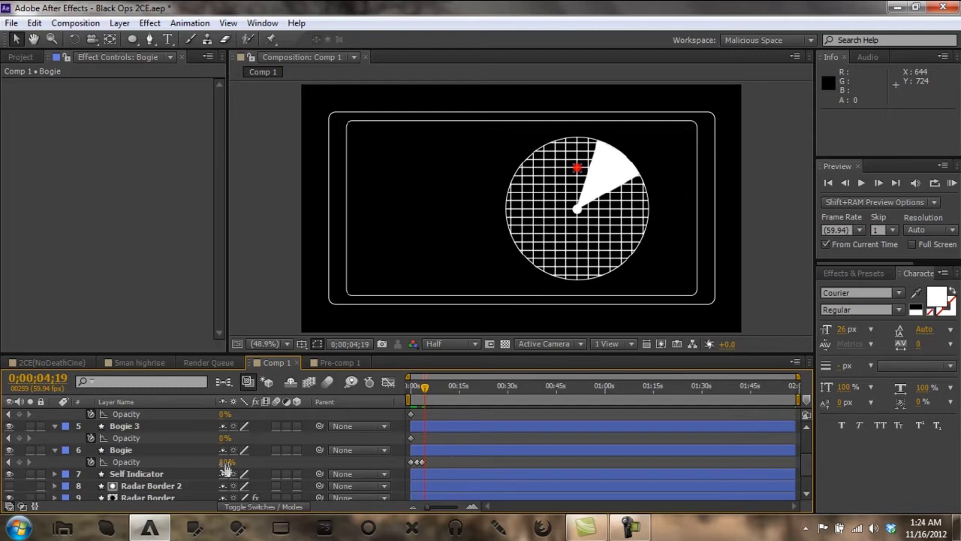
key("shift+Page_Down")
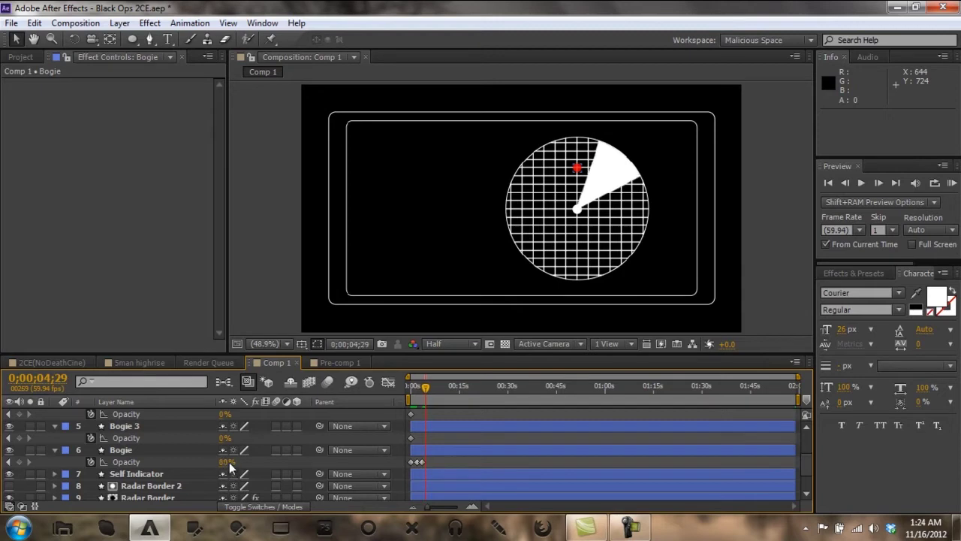
mouse_move(231, 470)
left_mouse_down()
mouse_move(199, 468)
mouse_move(237, 470)
mouse_move(225, 467)
left_mouse_up()
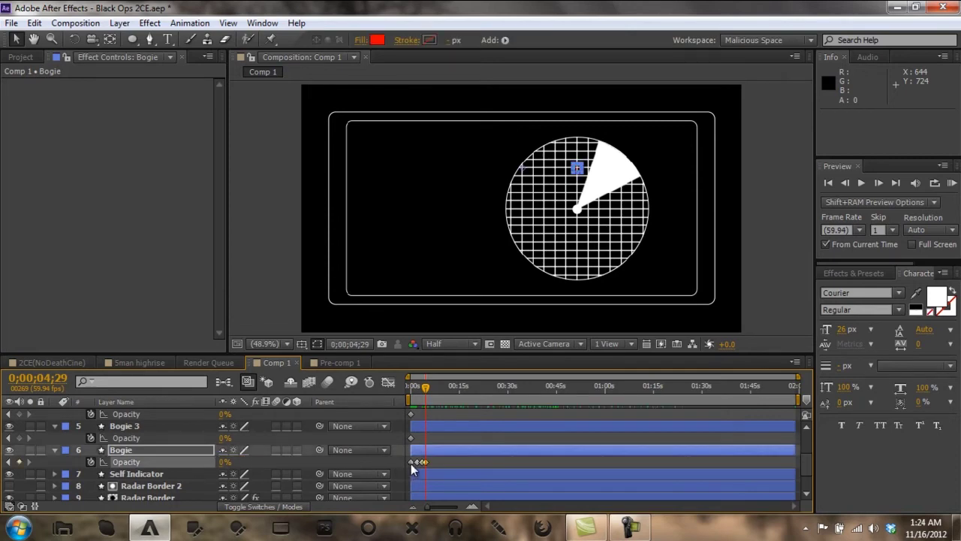
Step: Delete the original Bogie layer's opacity keyframe at 0;00;00;00 and deselect the layer
mouse_move(411, 462)
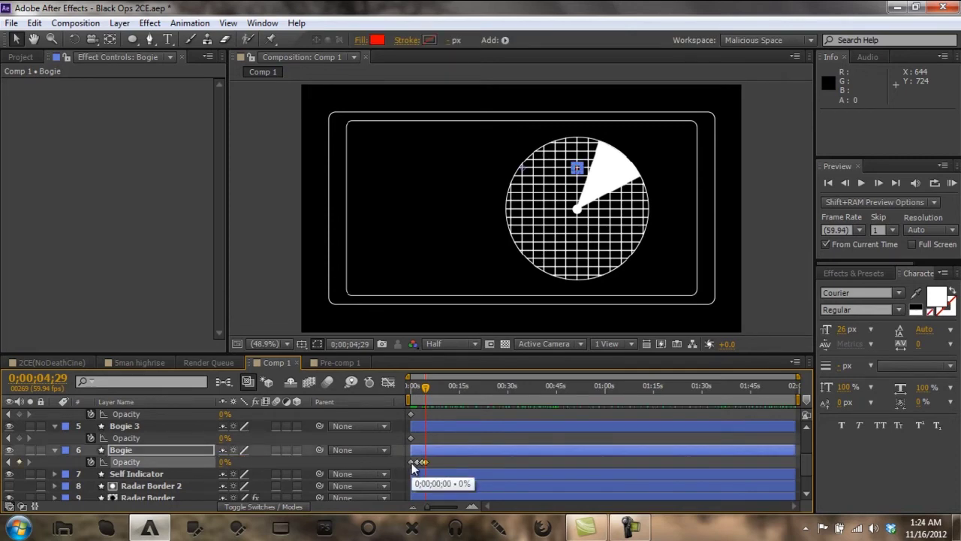
left_click(411, 463)
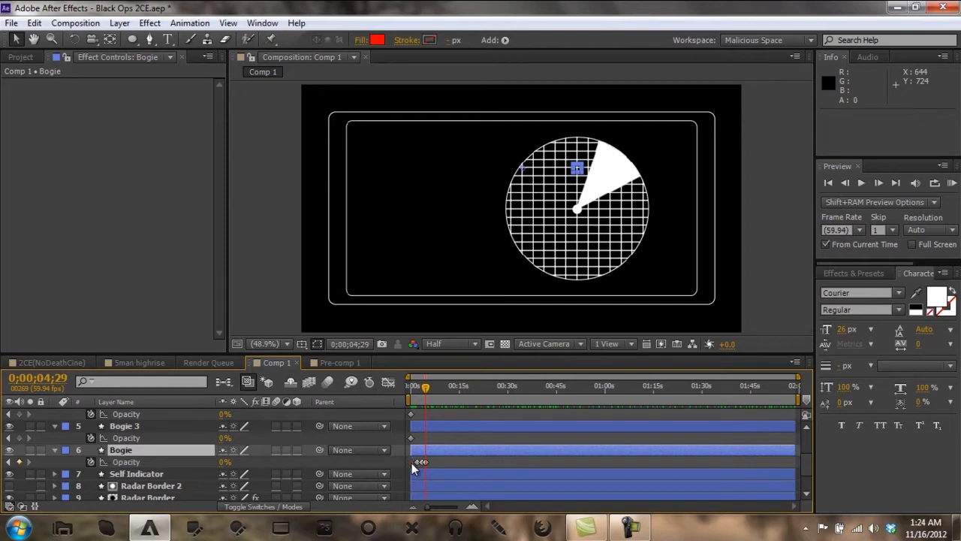
left_click(322, 462)
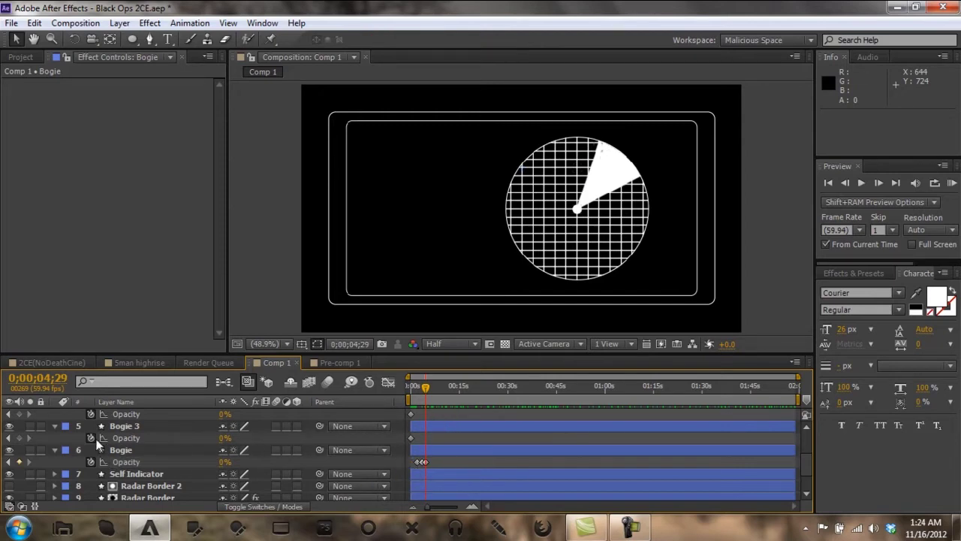
Step: Add a 0% opacity keyframe to Bogie 3 at 0;00;04;21, while the radar wipe is over the dot
left_click(131, 426)
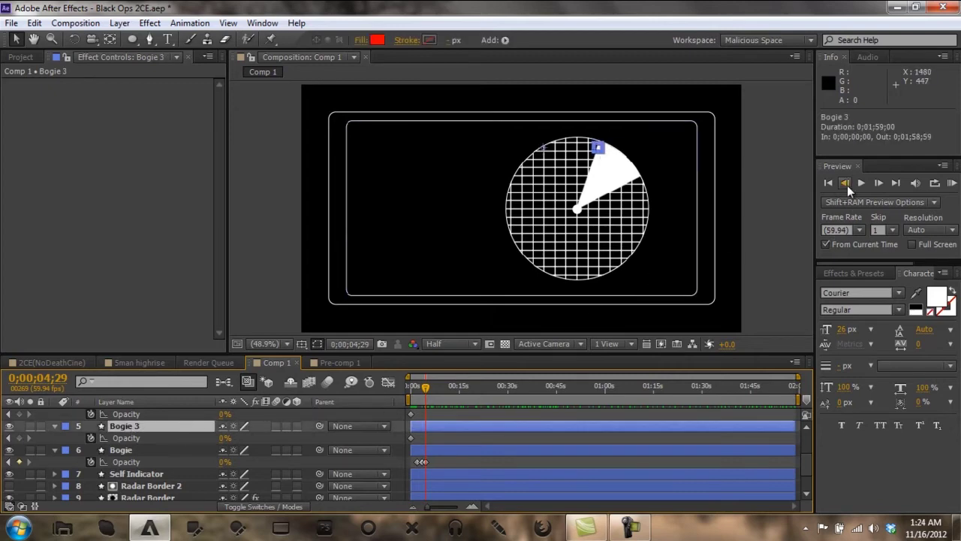
left_click(424, 388)
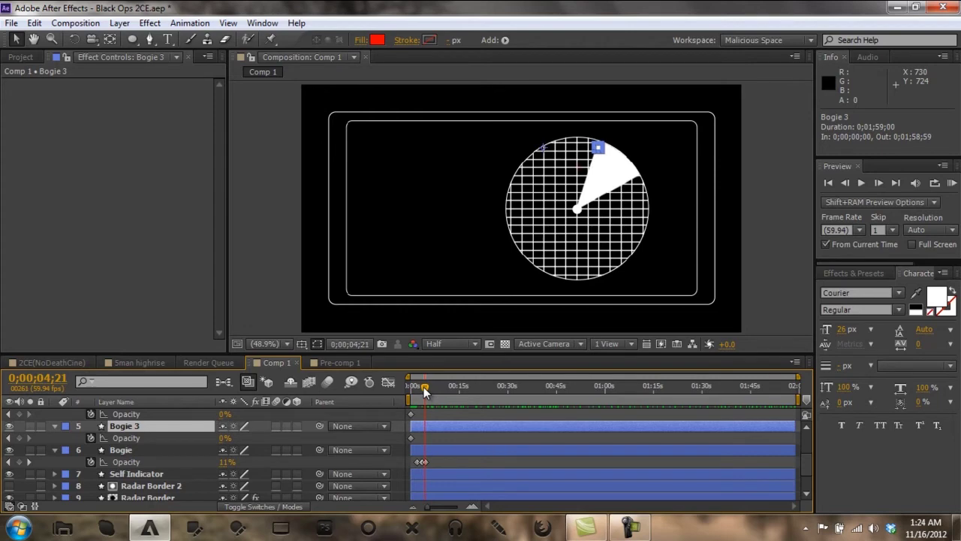
left_click(389, 463)
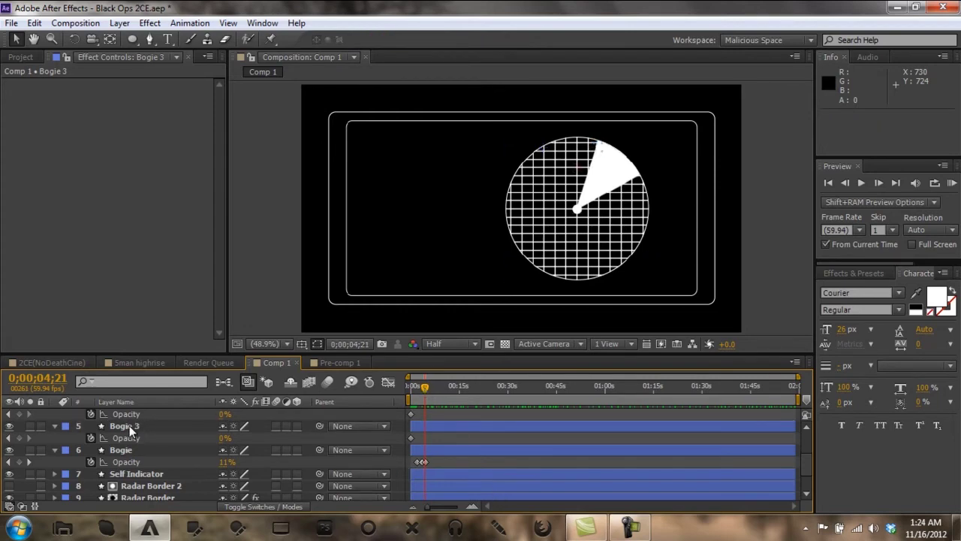
left_click(20, 438)
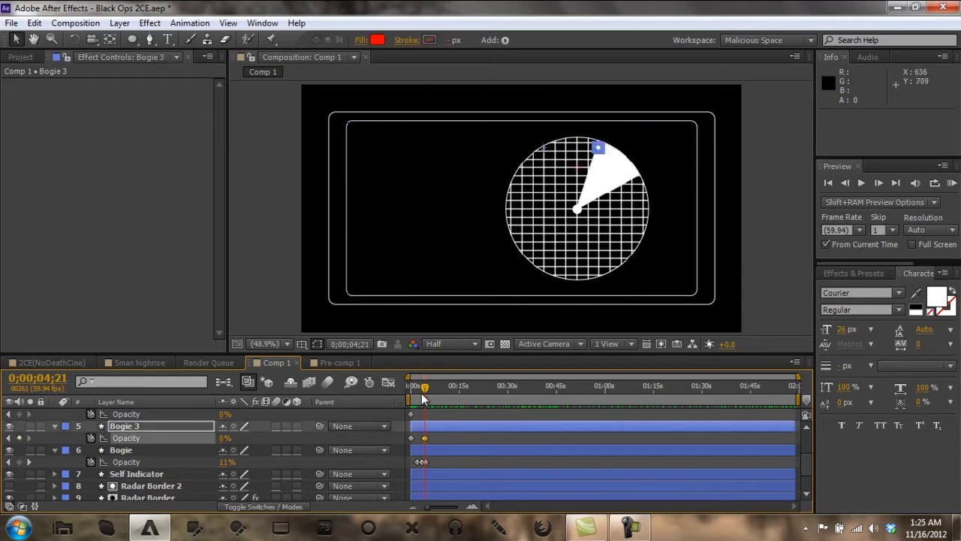
Step: Raise Bogie 3's opacity at 0;00;05;13 and set it back to 0% at 0;00;06;13
left_click_drag(424, 389, 428, 389)
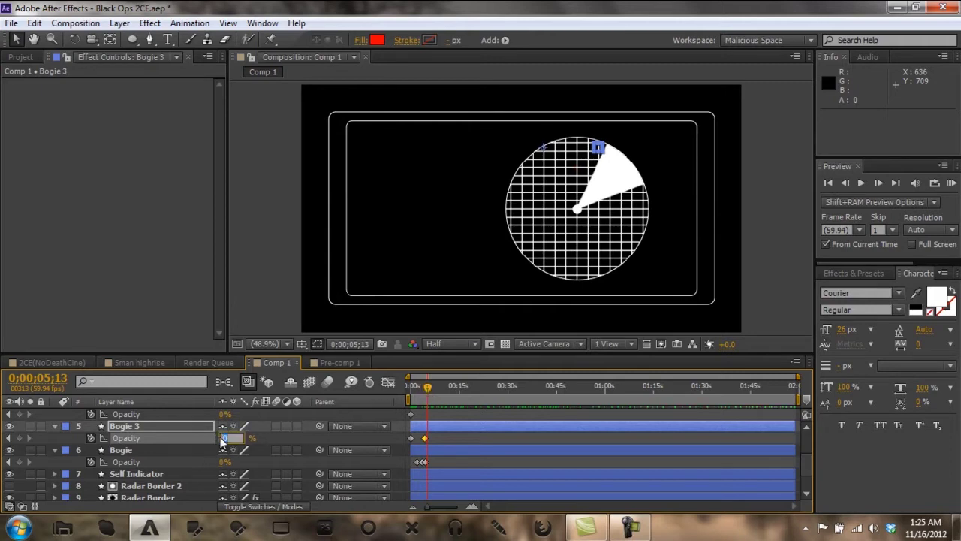
left_click_drag(218, 437, 223, 443)
key("space")
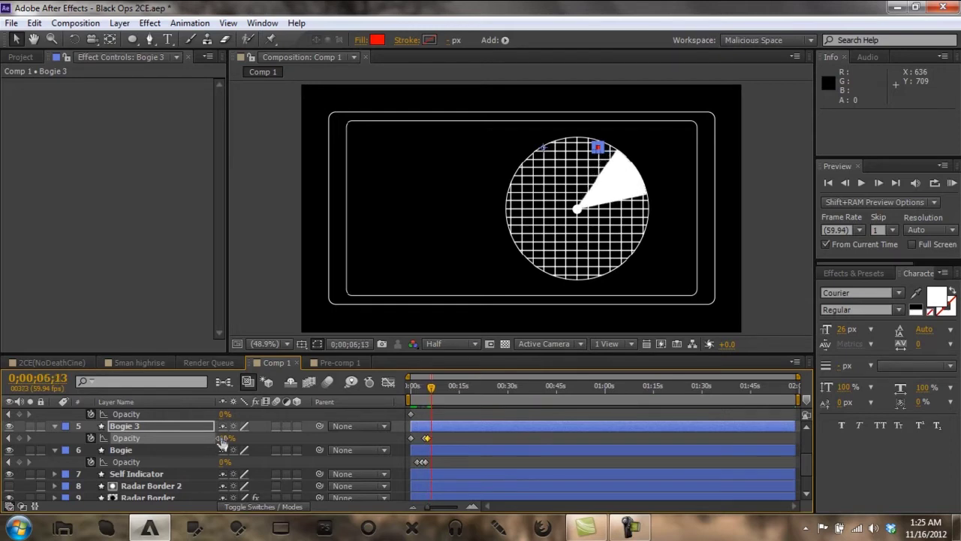
left_click(222, 440)
type("0")
key("Return")
Step: Collapse the opacity properties of all five Bogie layers and deselect Bogie 3
left_click(54, 425)
left_click(54, 437)
scroll(75, 443, "up", 1)
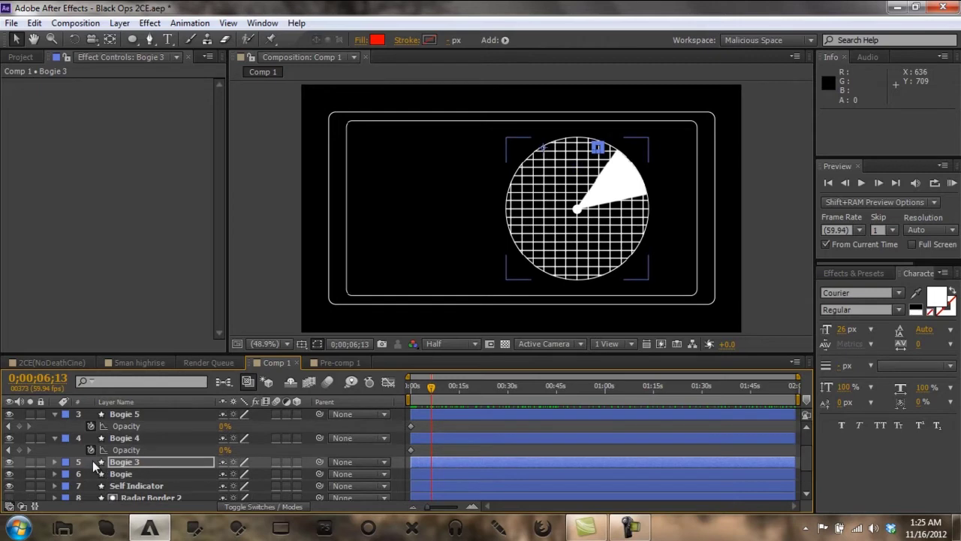
left_click(56, 439)
key("F2")
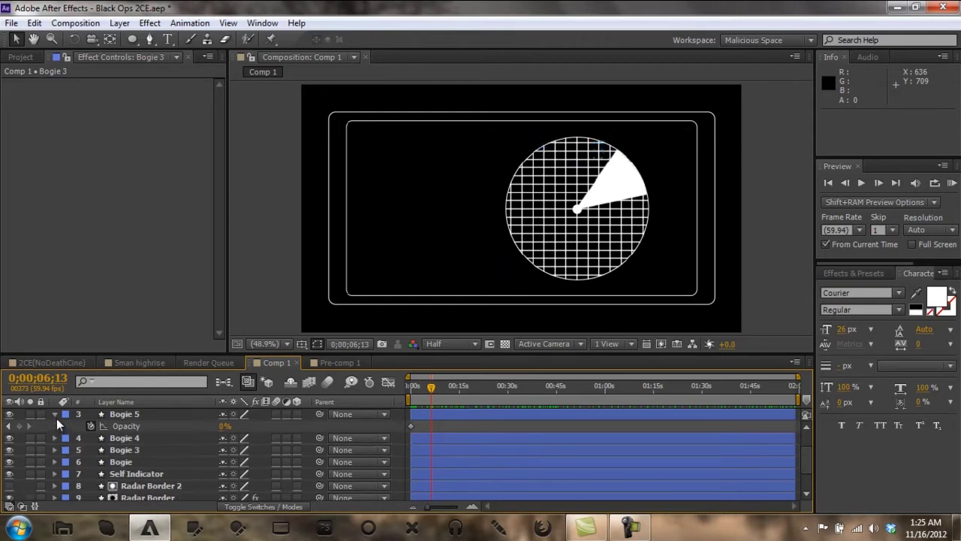
left_click(55, 414)
scroll(85, 430, "up", 1)
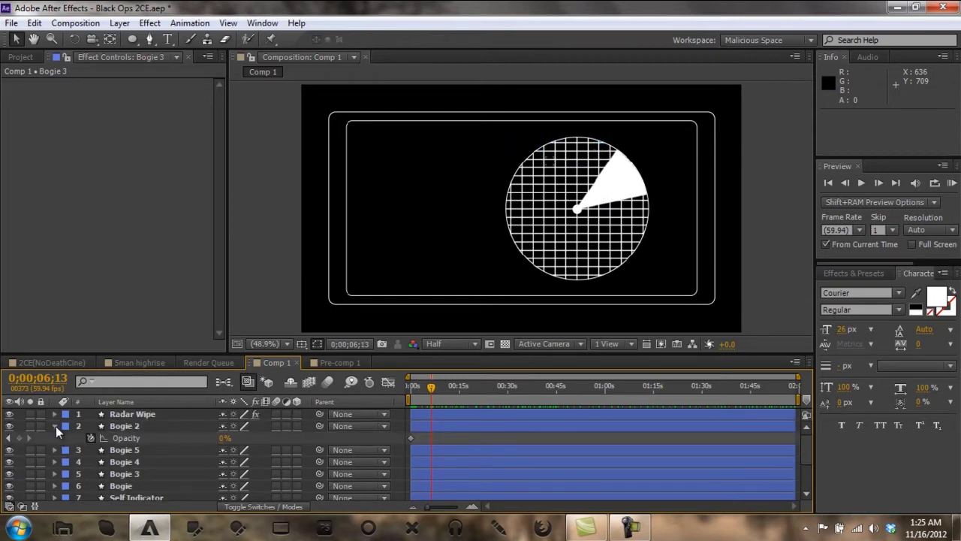
left_click(55, 425)
left_click(629, 527)
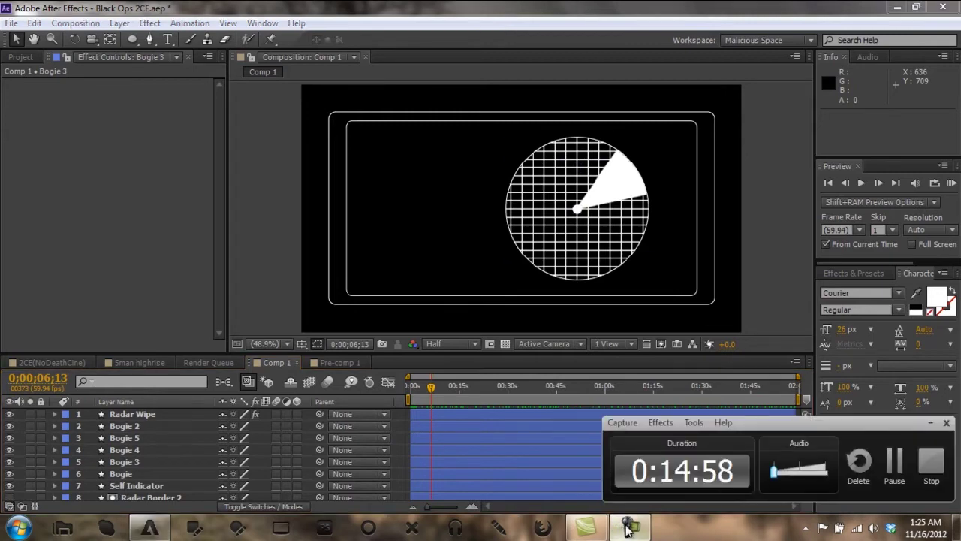
left_click(901, 467)
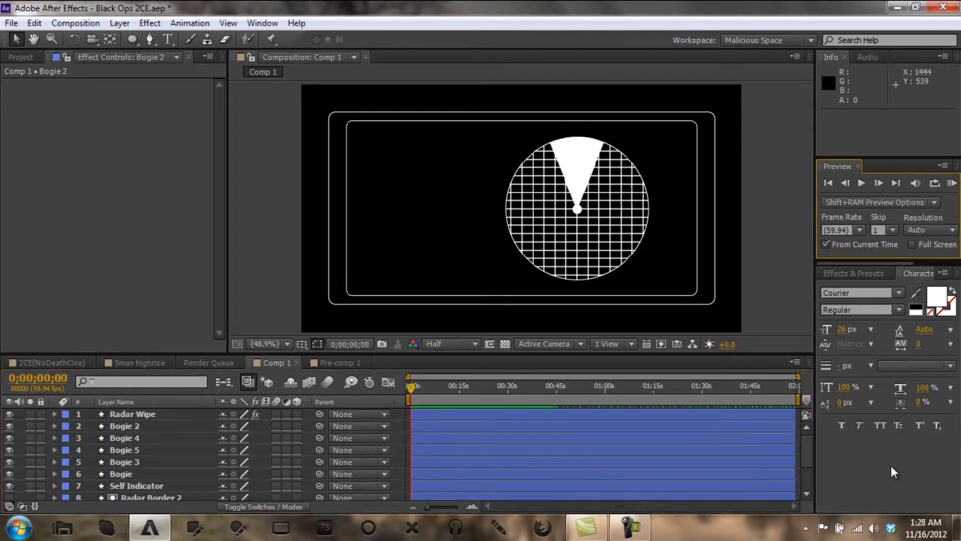
Step: Copy the original Bogie layer's three opacity keyframes and paste them at 0;00;41;45, as the second wipe rotation covers the dot
left_click(413, 387)
left_click_drag(413, 387, 537, 397)
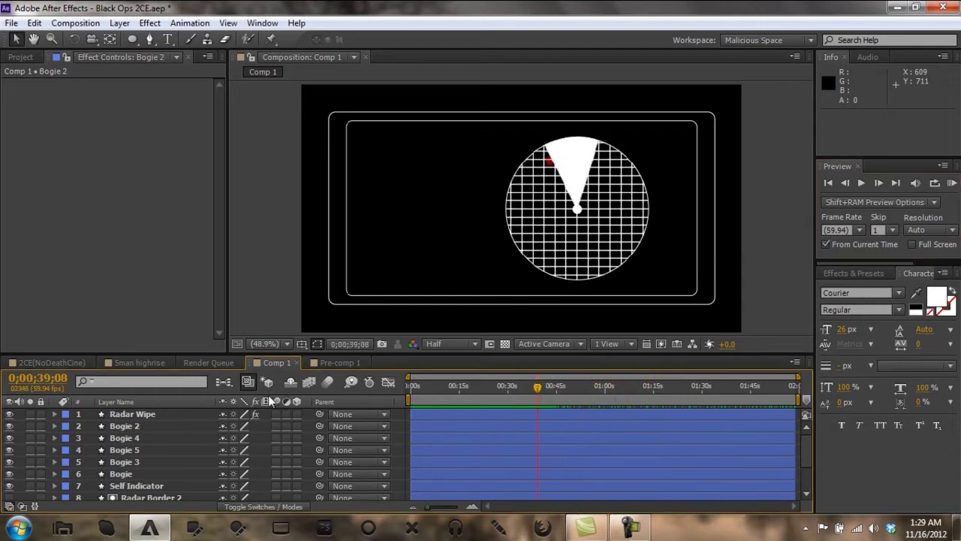
left_click(132, 471)
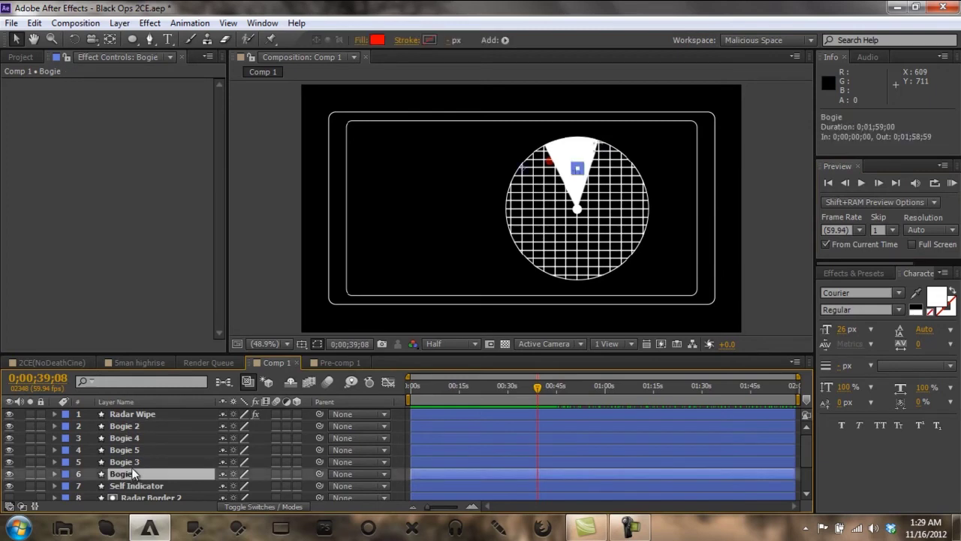
key("t")
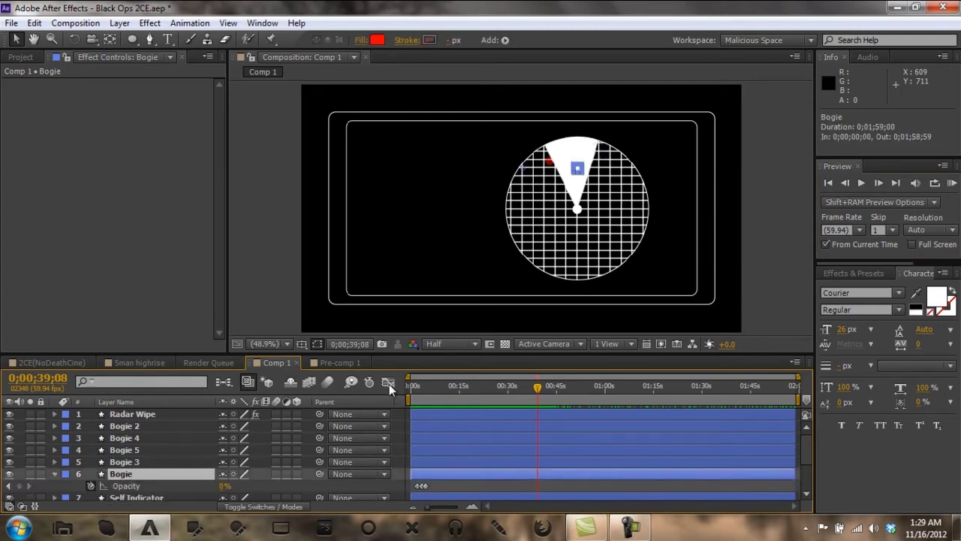
left_click_drag(538, 390, 545, 390)
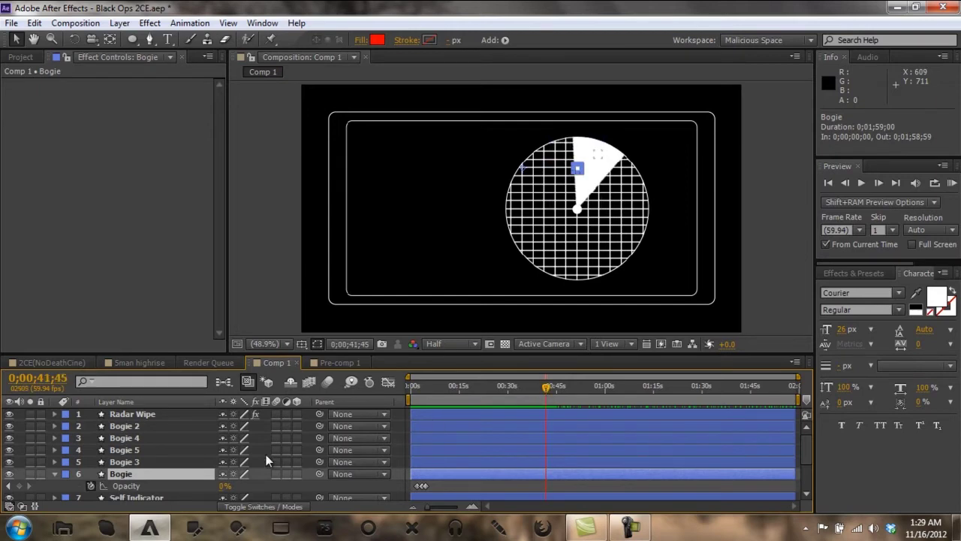
left_click(127, 488)
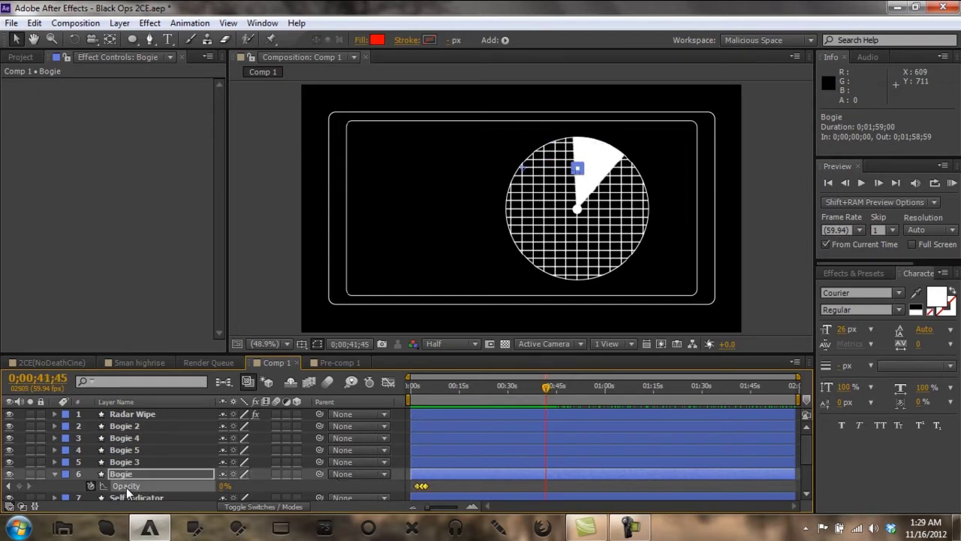
key("ctrl+c")
key("ctrl+v")
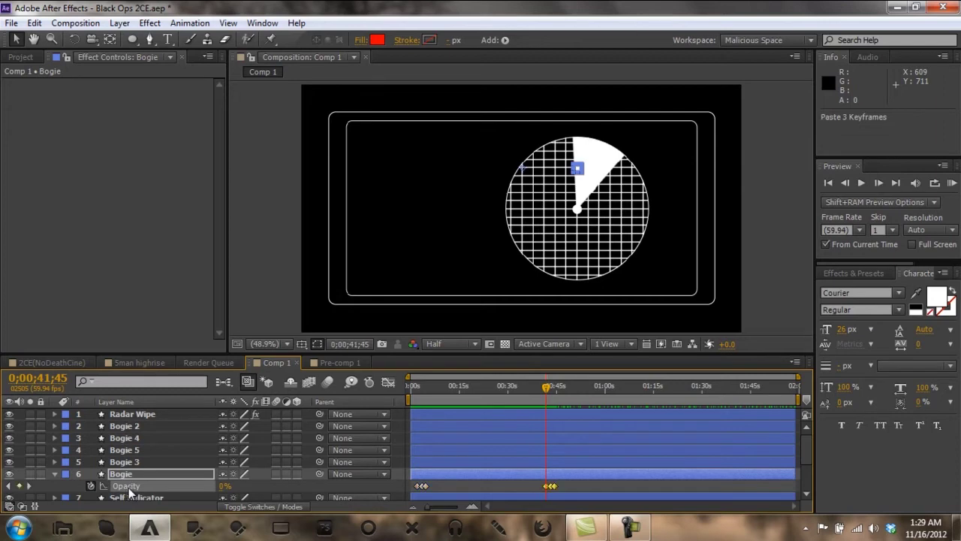
Step: Paste the copied opacity keyframes on the original Bogie layer at 0;01;21;23 and collapse the layer's properties
left_click_drag(549, 388, 676, 415)
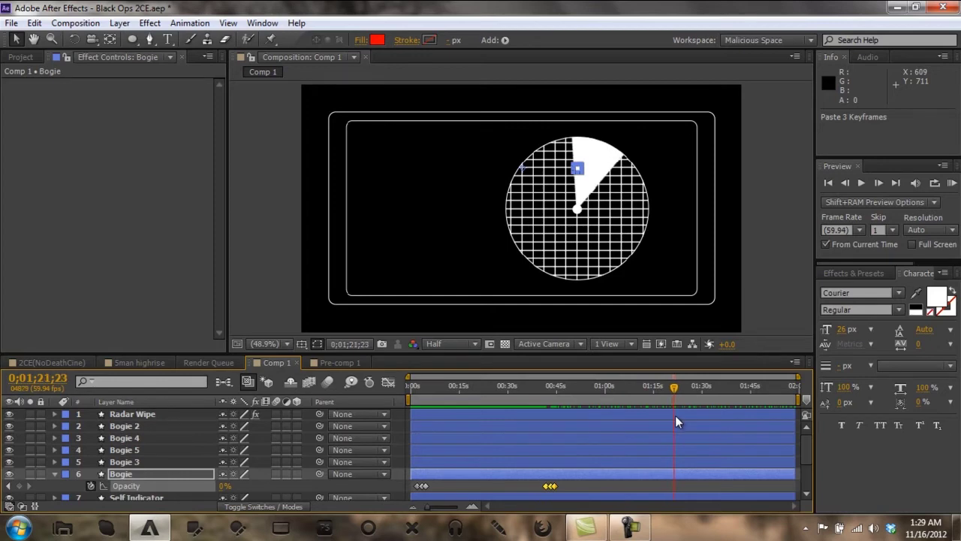
key("ctrl+v")
left_click_drag(674, 392, 802, 412)
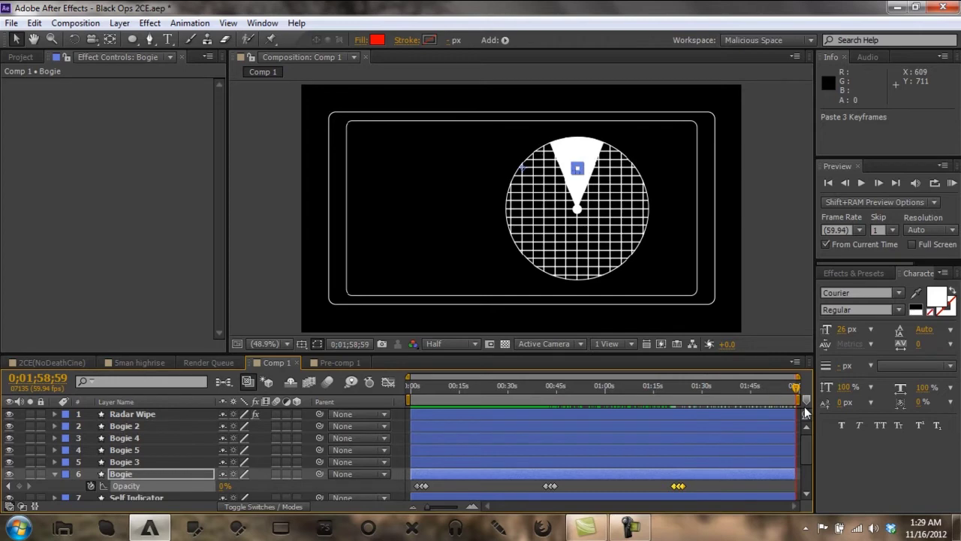
left_click(55, 474)
Step: Deselect all layers and scrub through the whole Comp 1 timeline to review the dots fading with the wipe
left_click(116, 461)
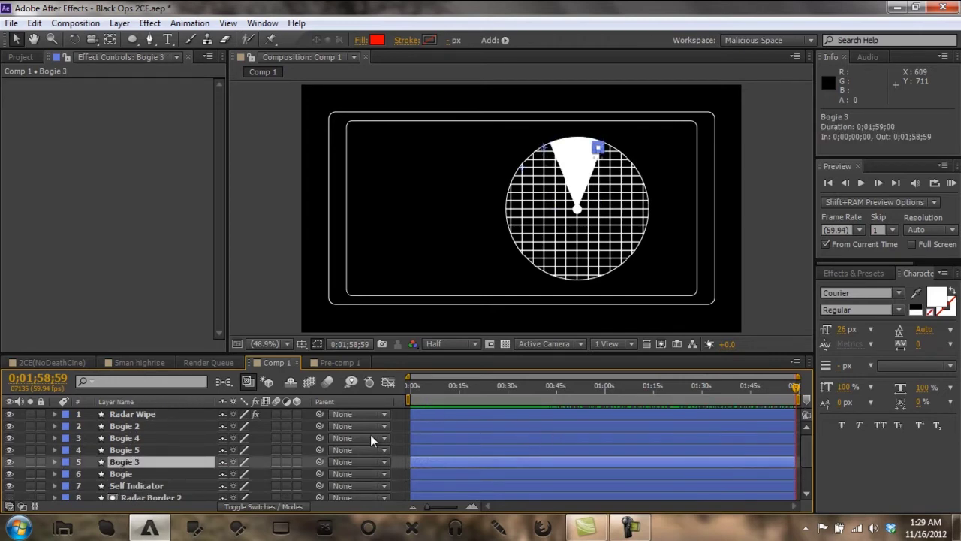
key("ctrl+s")
key("F2")
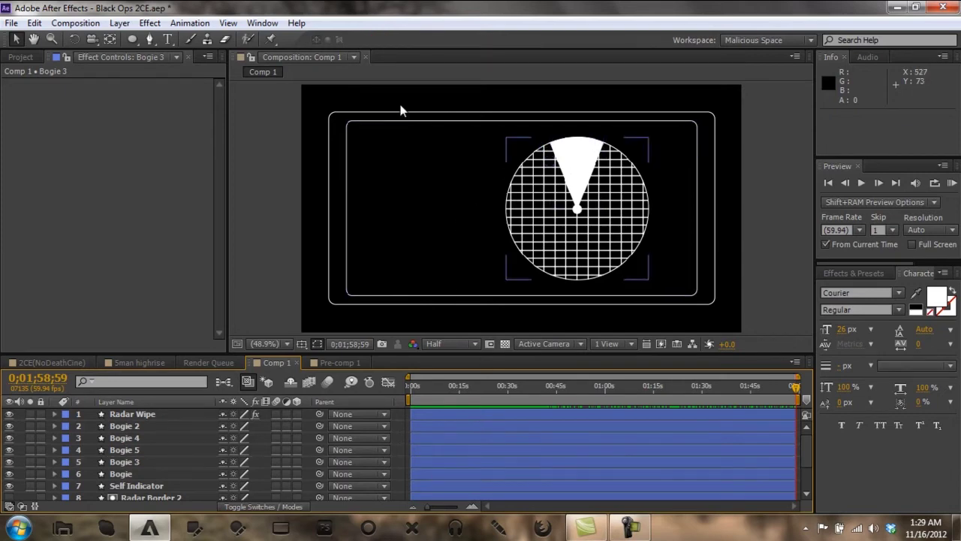
left_click_drag(406, 391, 804, 419)
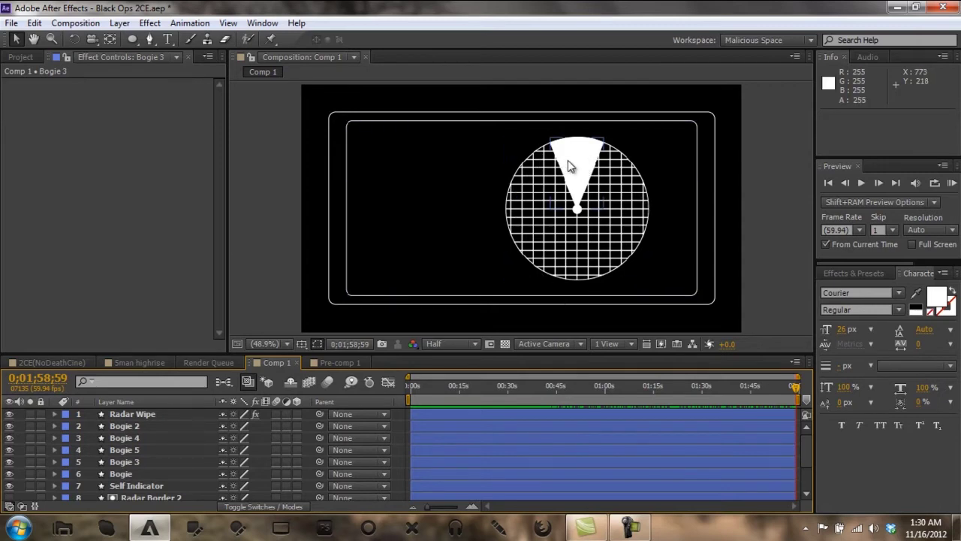
Step: Examine the slow-motion section between the Twixtor speed keyframes in the 5man highrise composition, up to 0;00;11;50
left_click(60, 362)
left_click(138, 362)
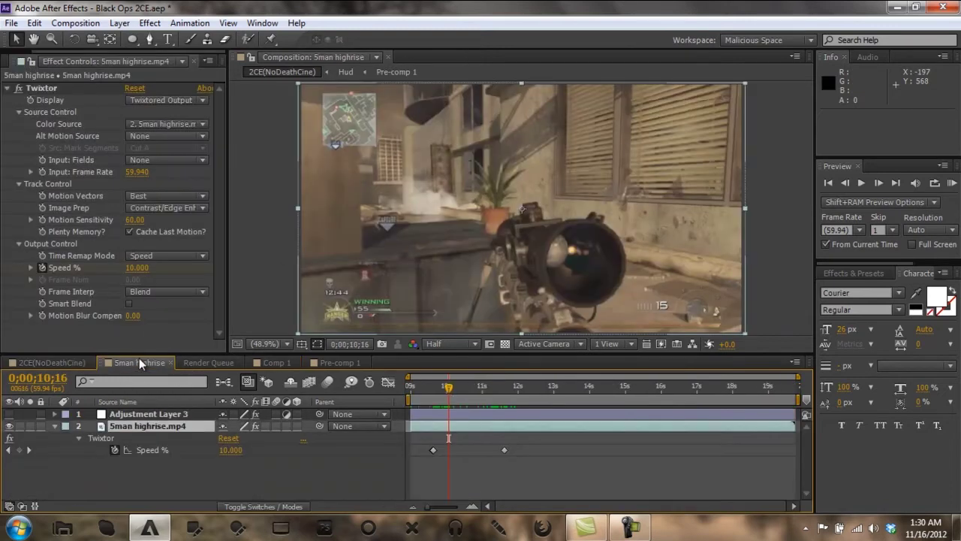
left_click_drag(439, 386, 485, 409)
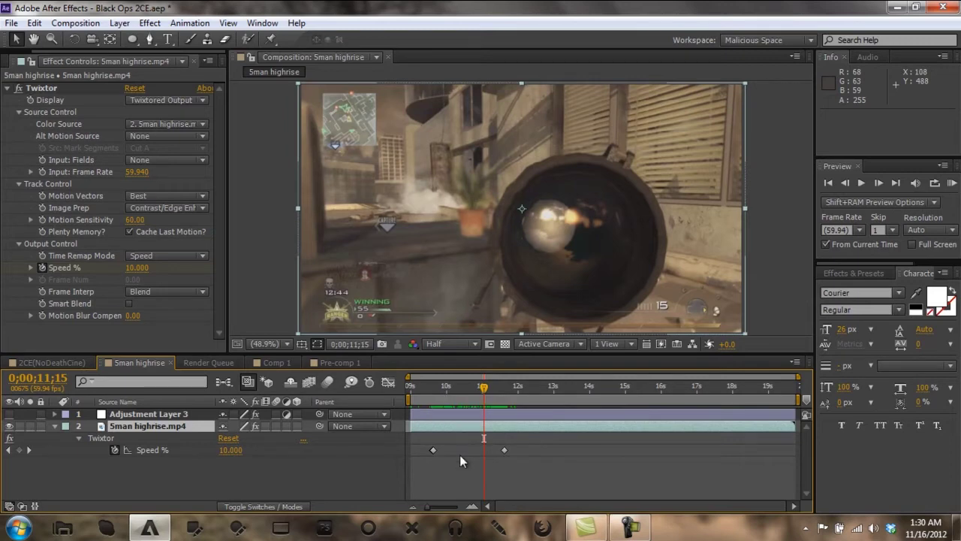
left_click_drag(432, 390, 505, 476)
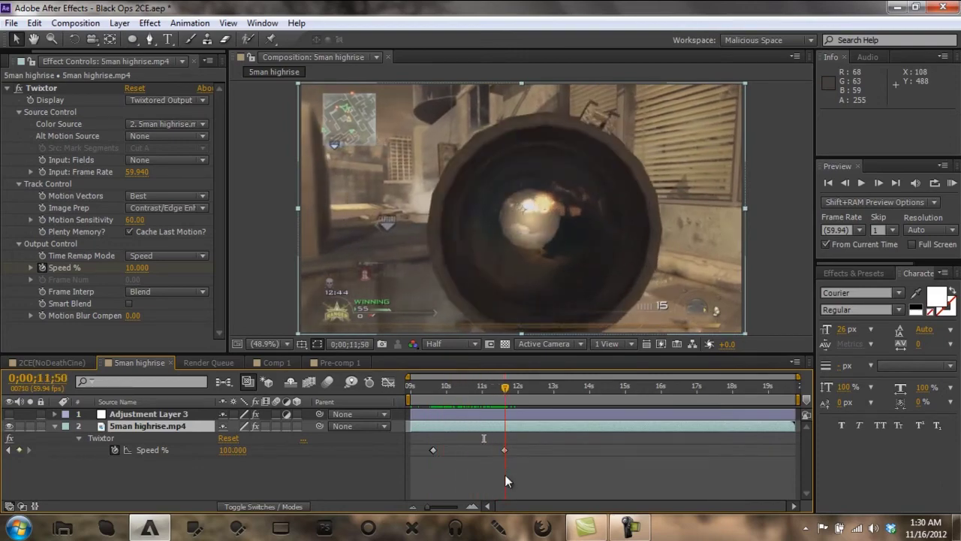
left_click(153, 532)
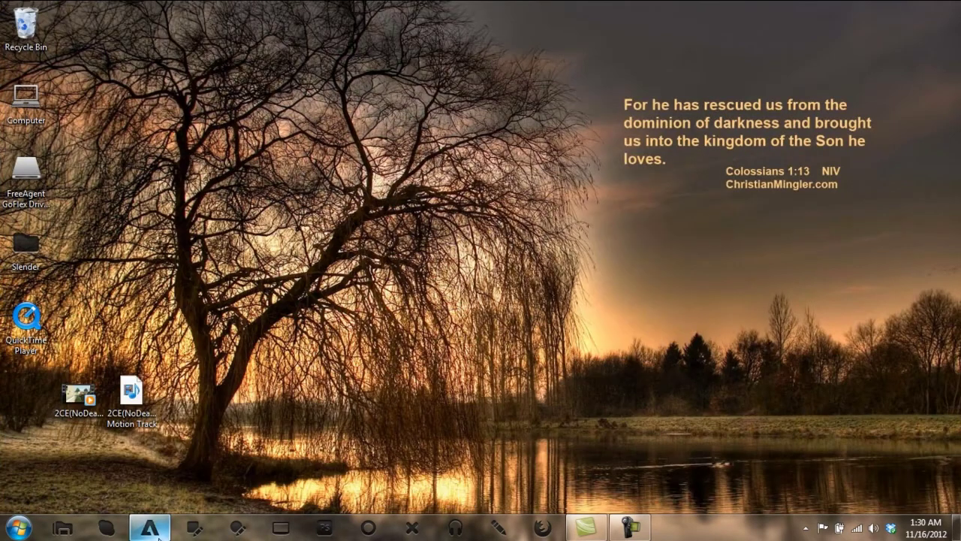
left_click(154, 532)
Step: Switch to After Effects and reveal the Radar Wipe layer's rotation keyframes in Comp 1
left_click(259, 362)
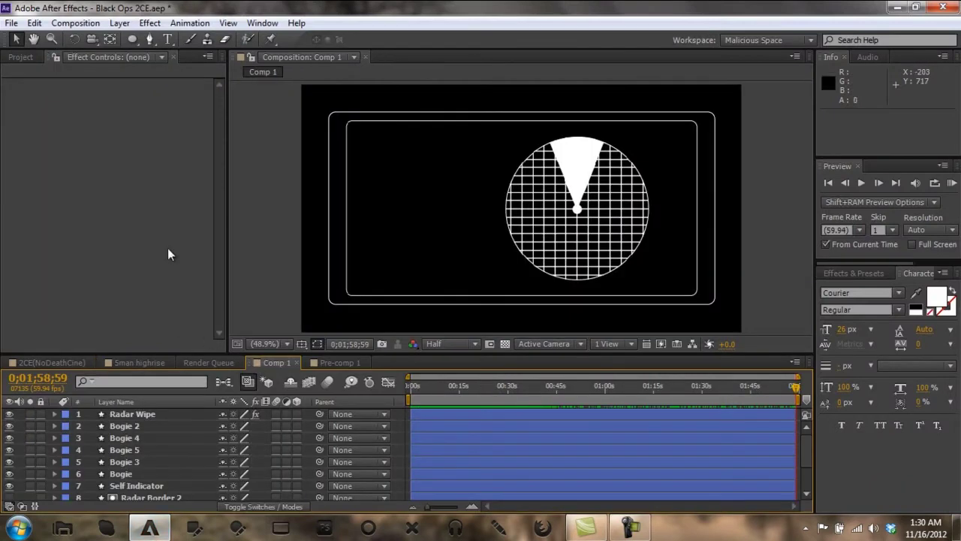
left_click(22, 58)
right_click(44, 237)
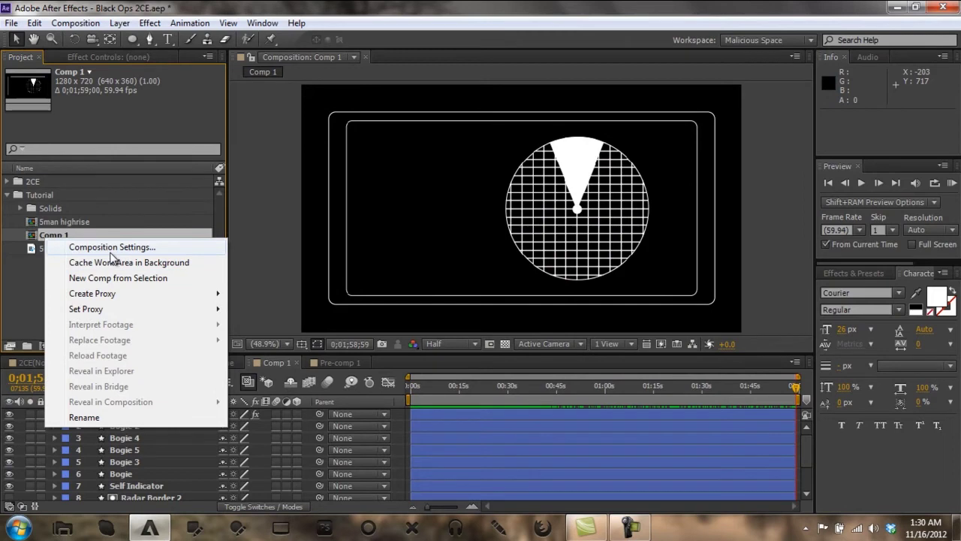
left_click(155, 488)
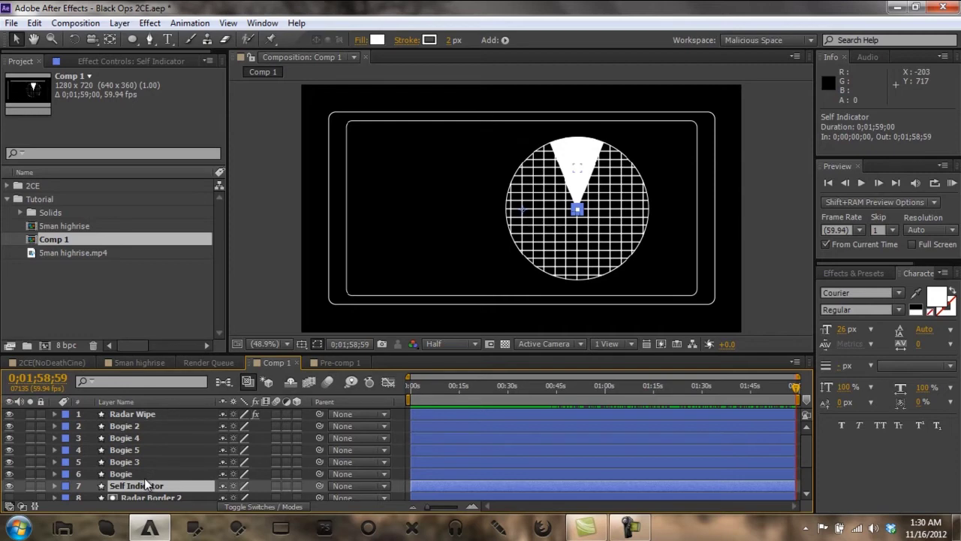
left_click(139, 413)
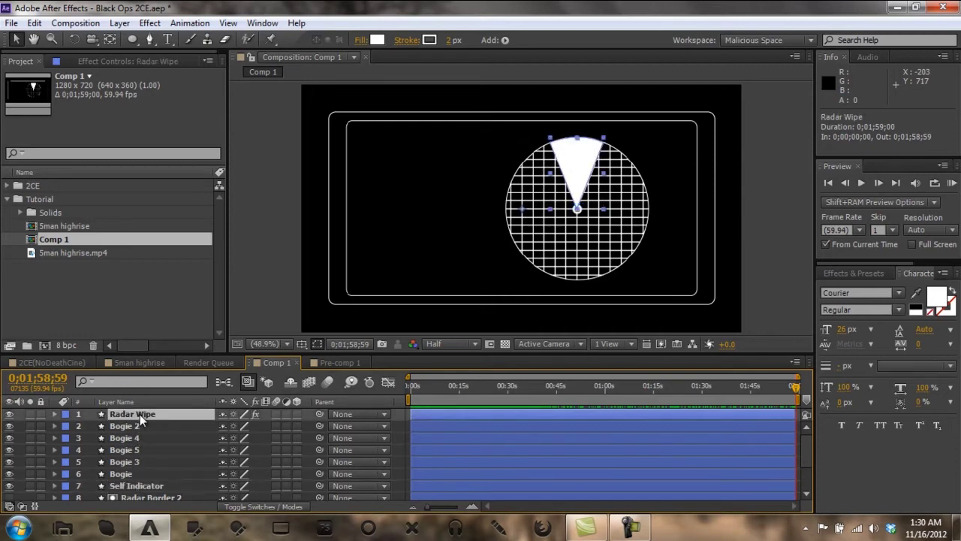
key("r")
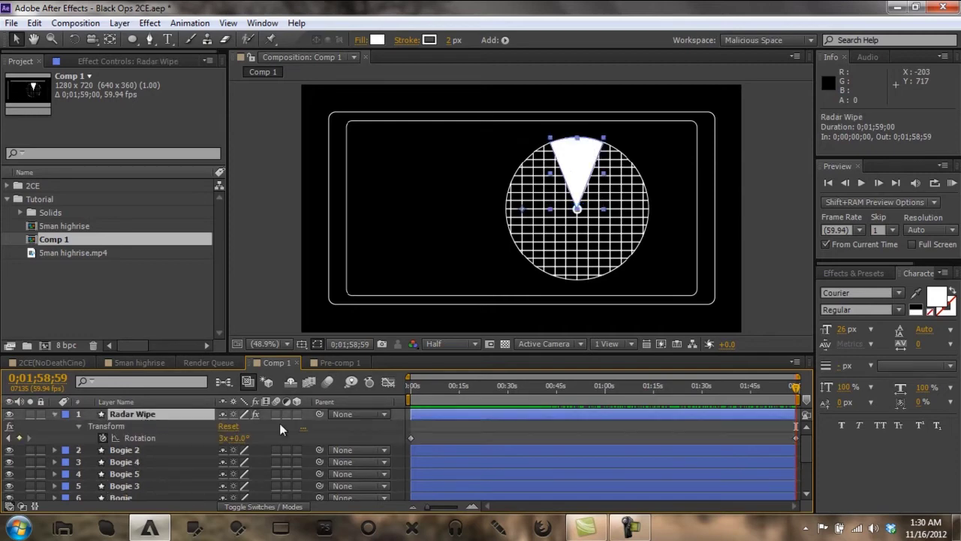
Step: Scrub back to the start of Comp 1 and set the current time to 0;00;01;59
left_click(430, 387)
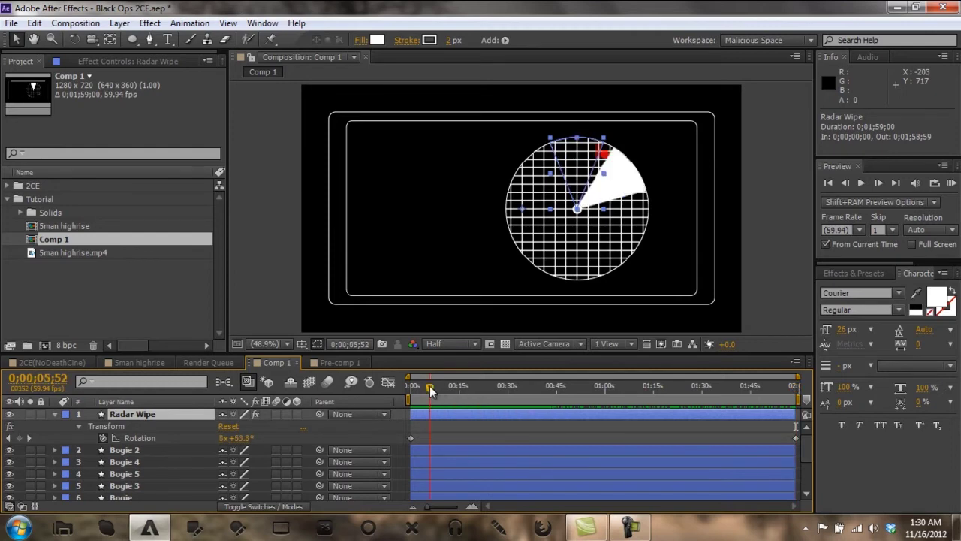
left_click_drag(430, 386, 370, 379)
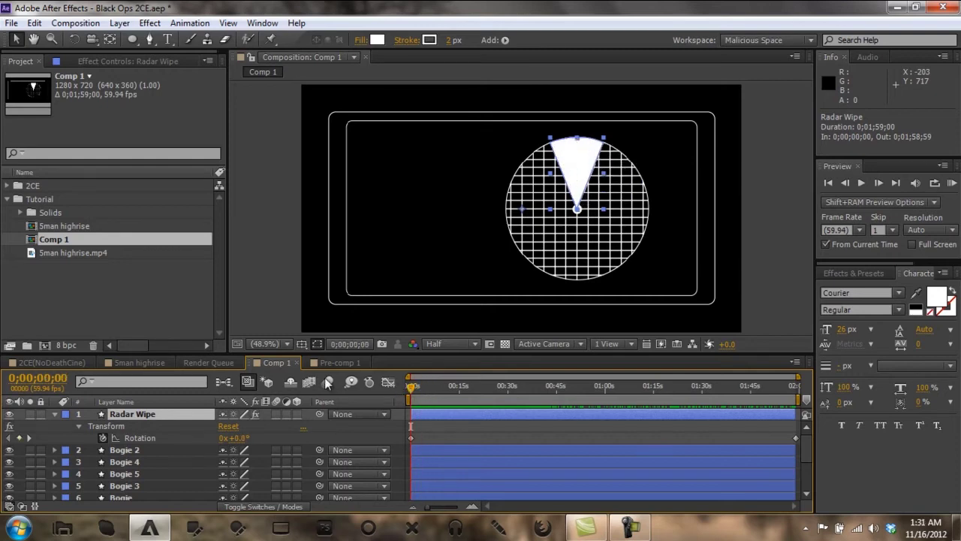
left_click(39, 378)
type("100")
key("BackSpace")
key("BackSpace")
type("59")
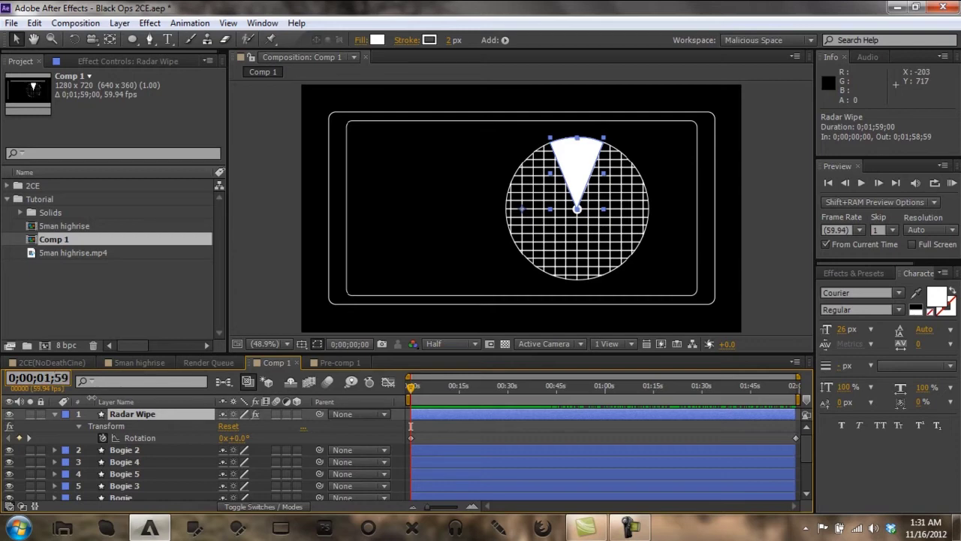
key("Return")
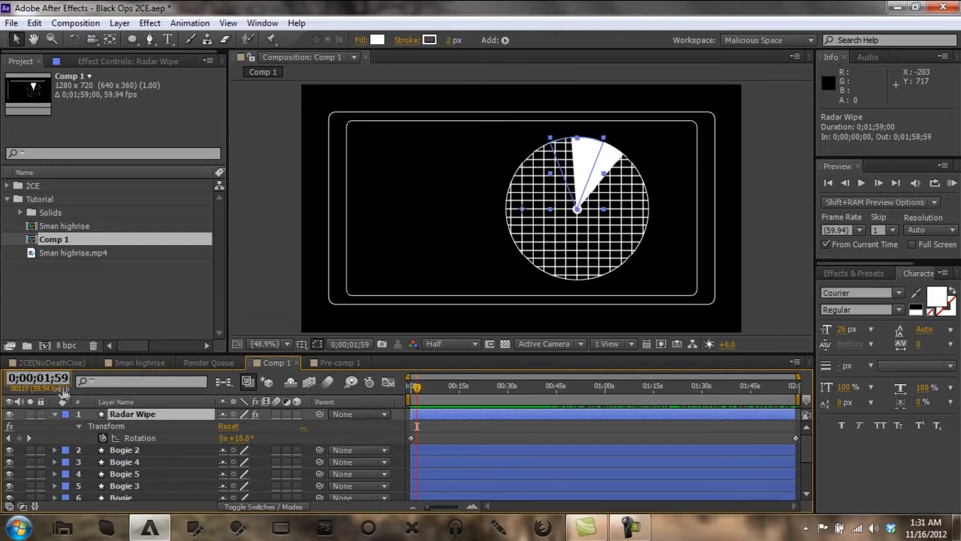
Step: Set the current time to 0;00;02;59 and move the Radar Wipe's last rotation keyframe to it
key("BackSpace")
type("2")
key("Return")
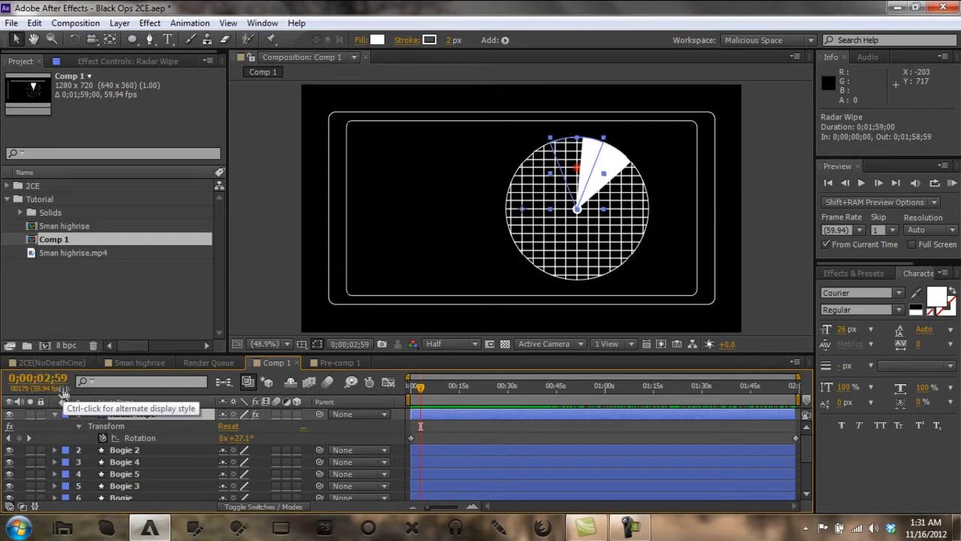
left_click(45, 380)
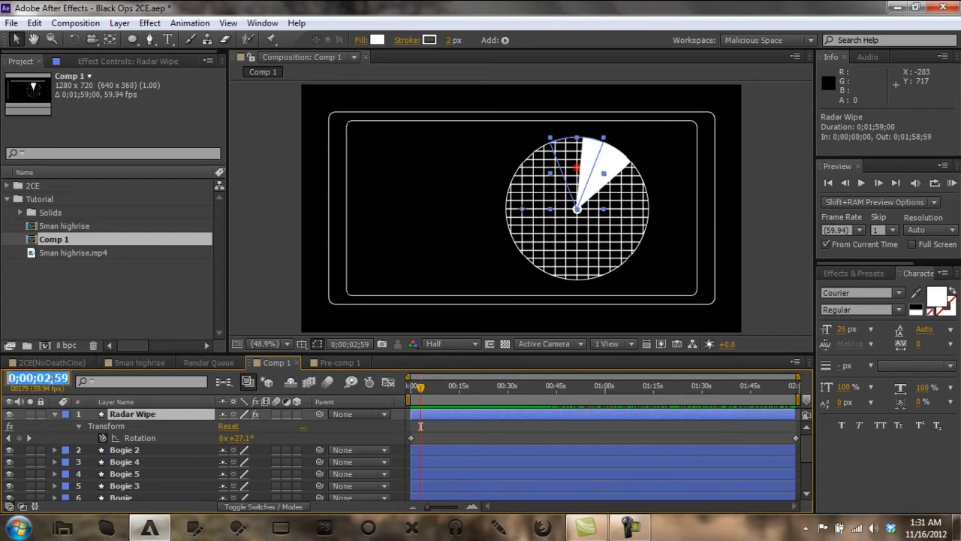
key("BackSpace")
type("1")
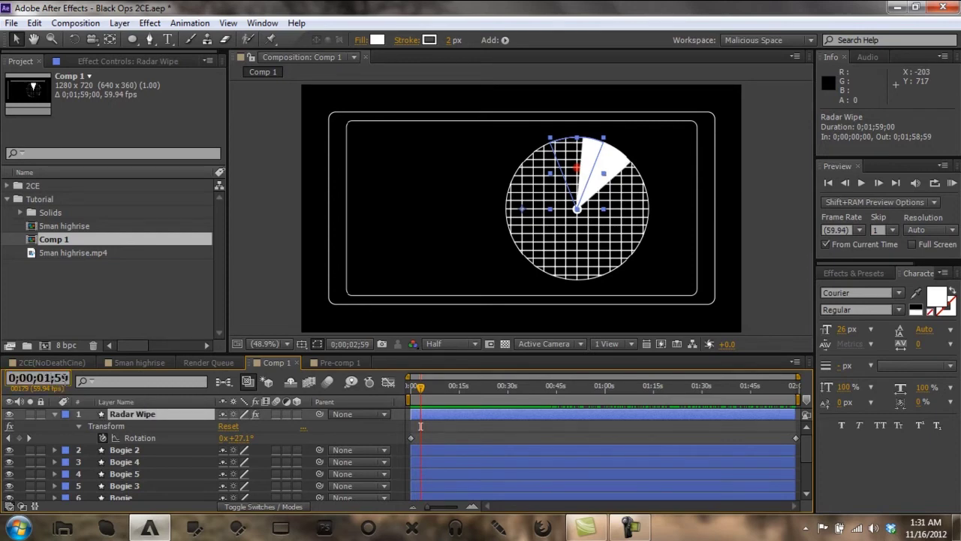
key("BackSpace")
type("2")
key("Return")
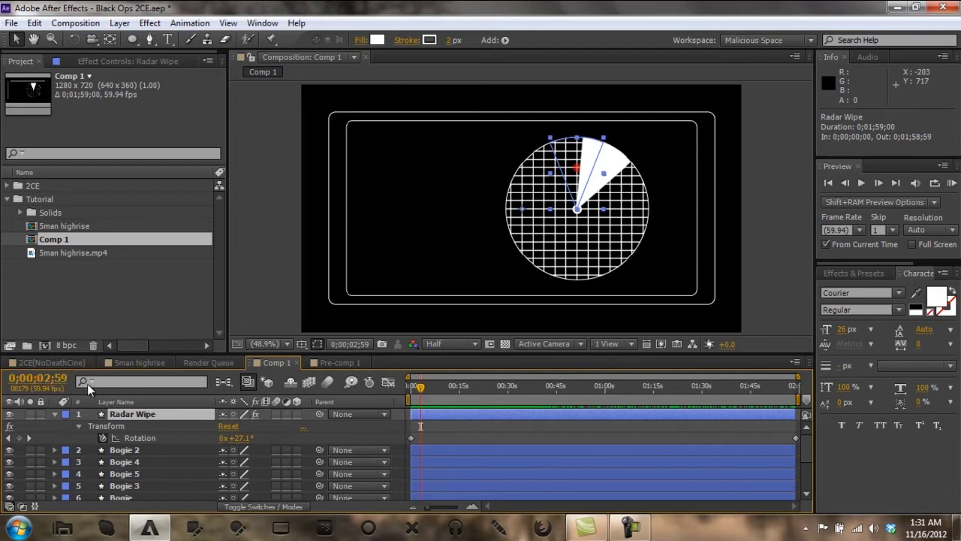
left_click_drag(796, 437, 428, 438)
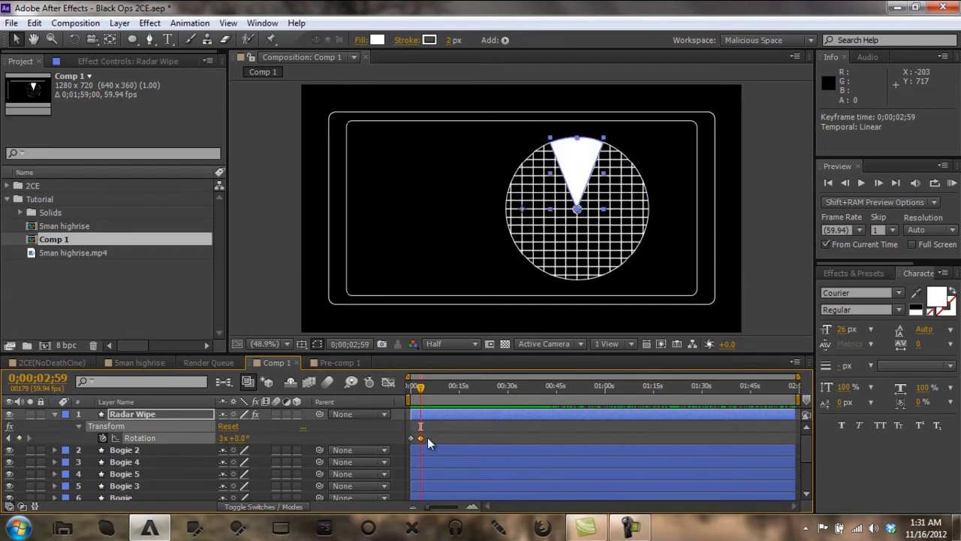
left_click(452, 434)
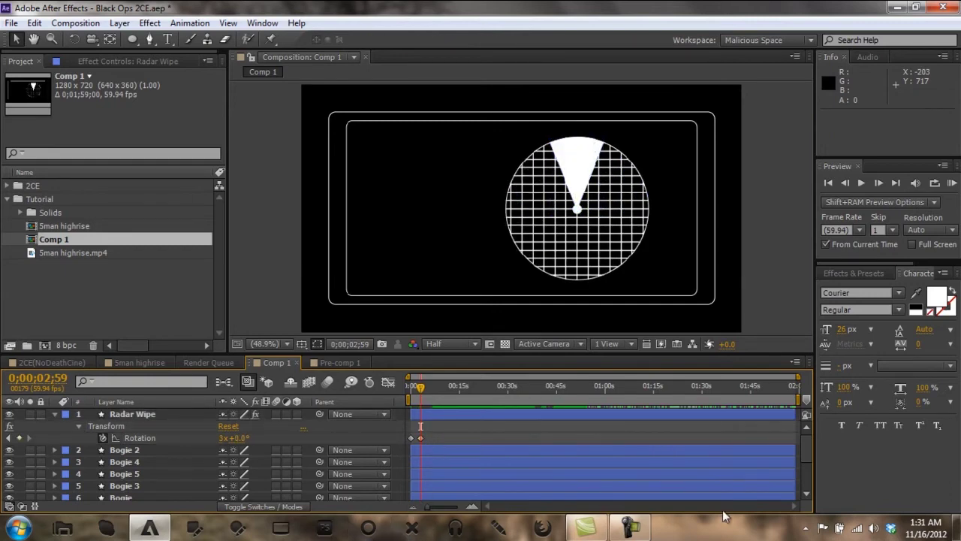
Step: End the work area at 0;00;02;59, trim Comp 1 to it, and collapse the Radar Wipe layer's properties
left_click(89, 426)
right_click(128, 414)
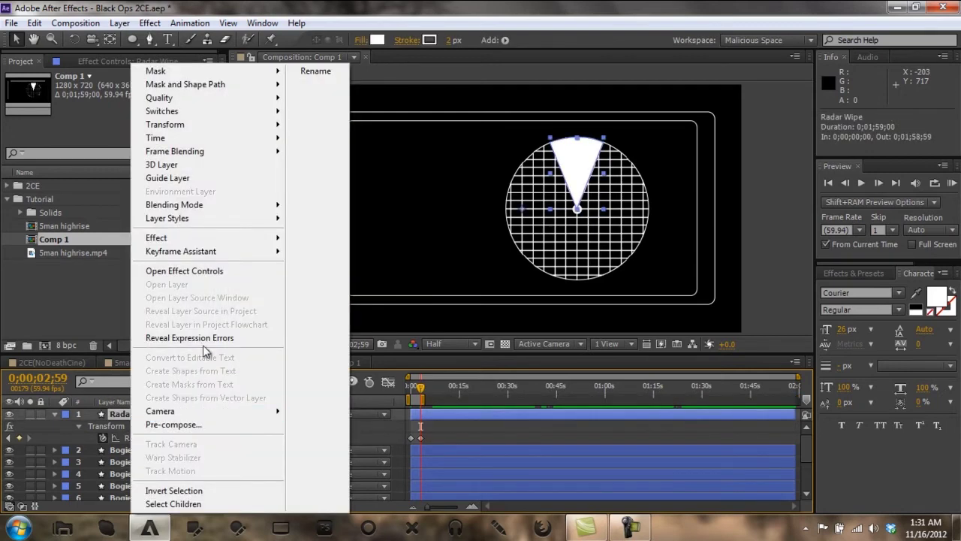
right_click(419, 402)
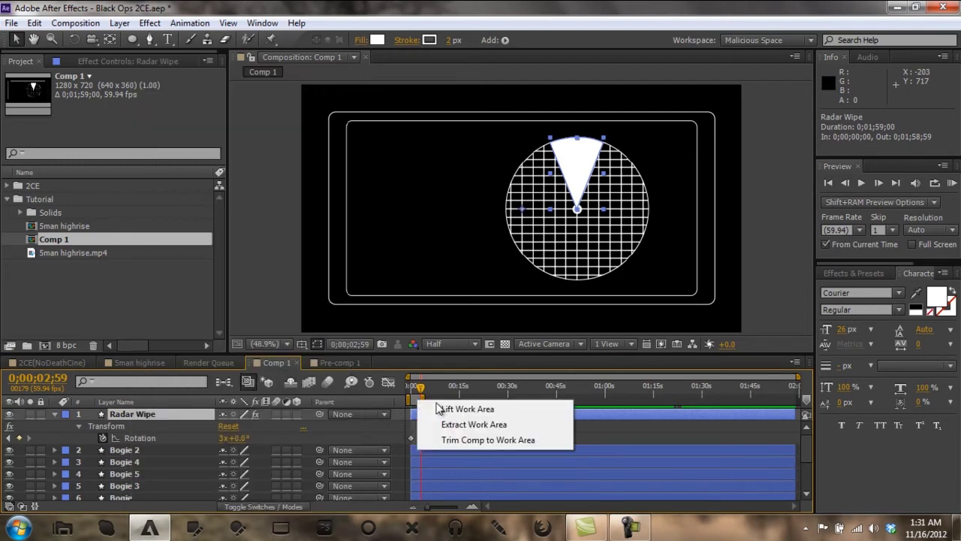
left_click(465, 440)
left_click(436, 429)
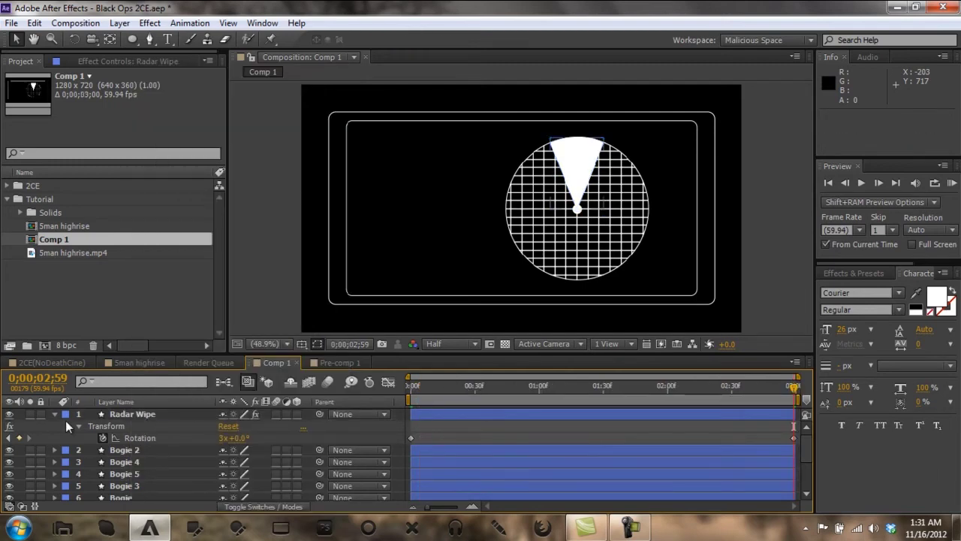
left_click(55, 415)
Step: Draw a rounded rectangle about 481 by 41 px inside the inner border's upper-left corner, with no fill and a 2 px white stroke
left_click_drag(412, 389, 389, 405)
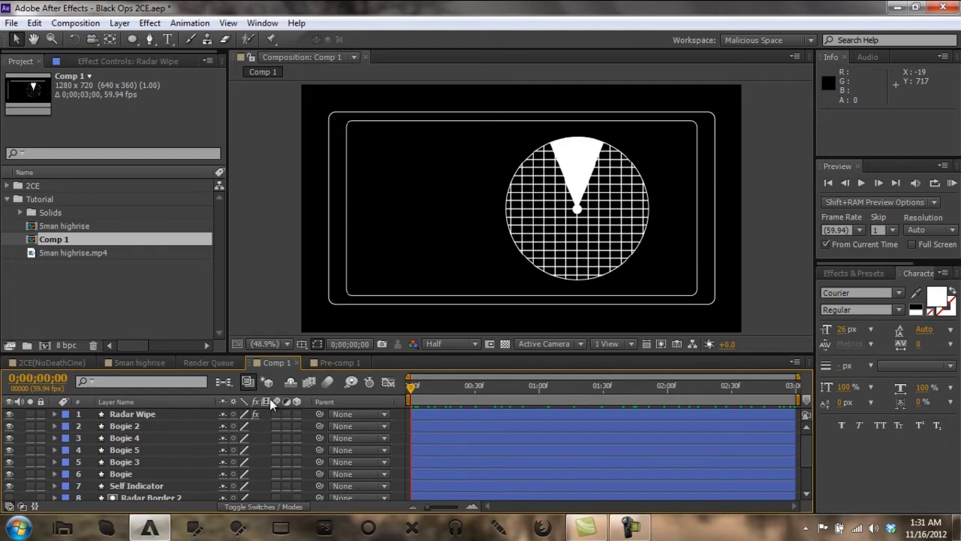
left_click_drag(133, 40, 157, 55)
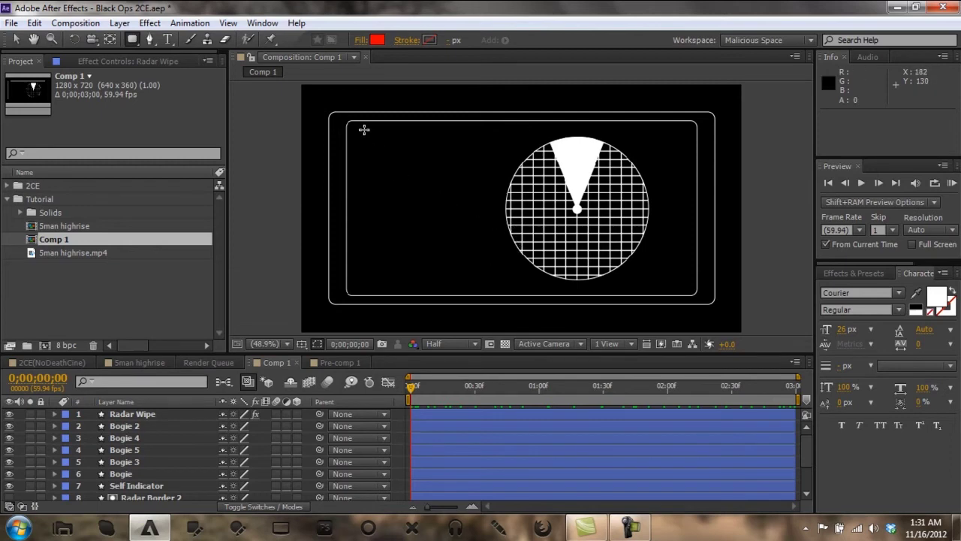
left_click_drag(356, 129, 524, 143)
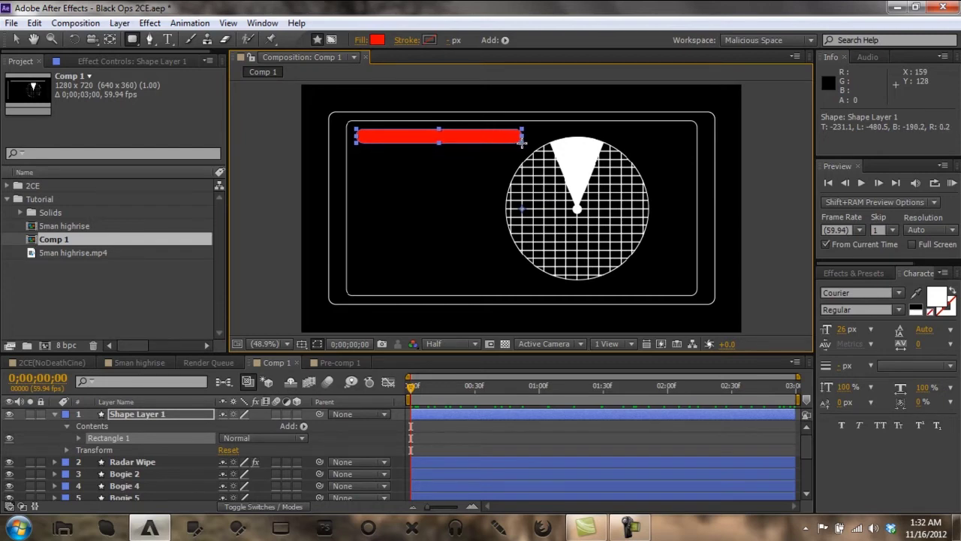
left_click(375, 41, "alt")
left_click(376, 40, "alt")
left_click(376, 40, "alt")
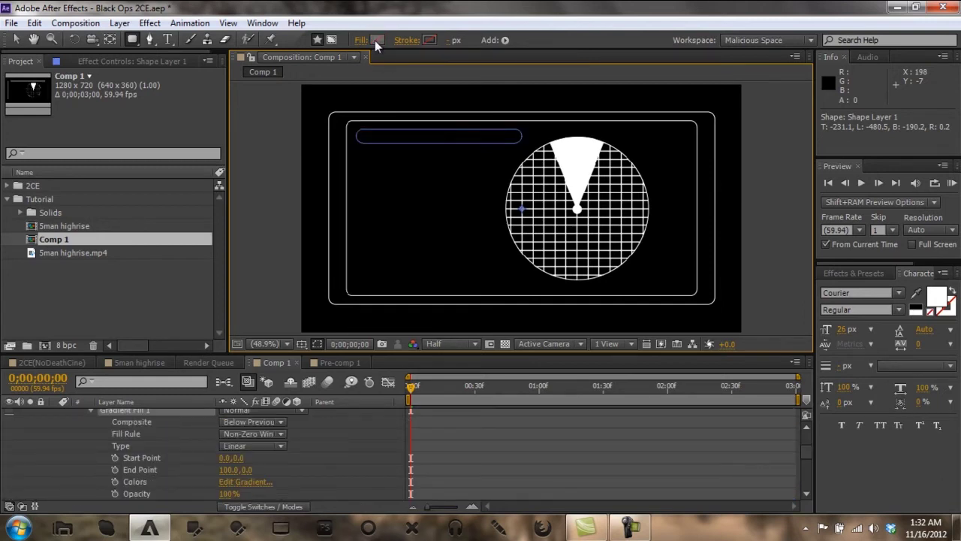
left_click(429, 41, "alt")
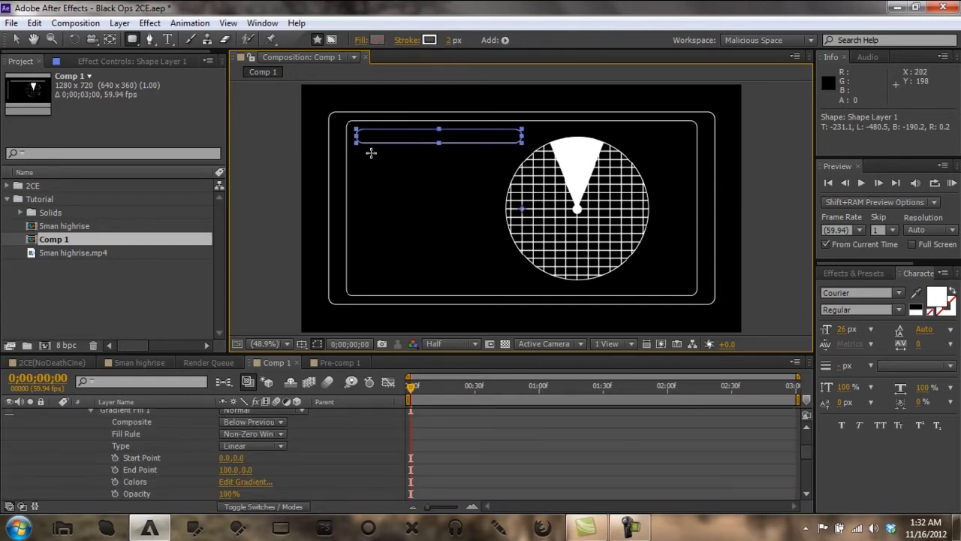
left_click(345, 447)
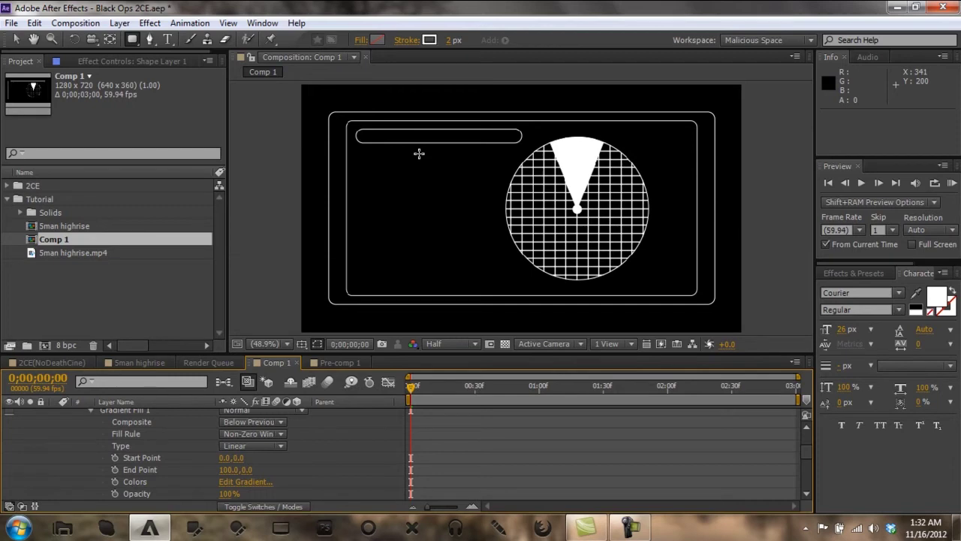
Step: Draw a shorter outlined rounded rectangle beneath the first one, ending beside the radar, and collapse both shape layers' properties
left_click_drag(419, 153, 518, 167)
left_click(348, 425)
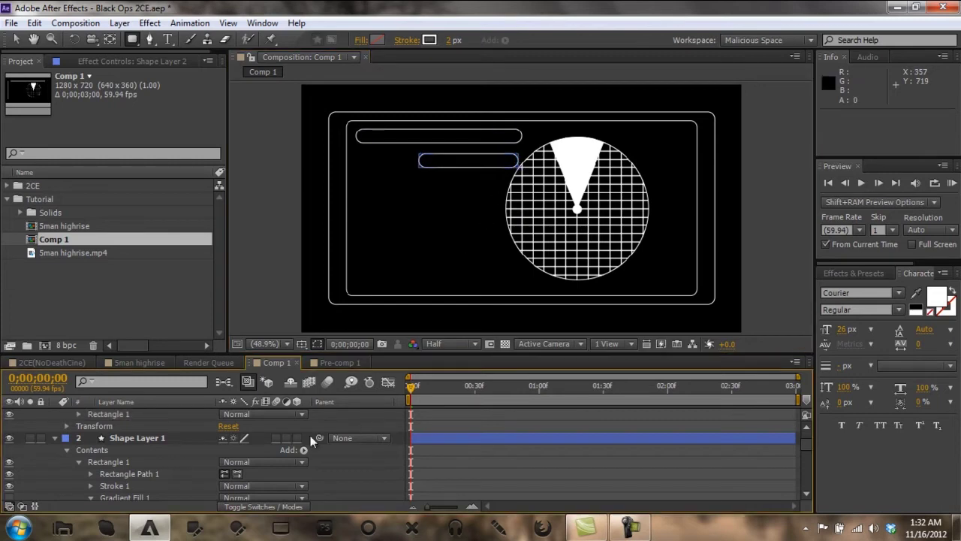
left_click(56, 437)
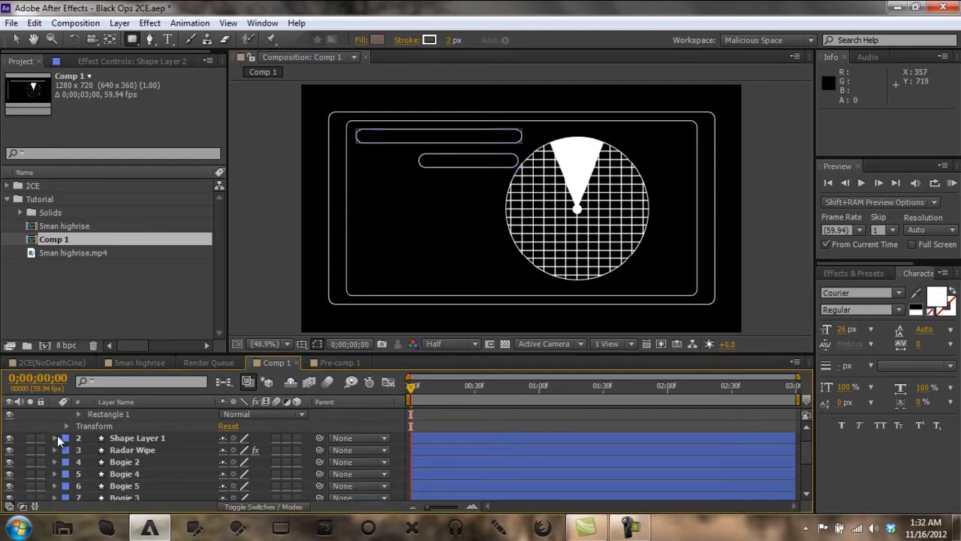
scroll(57, 435, "up", 1)
left_click(55, 413)
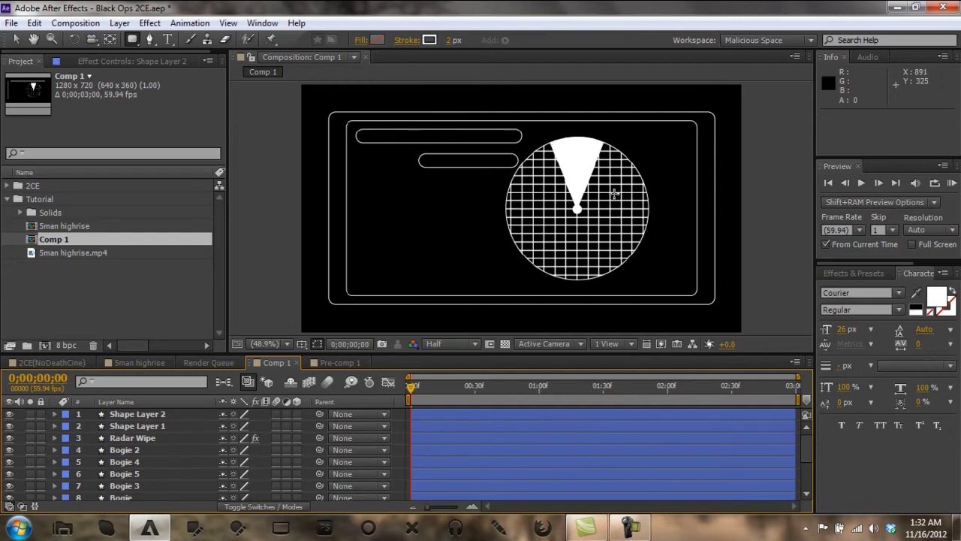
Step: Check the 5man highrise clip and the finished HUD in the 2CE(NoDeathCine) composition, returning to Comp 1
left_click(131, 362)
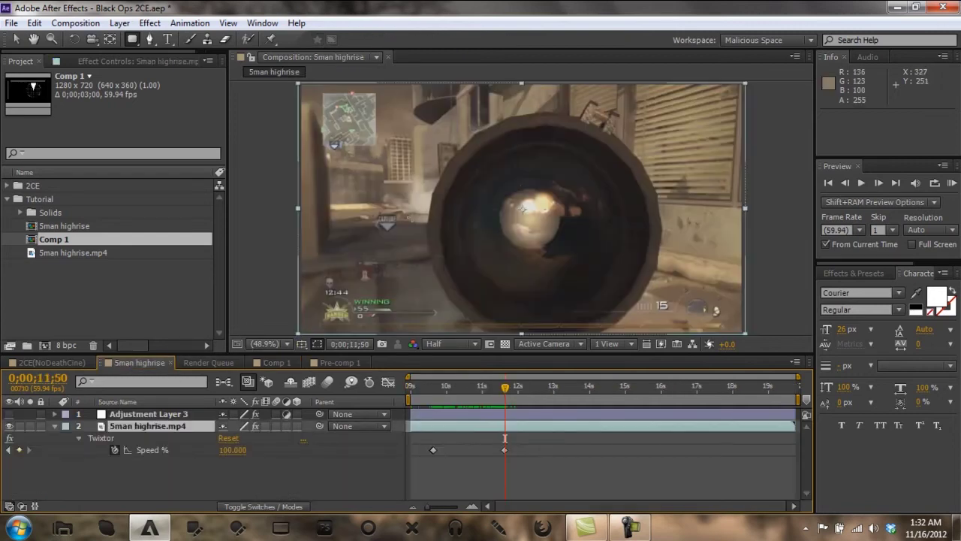
left_click(280, 366)
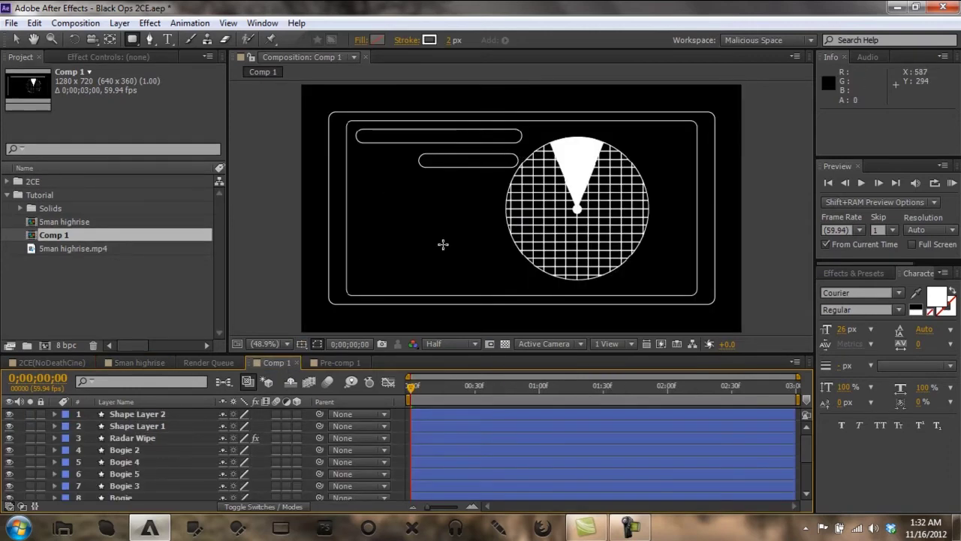
left_click(63, 362)
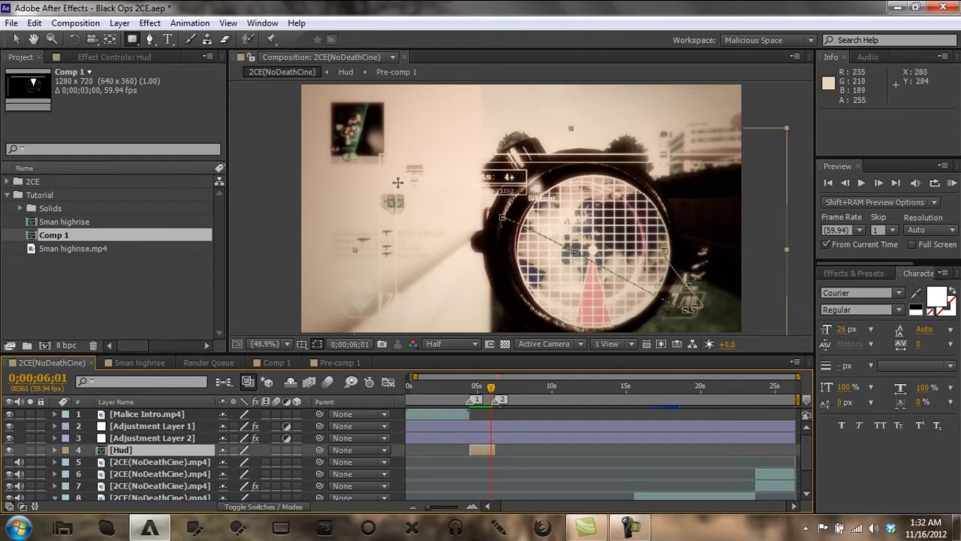
left_click(277, 362)
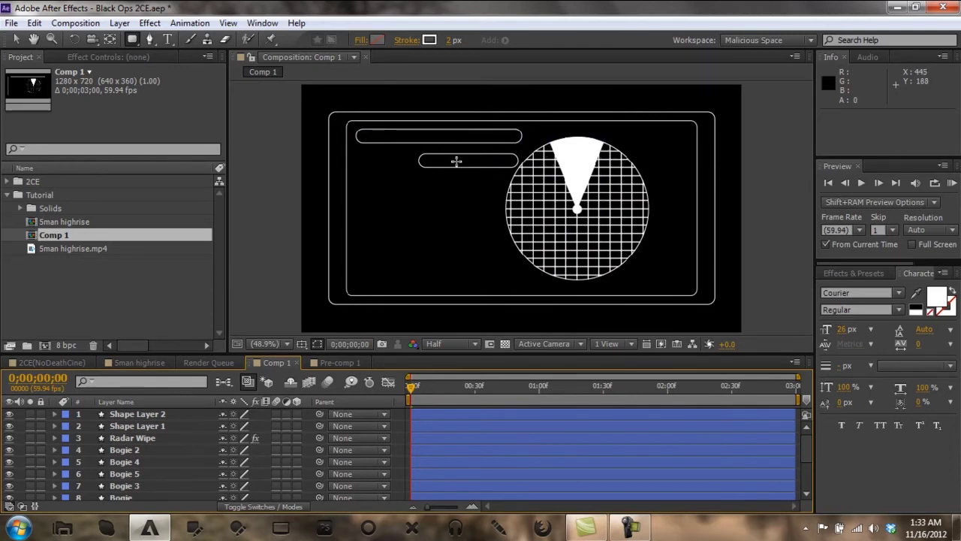
Step: Draw a short vertical 2 px white line with the Pen tool connecting the upper bar's lower edge to the lower bar
left_click(151, 40)
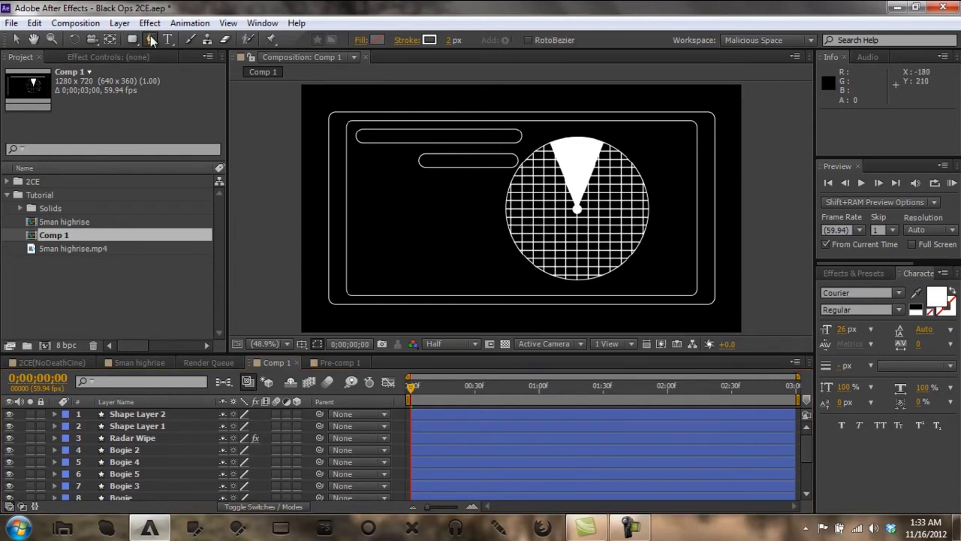
scroll(470, 158, "up", 3)
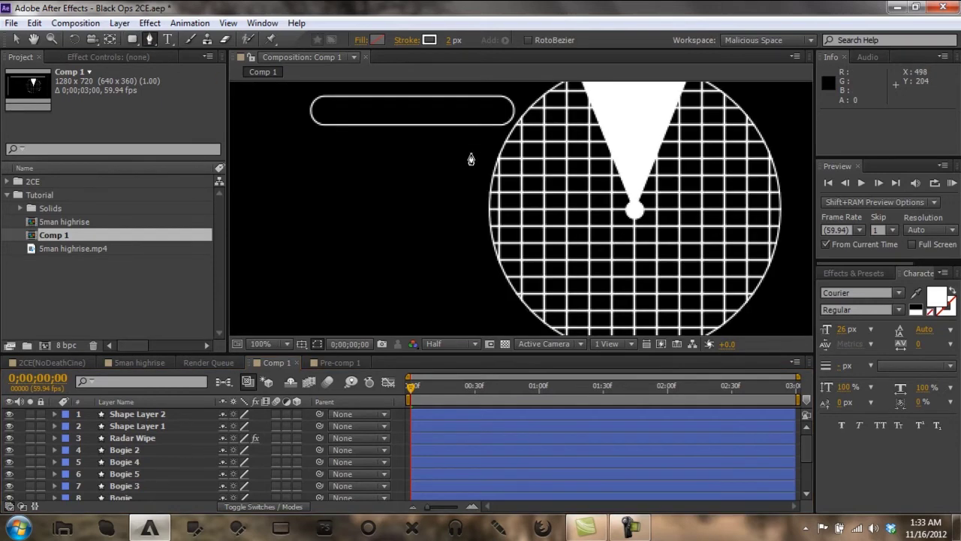
left_click_drag(451, 138, 453, 258)
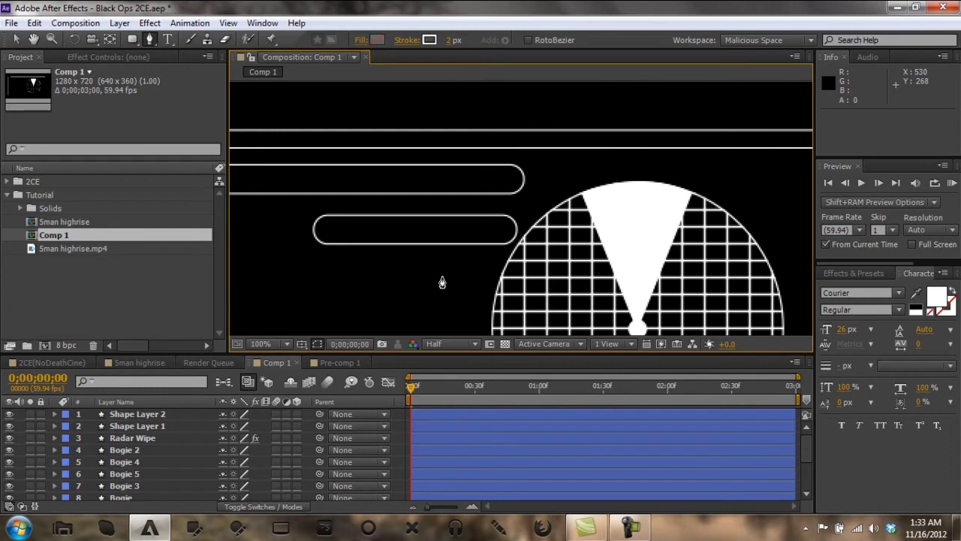
left_click(408, 193)
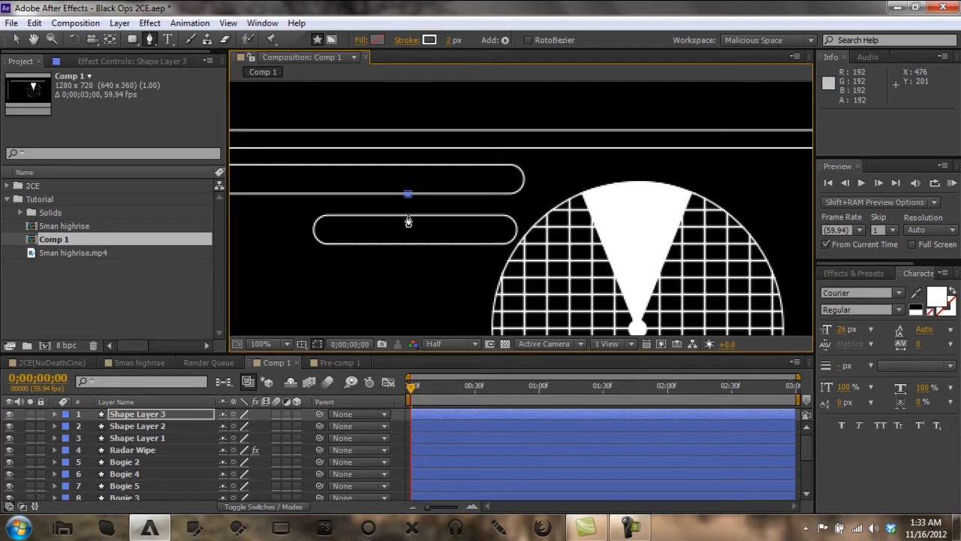
left_click(408, 217)
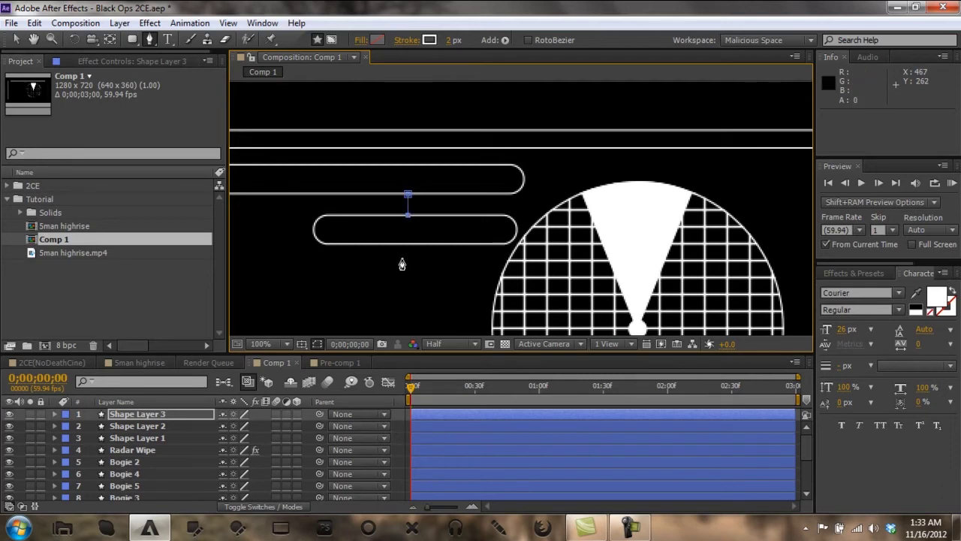
left_click(395, 422)
Step: Draw a short horizontal 2 px line with the Pen tool from the inner border to the upper bar's near end, on its own shape layer
scroll(389, 260, "down", 1)
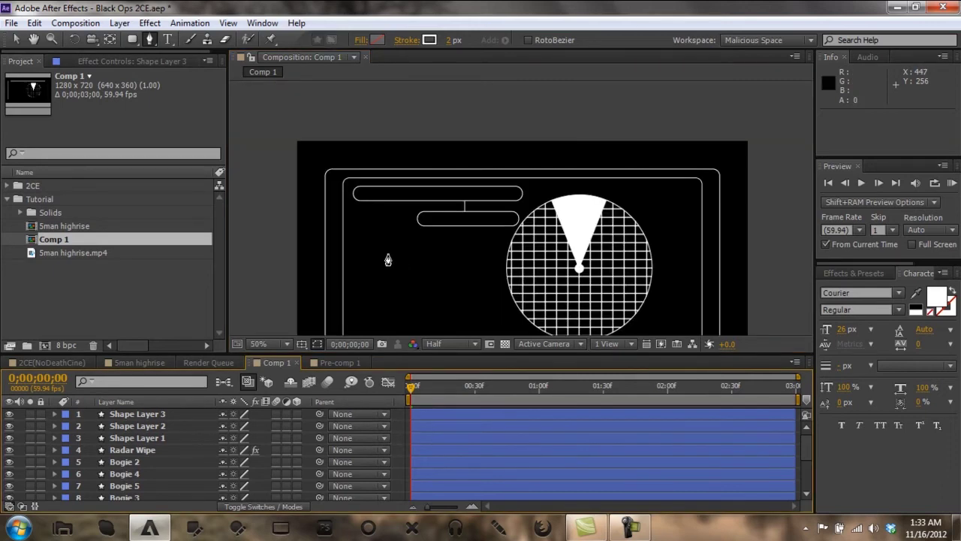
scroll(388, 260, "down", 1)
scroll(389, 260, "up", 1)
scroll(350, 202, "up", 1)
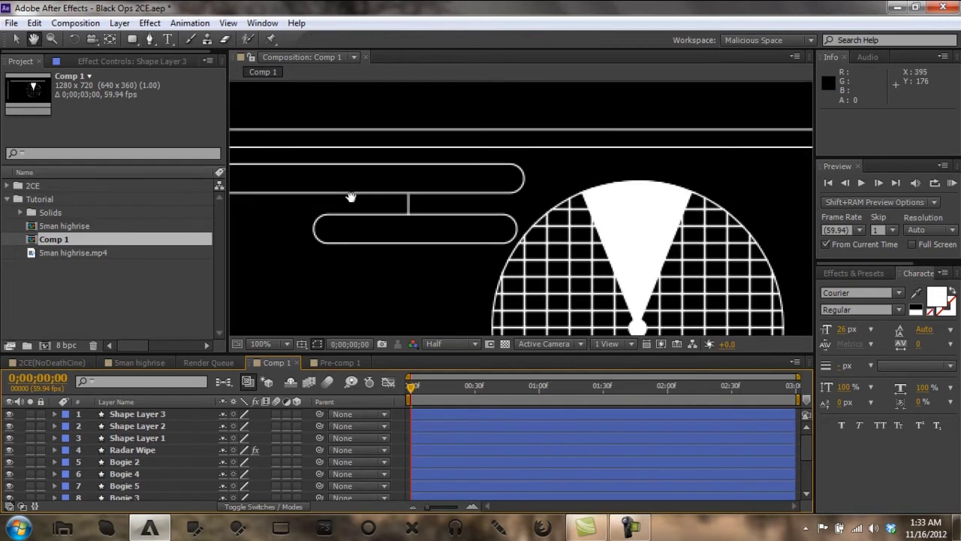
scroll(351, 202, "up", 1)
scroll(441, 199, "up", 1)
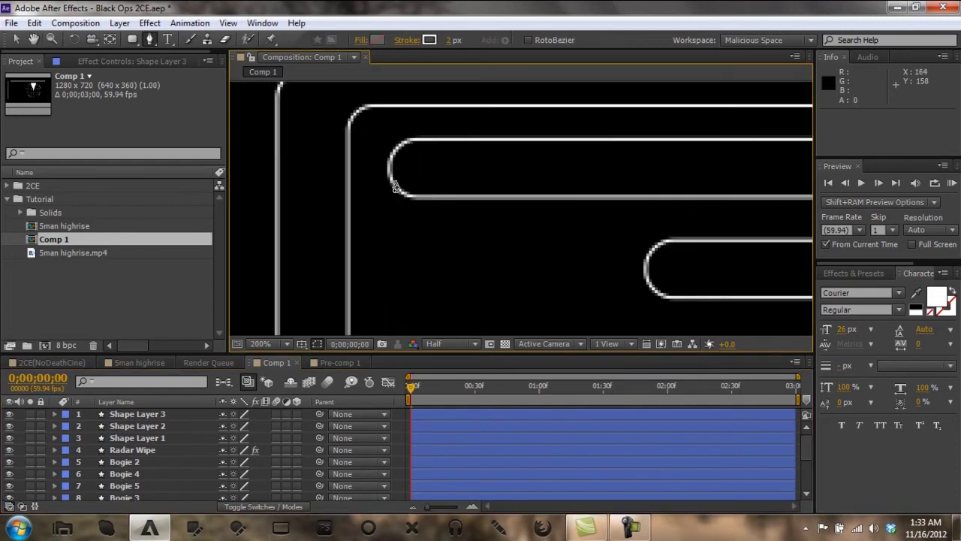
left_click(346, 171)
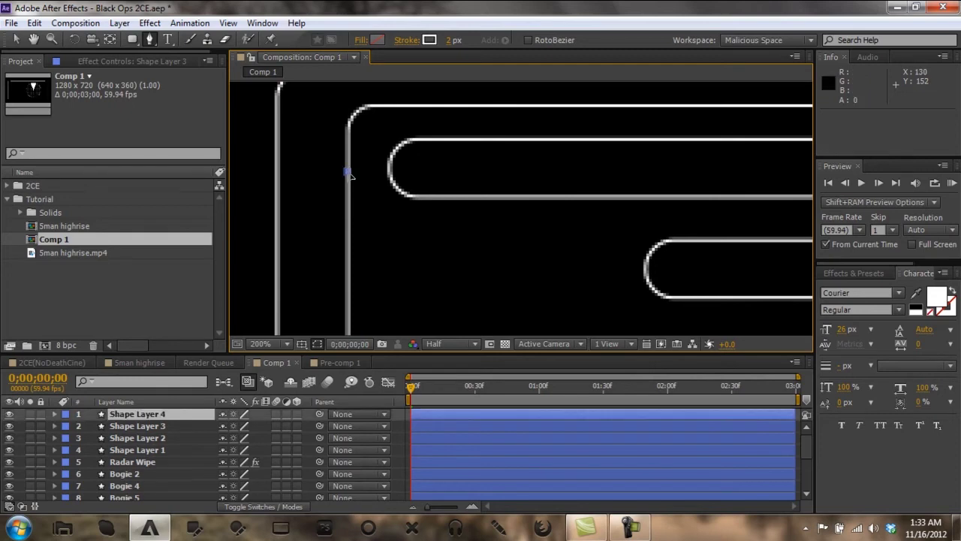
left_click(390, 172)
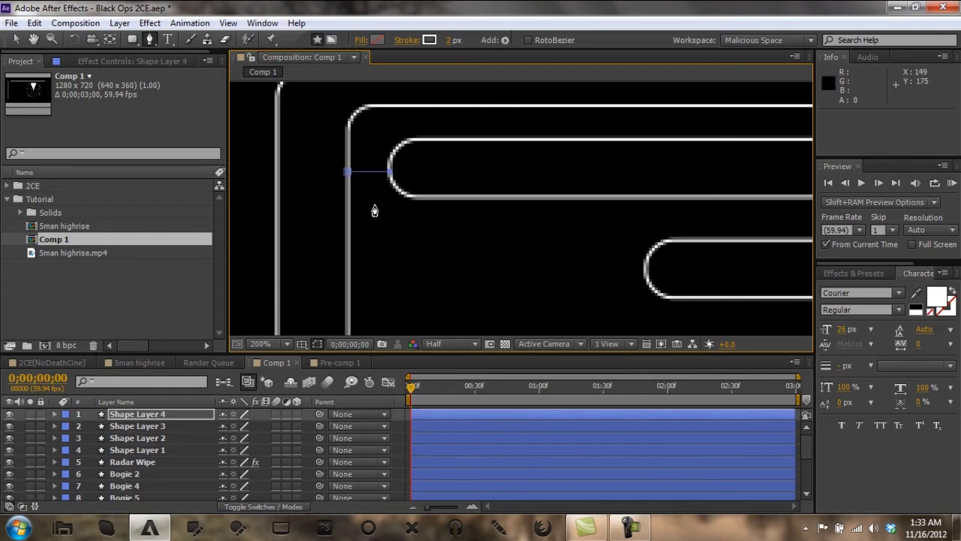
key("comma")
key("comma")
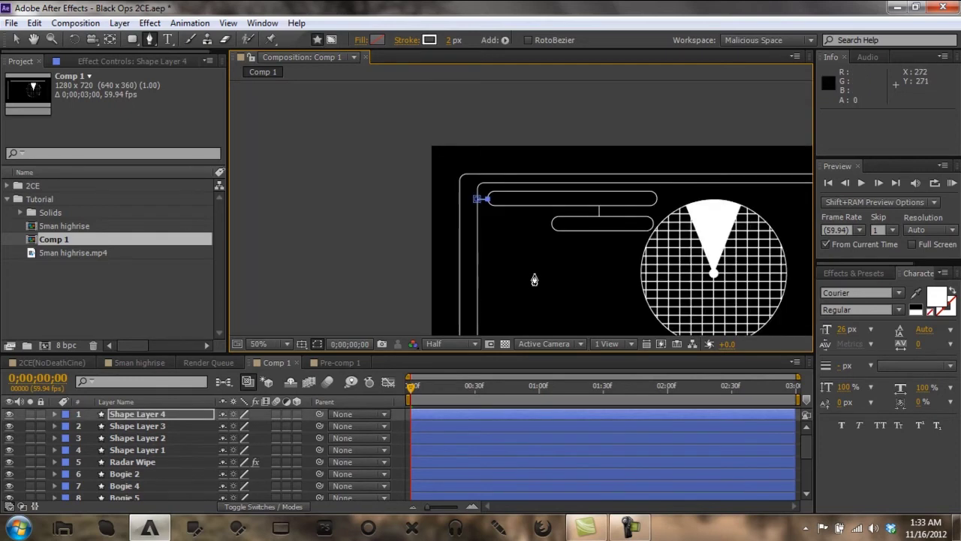
left_click(395, 414)
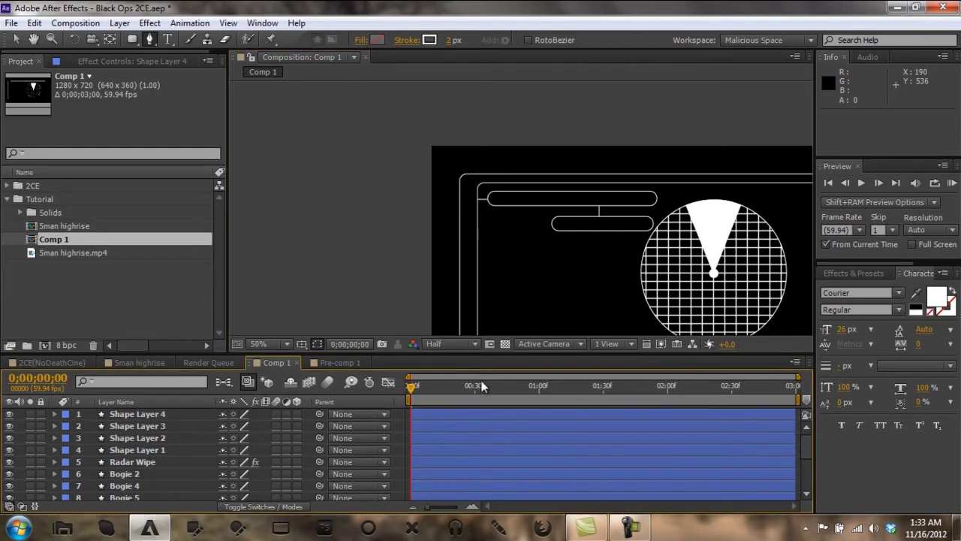
key("h")
mouse_move(541, 266)
left_mouse_down()
mouse_move(351, 176)
mouse_move(399, 219)
mouse_move(421, 208)
left_mouse_up()
key("g")
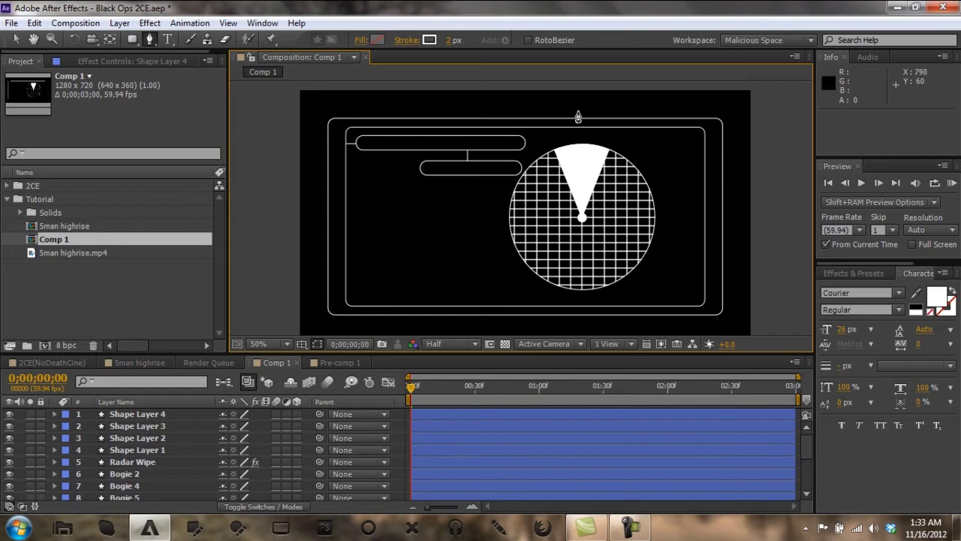
Step: Rename the long upper bar's layer, Shape Layer 1, as Info Box LG
left_click(72, 367)
left_click(272, 359)
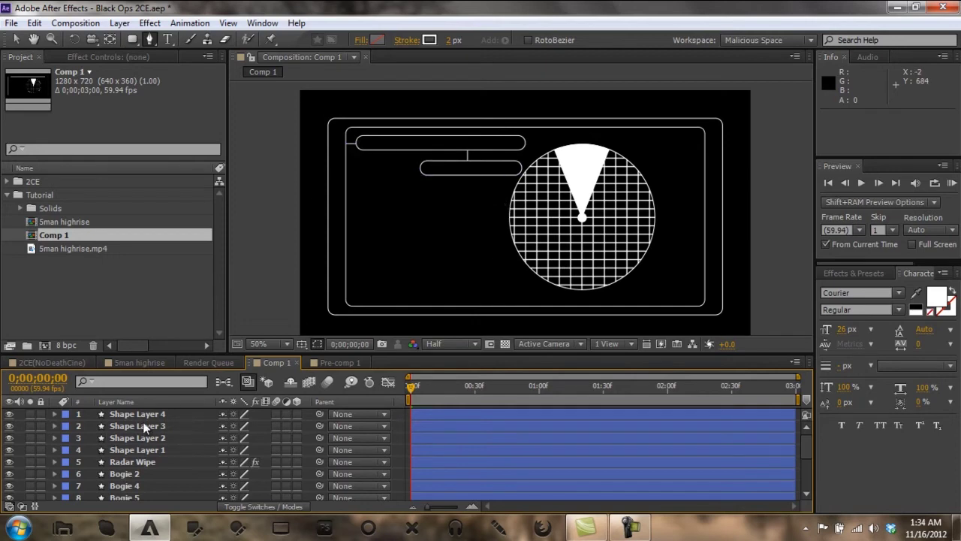
left_click(145, 449)
right_click(144, 449)
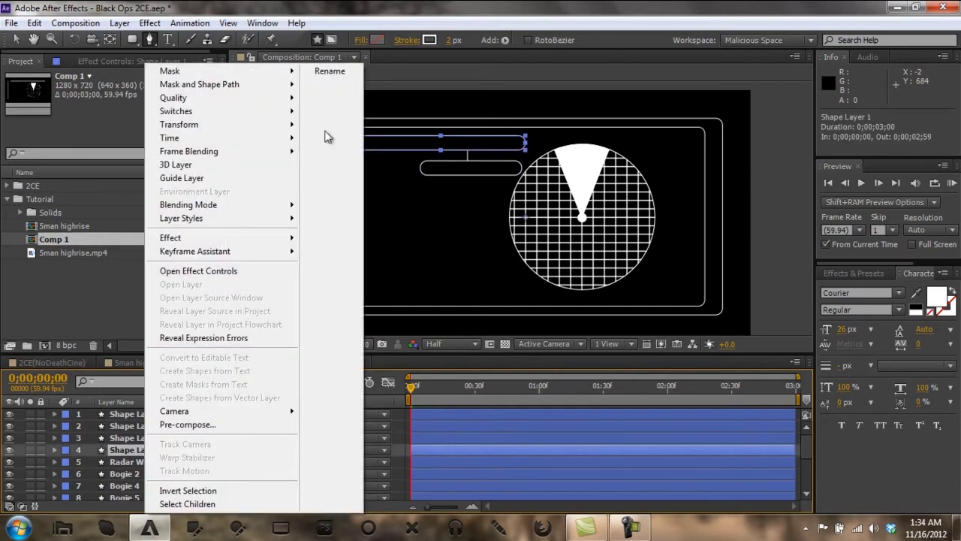
left_click(331, 73)
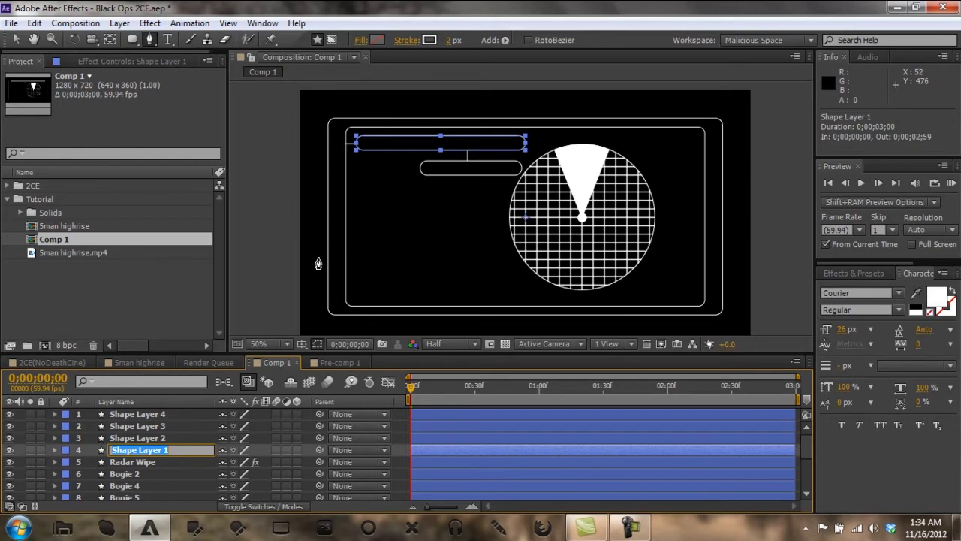
type("Info Box")
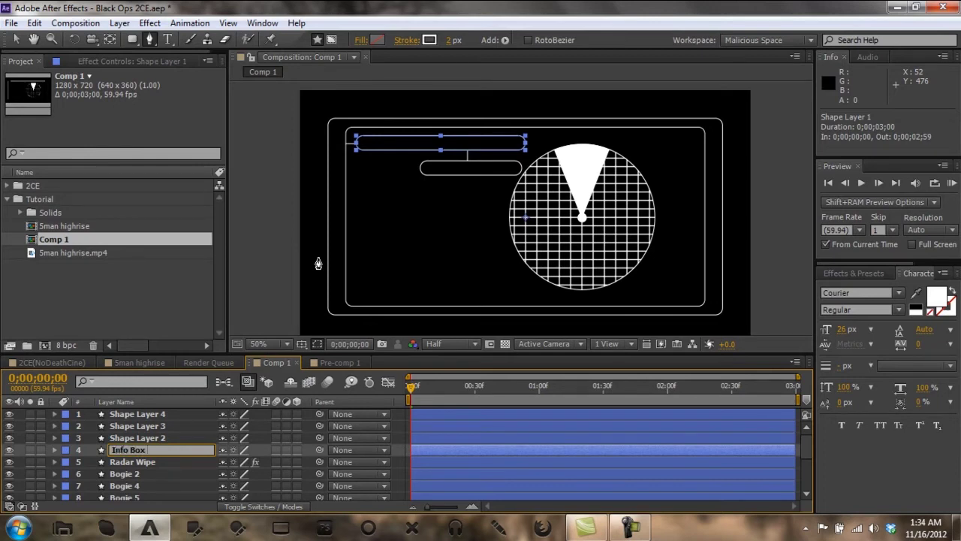
type(" La")
key("BackSpace")
type("G")
key("Return")
Step: Rename the shorter lower bar's layer, Shape Layer 2, as Info Box SM
right_click(167, 439)
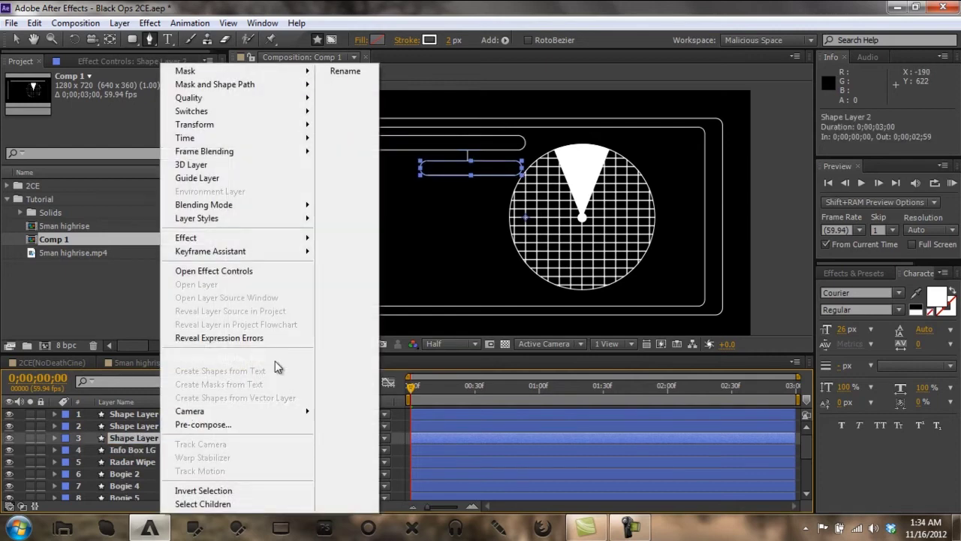
left_click(349, 70)
type("In")
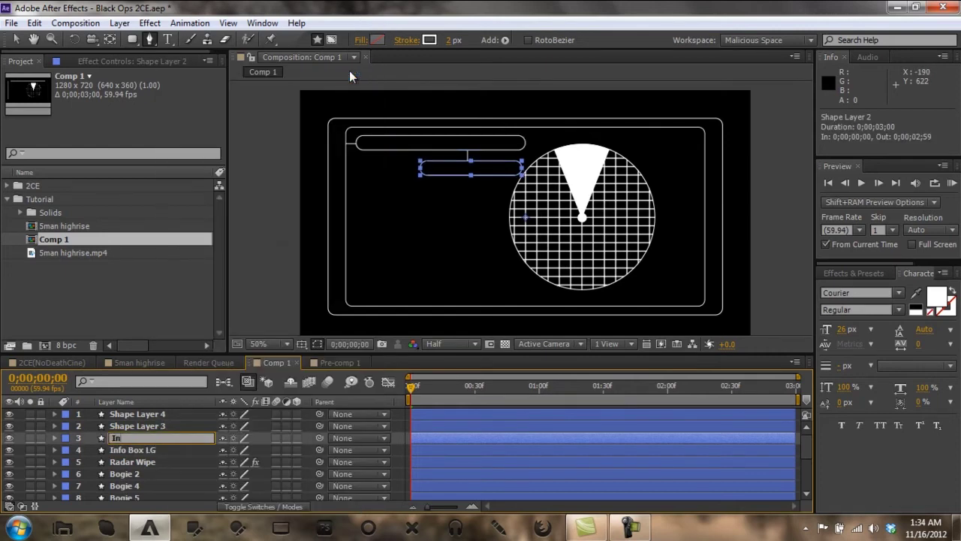
type("fo Box SM")
Step: Rename the vertical connecting line's layer, Shape Layer 3, as Connection from LG to SM
left_click(157, 427)
right_click(158, 426)
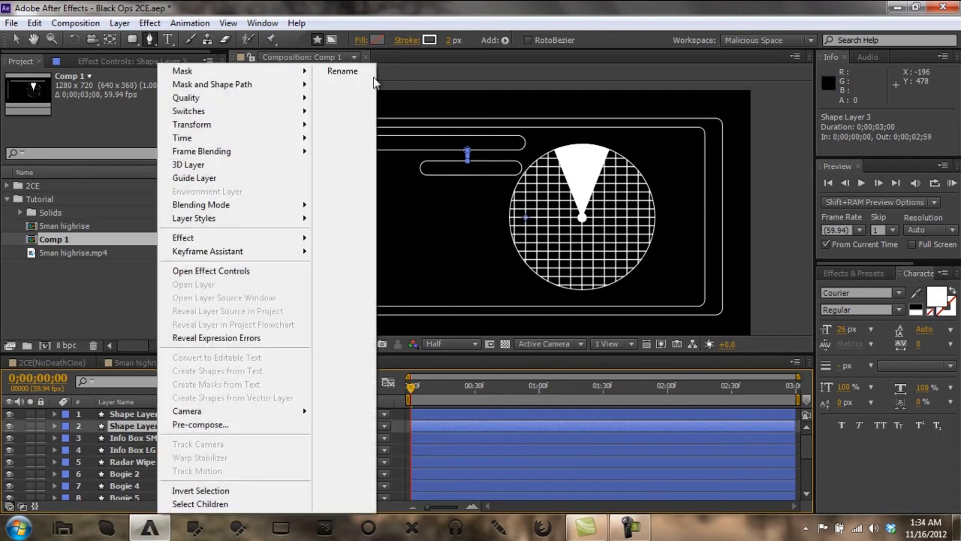
left_click(347, 73)
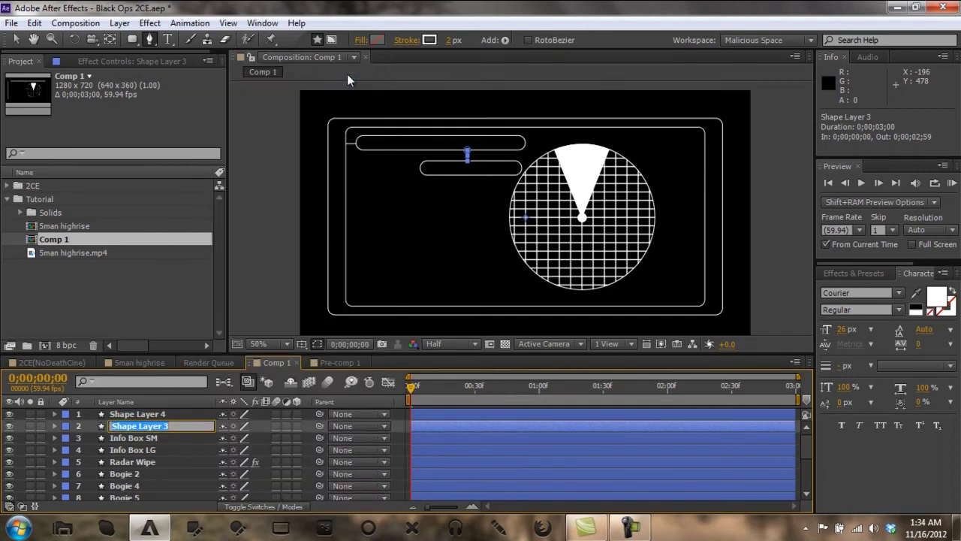
type("Connecti")
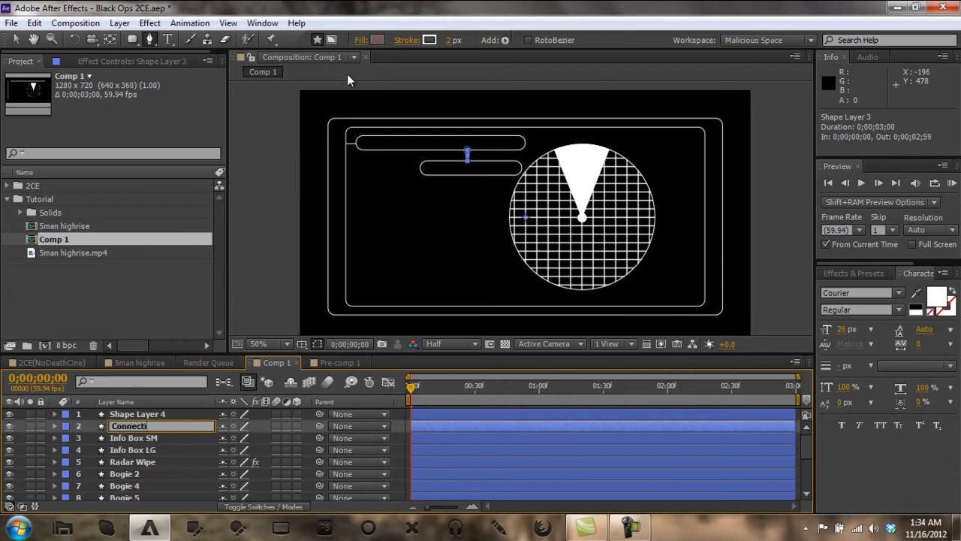
type("on from S")
key("BackSpace")
type("LG to SM")
Step: Rename the horizontal connecting line's layer, Shape Layer 4, as Connection from Border to LG
right_click(139, 415)
left_click(331, 76)
type("Connection from Border to LG")
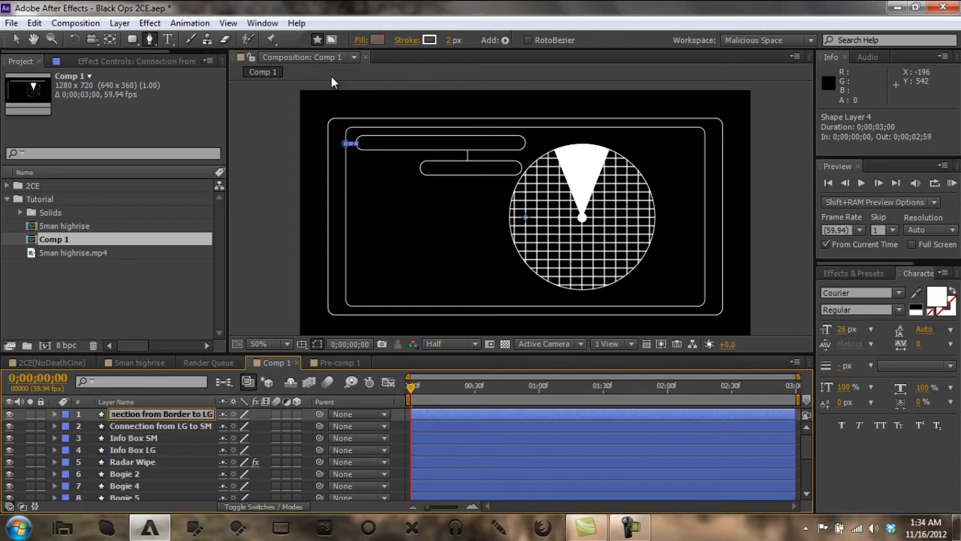
key("Return")
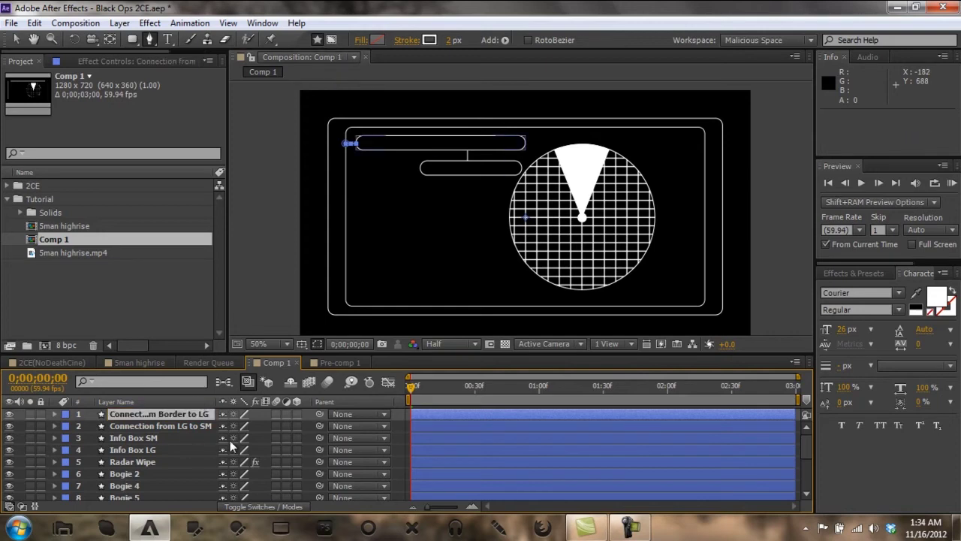
left_click(402, 413)
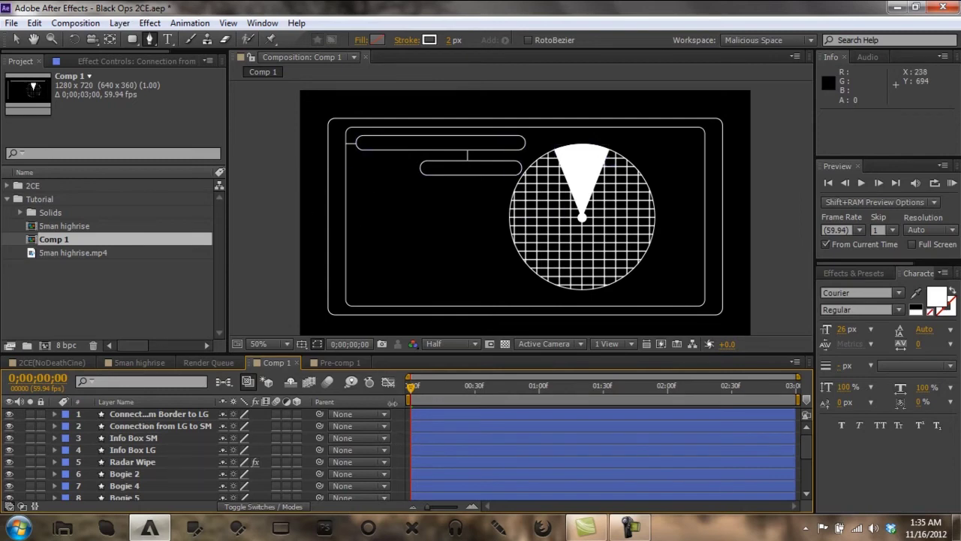
Step: Add a text layer reading "Targets Aquired:" and place it inside the upper bar at about 308, 158
right_click(314, 281)
mouse_move(439, 291)
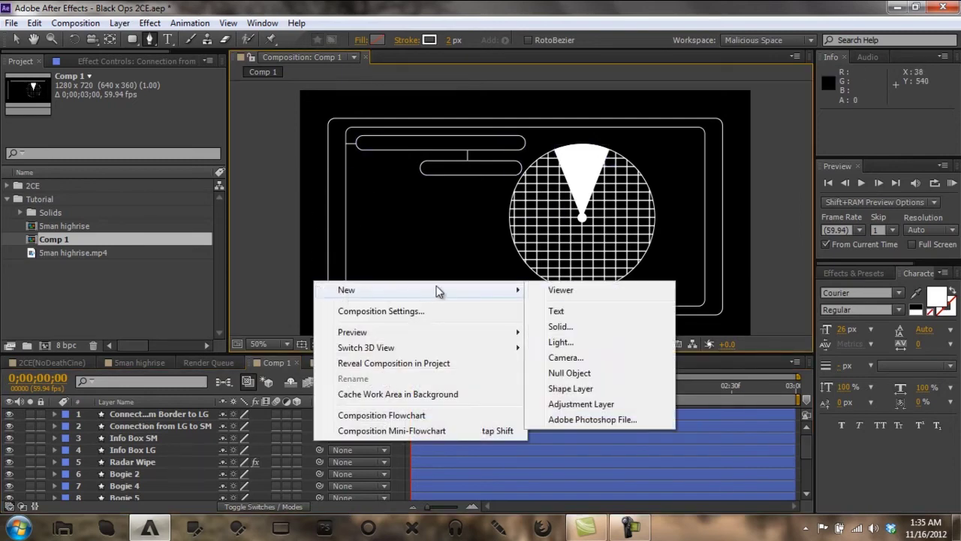
left_click(558, 310)
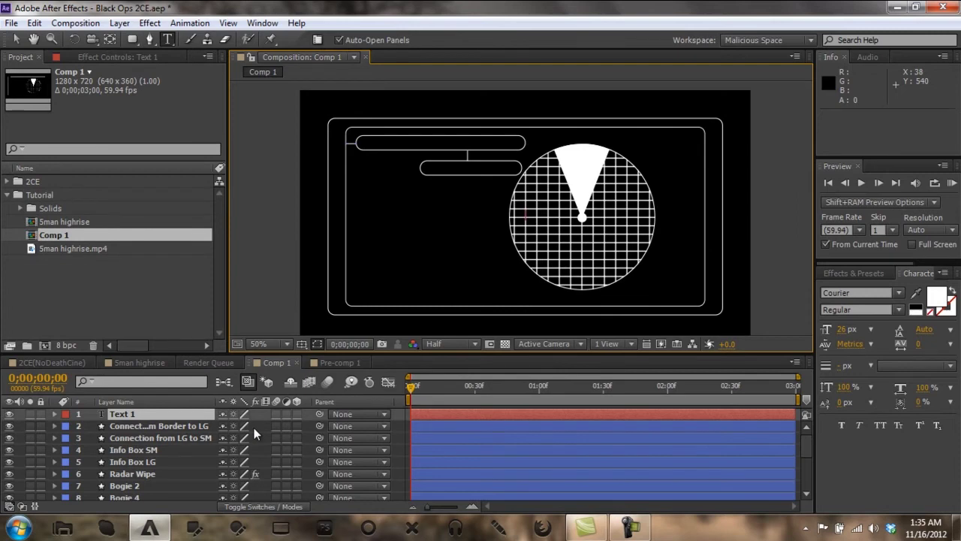
left_click(171, 414)
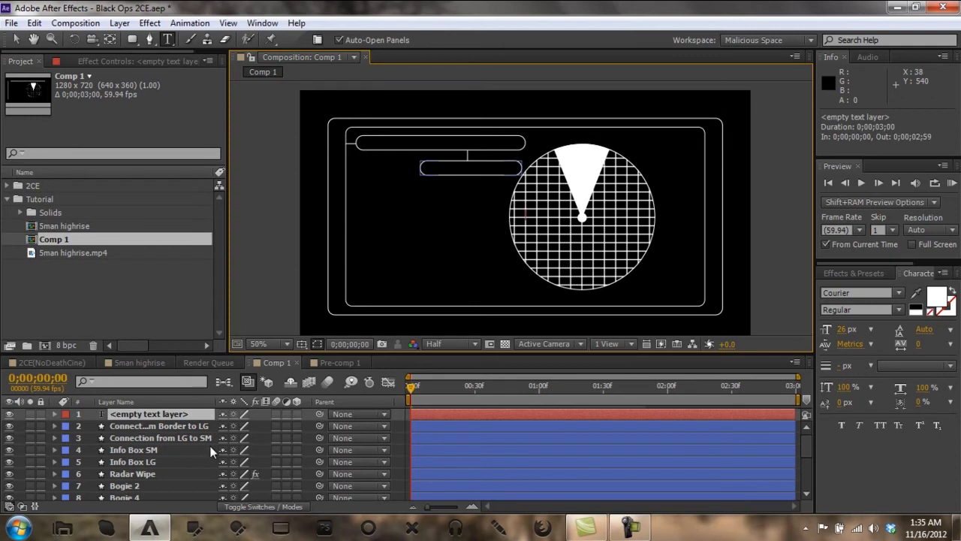
type("Targets Ac")
type("uired:")
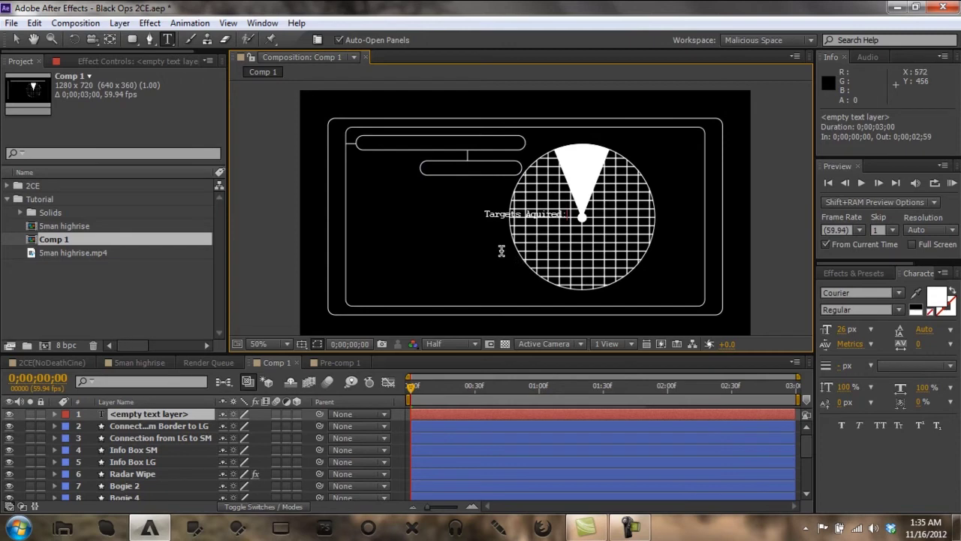
left_click_drag(513, 272, 390, 198)
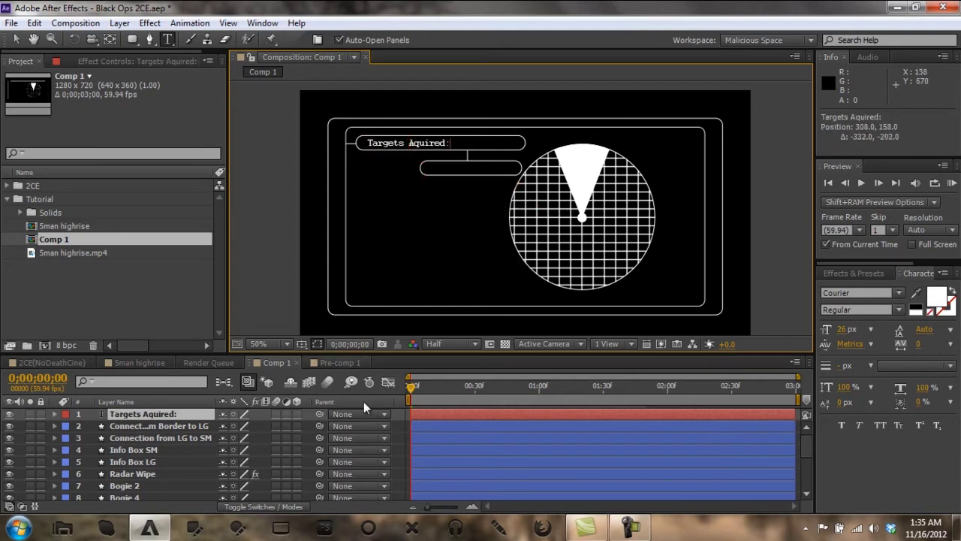
left_click(400, 416)
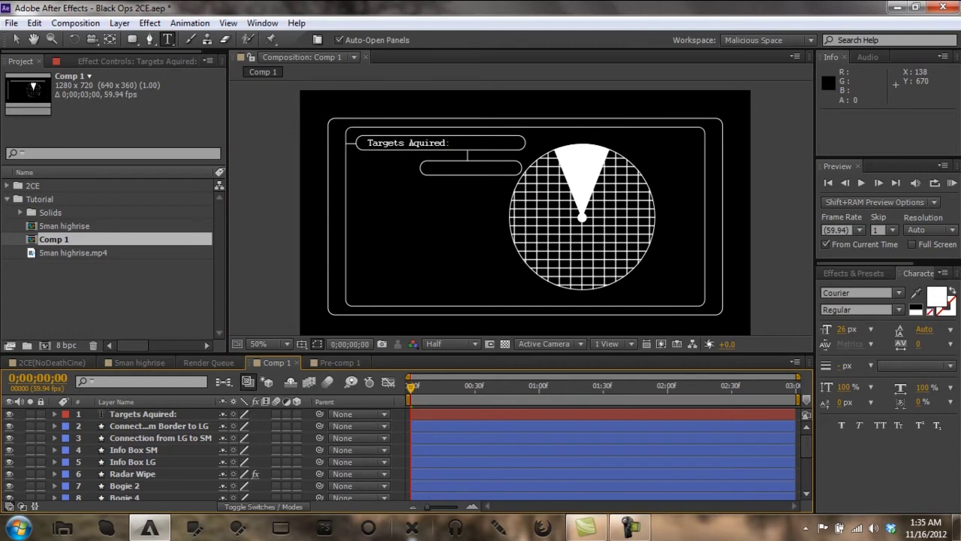
Step: Add a separate text layer reading "5" and place it after the label in the upper bar, at about 540, 160
right_click(317, 278)
left_click(480, 144)
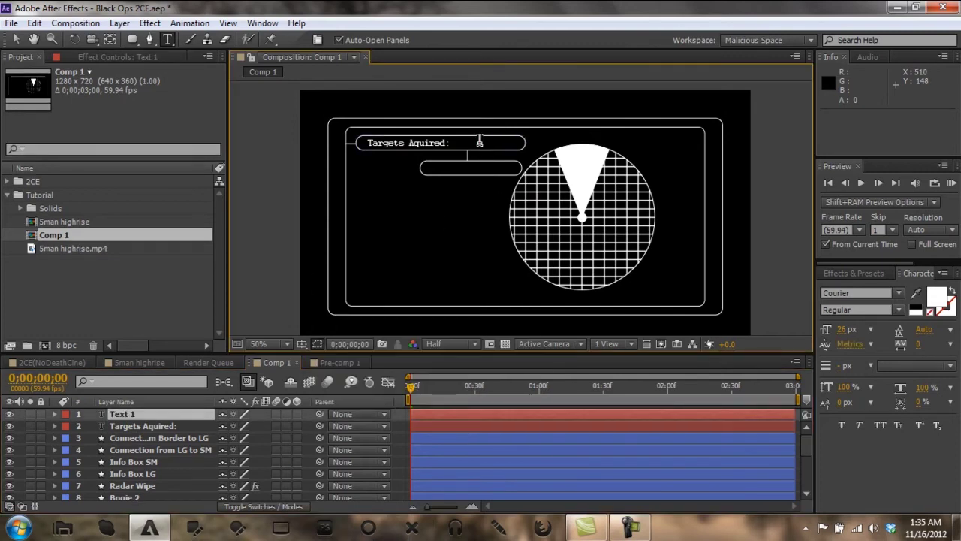
type("5")
left_click_drag(503, 197, 515, 200)
key("KP_Enter")
left_click(398, 410)
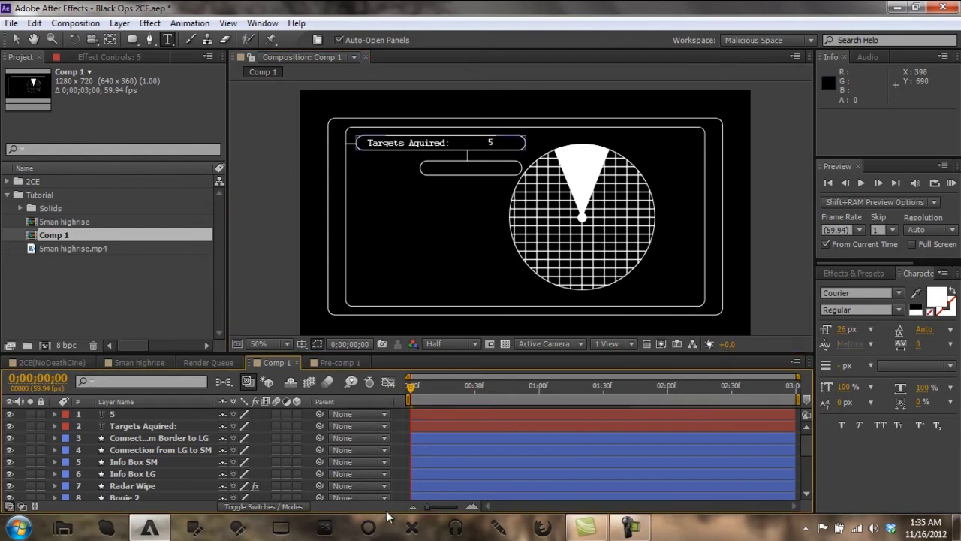
left_click(140, 415)
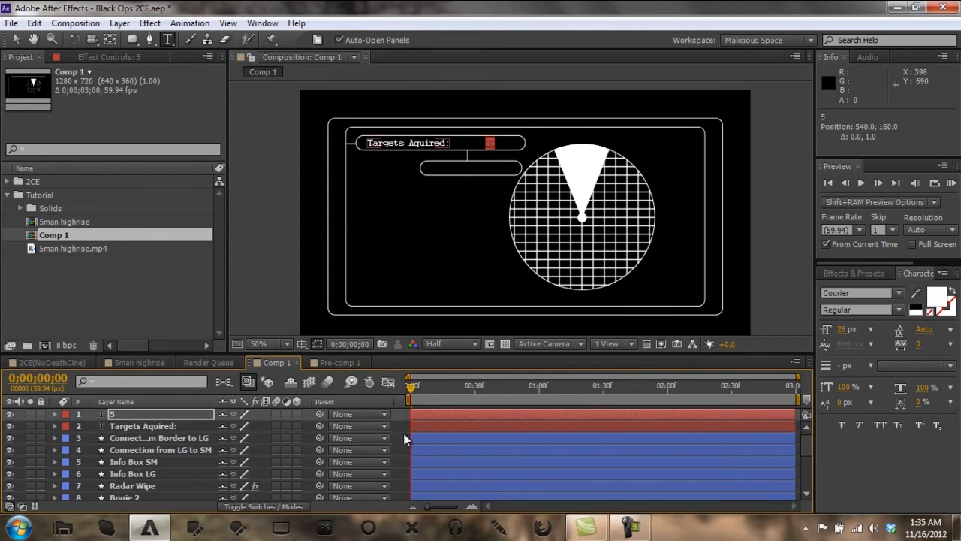
left_click(397, 458)
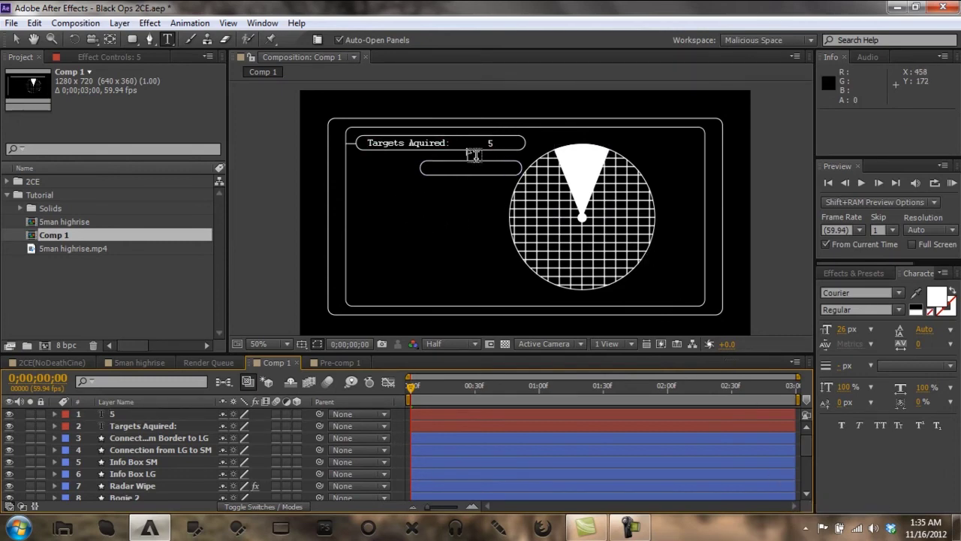
Step: Add a text layer reading "Engage!" and place it centred inside the lower bar at about 478, 228
left_click(437, 168)
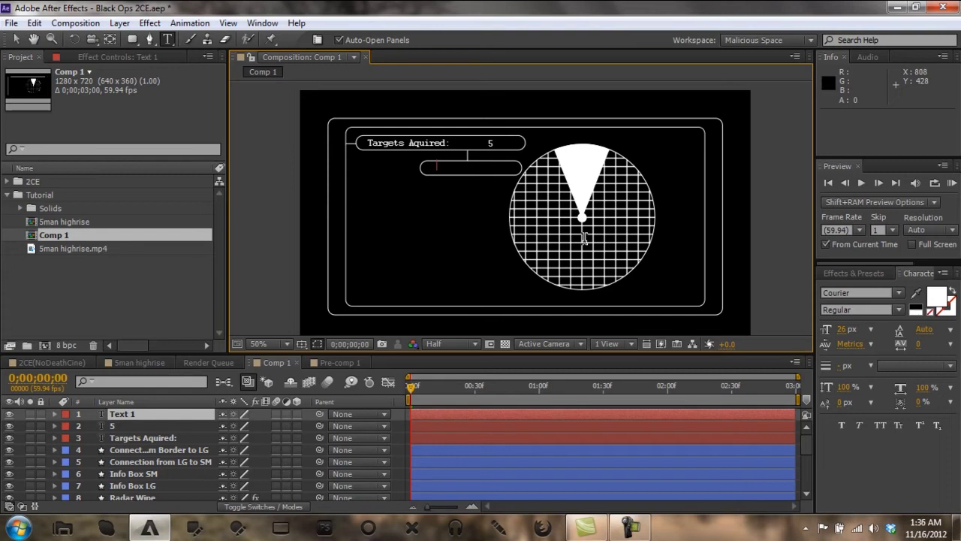
type("Engage!")
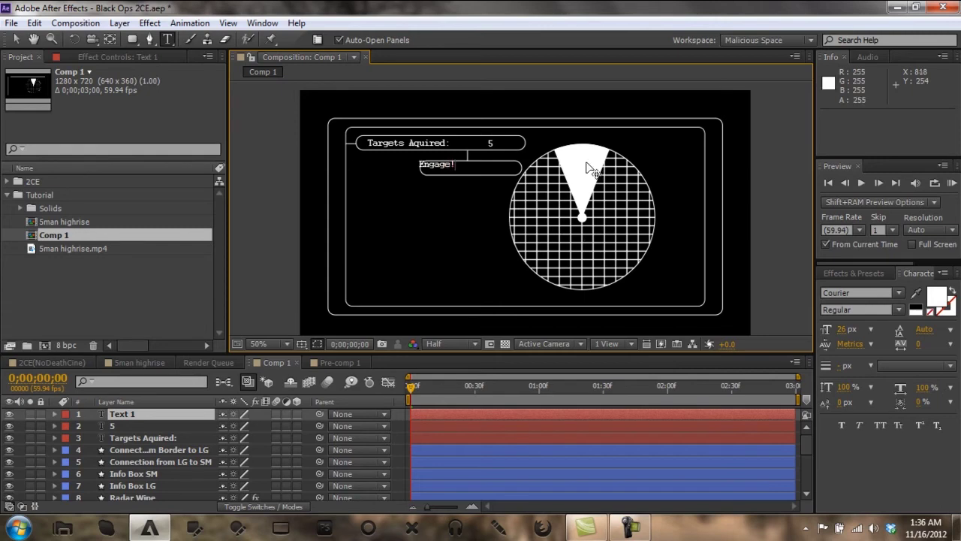
left_click_drag(509, 236, 526, 239)
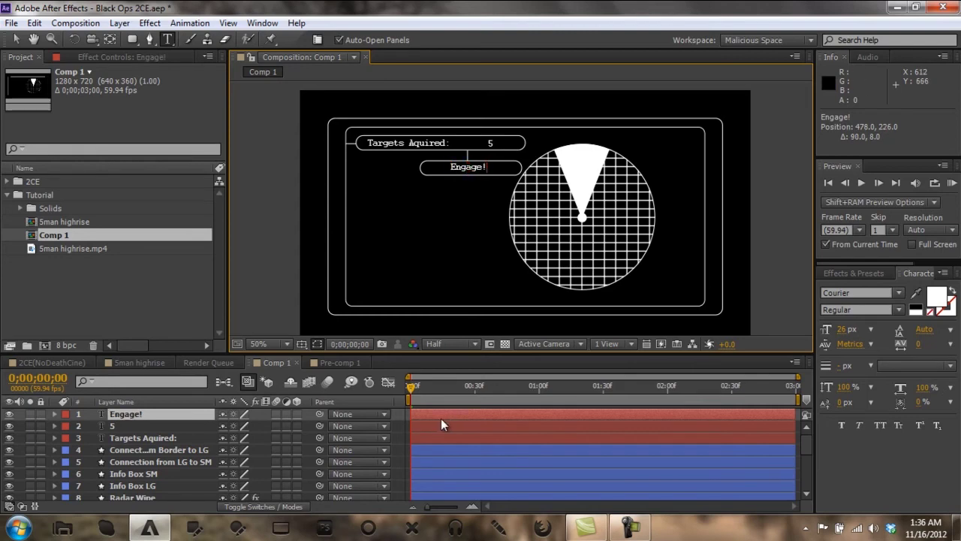
left_click(401, 423)
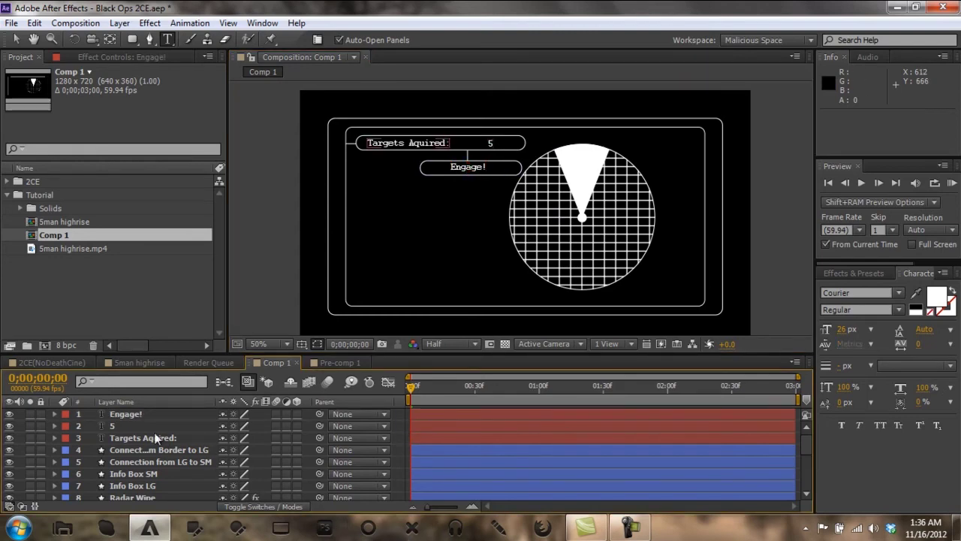
left_click(136, 417)
key("Down")
key("Down")
key("Down")
key("Down")
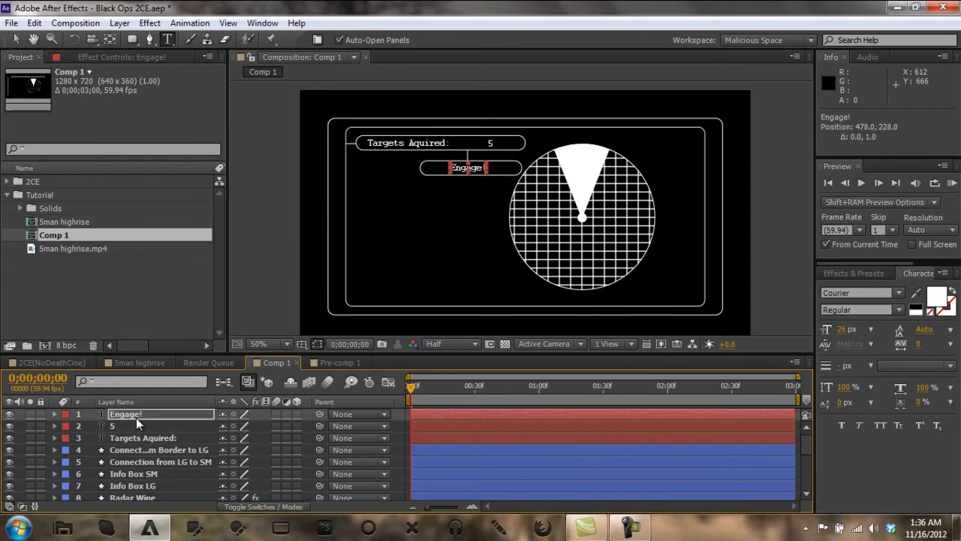
left_click(395, 418)
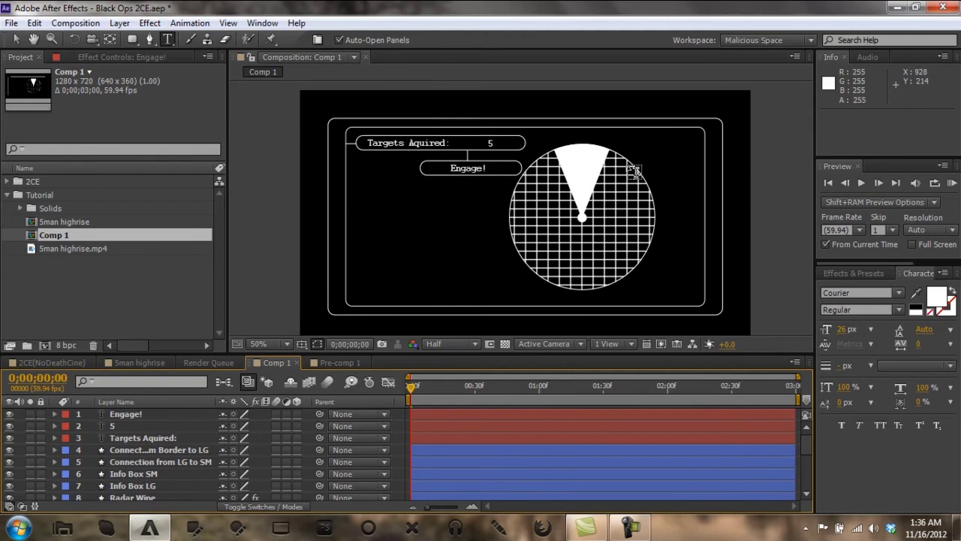
Step: Place Comp 1 above 5man highrise.mp4 in the 5man highrise composition, starting at the first Twixtor speed keyframe, 0;00;09;50
left_click_drag(412, 396, 639, 395)
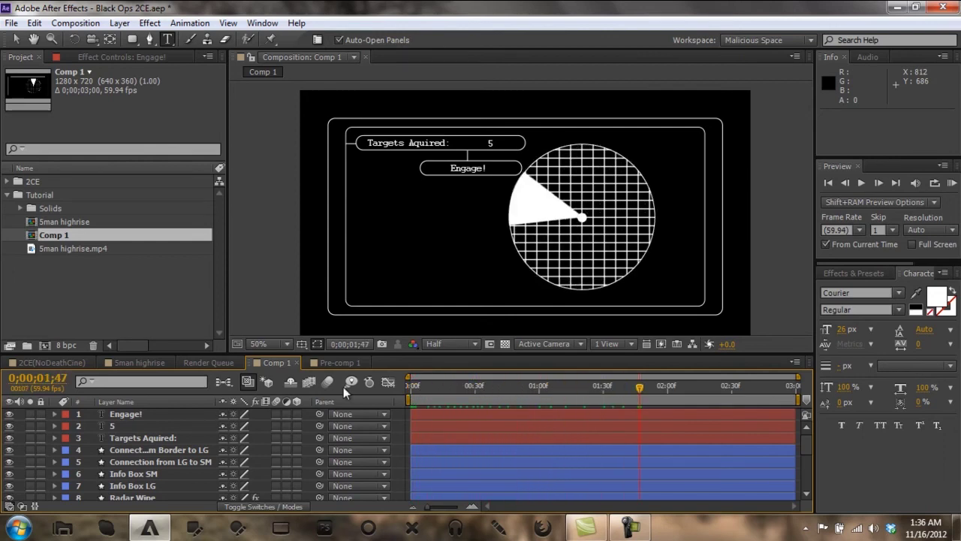
left_click(147, 364)
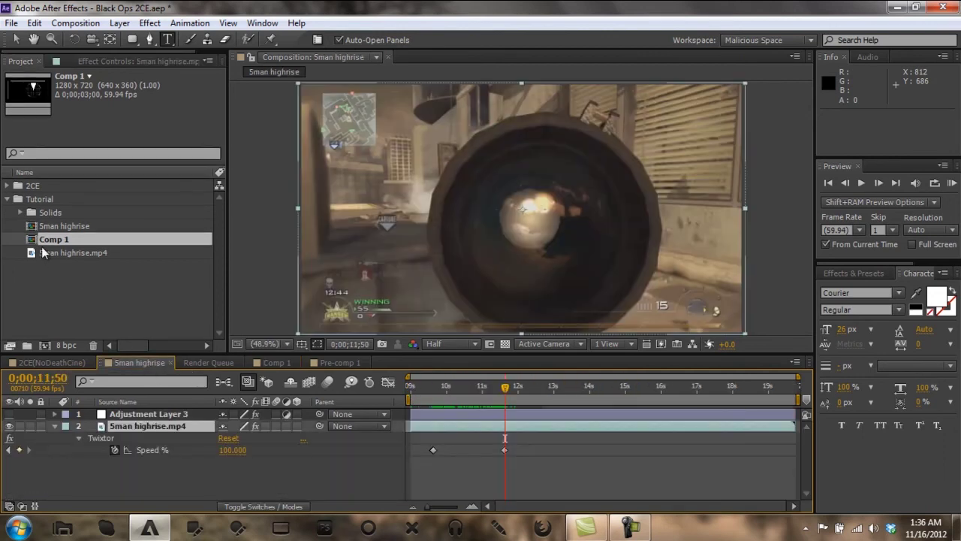
left_click_drag(49, 236, 93, 419)
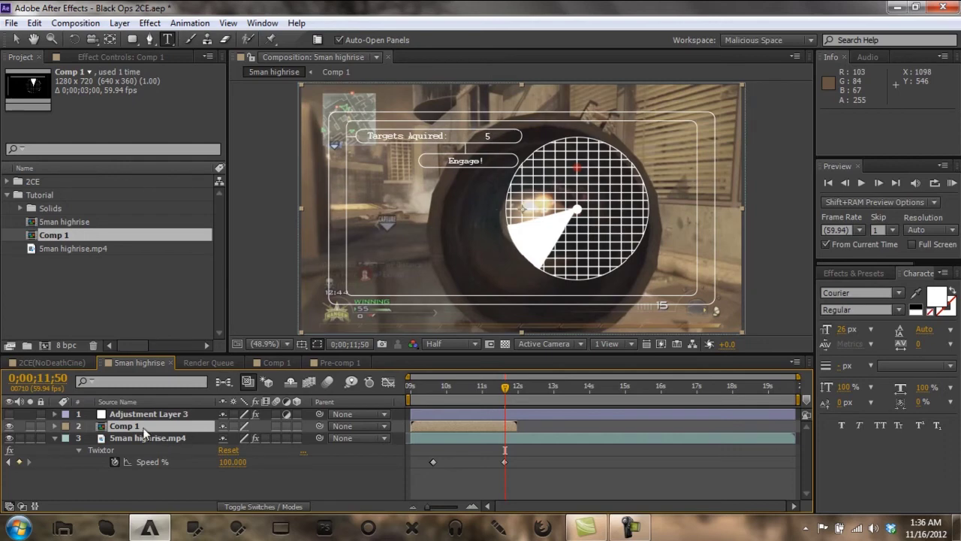
left_click(9, 462)
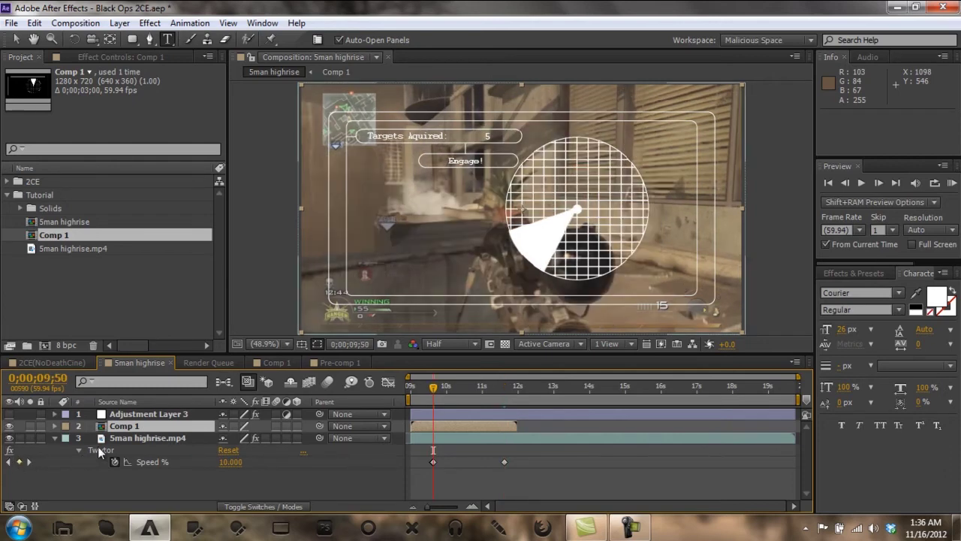
key("bracketleft")
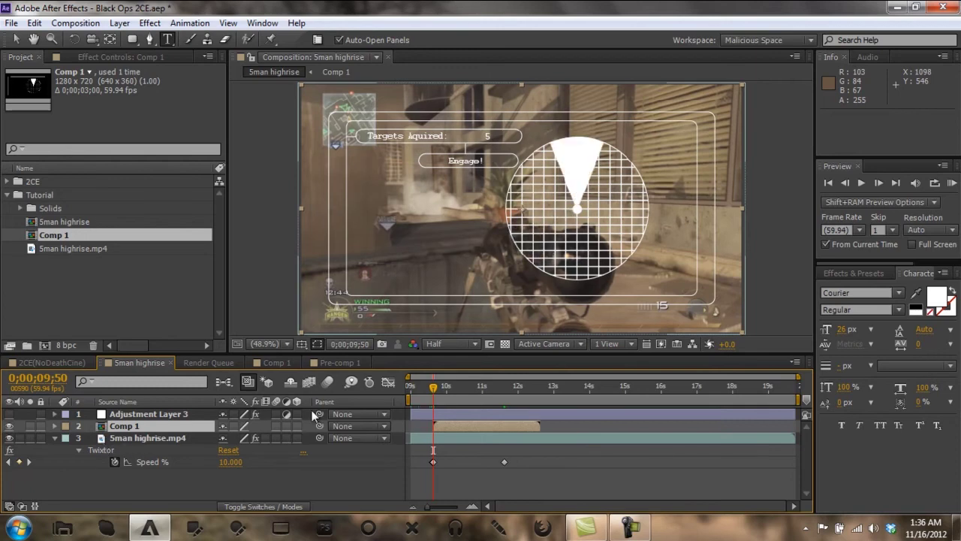
Step: Enable time remapping on the Comp 1 layer and move its end keyframe to 0;00;11;50
left_click(29, 462)
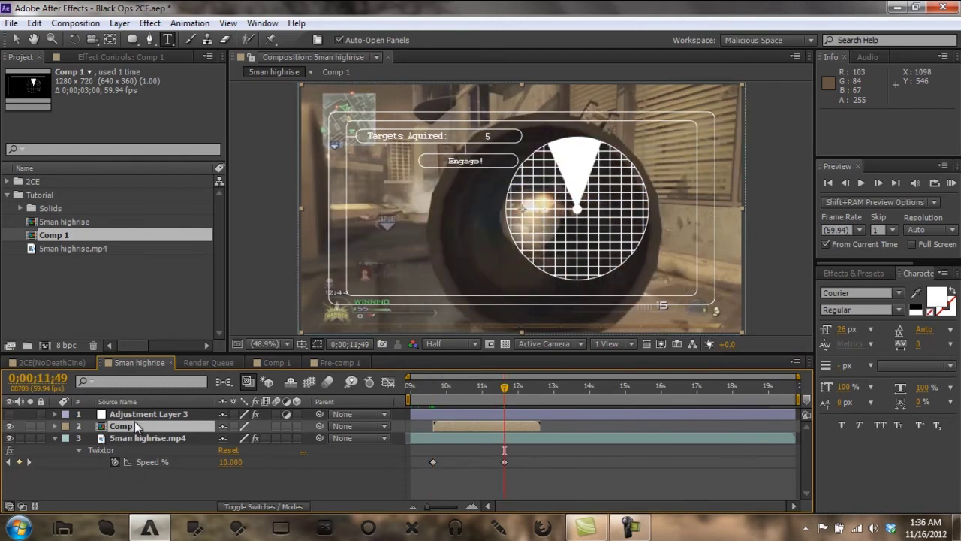
key("ctrl+alt+t")
left_click_drag(540, 437, 516, 438)
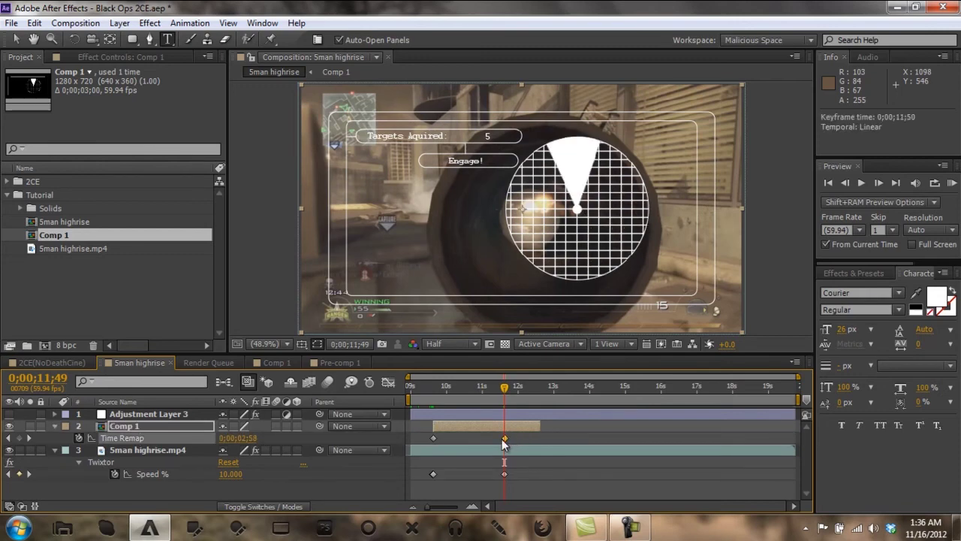
Step: Shift Comp 1's final time-remap keyframe to 0;00;11;51 and collapse the properties of both the Comp 1 and clip layers
left_click(879, 181)
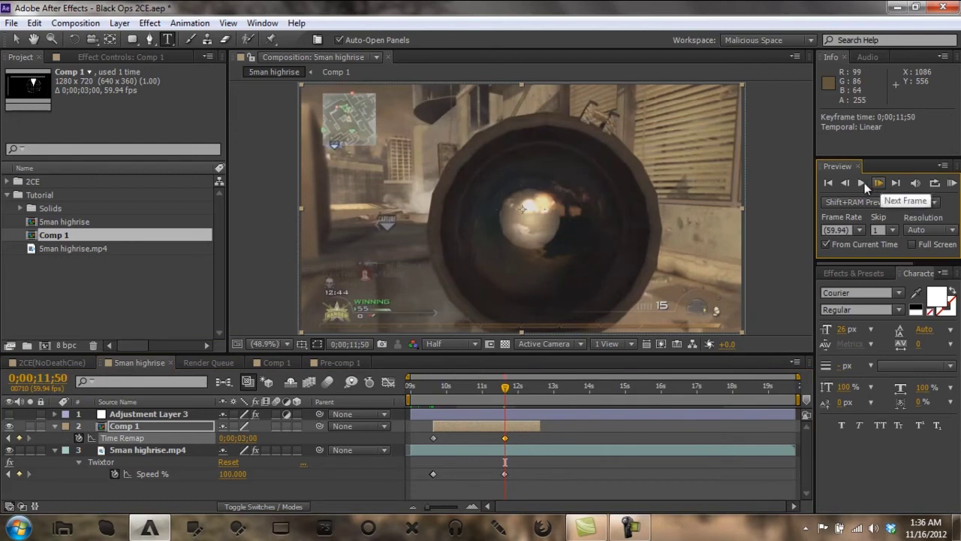
left_click(877, 183)
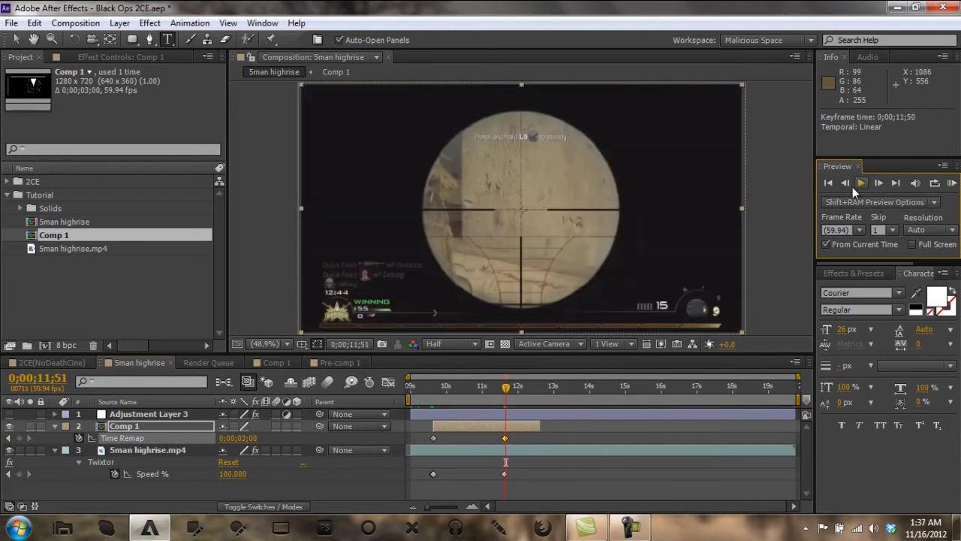
left_click(845, 185)
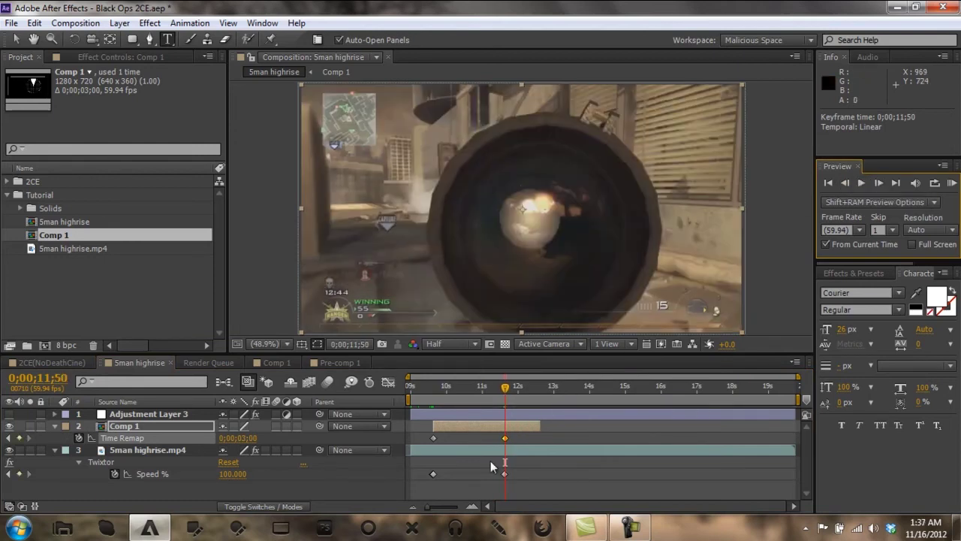
left_click(472, 507)
left_click(471, 507)
left_click(471, 507)
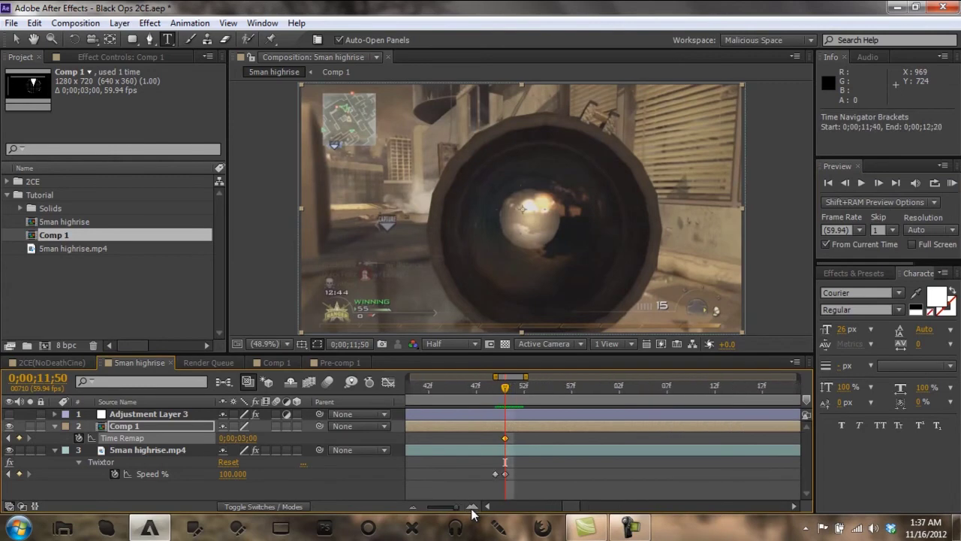
left_click(471, 507)
left_click_drag(509, 438, 525, 439)
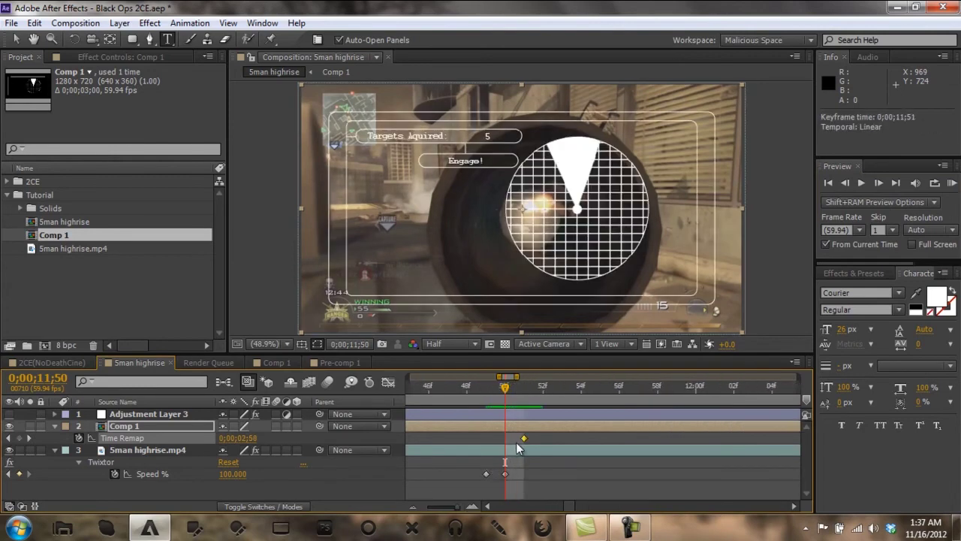
left_click(54, 425)
left_click(54, 439)
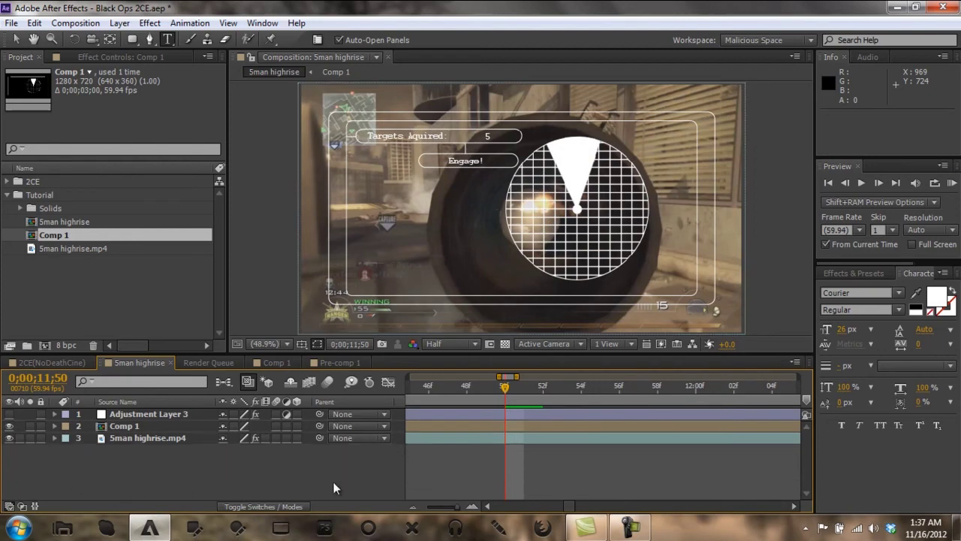
left_click(412, 507)
left_click(412, 507)
left_click(412, 508)
left_click(412, 507)
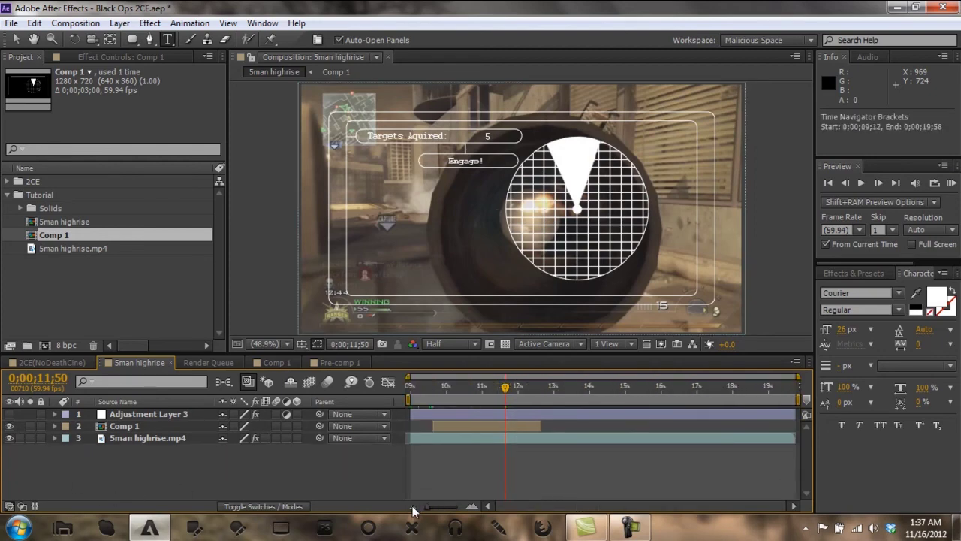
Step: Reveal Comp 1's Position and Scale properties and set a keyframe for each at 0;00;09;50
left_click(9, 426)
left_click(126, 425)
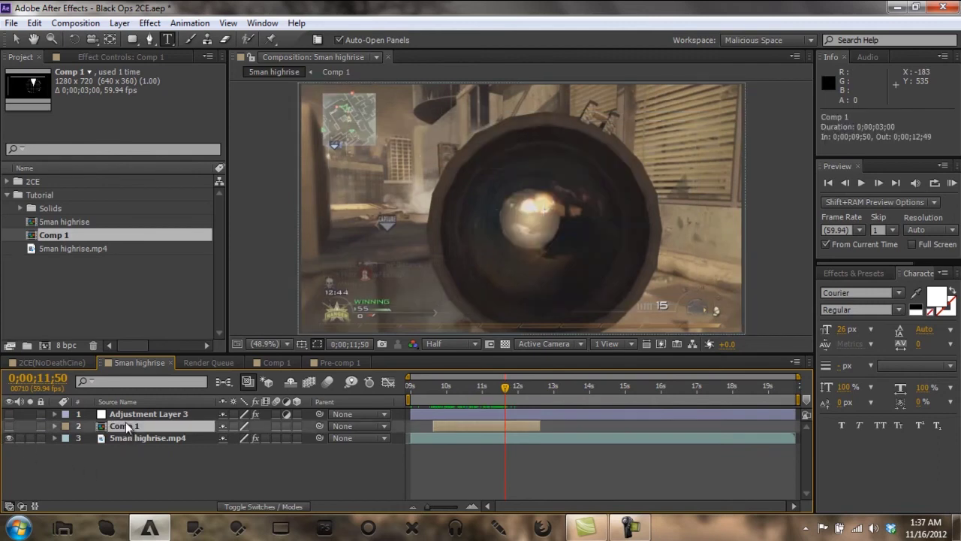
key("s")
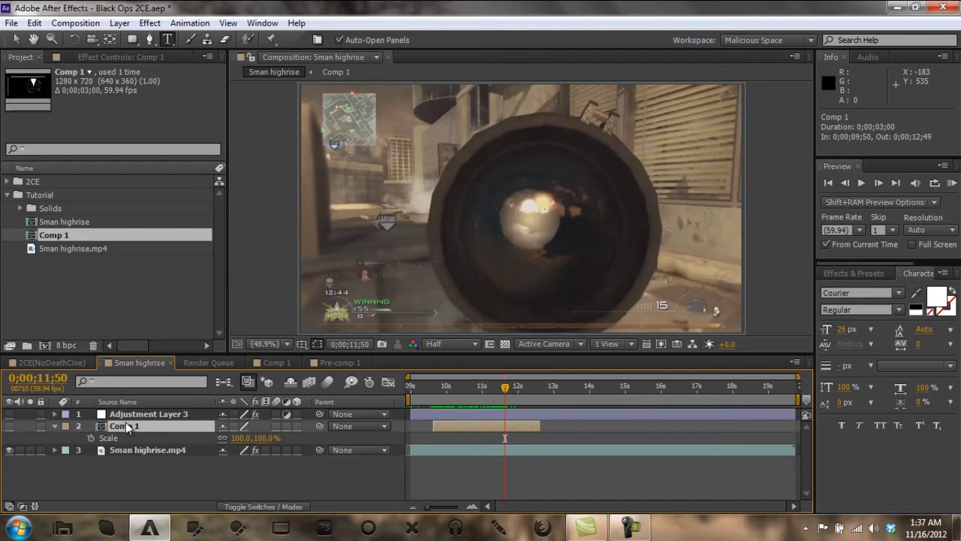
key("shift+p")
left_click(440, 393)
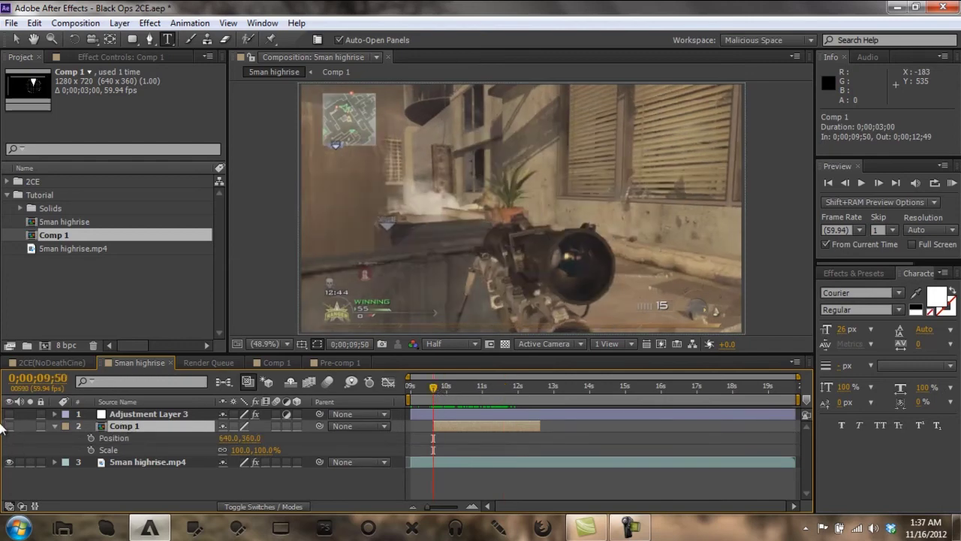
left_click(9, 425)
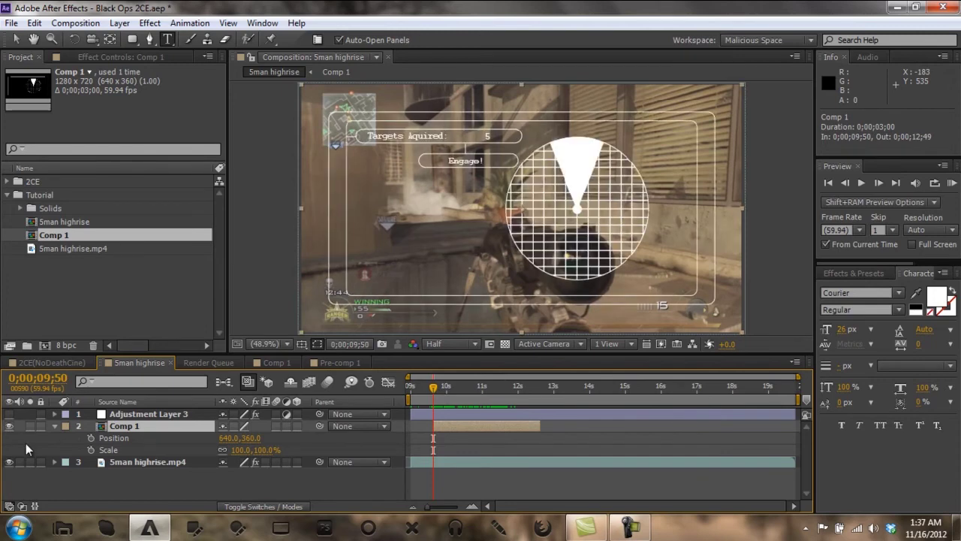
left_click(91, 449)
left_click(90, 438)
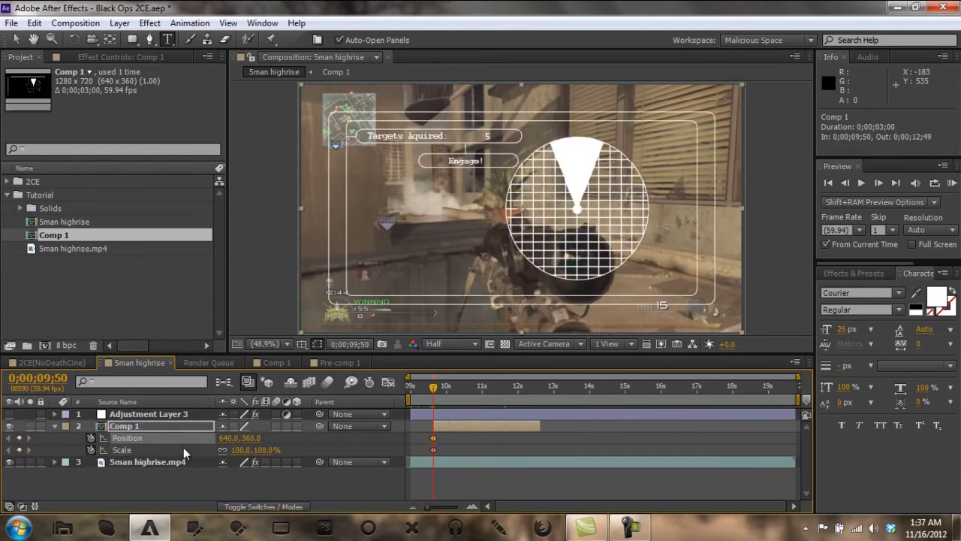
Step: Scale Comp 1 to 65% and move it over the rifle scope at about 703, 528 at the starting keyframes
left_click_drag(239, 450, 205, 442)
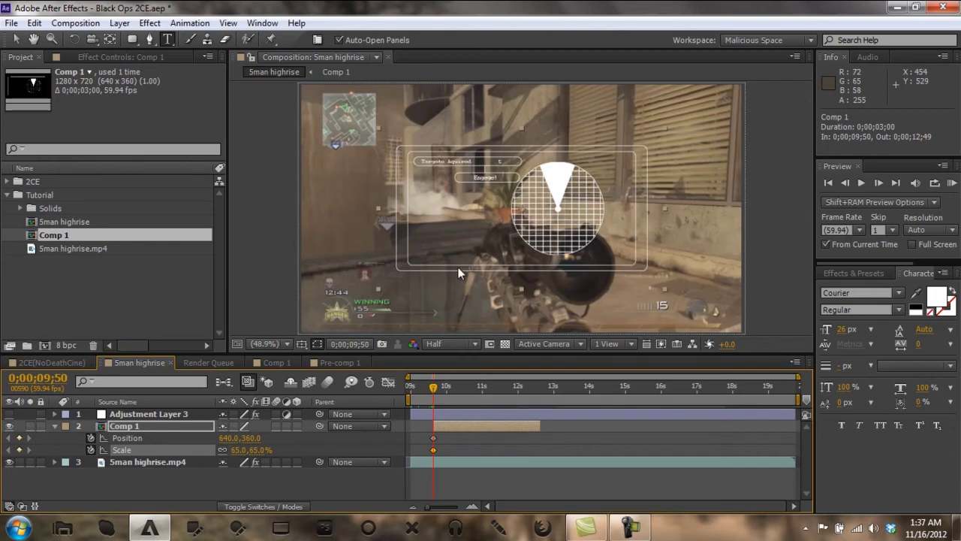
key("v")
left_click(127, 438)
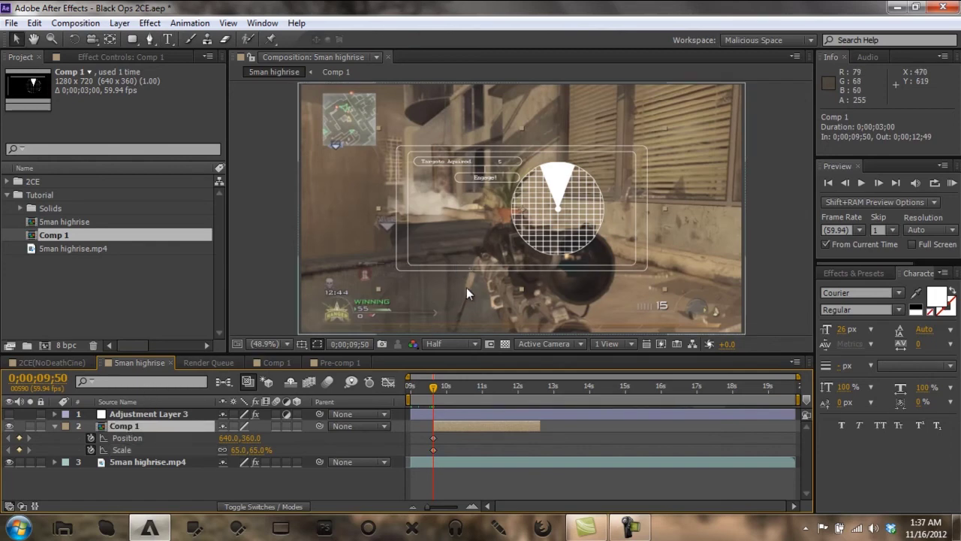
left_click_drag(493, 259, 518, 322)
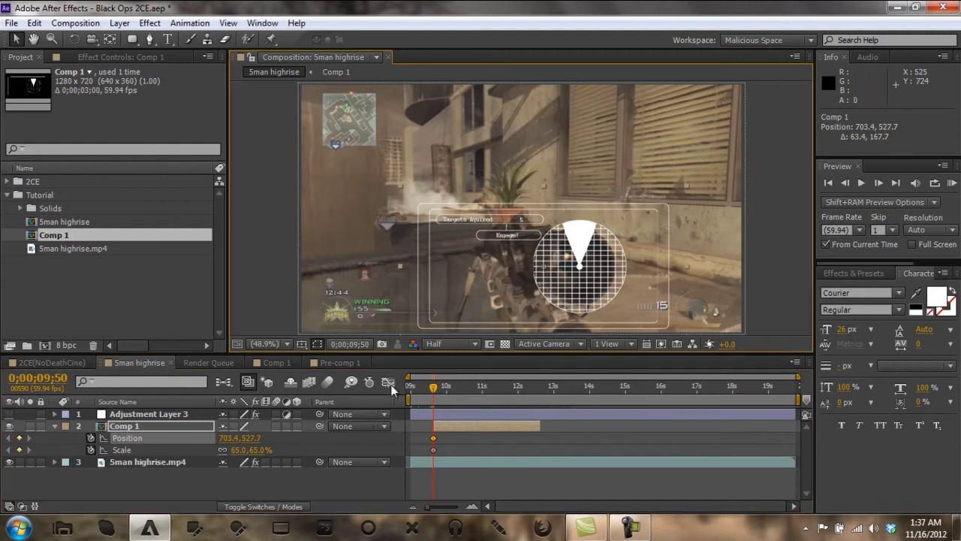
Step: Trim the end of the Comp 1 layer to 0;00;11;49, one frame before the clip's last Twixtor speed keyframe
left_click(515, 387)
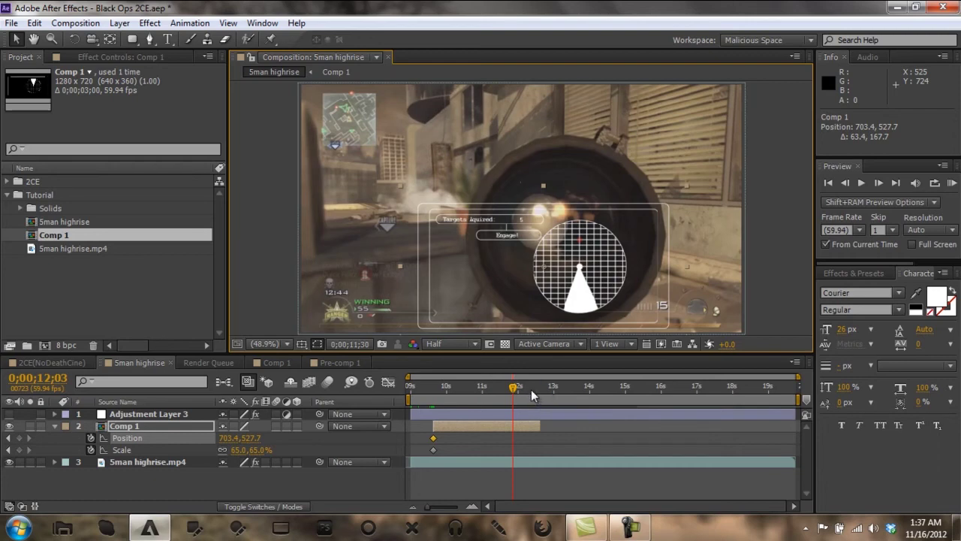
left_click(531, 389)
left_click(523, 389)
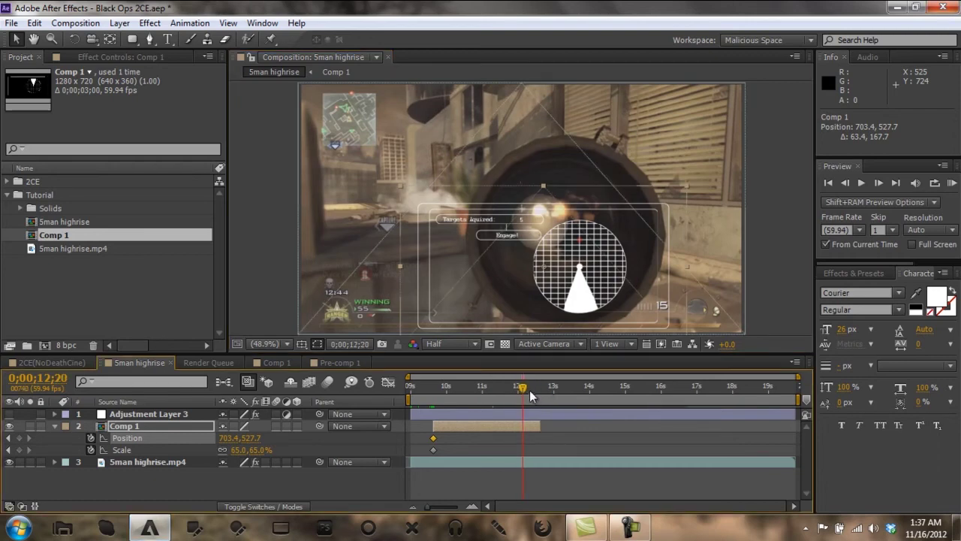
left_click(538, 391)
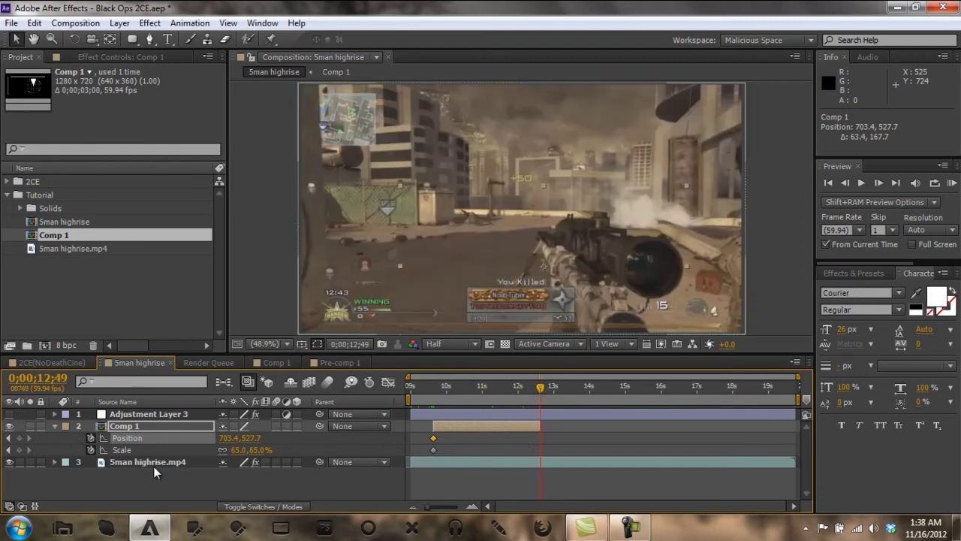
left_click(146, 465)
key("u")
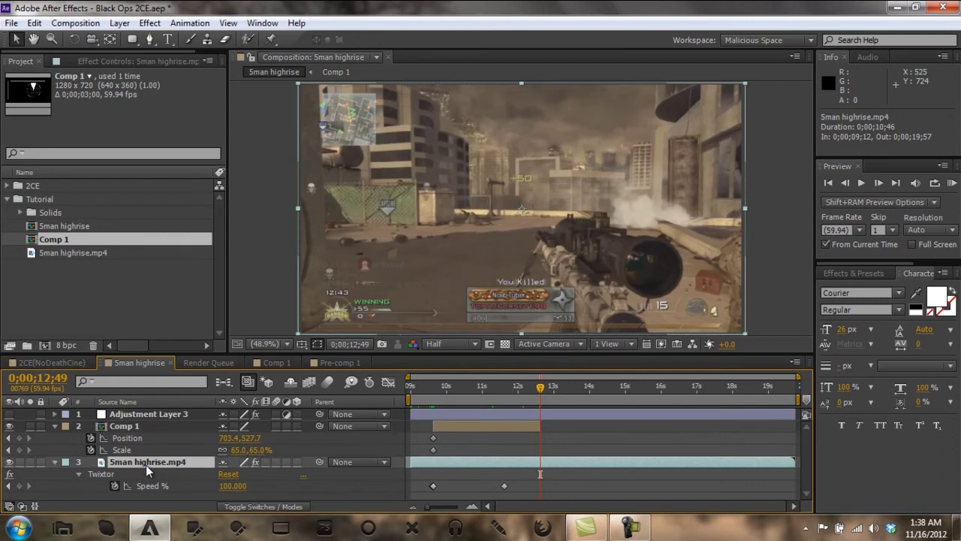
left_click(9, 486)
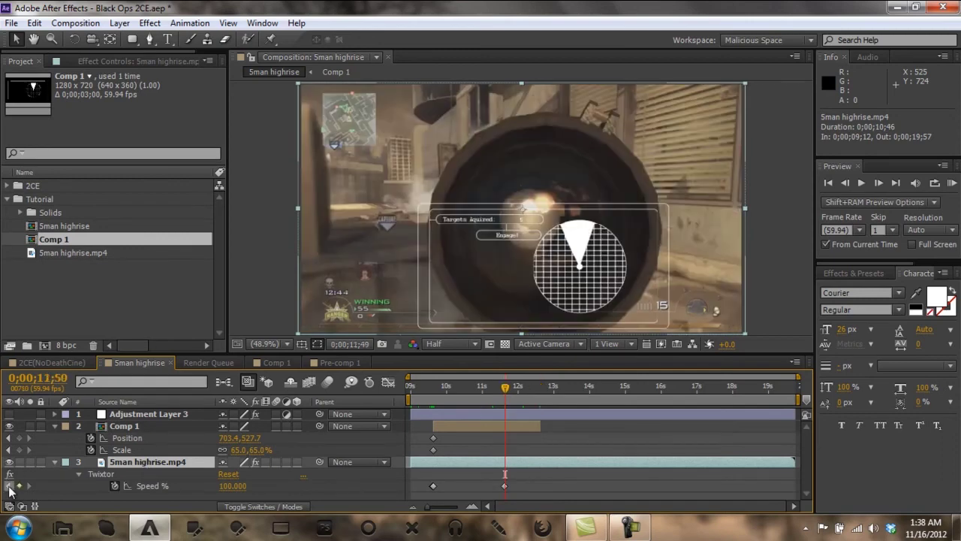
key("Page_Up")
left_click(124, 426)
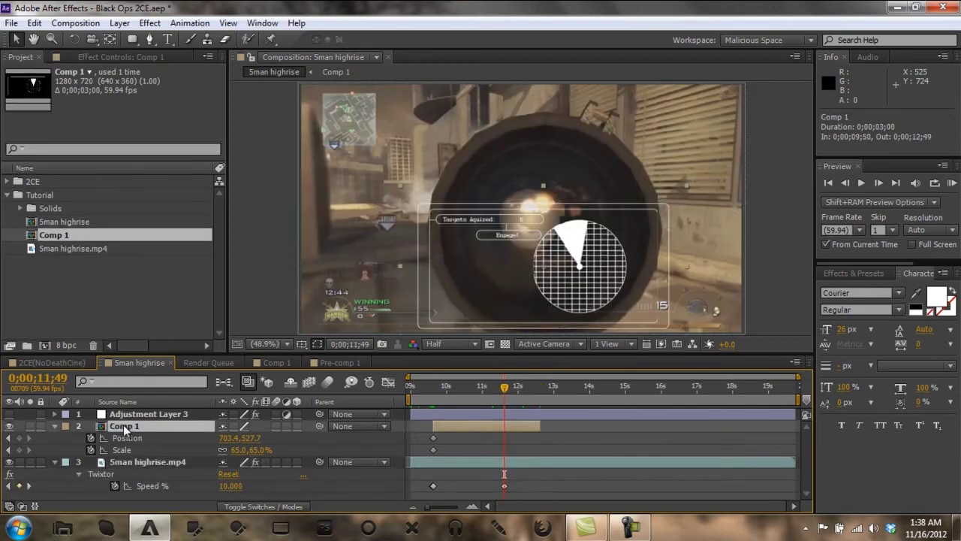
key("alt+bracketright")
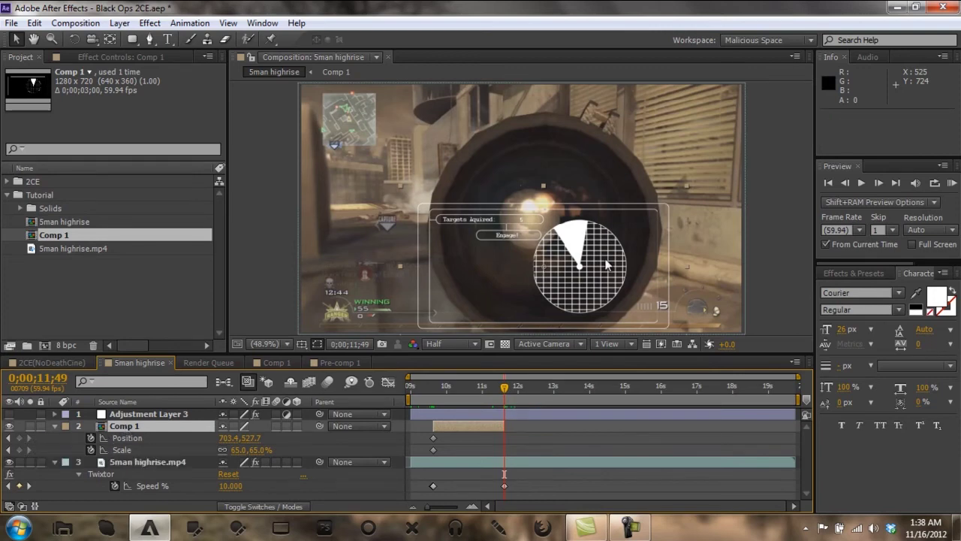
Step: Extend the end of the Comp 1 layer to 0;00;11;51, just past the clip's last Twixtor speed keyframe
left_click(880, 183)
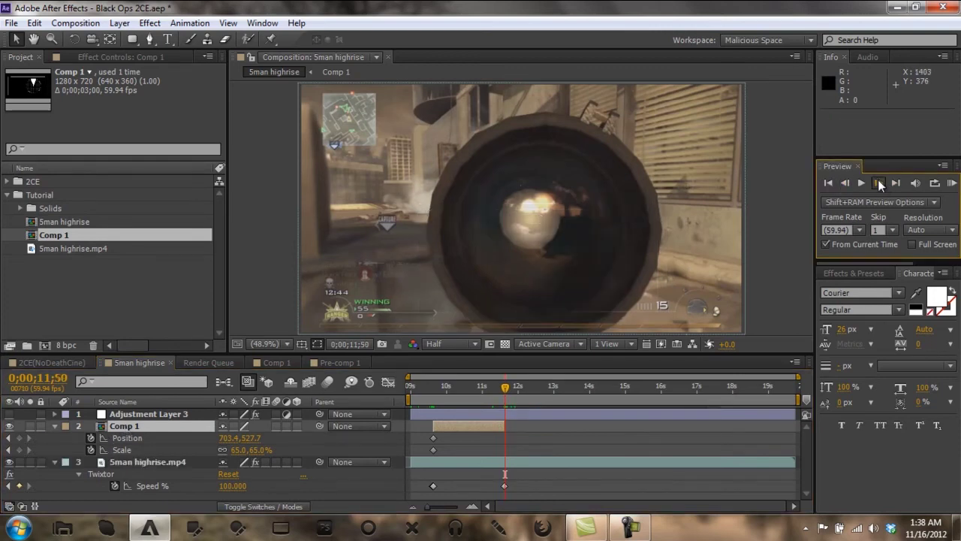
left_click(878, 181)
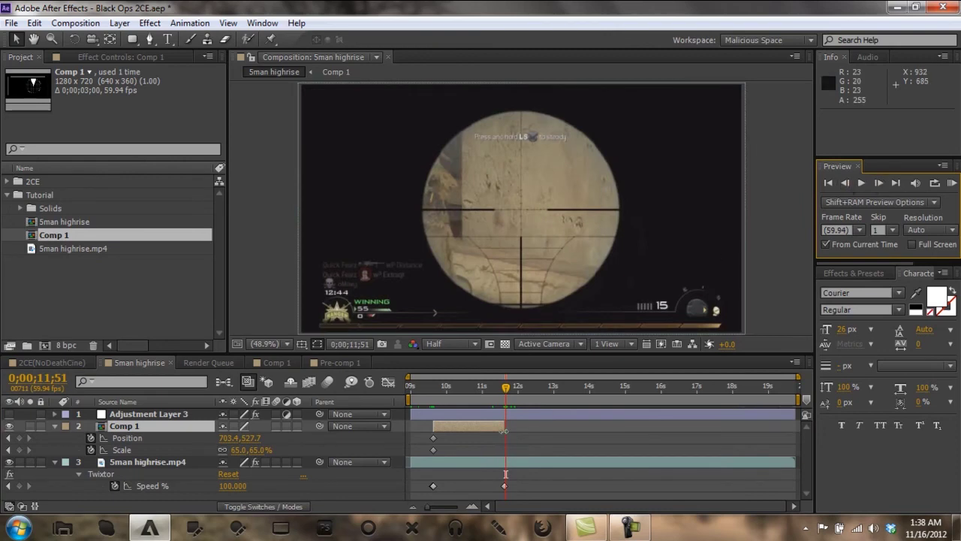
left_click(475, 501)
left_click(476, 501)
left_click(476, 501)
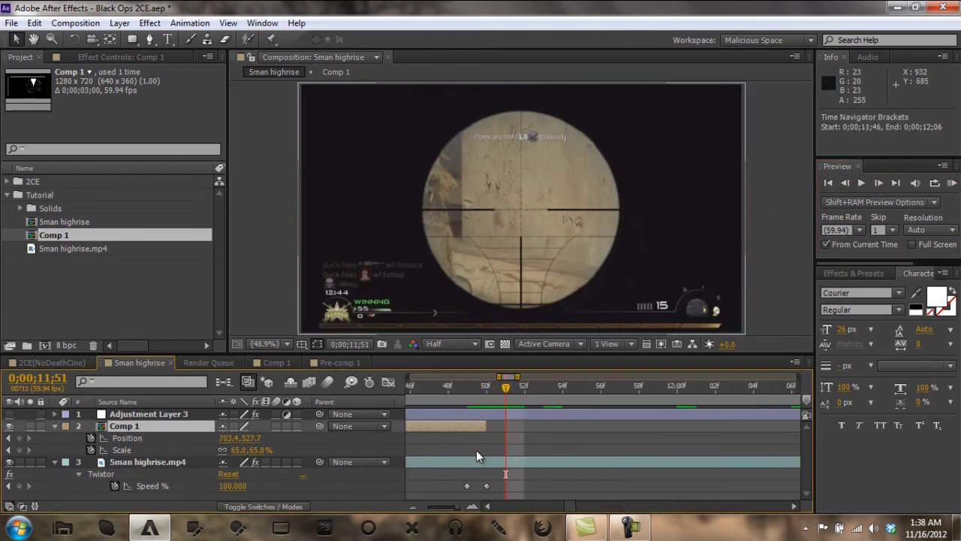
left_click_drag(490, 427, 515, 426)
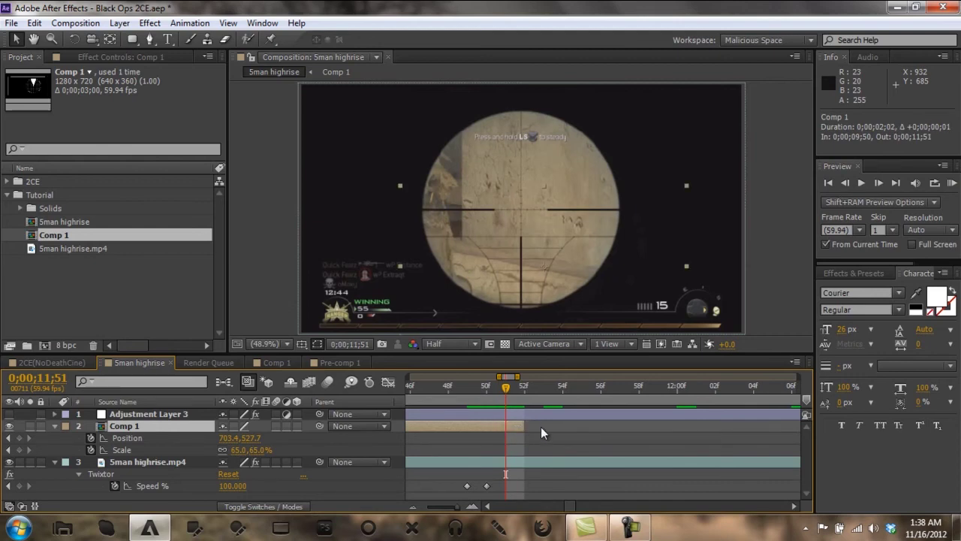
Step: Examine the frames from 0;00;11;48 to 0;00;11;51 to check where the overlay ends against the scoped-in view
left_click(845, 183)
left_click(845, 182)
left_click(845, 183)
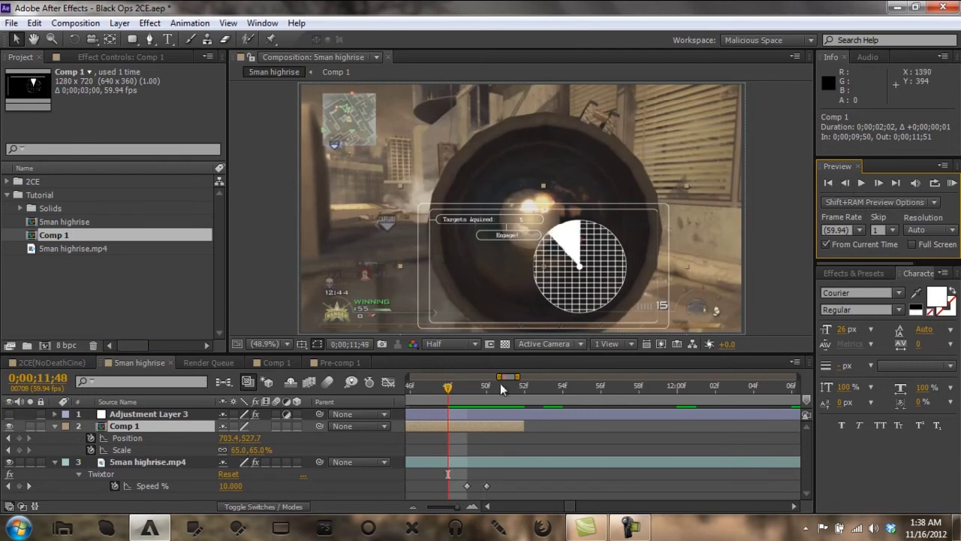
left_click(412, 509)
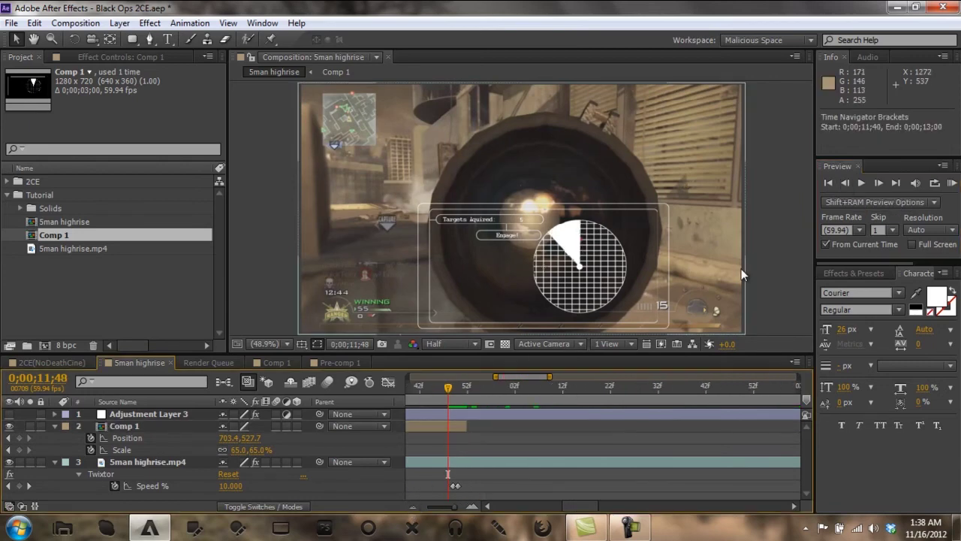
left_click(877, 183)
left_click(877, 183)
left_click(877, 183)
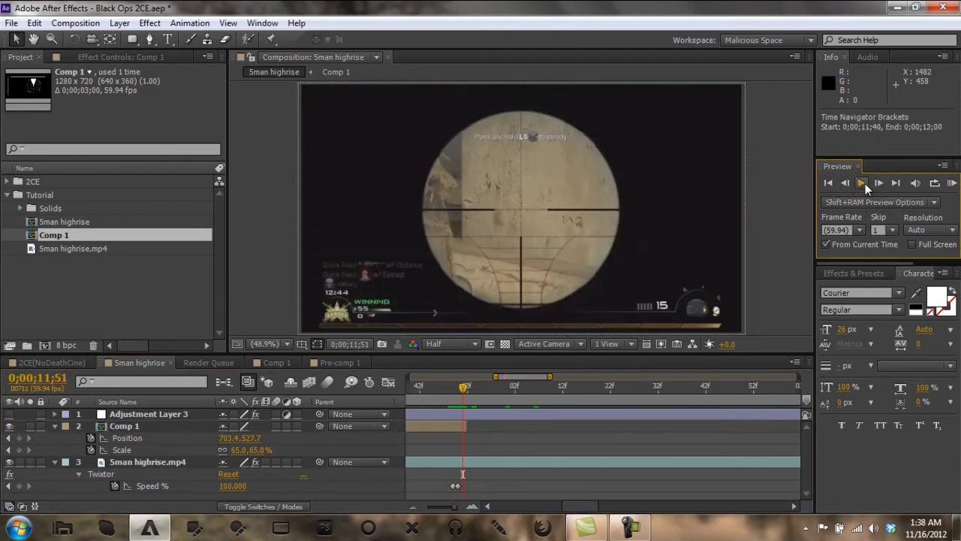
Step: At 0;00;11;50, scale Comp 1 to 100% and move it to about 534, 407 over the rifle scope
left_click(841, 184)
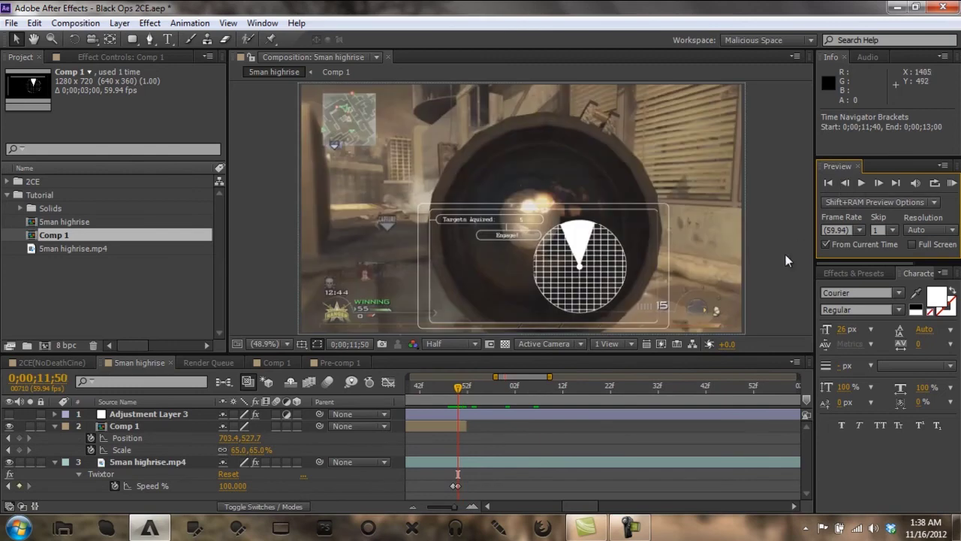
left_click(486, 506)
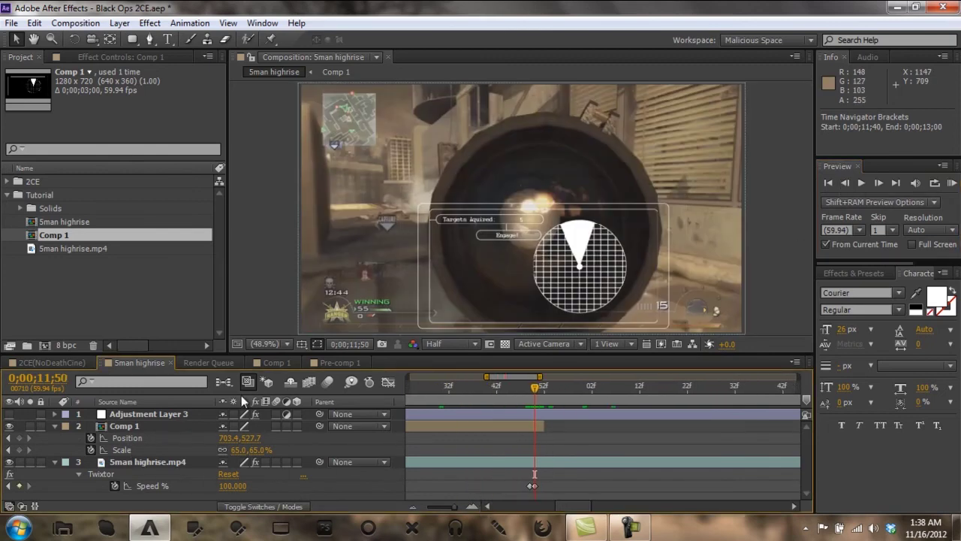
left_click(239, 450)
type("100")
key("Return")
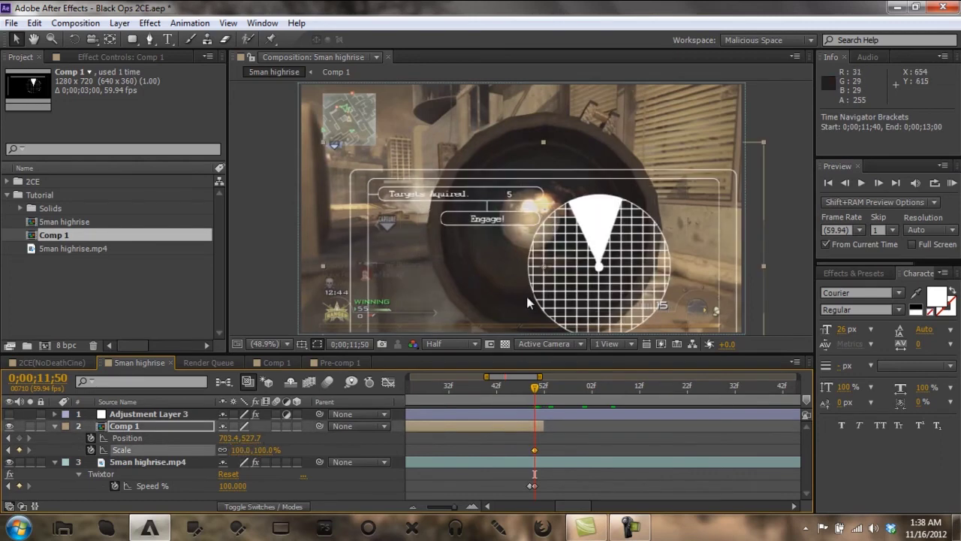
left_click_drag(501, 302, 452, 266)
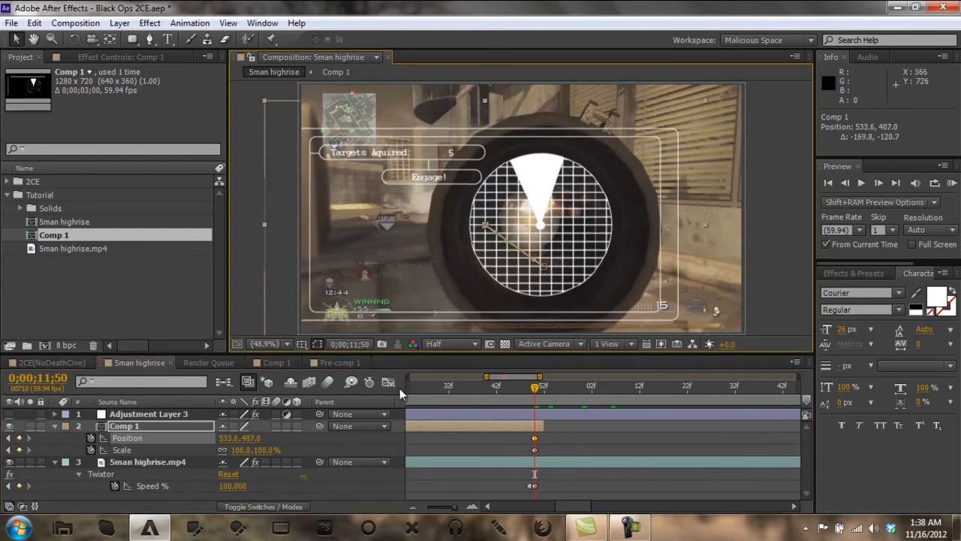
left_click(330, 472)
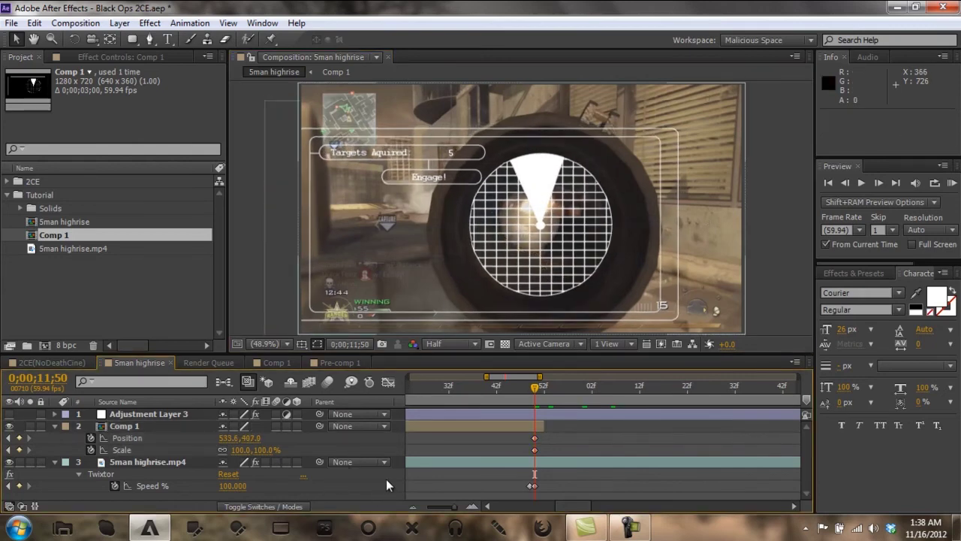
Step: At 0;00;10;48, move Comp 1 to about 701, 498 so the radar follows the scope
left_click(488, 507)
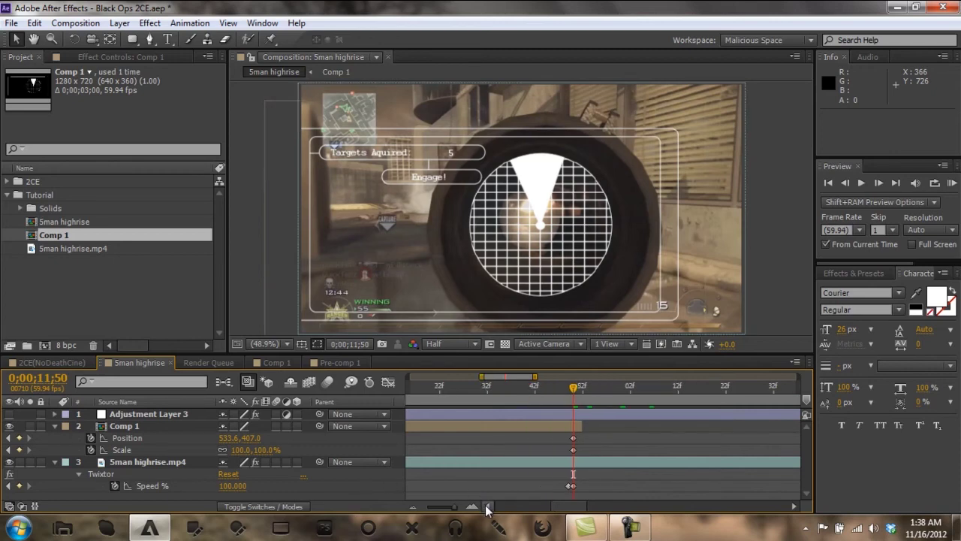
left_click(488, 508)
left_click(487, 507)
left_click(487, 508)
left_click(487, 508)
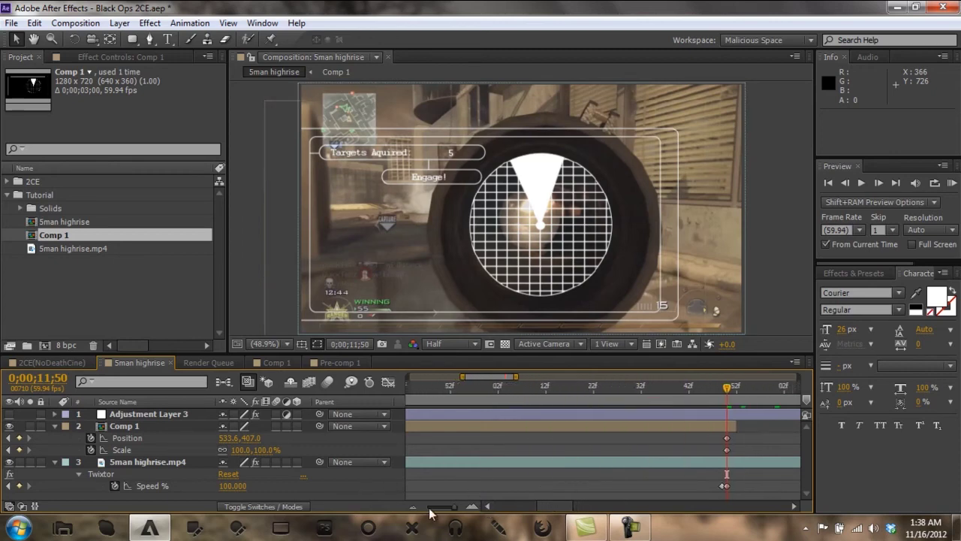
left_click(412, 506)
left_click_drag(496, 391, 581, 424)
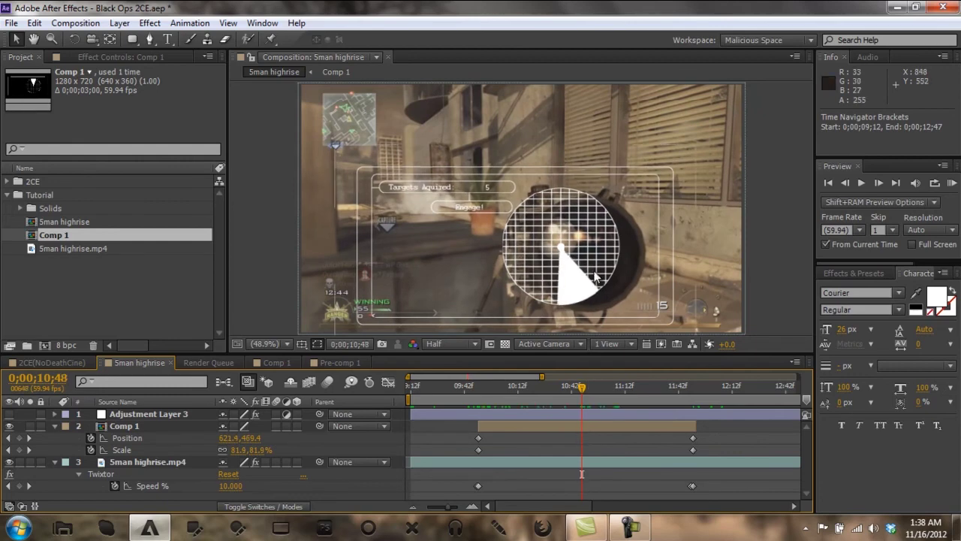
left_click_drag(549, 276, 576, 285)
Step: Review the motion from 0;00;09;53 and move Comp 1 to about 649, 451 at 0;00;11;19
left_click(485, 387)
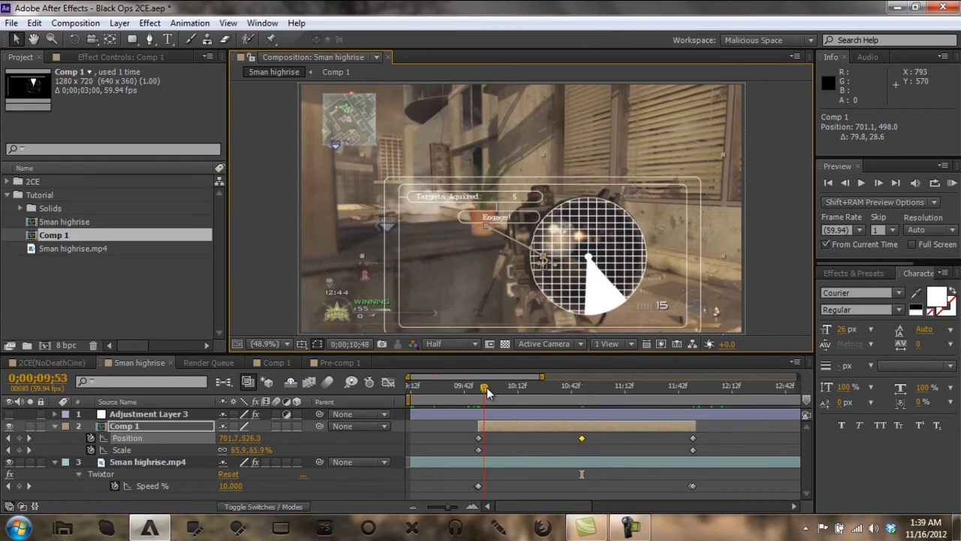
left_click_drag(487, 390, 638, 426)
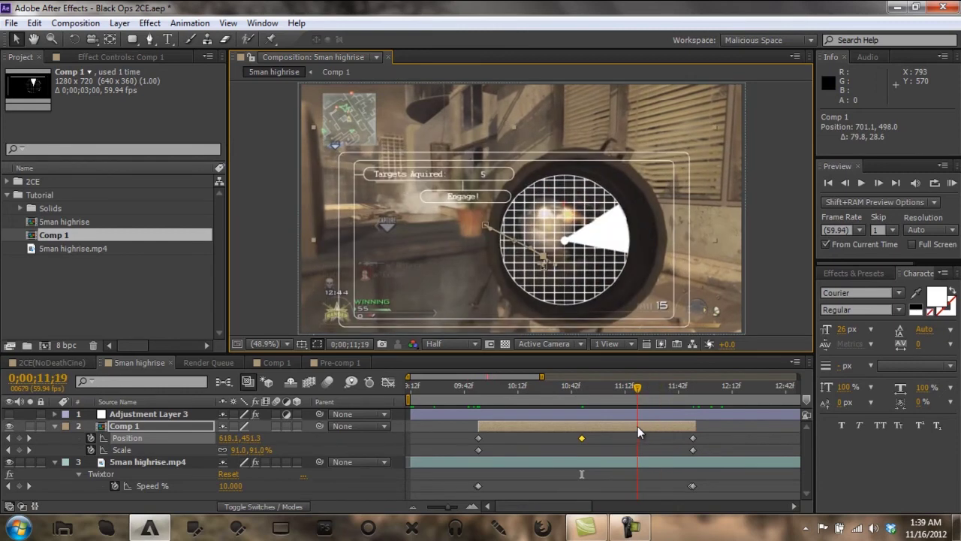
left_click_drag(583, 274, 597, 299)
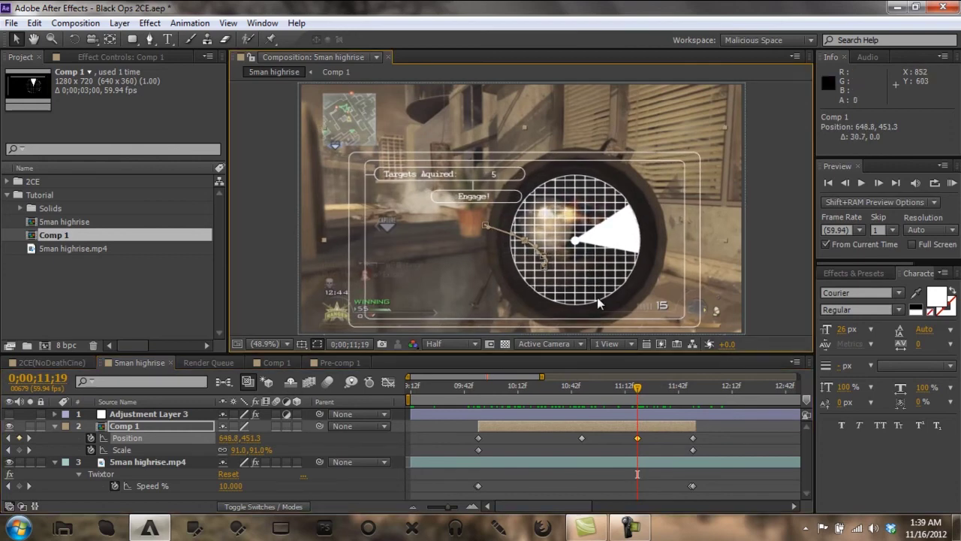
Step: Apply Easy Ease to all of Comp 1's Position and Scale keyframes
left_click_drag(636, 387, 675, 407)
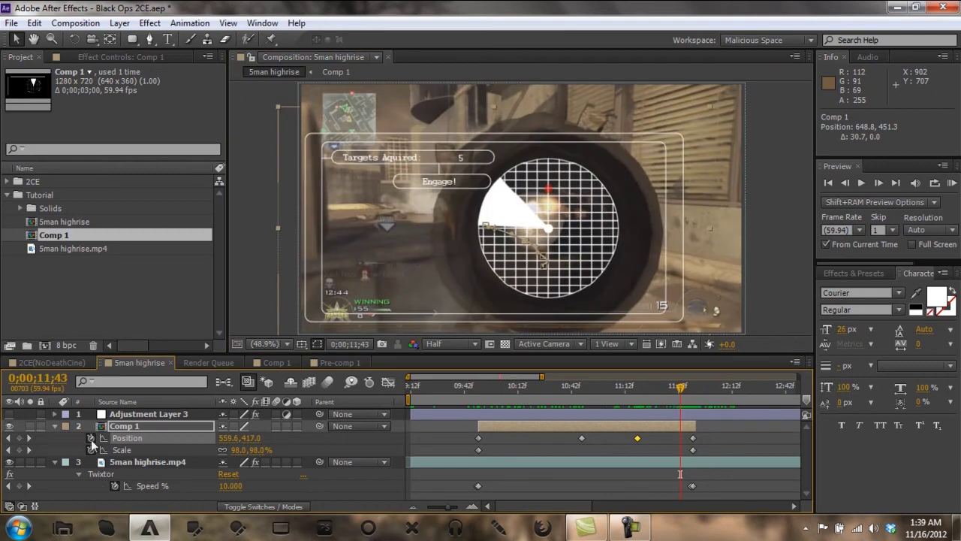
left_click(124, 450, "shift")
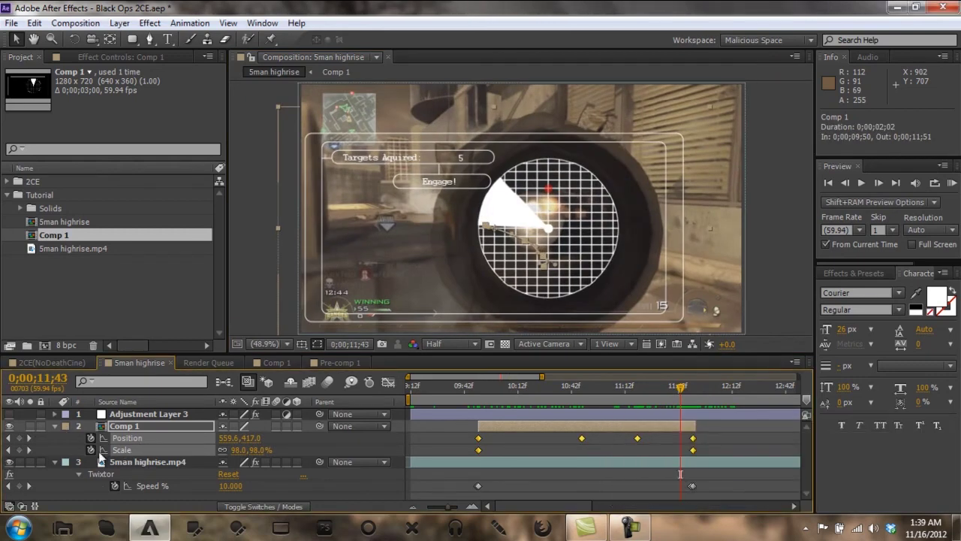
right_click(478, 440)
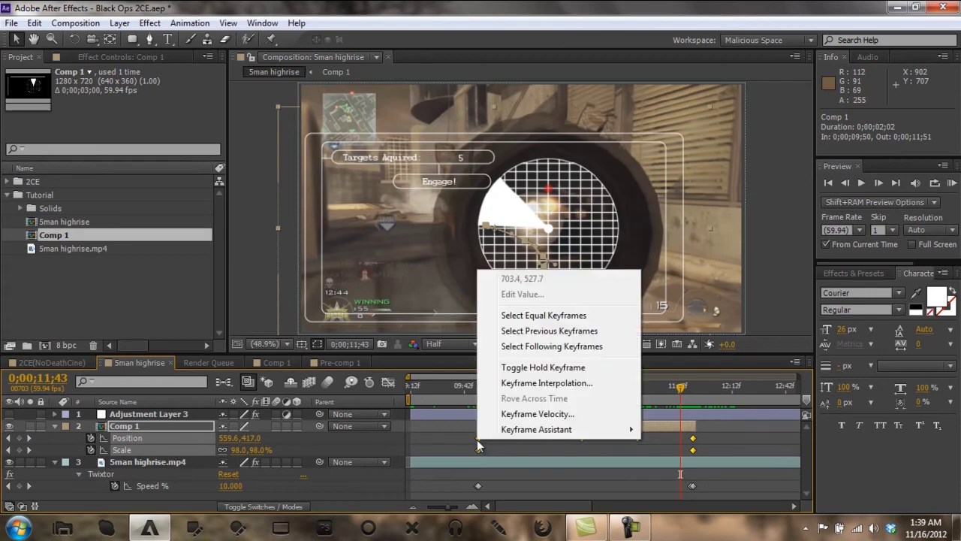
mouse_move(592, 428)
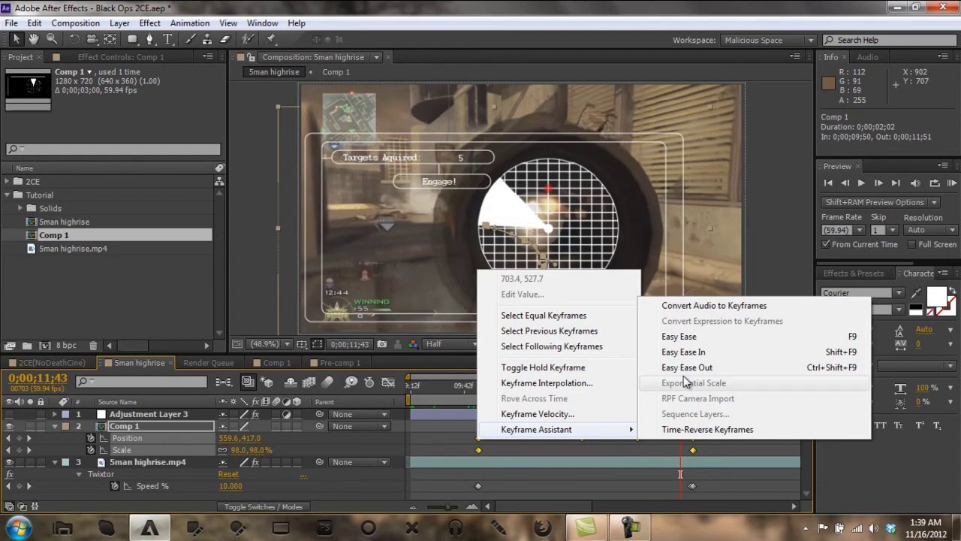
left_click(683, 337)
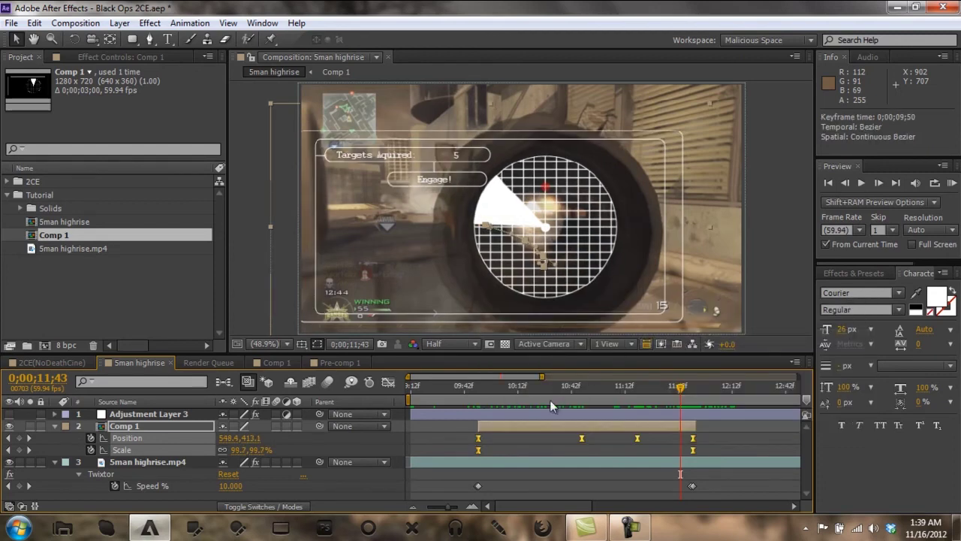
left_click(453, 447)
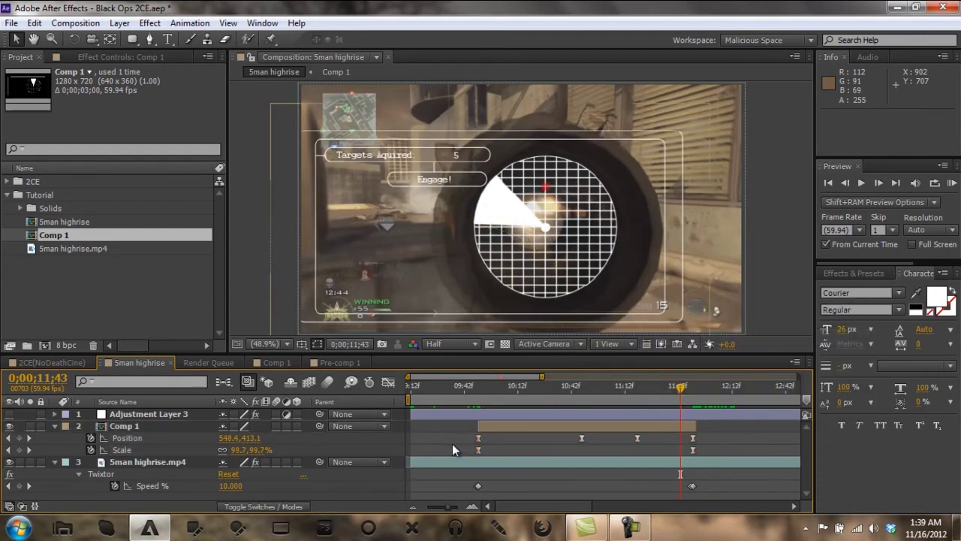
Step: Apply Easy Ease to the clip's Twixtor Speed % keyframes and collapse the properties of the Comp 1 and clip layers
left_click(53, 426)
left_click(157, 461)
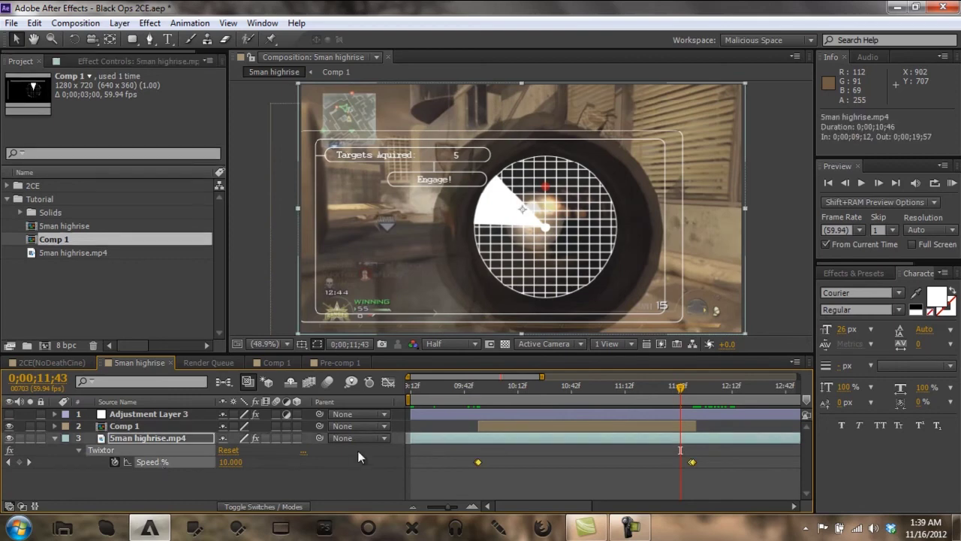
right_click(479, 461)
mouse_move(578, 451)
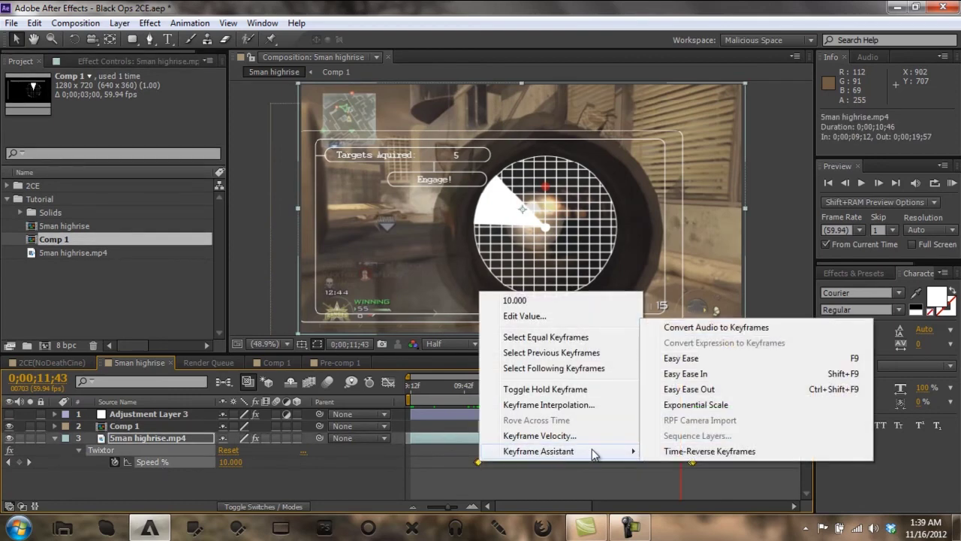
left_click(683, 358)
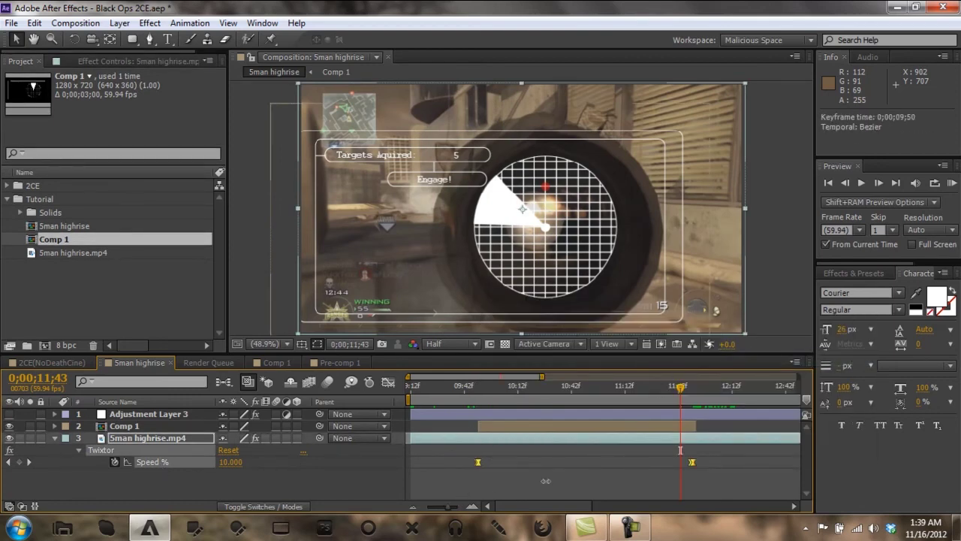
left_click(633, 525)
left_click(636, 526)
left_click(54, 439)
left_click(157, 487)
Step: Compare the frame at 0;00;11;36 with Adjustment Layer 3 shown and hidden
left_click_drag(474, 391, 668, 414)
left_click(9, 414)
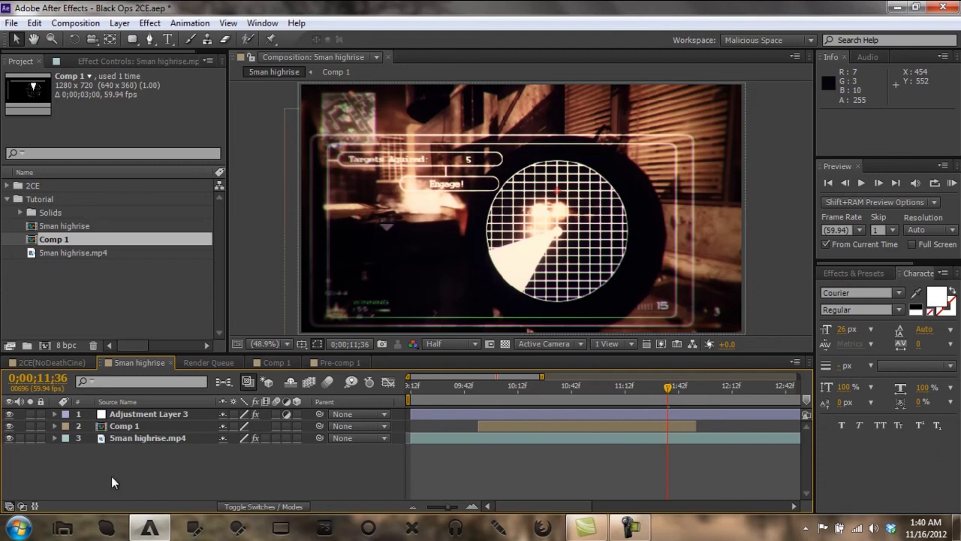
left_click(9, 416)
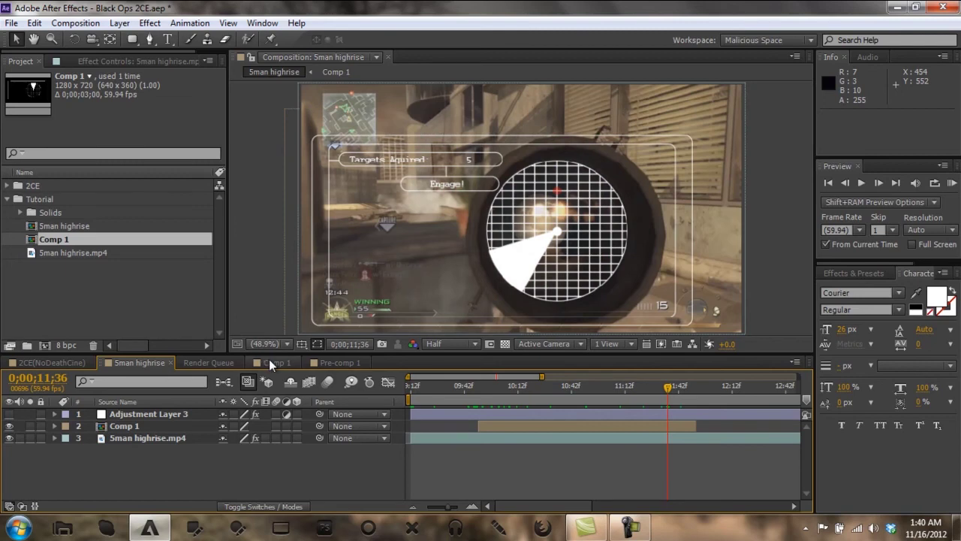
Step: In Comp 1, find the Decoder text Animate In preset and apply it to the Targets Aquired: layer at 0;00;02;38
left_click(270, 362)
left_click(121, 436)
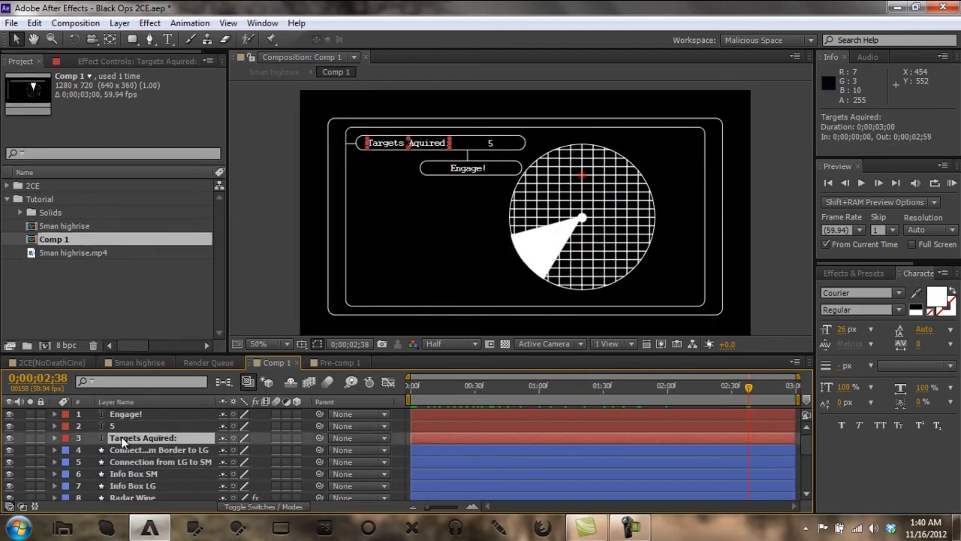
left_click(852, 274)
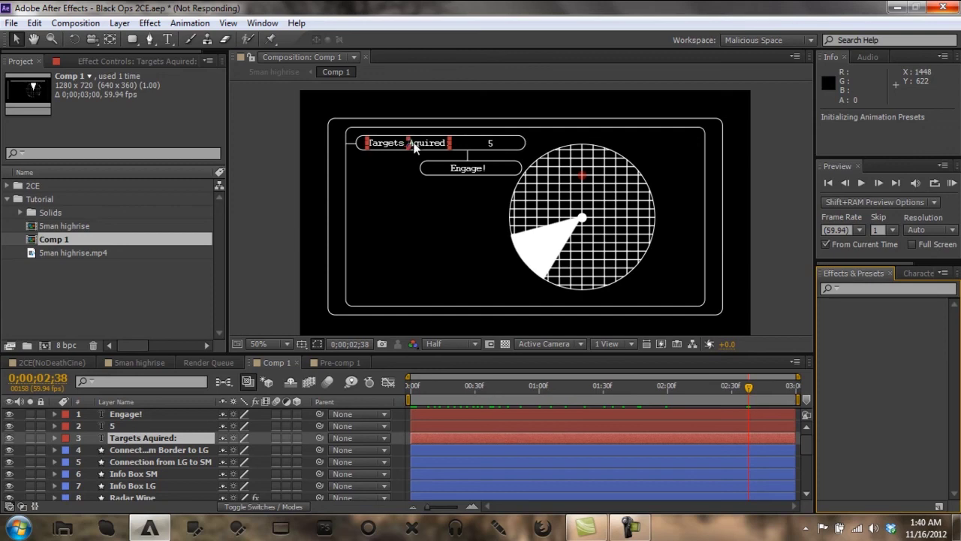
left_click(892, 290)
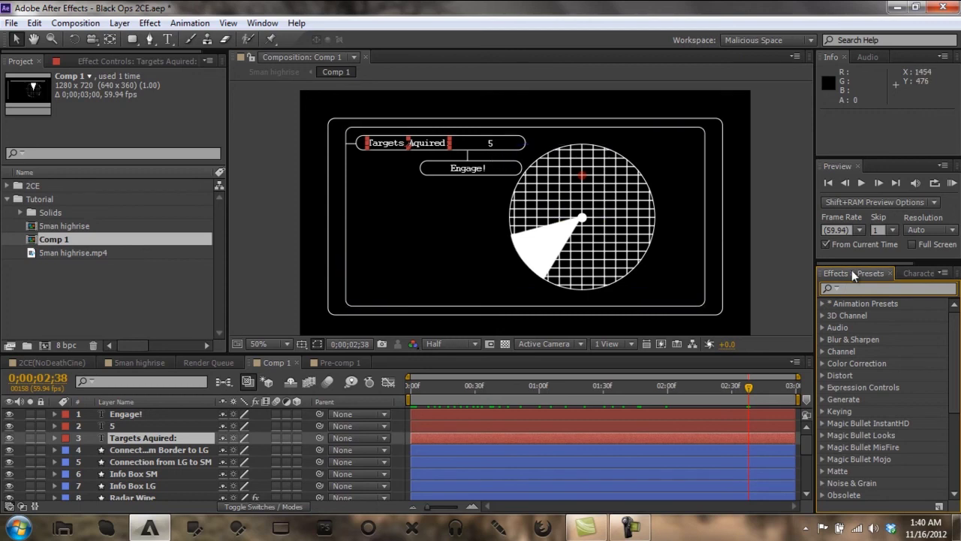
type("Deco")
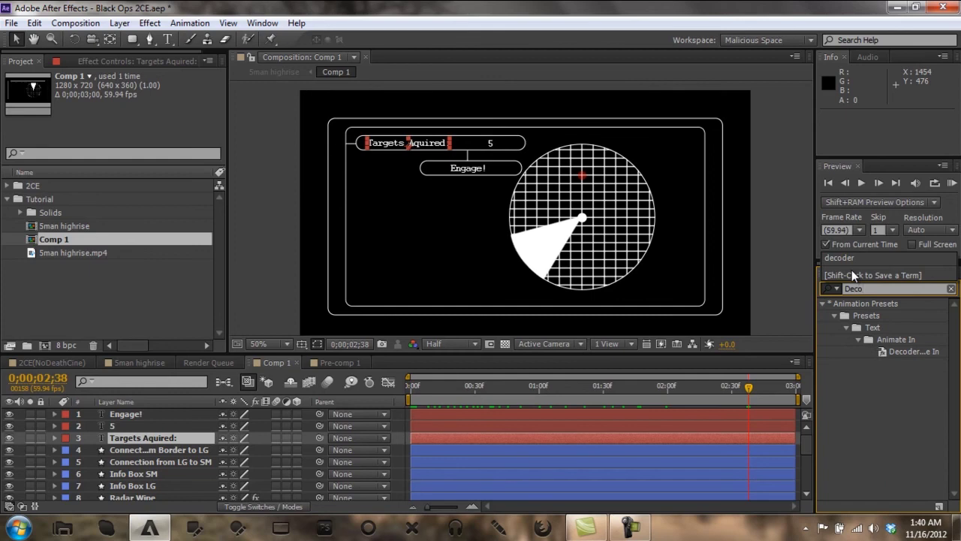
left_click_drag(921, 352, 162, 442)
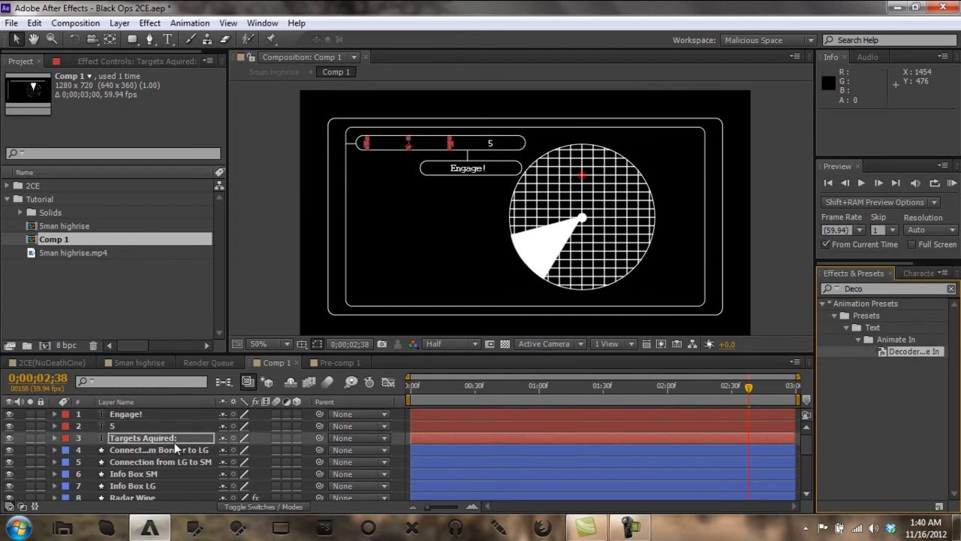
left_click(162, 441)
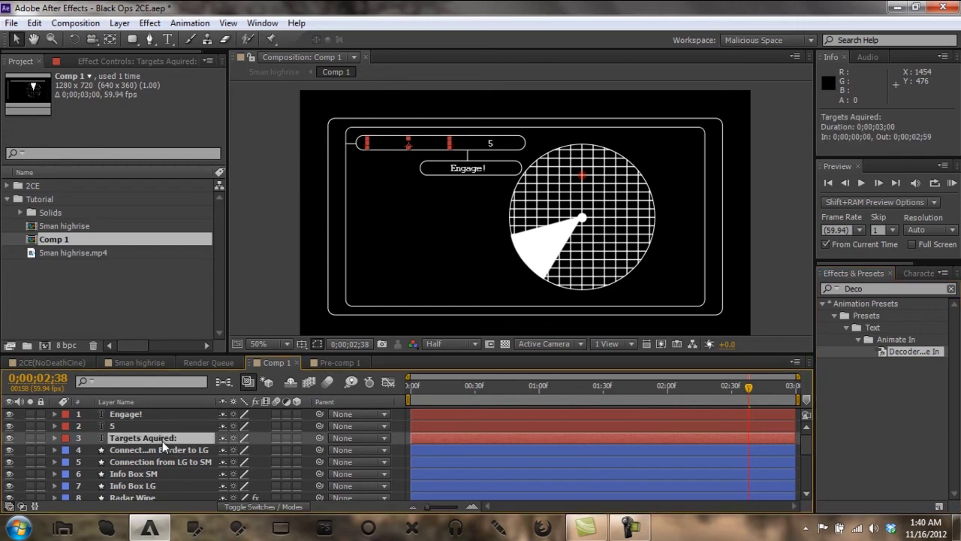
Step: Undo the Decoder preset on the Targets Aquired: layer and reapply the Decoder text Animate In preset to it at 0;00;00;00
key("u")
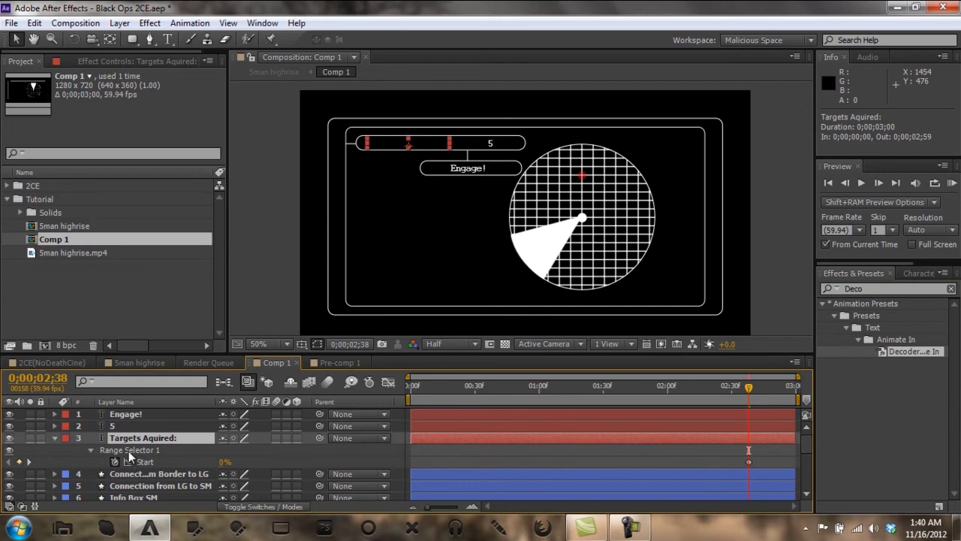
key("ctrl+z")
left_click(412, 390)
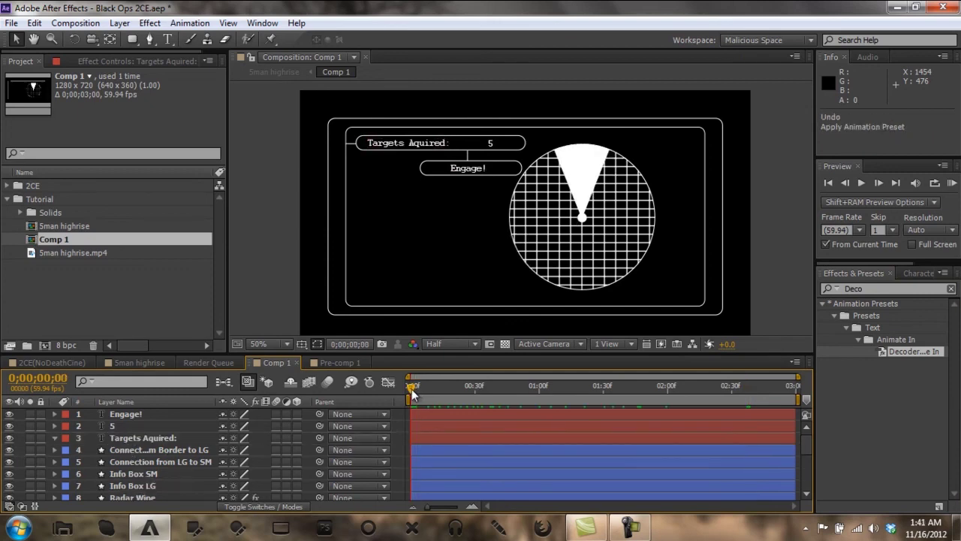
left_click_drag(889, 349, 190, 441)
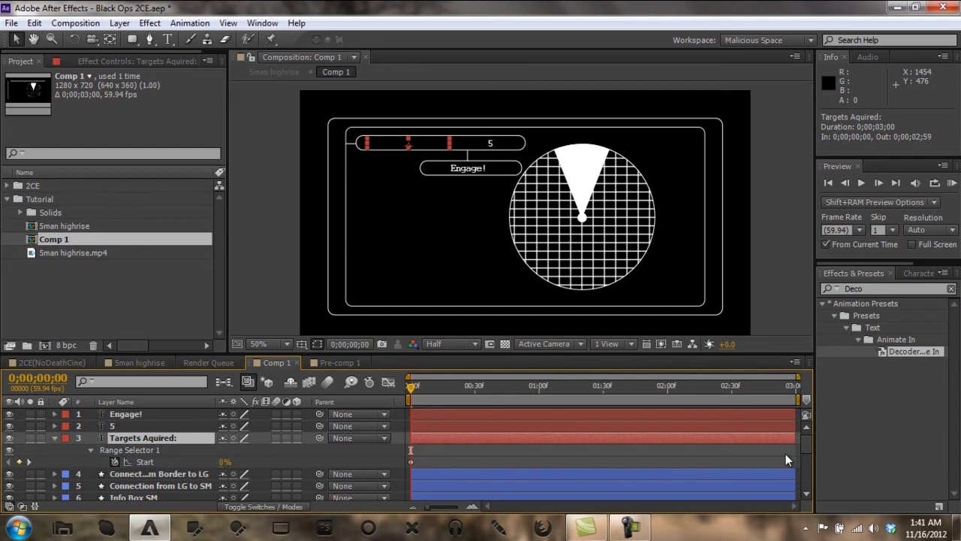
Step: Keyframe the Targets Aquired: layer's Range Selector 1 Start at 100% at 0;00;02;59
left_click(789, 389)
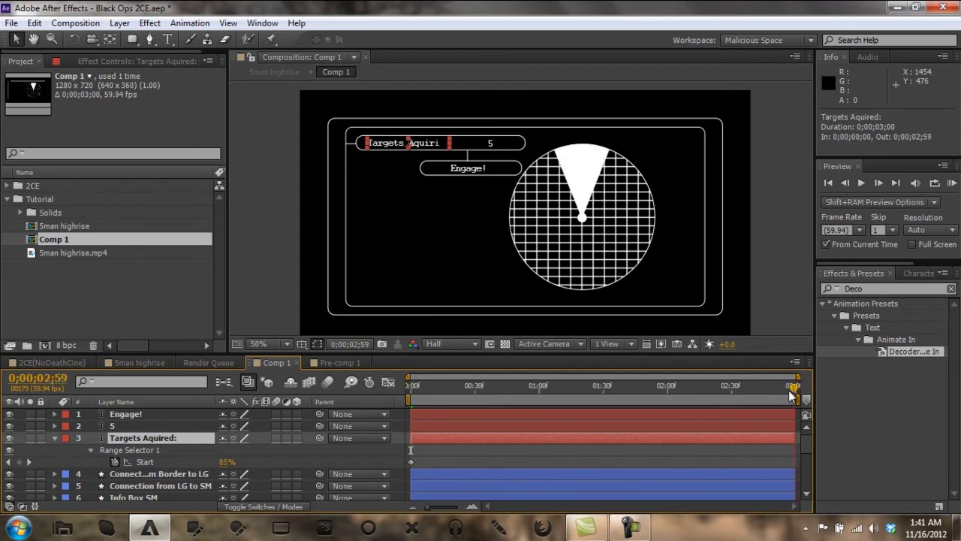
left_click(225, 461)
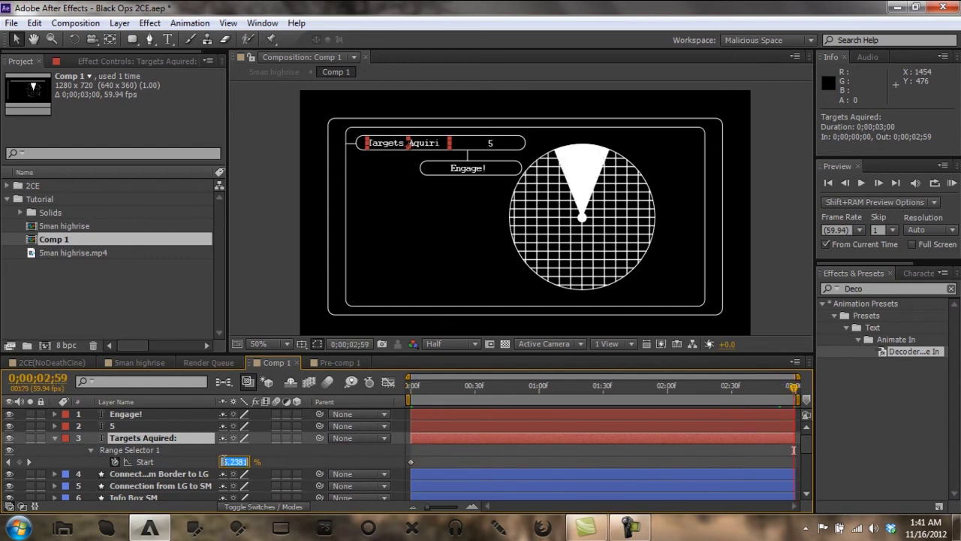
type("100")
key("Return")
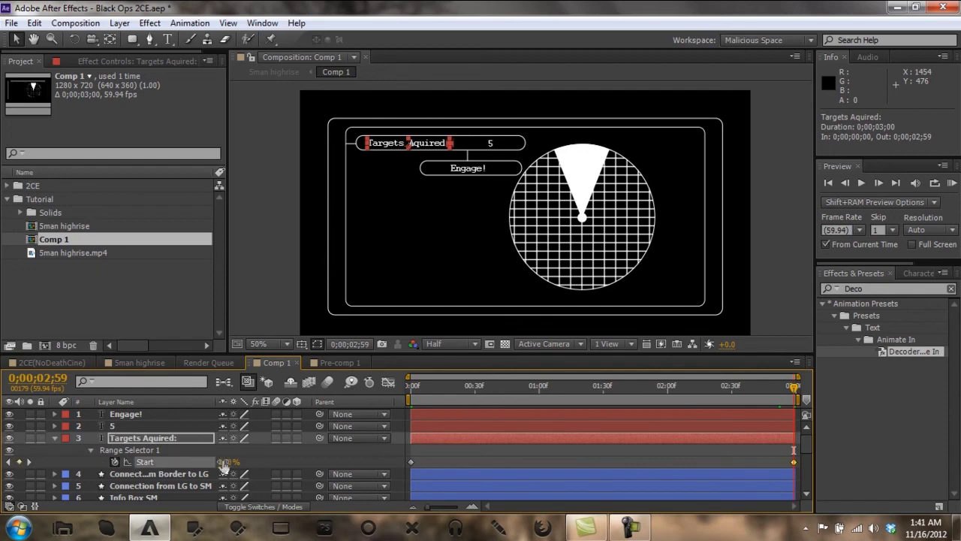
left_click(28, 462)
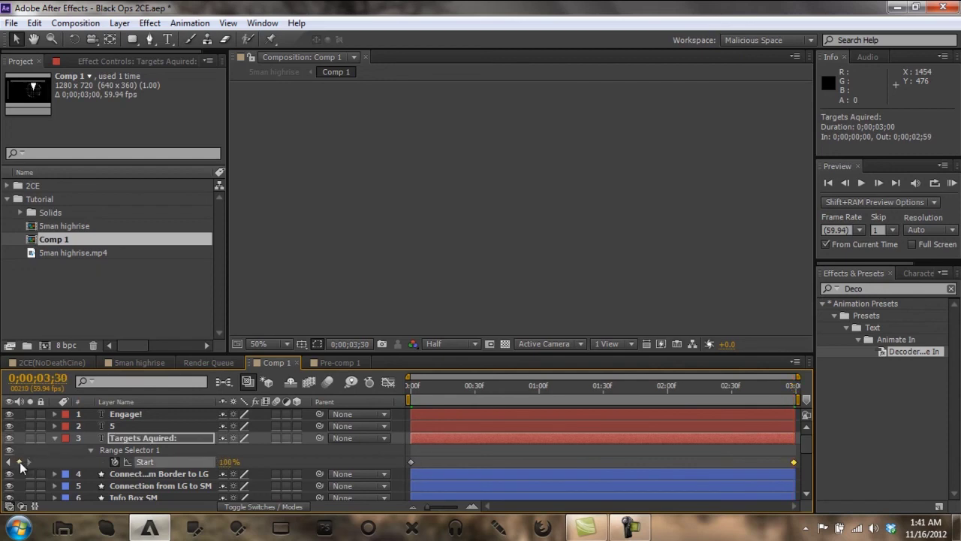
left_click(20, 462)
left_click(8, 462)
Step: Move the Targets Aquired: layer's 100% Start keyframe to 0;00;01;00 and scrub through the text animation
left_click_drag(795, 389, 539, 416)
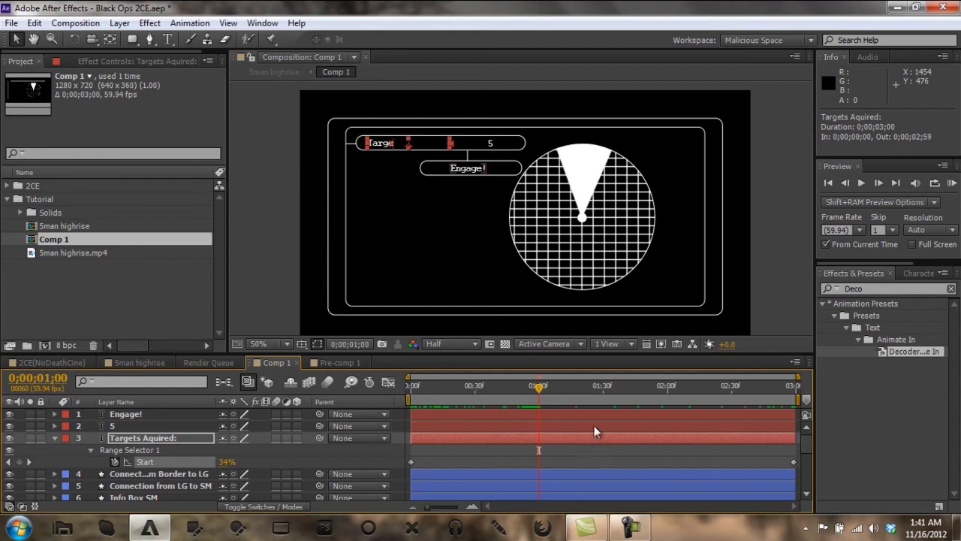
left_click_drag(788, 462, 543, 461)
left_click(497, 452)
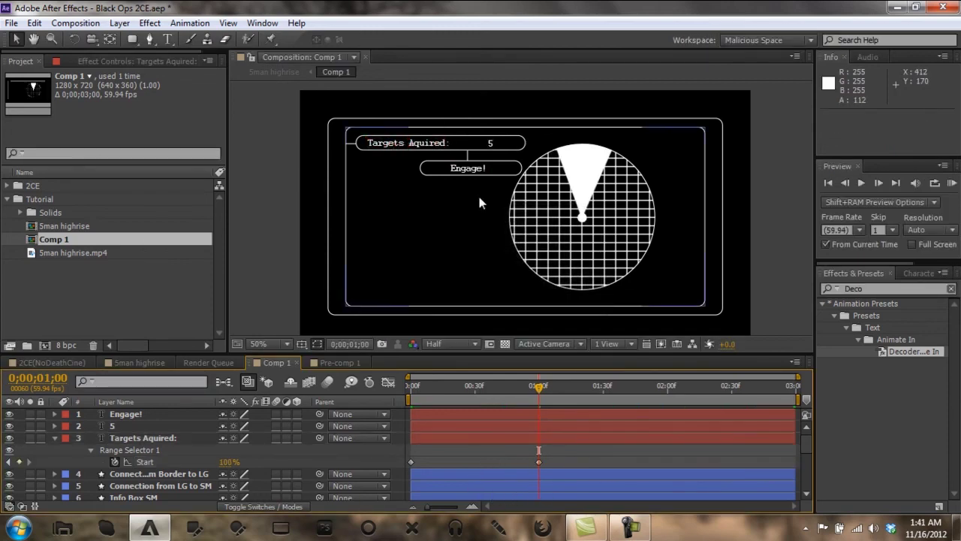
left_click_drag(425, 386, 557, 419)
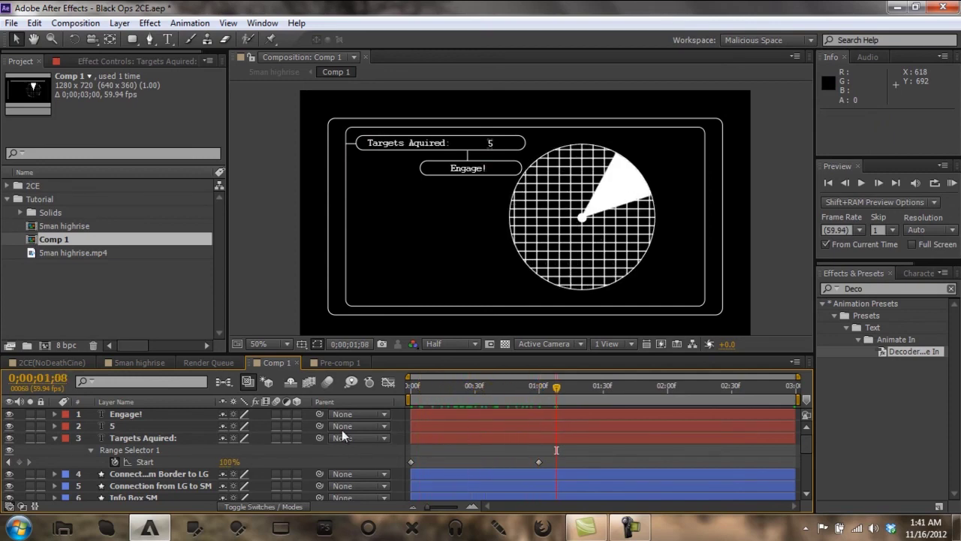
Step: Apply the Decoder text Animate In preset to the 5 layer at the Targets Aquired: layer's last keyframe, 0;00;01;00
left_click(54, 438)
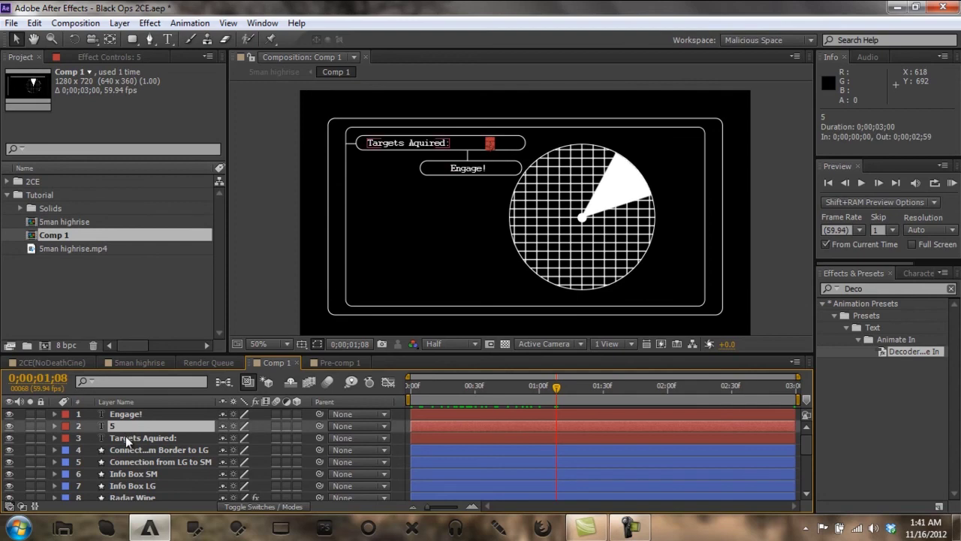
left_click(143, 437)
key("u")
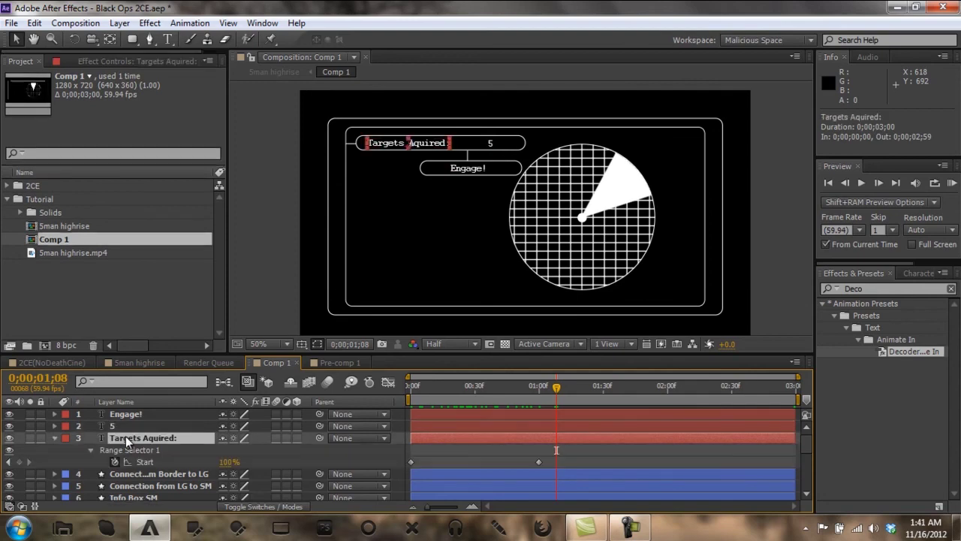
left_click(9, 461)
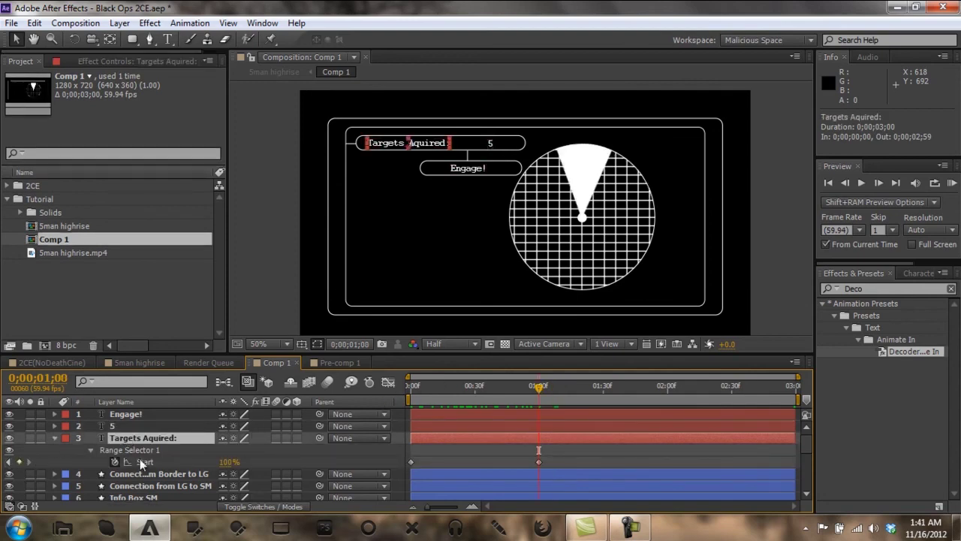
left_click_drag(897, 349, 131, 427)
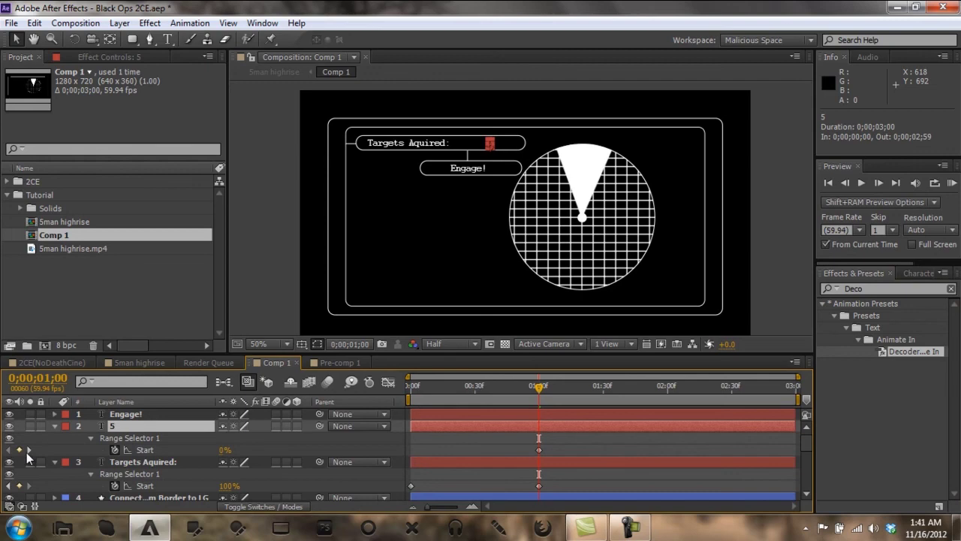
Step: Keyframe the 5 layer's Range Selector 1 Start at 100% at 0;00;01;30 and collapse the 5 and Targets Aquired: layers
left_click(27, 450)
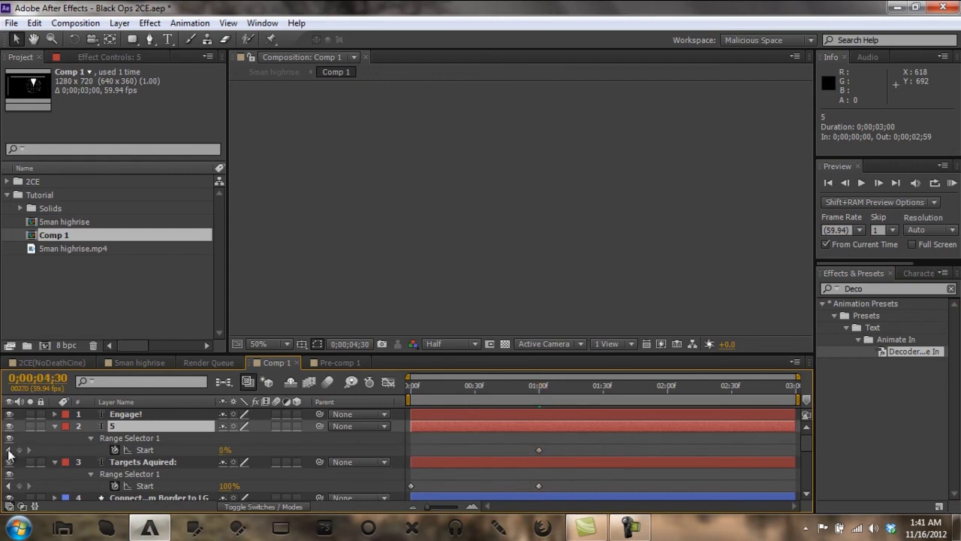
left_click(9, 450)
left_click_drag(534, 390, 600, 402)
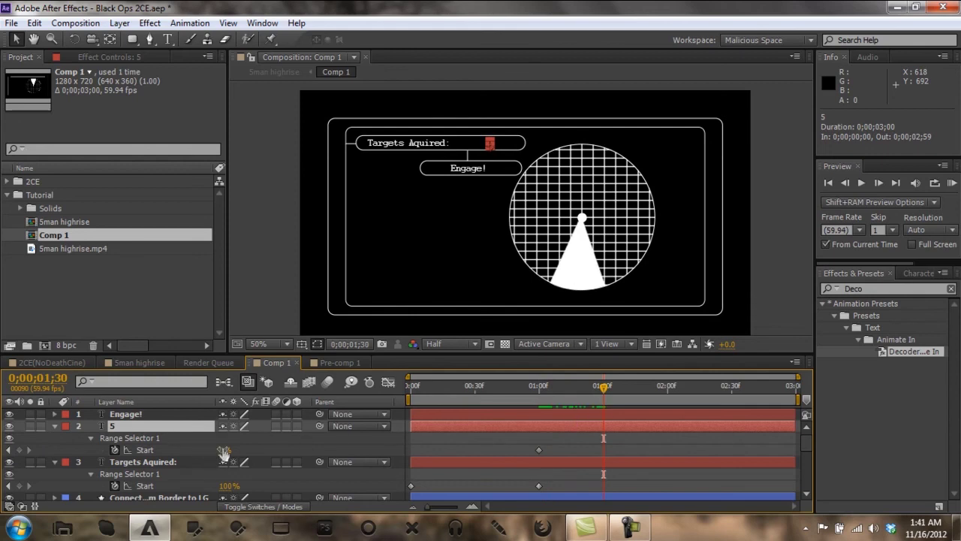
left_click_drag(224, 450, 760, 436)
key("Return")
left_click(77, 432)
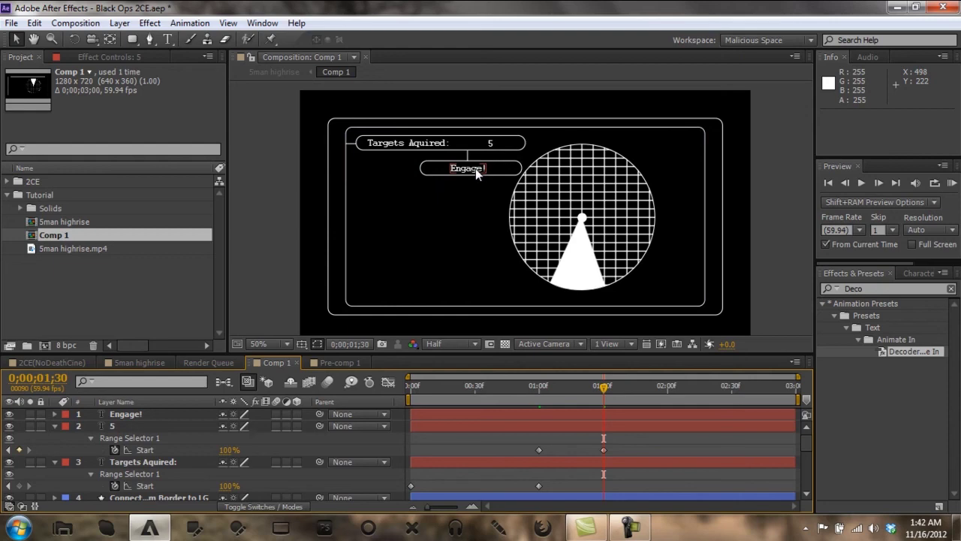
left_click(55, 426)
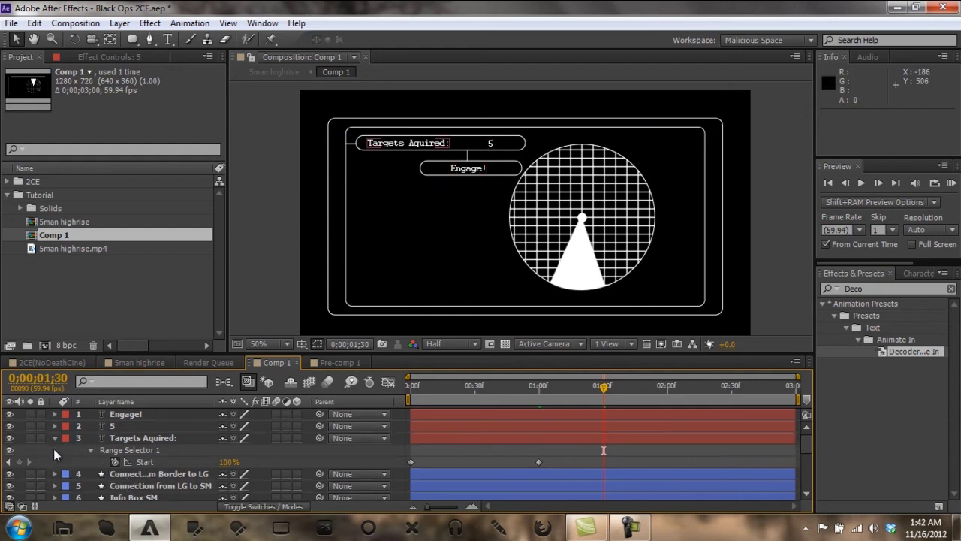
left_click(54, 438)
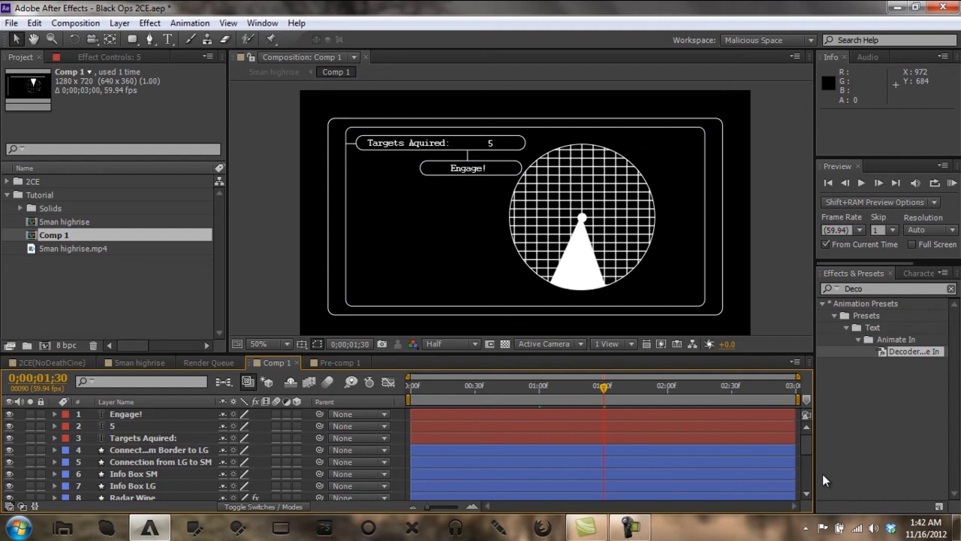
left_click(643, 531)
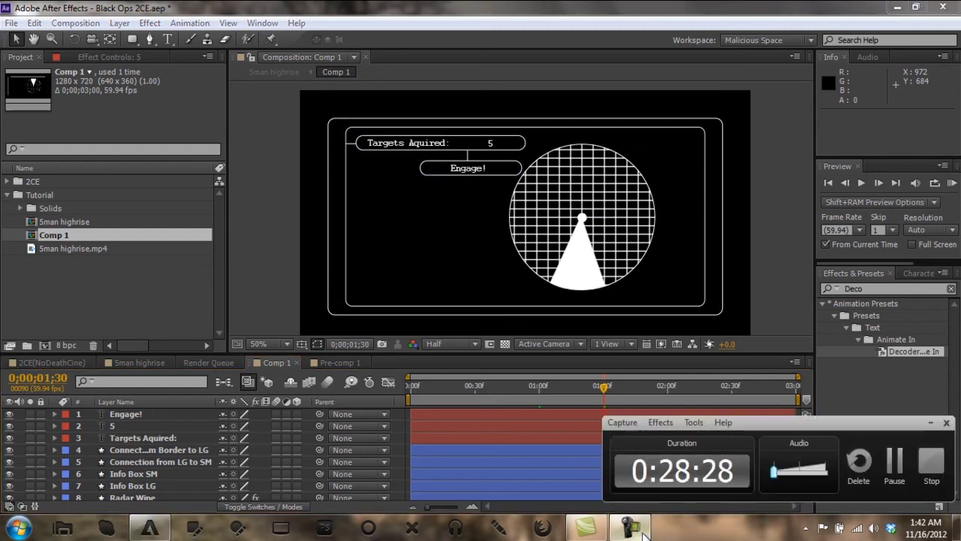
left_click(920, 466)
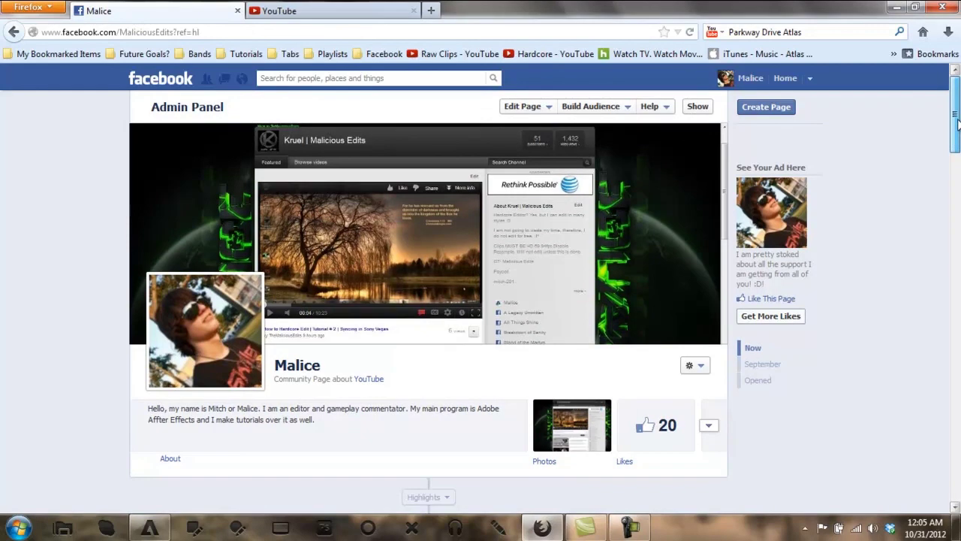
mouse_move(957, 143)
left_mouse_down()
mouse_move(957, 171)
mouse_move(958, 140)
left_mouse_up()
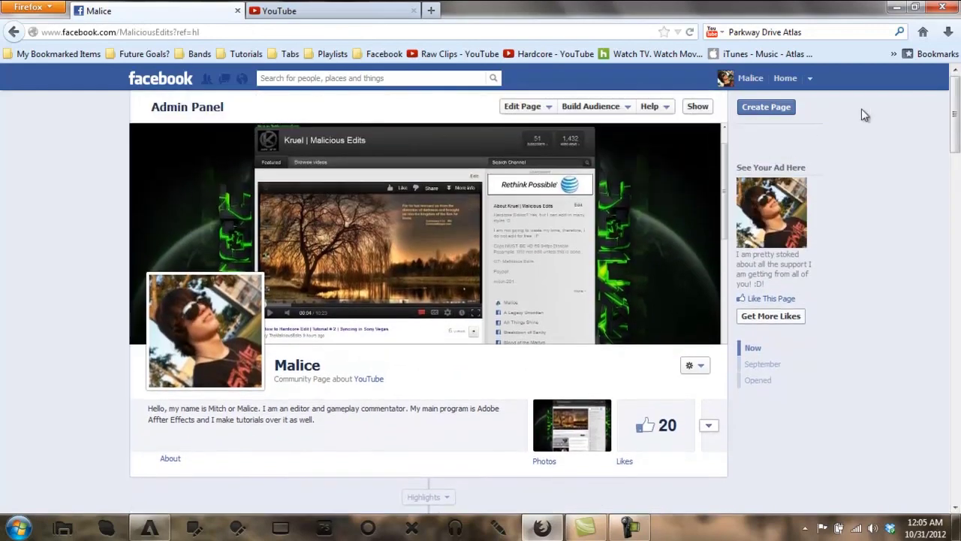
mouse_move(957, 91)
left_mouse_down()
mouse_move(958, 152)
mouse_move(958, 79)
left_mouse_up()
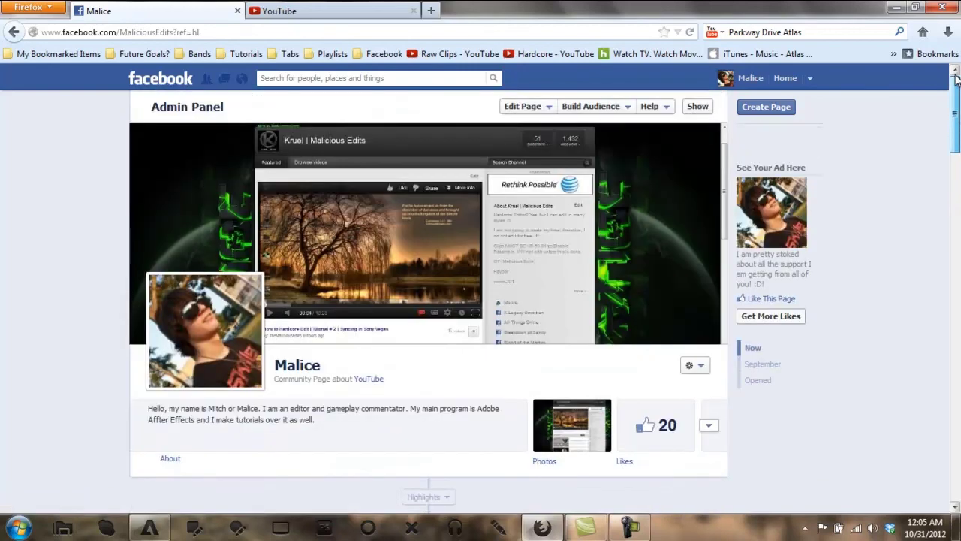